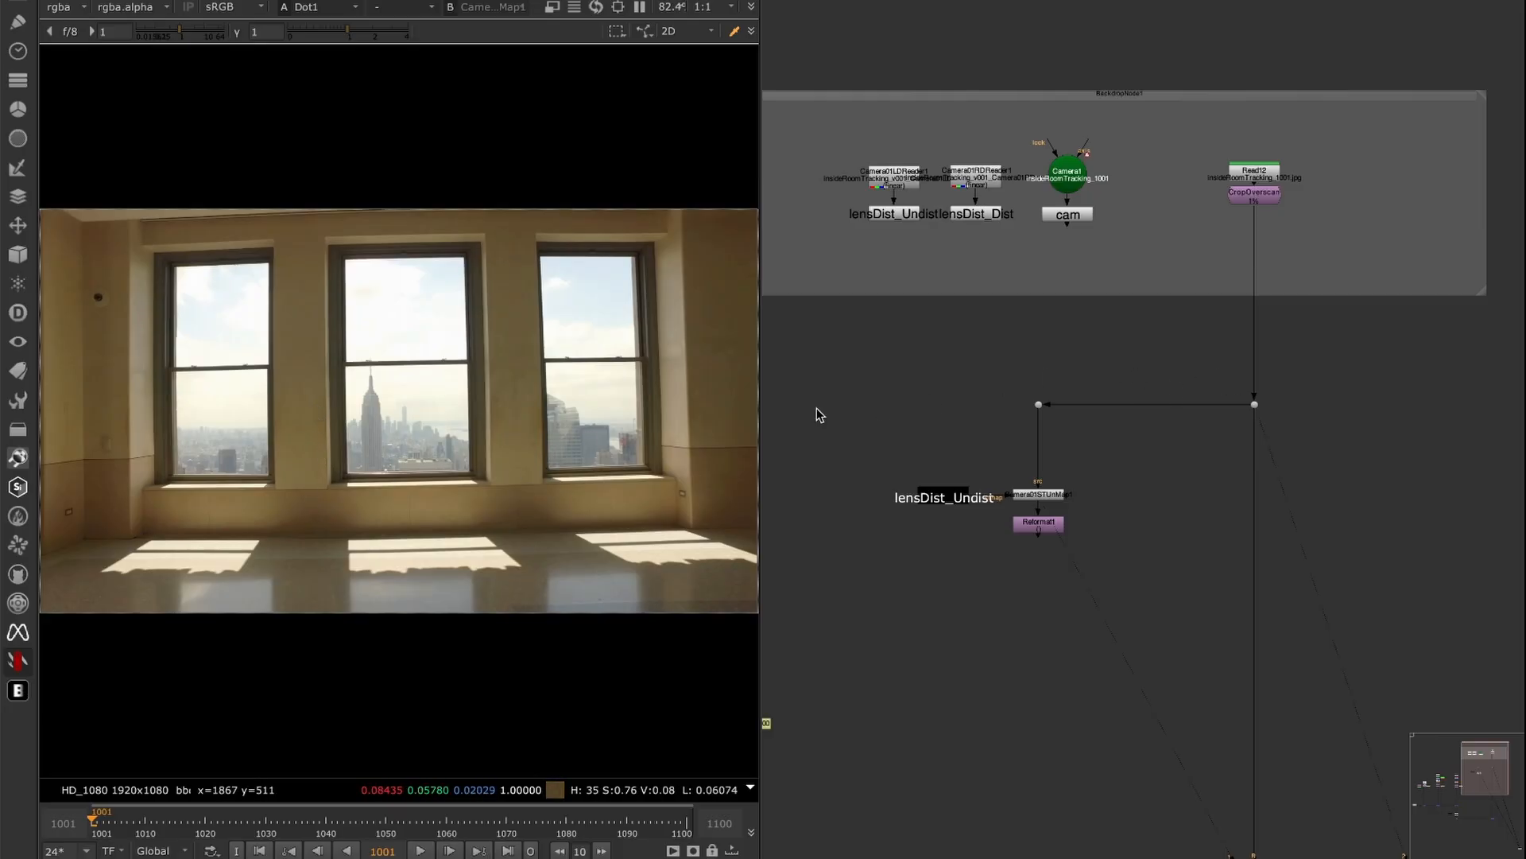
- Review the lens distortion and camera nodes in the backdrop and play the source plate from frame 1001
{"action": "left_click_drag", "start_coordinate": [1135, 136], "coordinate": [768, 308]}
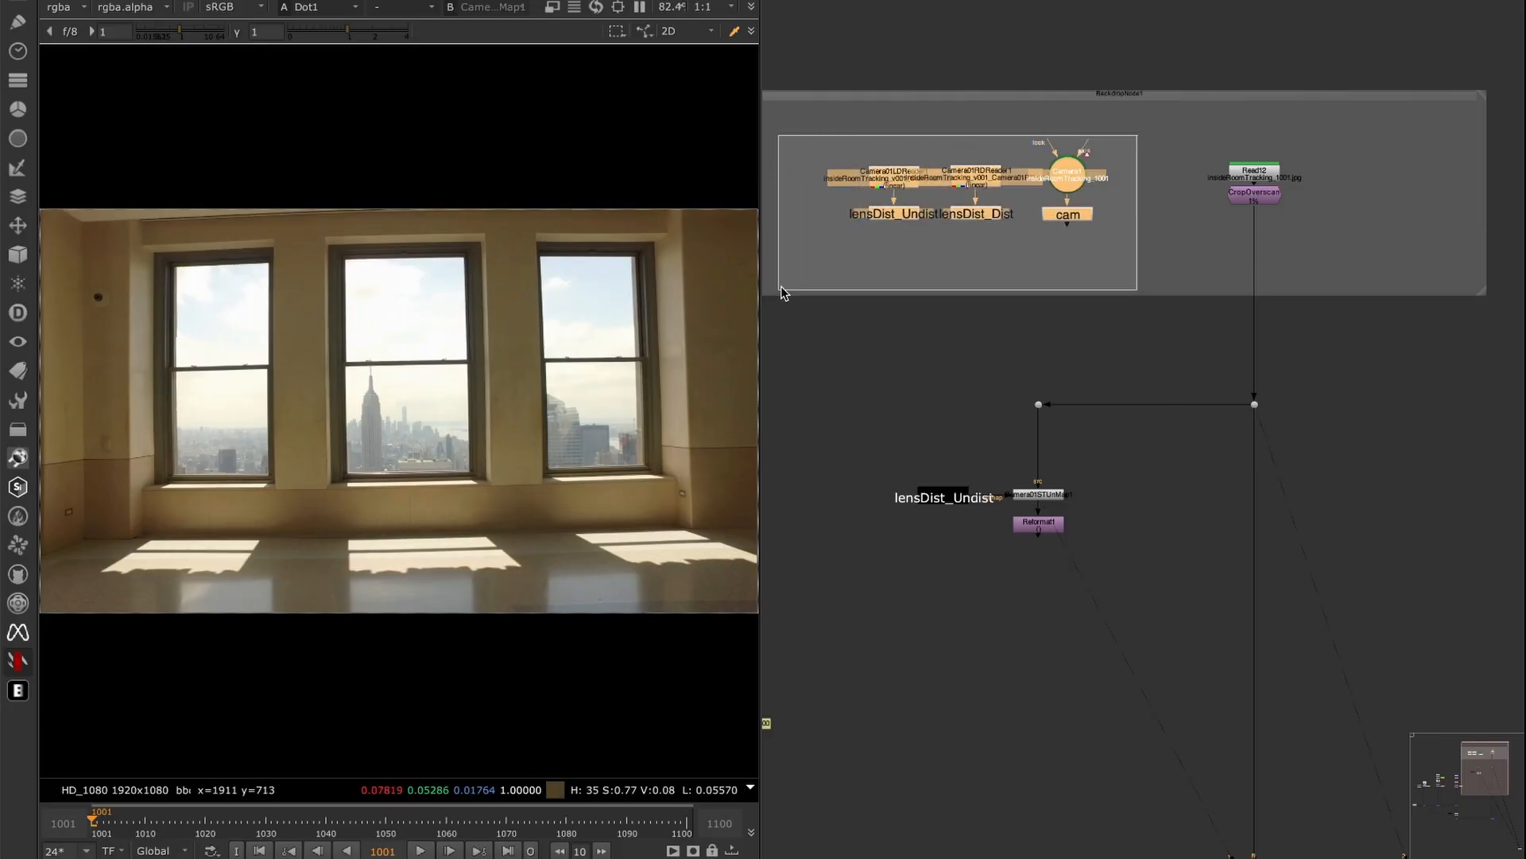
{"action": "left_click_drag", "start_coordinate": [1132, 137], "coordinate": [1012, 280]}
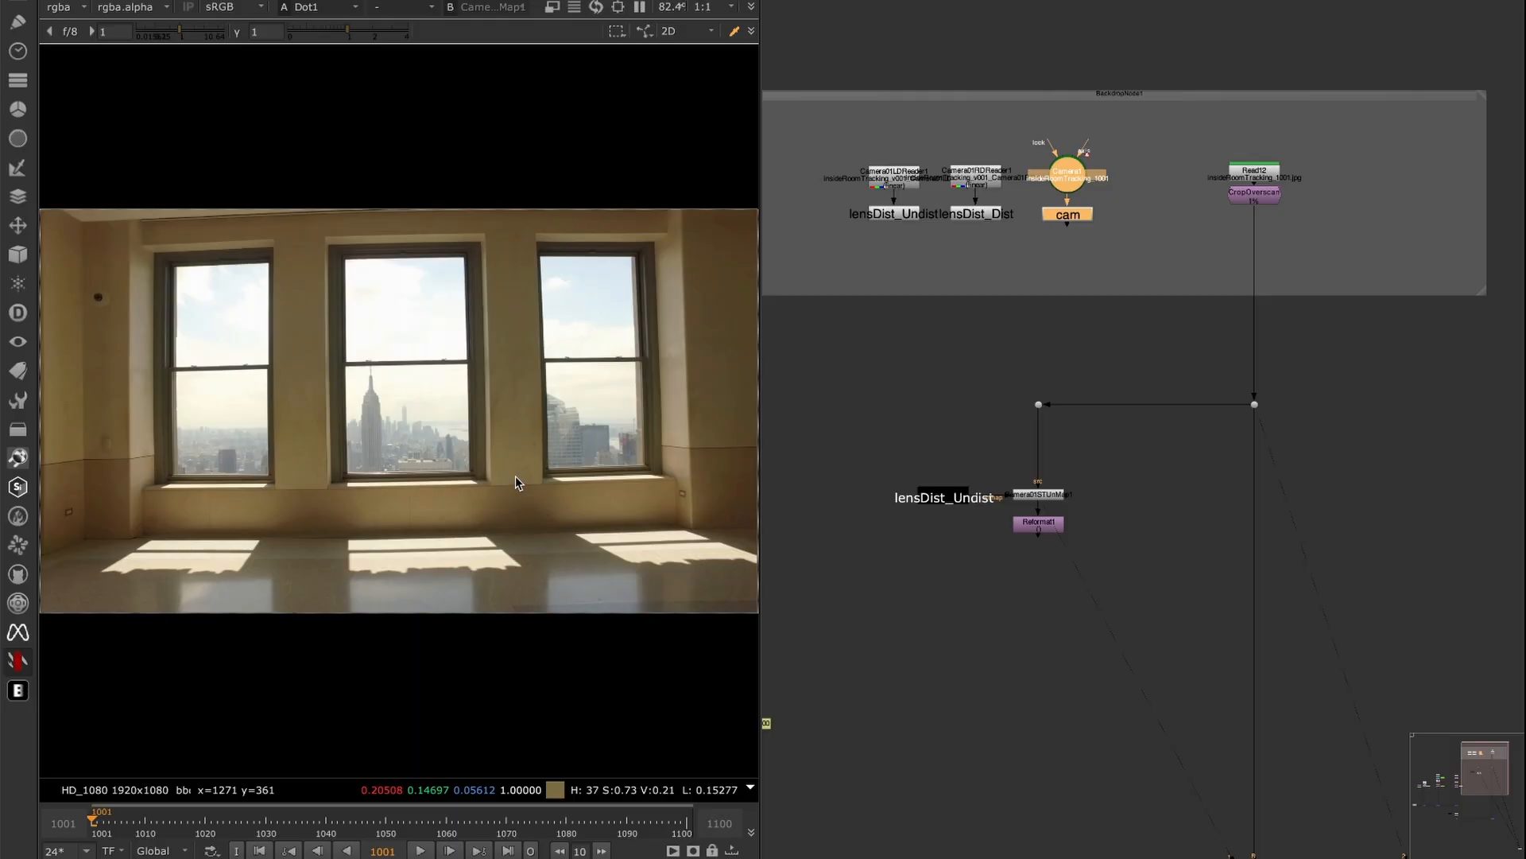
{"action": "left_click_drag", "start_coordinate": [1312, 355], "coordinate": [1161, 518]}
{"action": "left_click", "coordinate": [421, 850]}
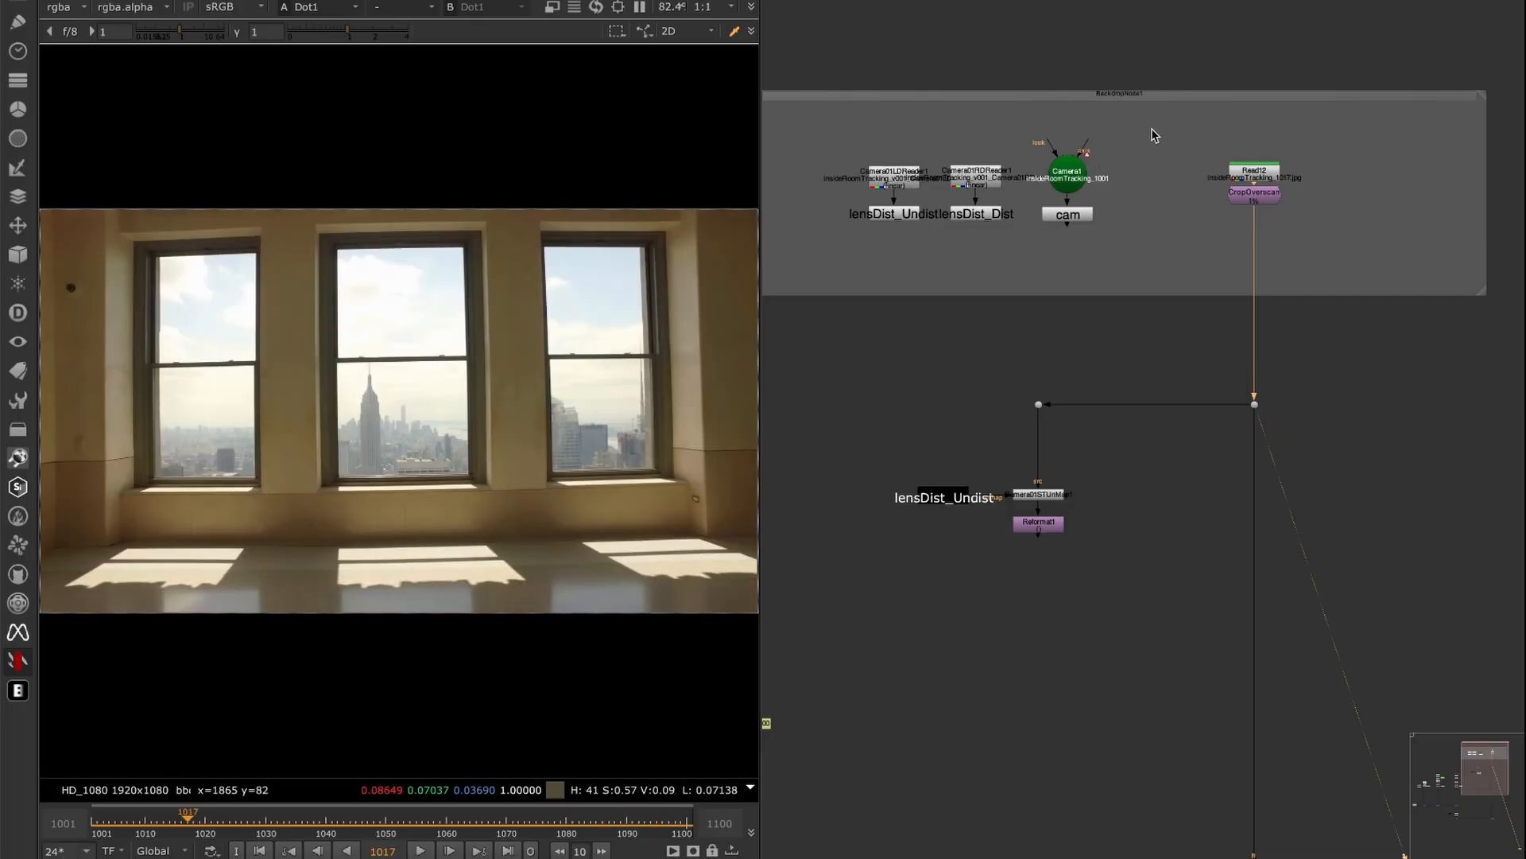
- View the undistorted plate at Reformat1, play it through, and return to frame 1001
{"action": "left_click_drag", "start_coordinate": [1154, 135], "coordinate": [1061, 267]}
{"action": "left_click_drag", "start_coordinate": [1124, 198], "coordinate": [1009, 270]}
{"action": "left_click_drag", "start_coordinate": [826, 269], "coordinate": [1027, 120]}
{"action": "left_click_drag", "start_coordinate": [976, 345], "coordinate": [1110, 452]}
{"action": "left_click_drag", "start_coordinate": [1227, 341], "coordinate": [1287, 433]}
{"action": "left_click_drag", "start_coordinate": [1105, 487], "coordinate": [977, 597]}
{"action": "key", "text": "1"}
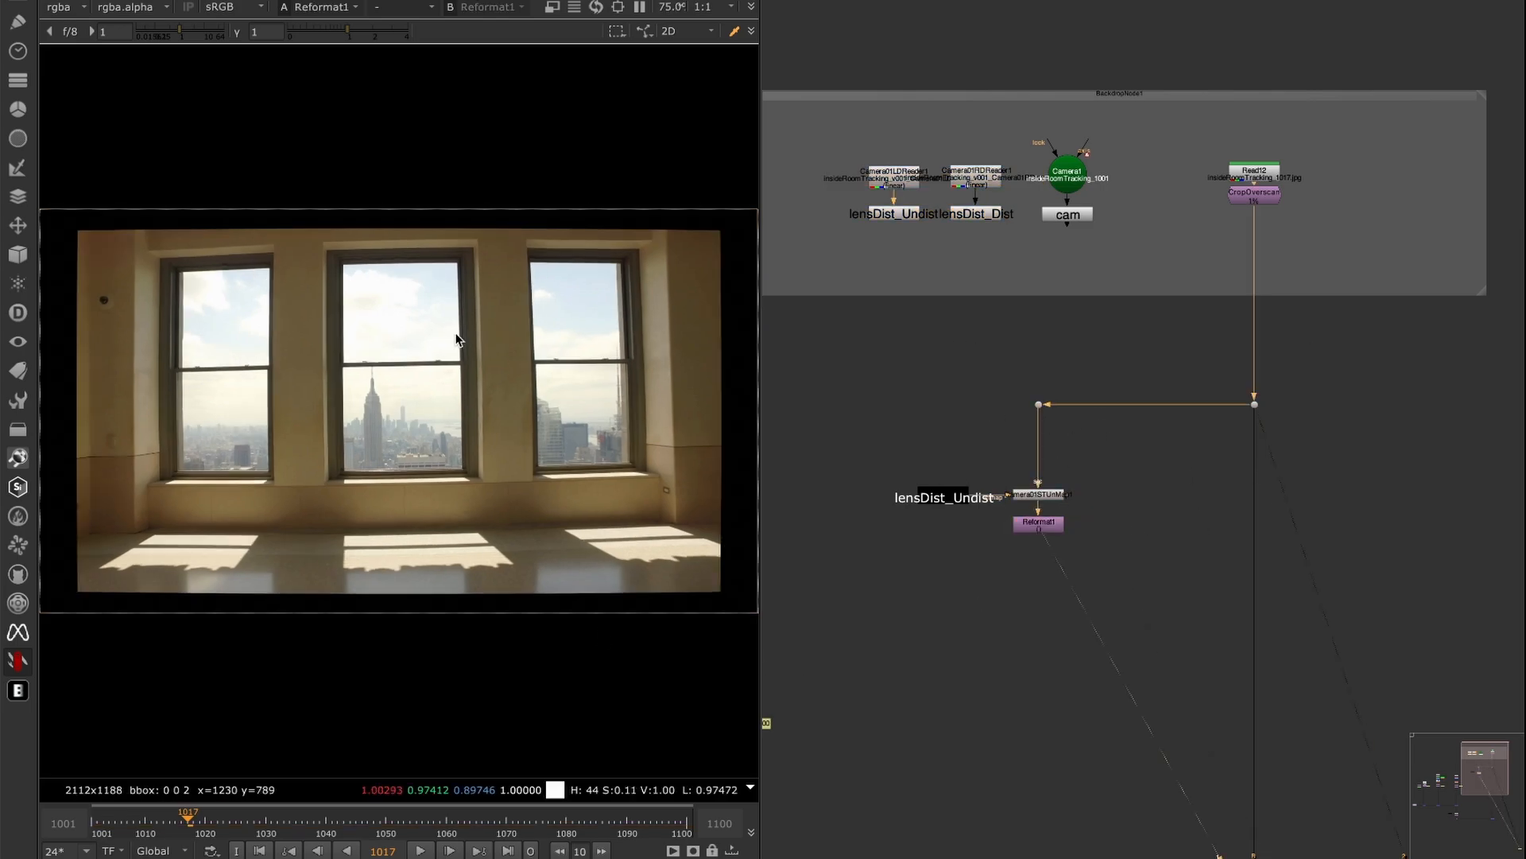
{"action": "left_click", "coordinate": [422, 855]}
{"action": "left_click", "coordinate": [421, 852]}
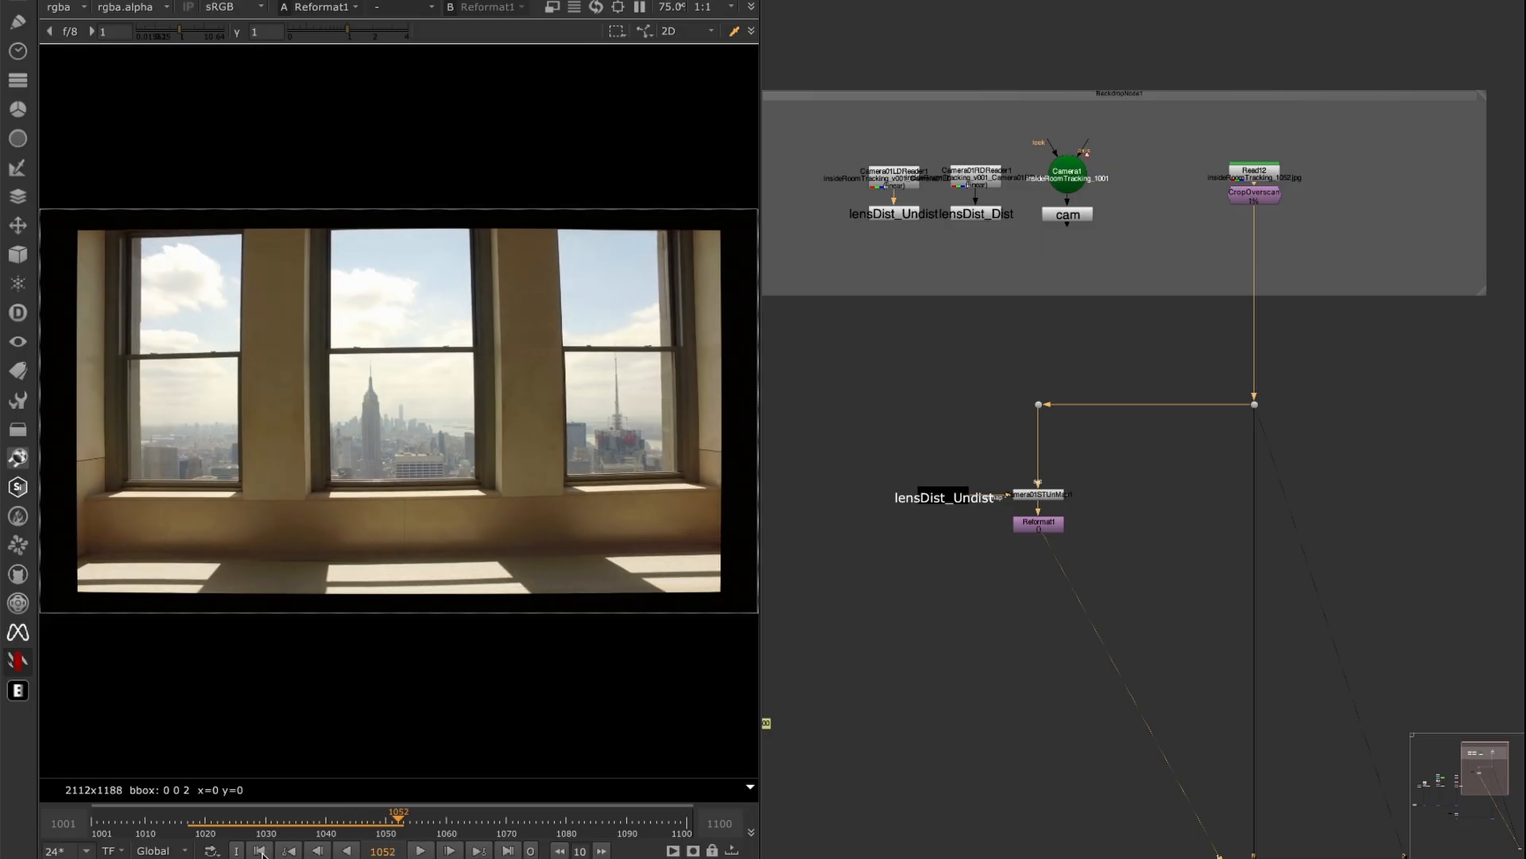
{"action": "left_click", "coordinate": [265, 853]}
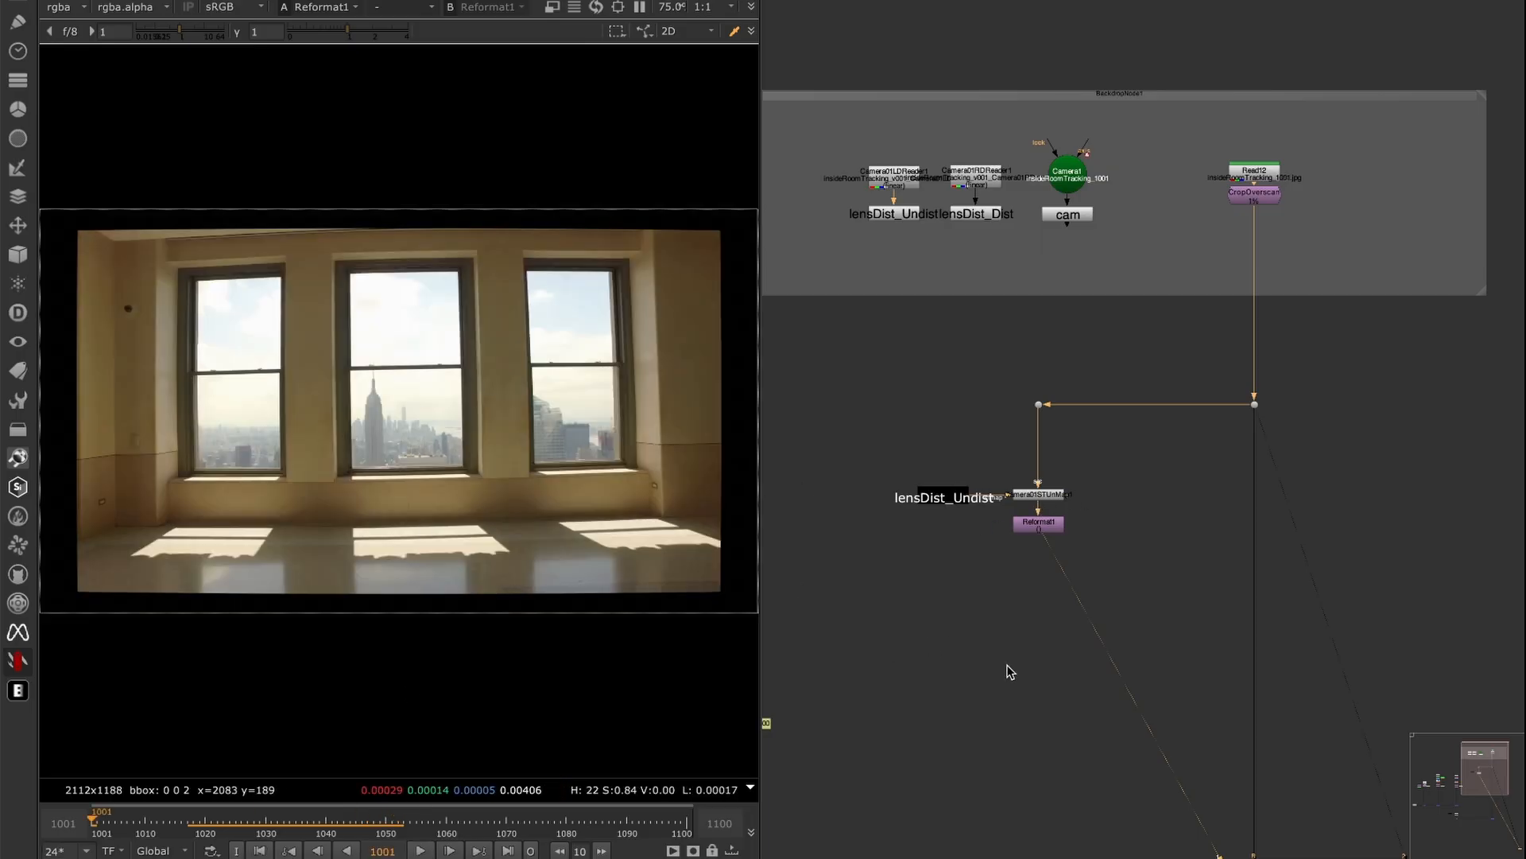
- Add an ImagePlane3D node and place it below the undistorted plate's Reformat1 node
{"action": "left_click", "coordinate": [921, 664]}
{"action": "key", "text": "Tab"}
{"action": "type", "text": "imagepl"}
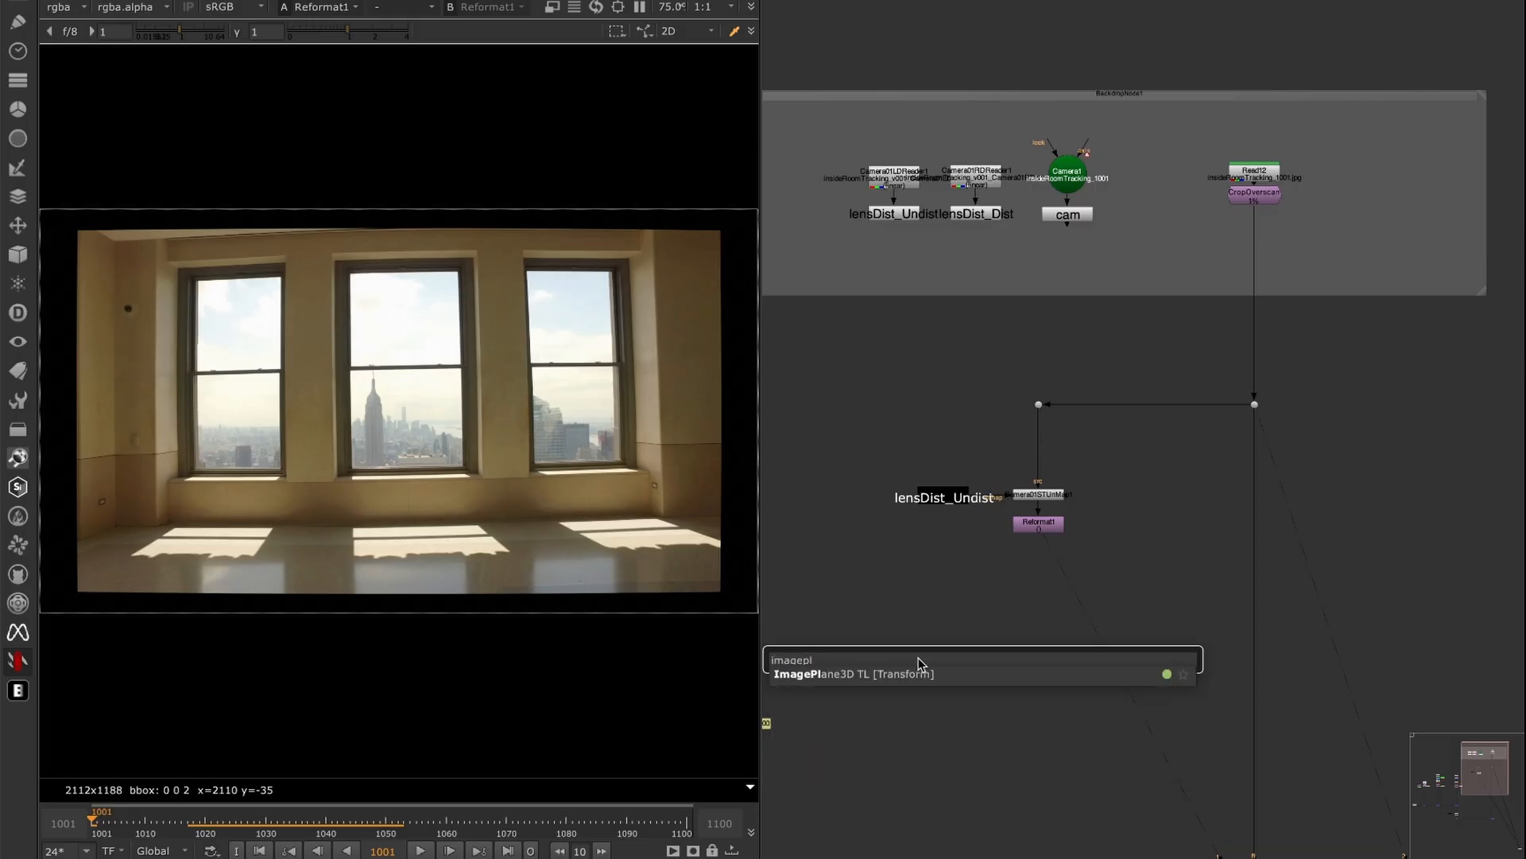
{"action": "key", "text": "Down"}
{"action": "key", "text": "Return"}
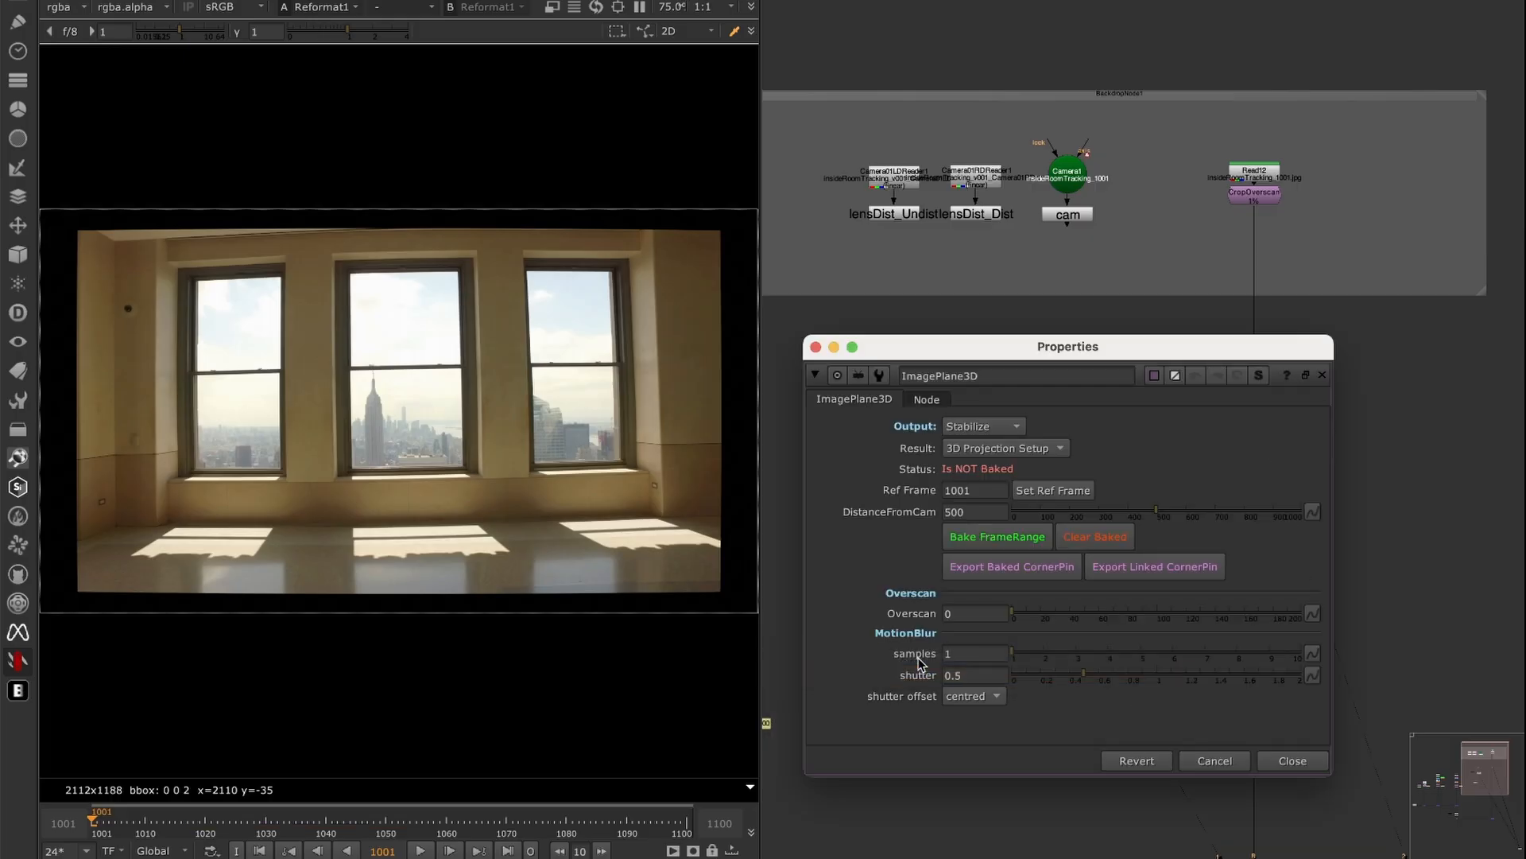
{"action": "middle_click_drag", "start_coordinate": [1101, 259], "coordinate": [1031, 38]}
{"action": "middle_click_drag", "start_coordinate": [1052, 328], "coordinate": [1117, 96]}
{"action": "scroll", "coordinate": [1018, 208], "scroll_direction": "up", "scroll_amount": 3}
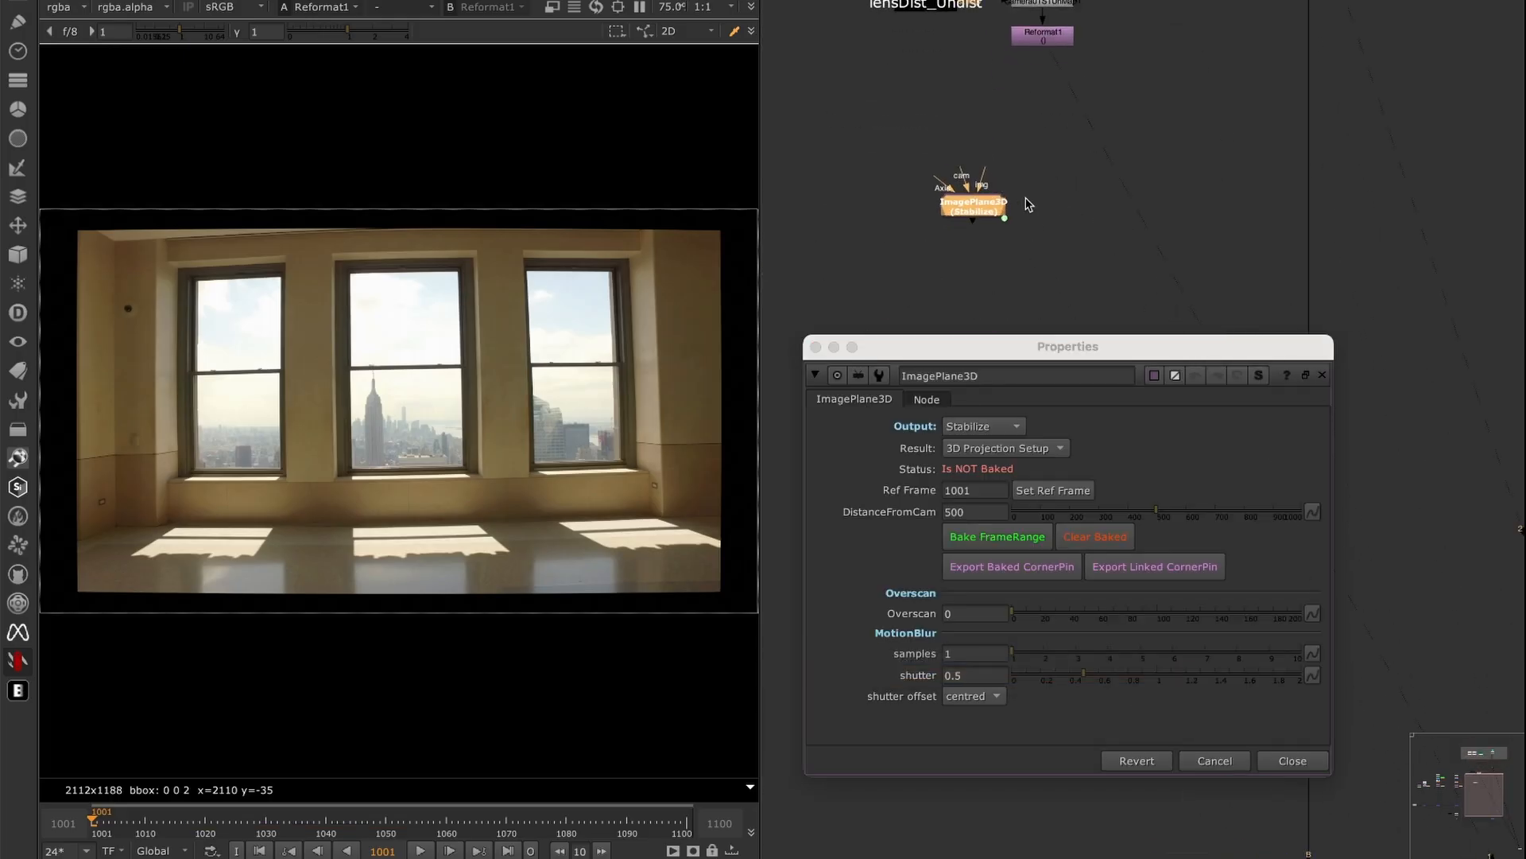
{"action": "left_click_drag", "start_coordinate": [979, 203], "coordinate": [1060, 209]}
{"action": "middle_click_drag", "start_coordinate": [1059, 208], "coordinate": [1040, 266]}
{"action": "left_click_drag", "start_coordinate": [1043, 226], "coordinate": [1038, 115]}
- Compare the original distorted plate with the undistorted Reformat1 output in the viewer
{"action": "middle_click_drag", "start_coordinate": [1078, 39], "coordinate": [1060, 186]}
{"action": "scroll", "coordinate": [1078, 141], "scroll_direction": "down", "scroll_amount": 3}
{"action": "left_click_drag", "start_coordinate": [1254, 83], "coordinate": [1121, 152]}
{"action": "left_click_drag", "start_coordinate": [1091, 80], "coordinate": [983, 152]}
{"action": "key", "text": "1"}
{"action": "left_click_drag", "start_coordinate": [1093, 182], "coordinate": [946, 269]}
{"action": "key", "text": "1"}
{"action": "left_click_drag", "start_coordinate": [857, 279], "coordinate": [1123, 80]}
{"action": "left_click_drag", "start_coordinate": [1253, 90], "coordinate": [1157, 141]}
{"action": "key", "text": "1"}
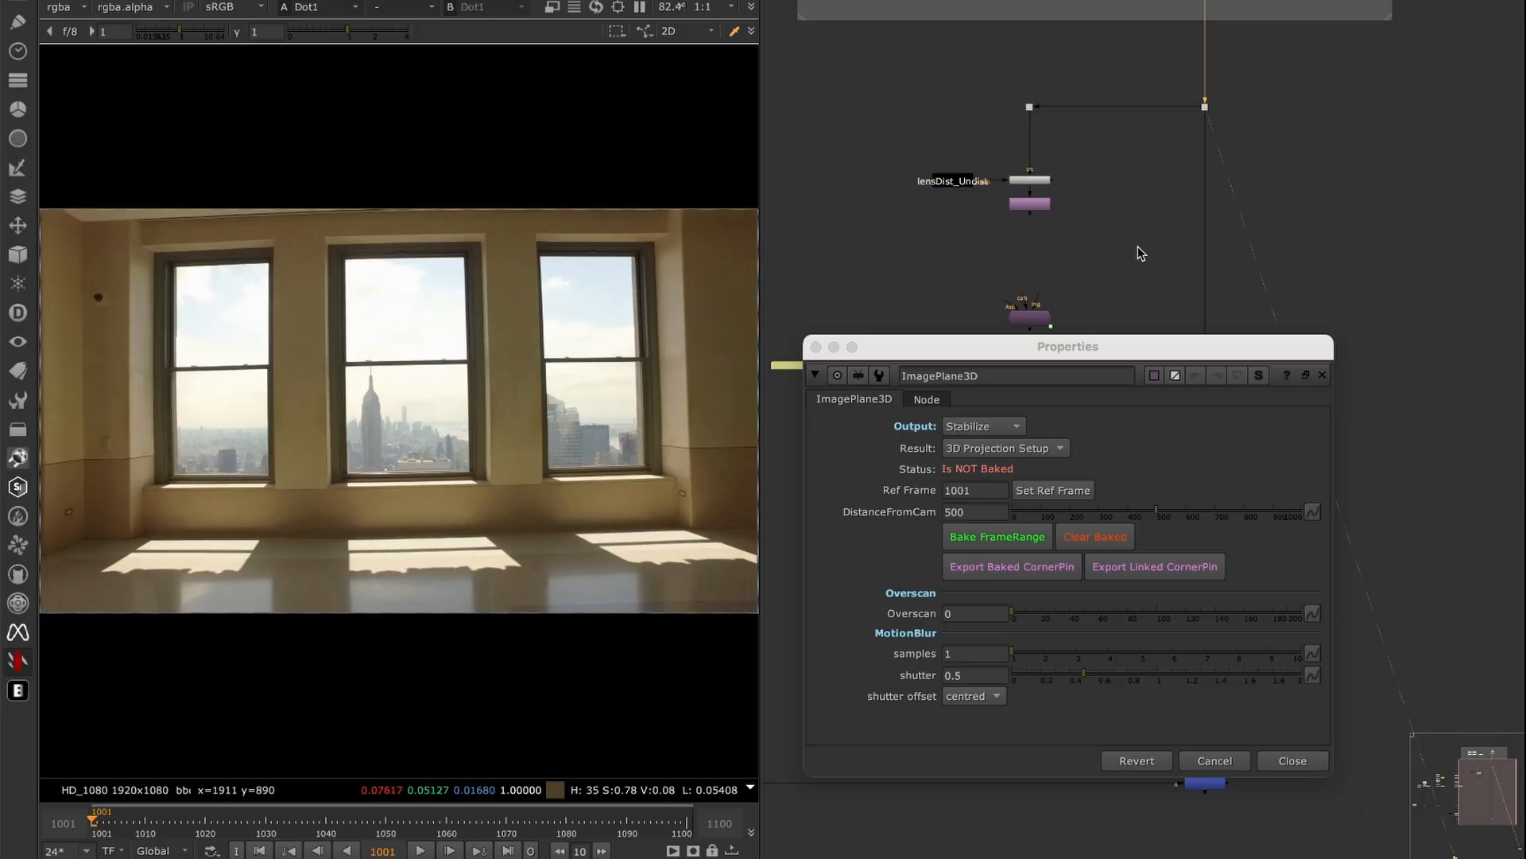
{"action": "left_click", "coordinate": [1032, 203]}
{"action": "key", "text": "1"}
{"action": "middle_click_drag", "start_coordinate": [989, 251], "coordinate": [971, 209]}
{"action": "left_click_drag", "start_coordinate": [872, 238], "coordinate": [1077, 141]}
- Connect the ImagePlane3D's img input to the undistorted plate's Reformat1 node
{"action": "scroll", "coordinate": [1033, 199], "scroll_direction": "up", "scroll_amount": 1}
{"action": "left_click", "coordinate": [1001, 290]}
{"action": "scroll", "coordinate": [1002, 294], "scroll_direction": "up", "scroll_amount": 2}
{"action": "left_click_drag", "start_coordinate": [997, 257], "coordinate": [1018, 142]}
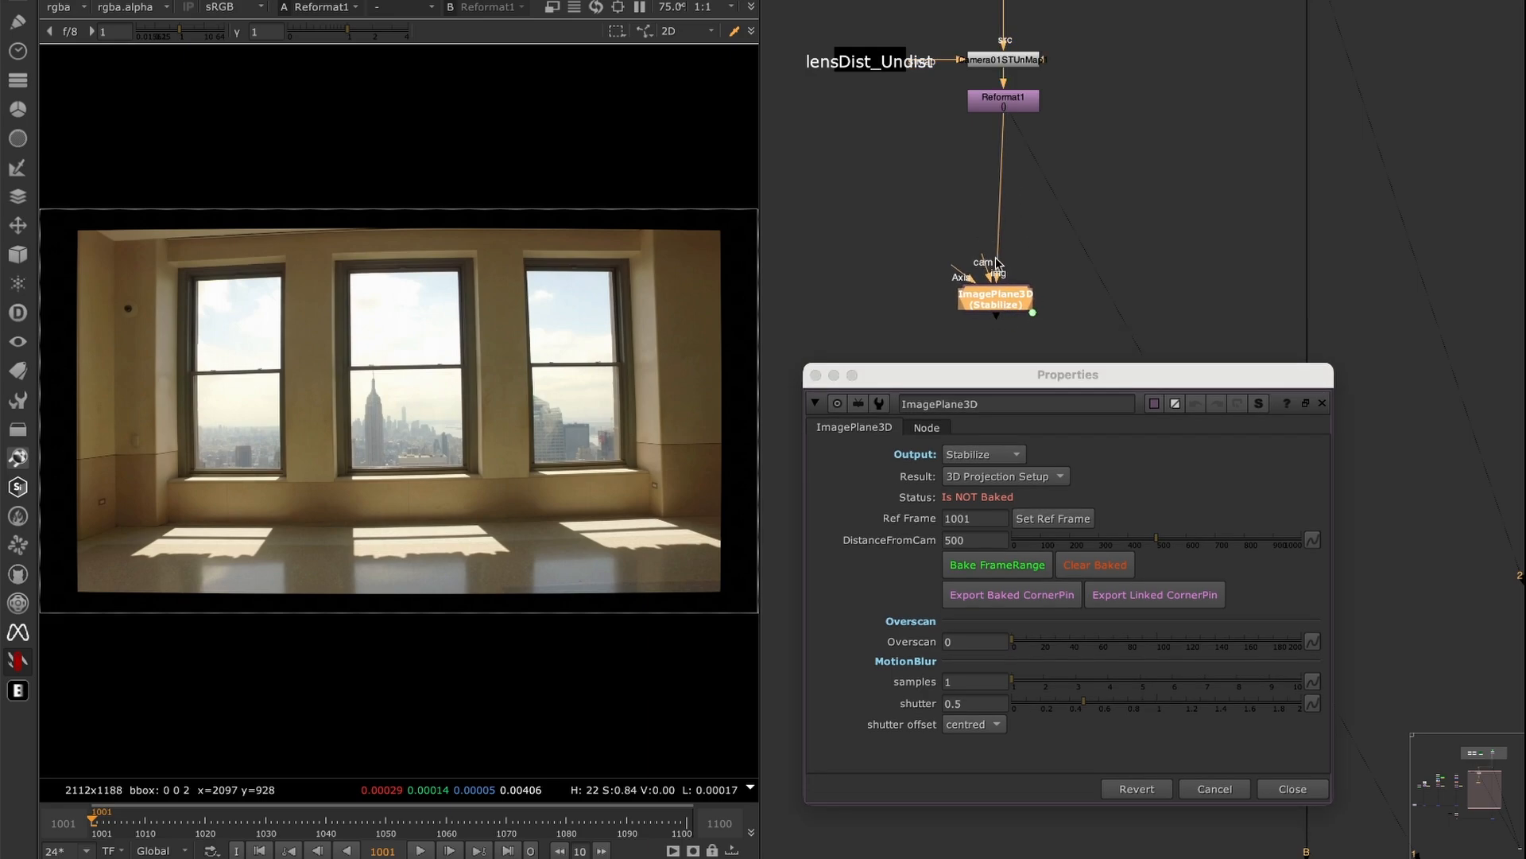
- Create a stamp from the cam anchor, place it beside the ImagePlane3D, and connect it to the cam input
{"action": "left_click", "coordinate": [1148, 236]}
{"action": "key", "text": "F8"}
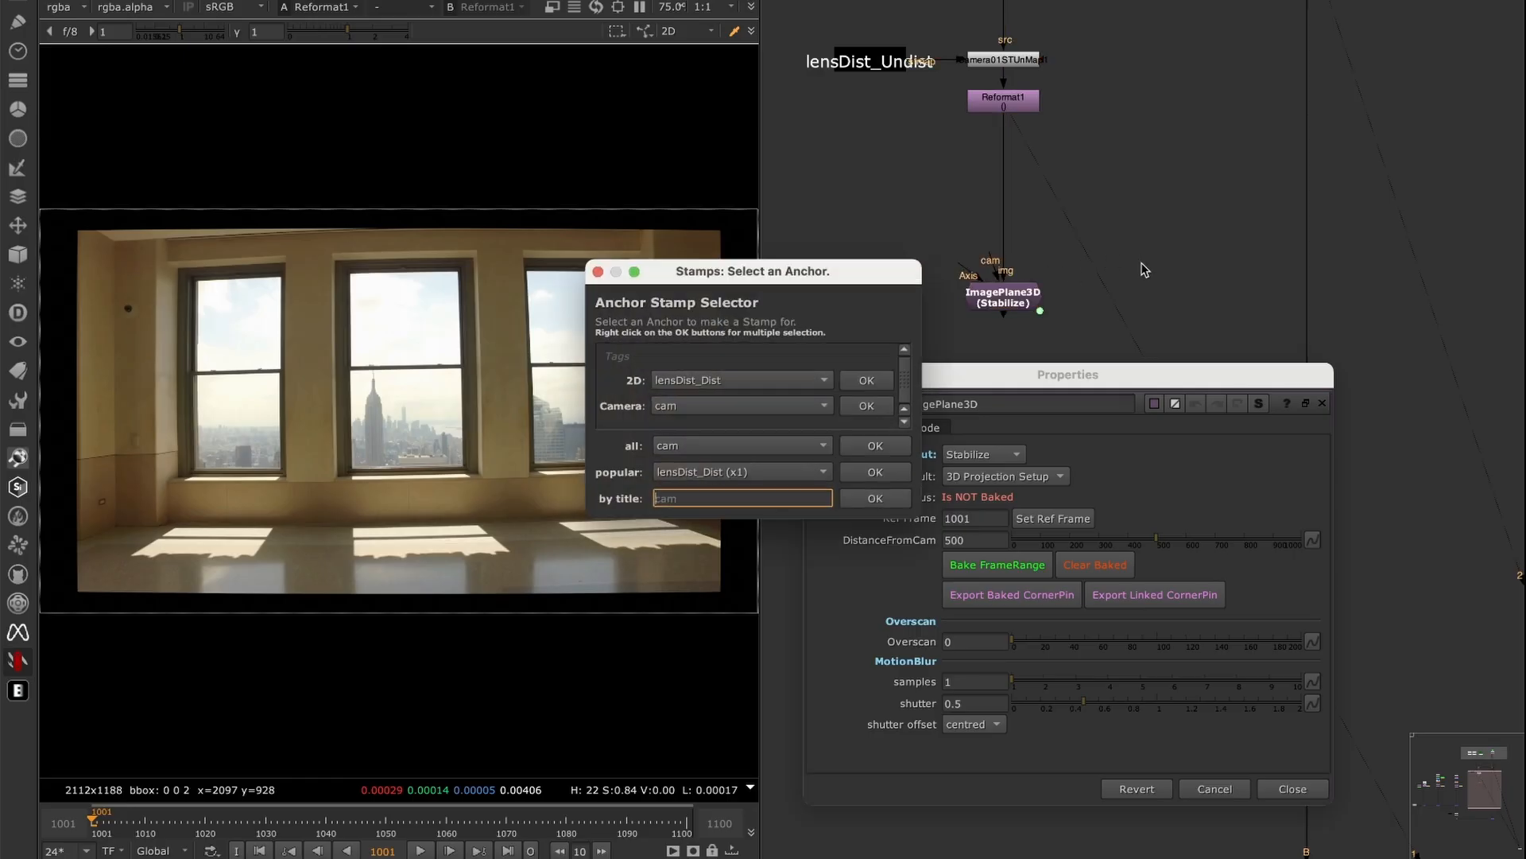
{"action": "left_click", "coordinate": [881, 446]}
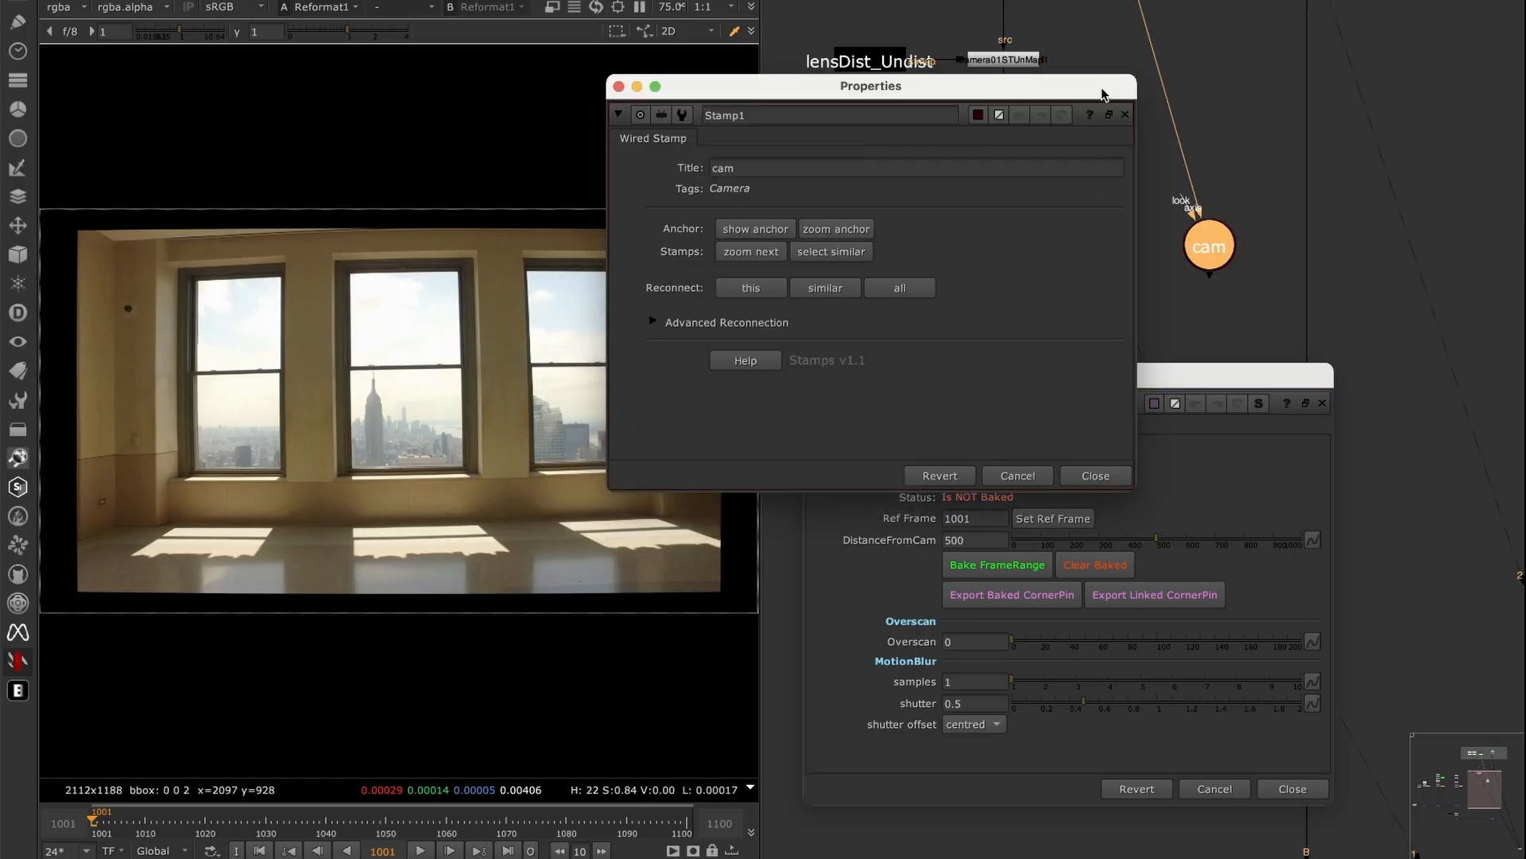
{"action": "left_click_drag", "start_coordinate": [1102, 95], "coordinate": [1062, 125]}
{"action": "left_click", "coordinate": [1085, 143]}
{"action": "left_click_drag", "start_coordinate": [1209, 247], "coordinate": [883, 239]}
{"action": "mouse_move", "coordinate": [987, 380]}
{"action": "left_mouse_down"}
{"action": "mouse_move", "coordinate": [1008, 368]}
{"action": "mouse_move", "coordinate": [995, 368]}
{"action": "left_mouse_up"}
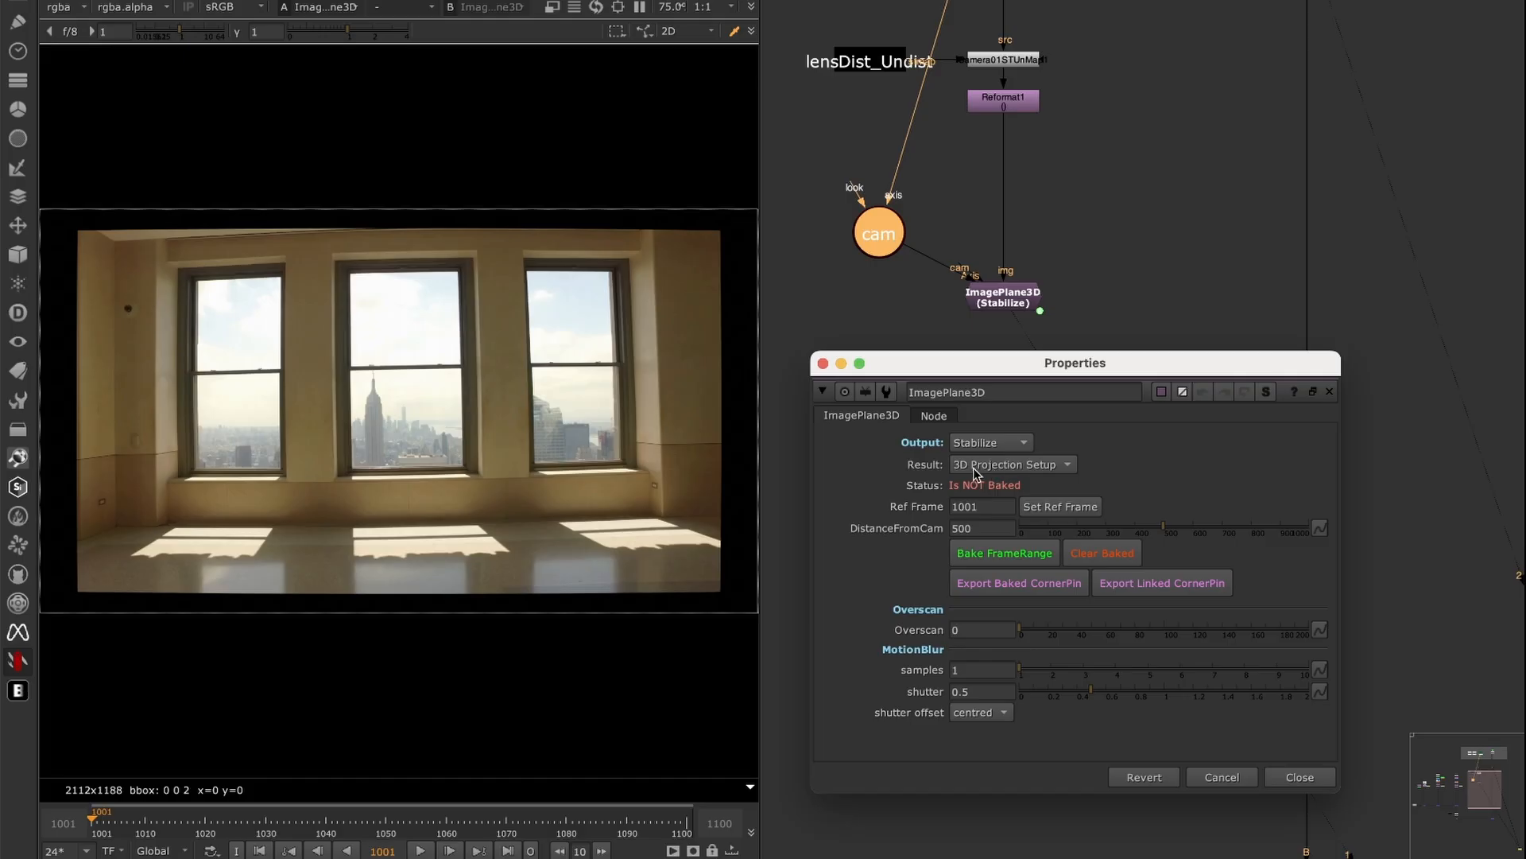
- Inspect the ImagePlane3D's Result options, reference frame and distance from camera, keeping 3D Projection Setup
{"action": "left_click", "coordinate": [1042, 469]}
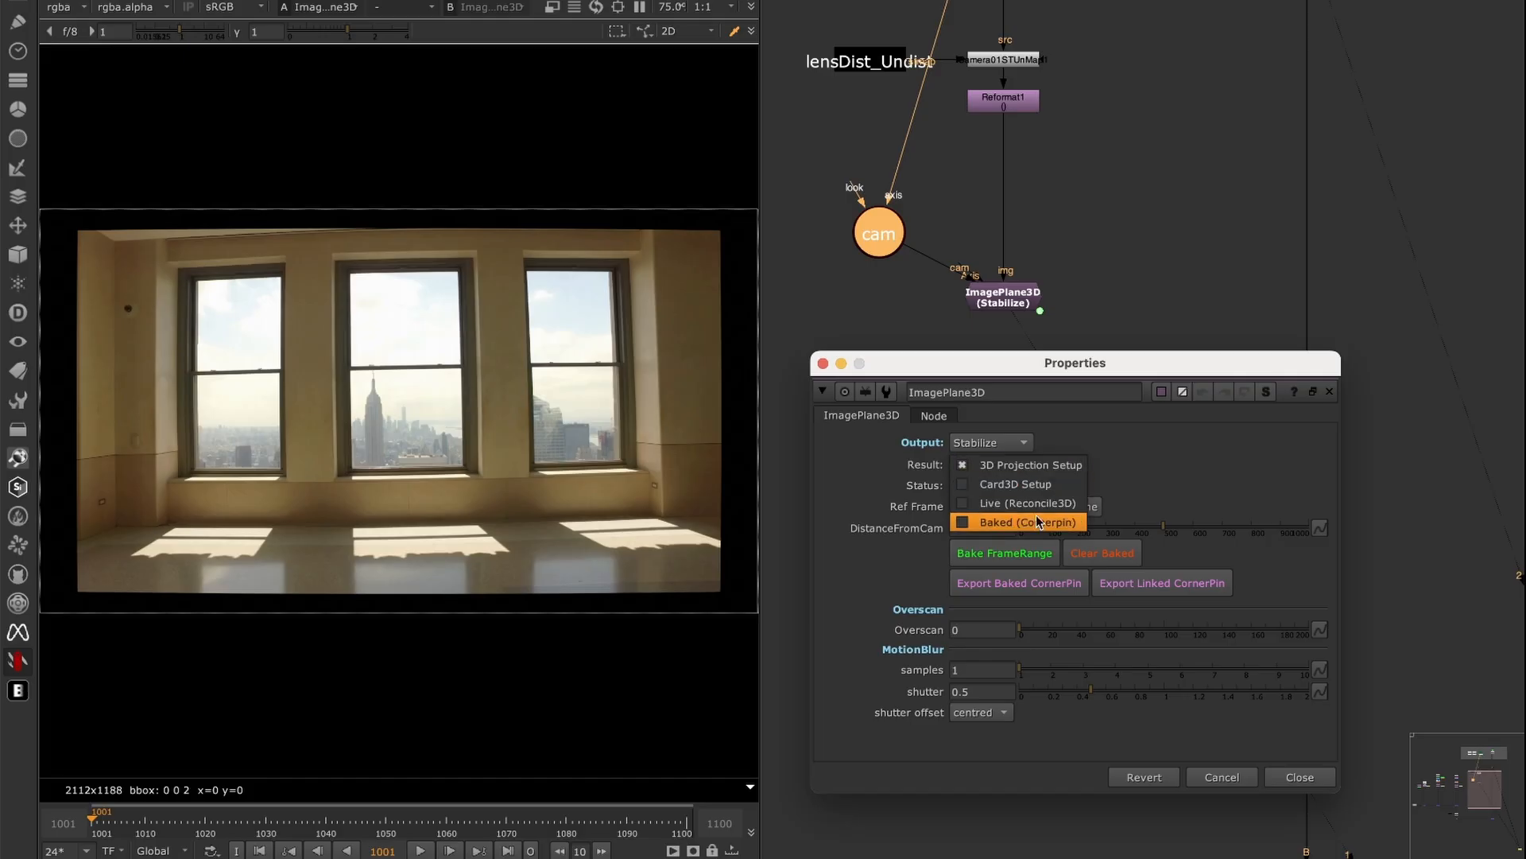
{"action": "left_click", "coordinate": [1037, 469]}
{"action": "left_click_drag", "start_coordinate": [870, 231], "coordinate": [868, 251]}
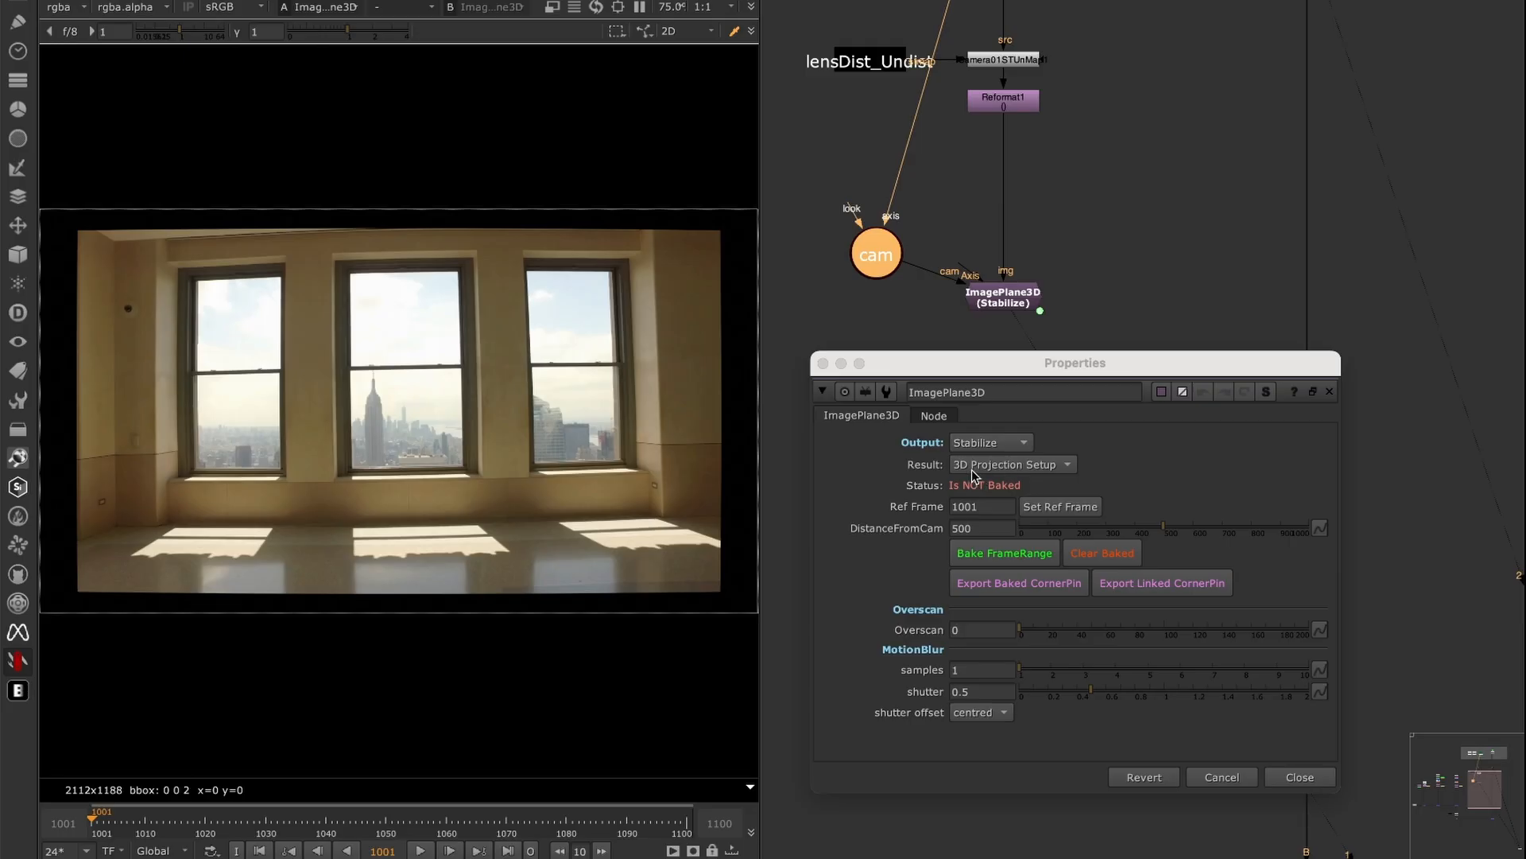
{"action": "double_click", "coordinate": [987, 514]}
{"action": "key", "text": "Tab"}
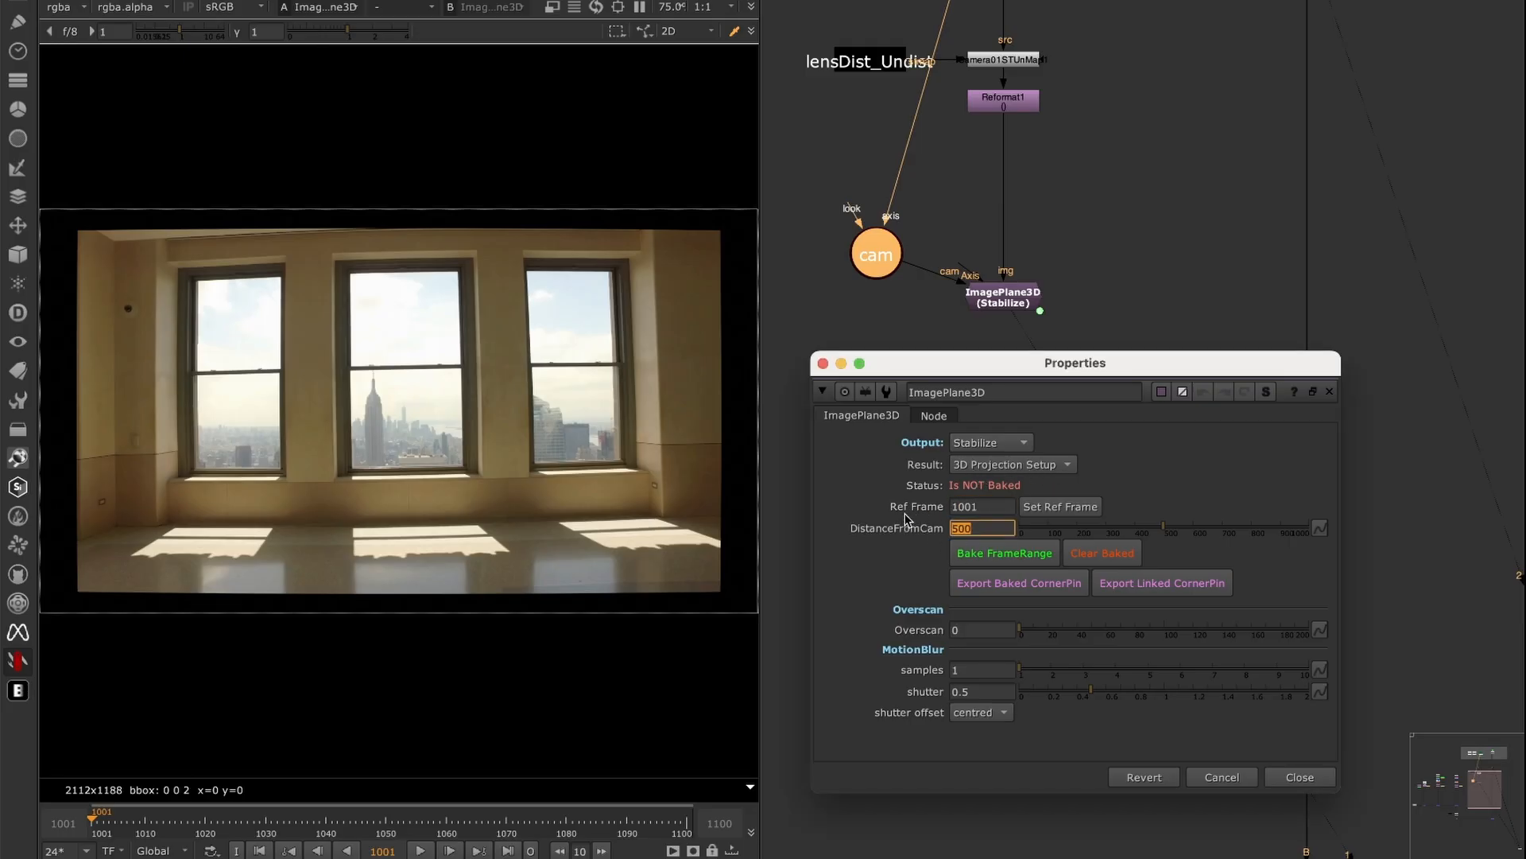
{"action": "double_click", "coordinate": [990, 508]}
- Locate the King Kong poster branch and view its output at Reformat4
{"action": "scroll", "coordinate": [1091, 226], "scroll_direction": "down", "scroll_amount": 1}
{"action": "scroll", "coordinate": [1091, 226], "scroll_direction": "down", "scroll_amount": 4}
{"action": "middle_click_drag", "start_coordinate": [1091, 225], "coordinate": [1169, 148]}
{"action": "scroll", "coordinate": [955, 288], "scroll_direction": "up", "scroll_amount": 6}
{"action": "middle_click_drag", "start_coordinate": [957, 238], "coordinate": [1067, 199]}
{"action": "scroll", "coordinate": [951, 275], "scroll_direction": "down", "scroll_amount": 6}
{"action": "left_click_drag", "start_coordinate": [1133, 41], "coordinate": [768, 255]}
{"action": "middle_click_drag", "start_coordinate": [1113, 217], "coordinate": [961, 293]}
{"action": "scroll", "coordinate": [961, 293], "scroll_direction": "up", "scroll_amount": 5}
{"action": "left_click", "coordinate": [914, 265]}
{"action": "key", "text": "1"}
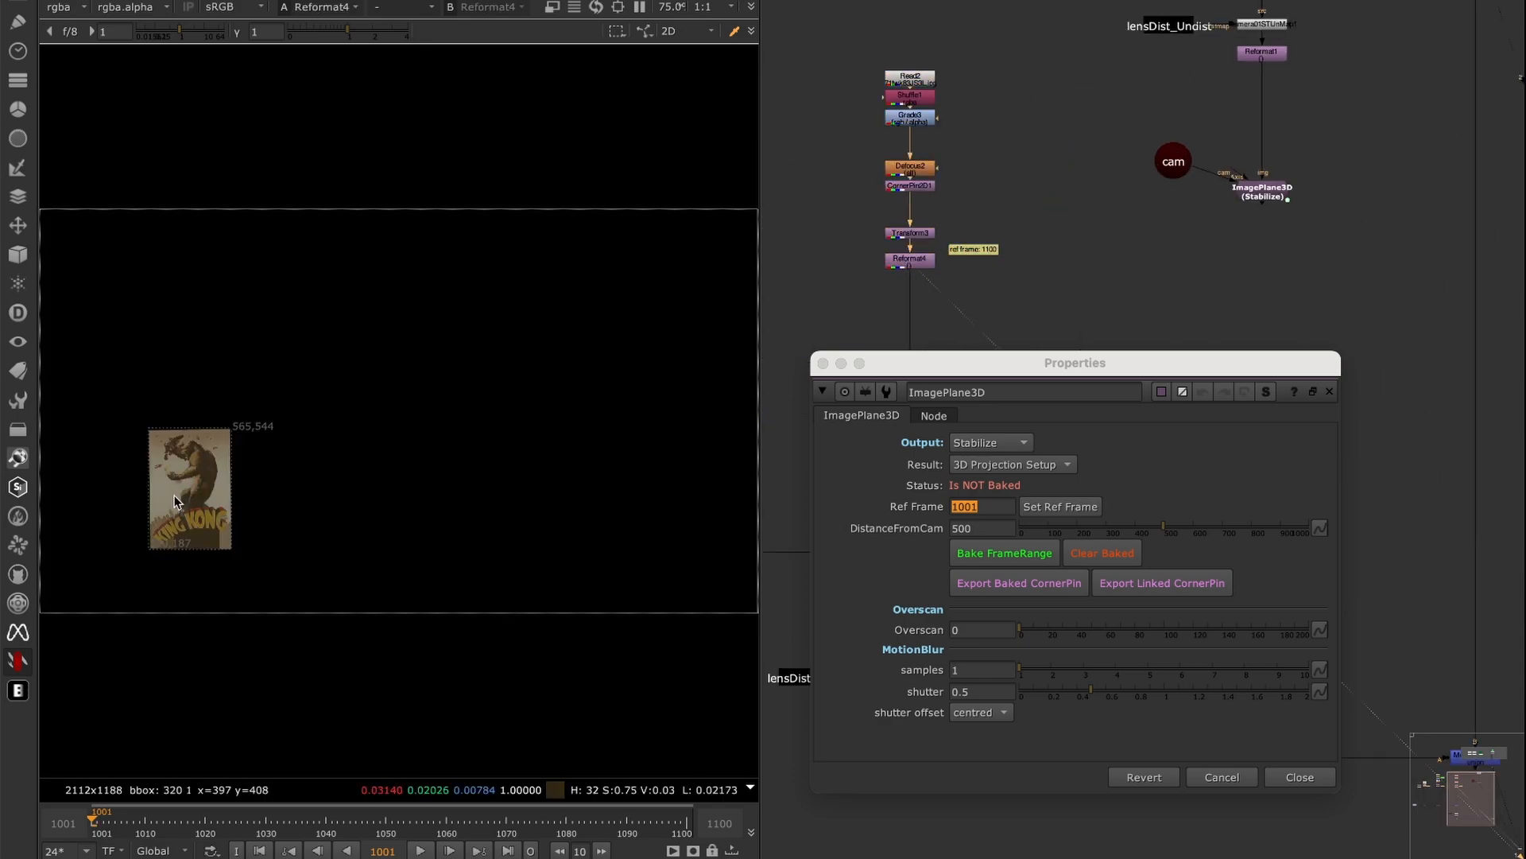
- Check the reference frame note beside the poster branch and display the undistorted plate at Reformat1
{"action": "scroll", "coordinate": [978, 263], "scroll_direction": "up", "scroll_amount": 4}
{"action": "left_click_drag", "start_coordinate": [970, 289], "coordinate": [966, 291]}
{"action": "scroll", "coordinate": [1033, 246], "scroll_direction": "down", "scroll_amount": 5}
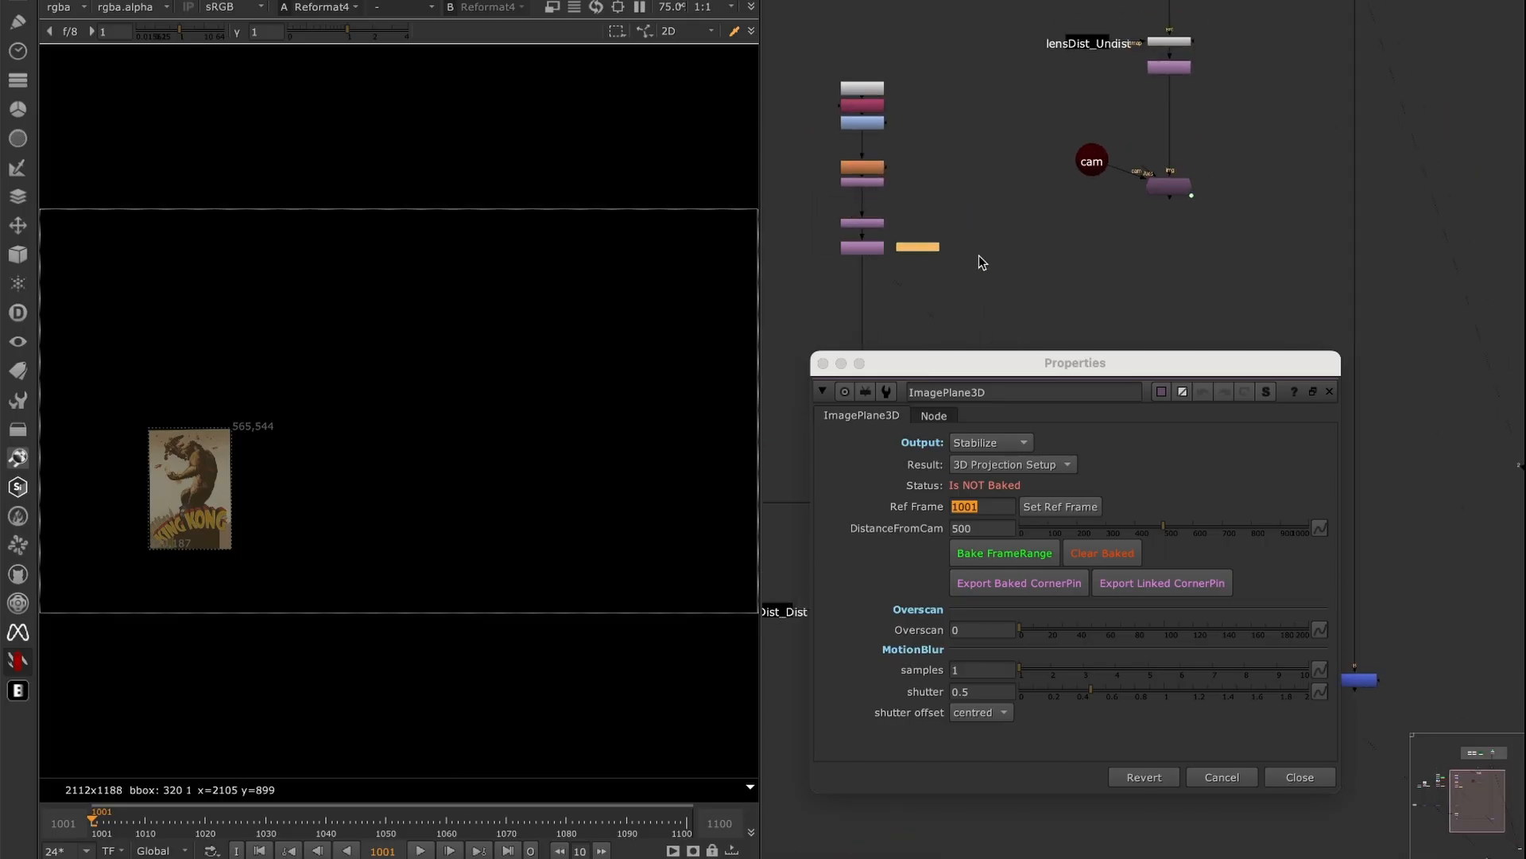
{"action": "middle_click_drag", "start_coordinate": [1009, 152], "coordinate": [932, 260]}
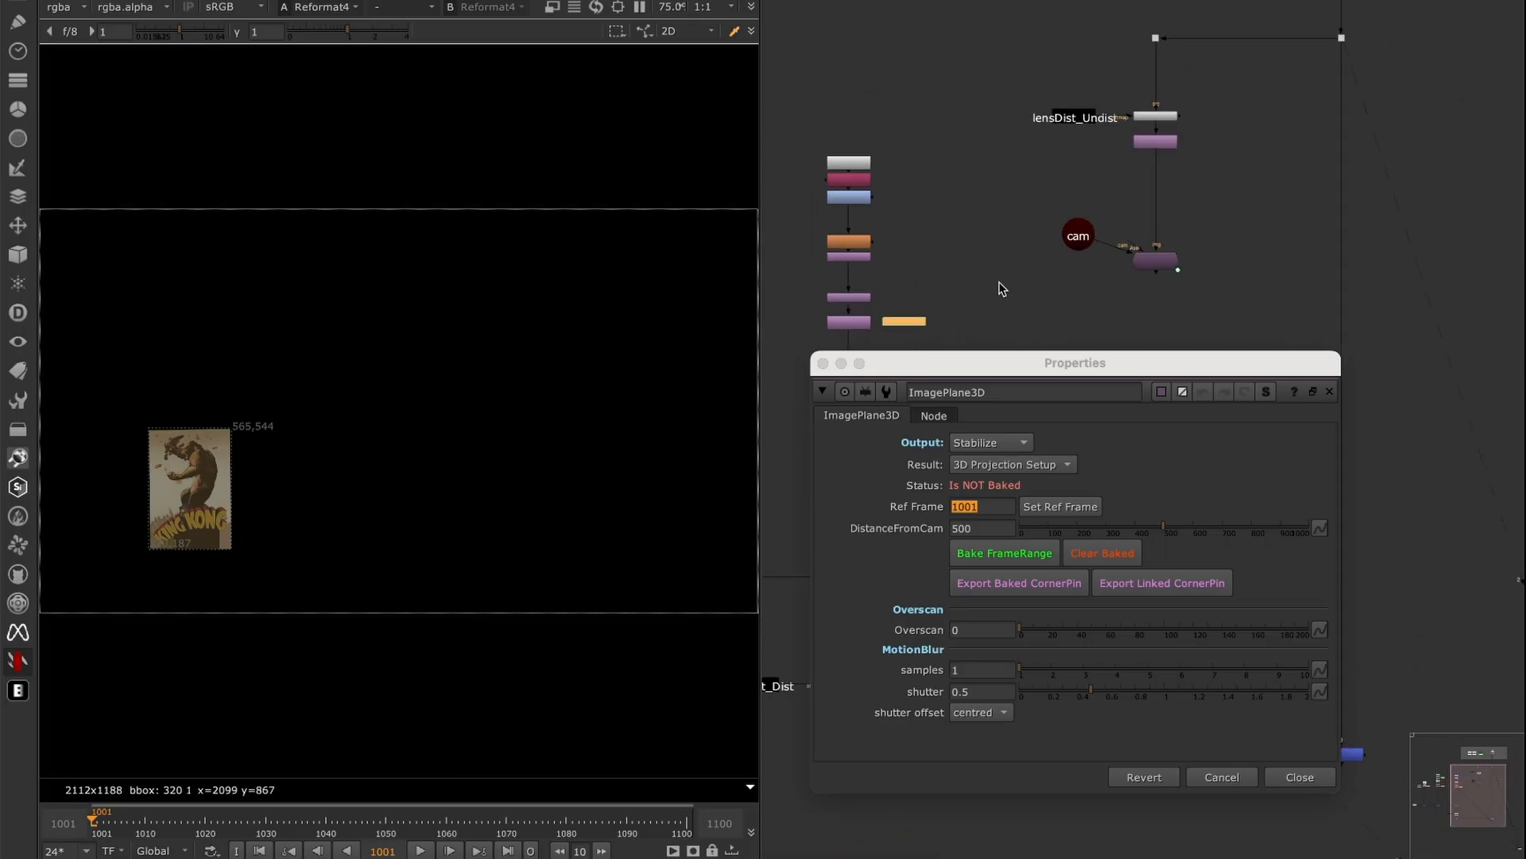
{"action": "middle_click_drag", "start_coordinate": [1070, 301], "coordinate": [1087, 226]}
{"action": "left_click_drag", "start_coordinate": [1220, 49], "coordinate": [1120, 114]}
{"action": "key", "text": "1"}
{"action": "left_click", "coordinate": [1039, 164]}
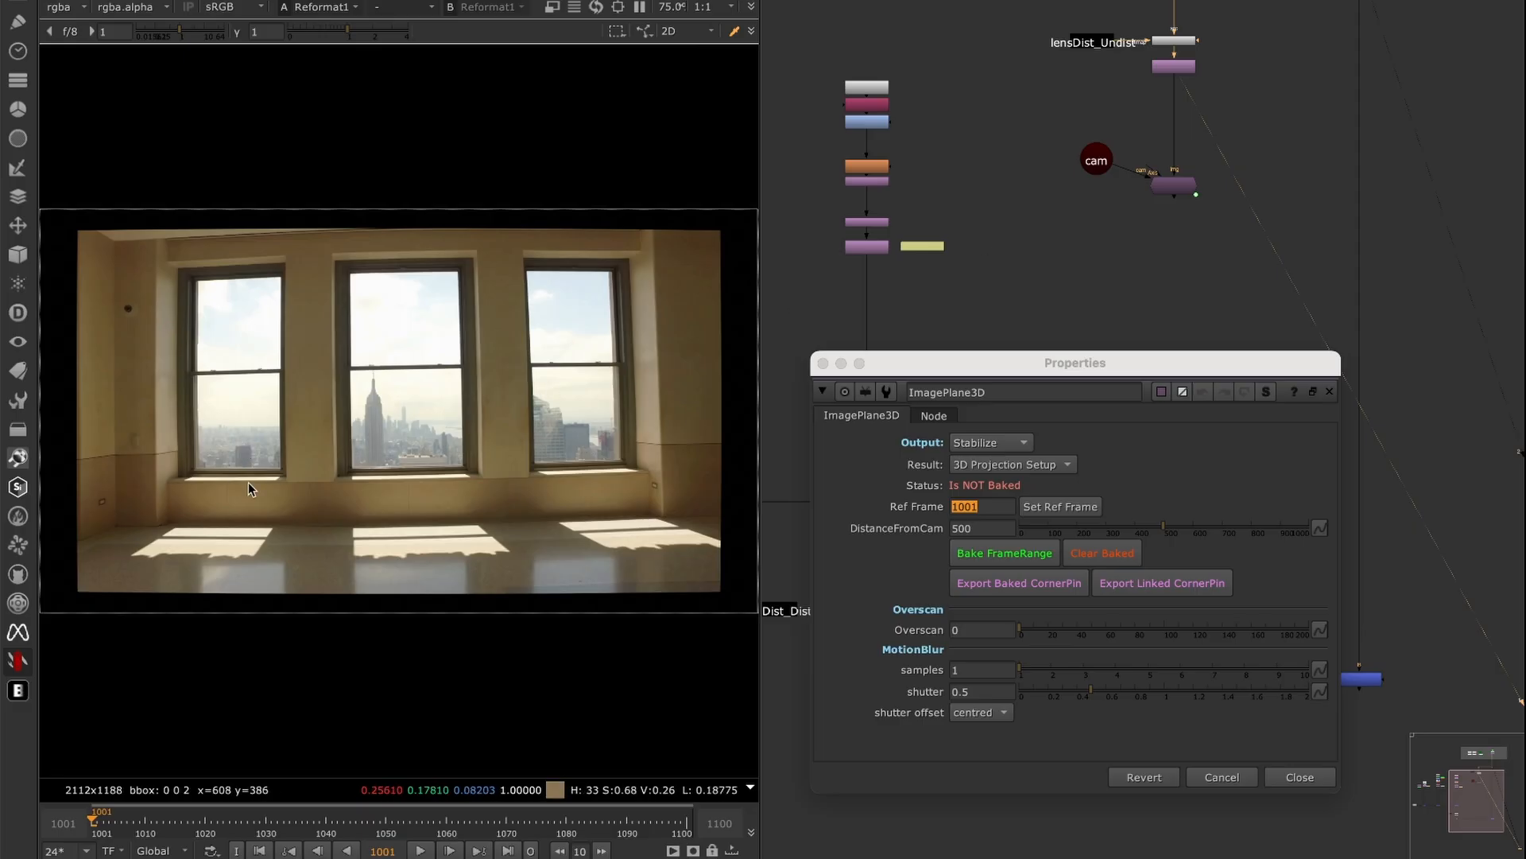
- Merge the poster's Reformat4 over the undistorted plate's Reformat1 with a new Merge (over) node and view the result
{"action": "middle_click_drag", "start_coordinate": [1035, 244], "coordinate": [1009, 266]}
{"action": "scroll", "coordinate": [1014, 210], "scroll_direction": "up", "scroll_amount": 1}
{"action": "key", "text": "m"}
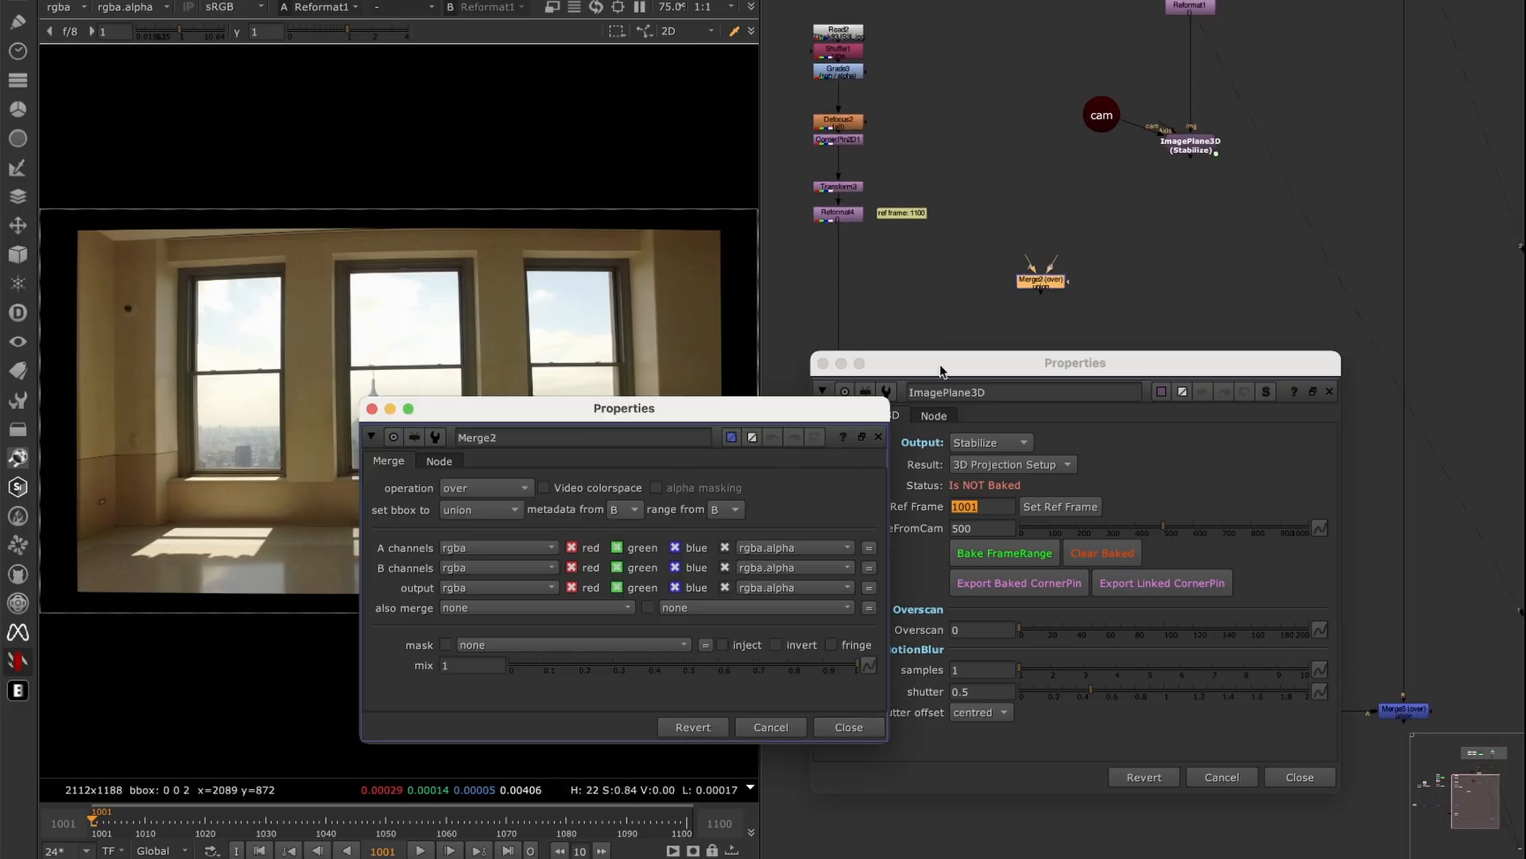
{"action": "left_click", "coordinate": [856, 727]}
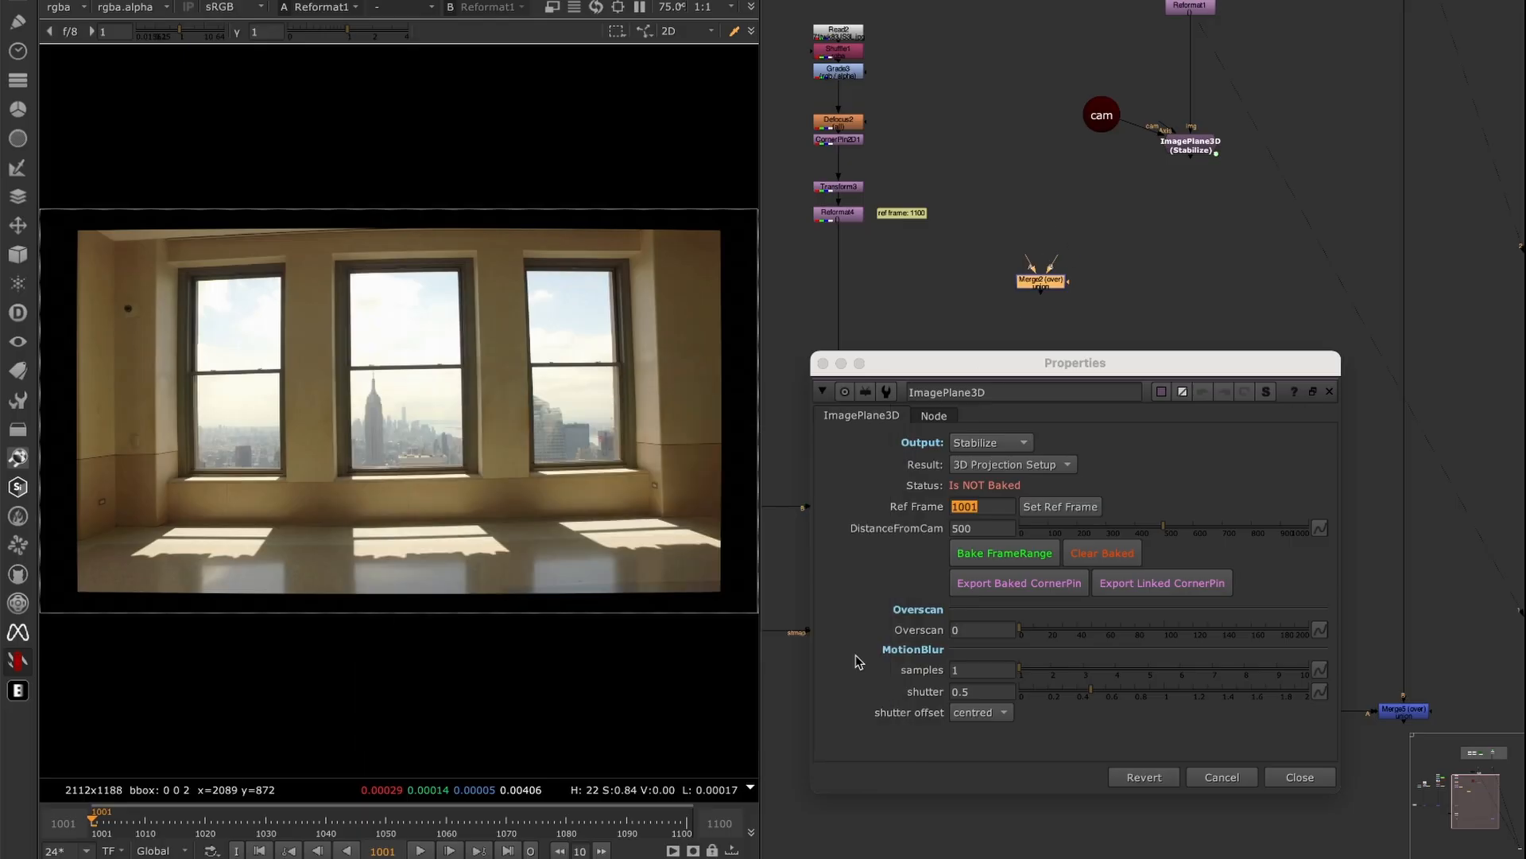
{"action": "left_click_drag", "start_coordinate": [950, 193], "coordinate": [775, 262]}
{"action": "left_click_drag", "start_coordinate": [1027, 259], "coordinate": [1101, 159]}
{"action": "middle_click_drag", "start_coordinate": [1187, 18], "coordinate": [1101, 159]}
{"action": "left_click_drag", "start_coordinate": [1101, 159], "coordinate": [1101, 154]}
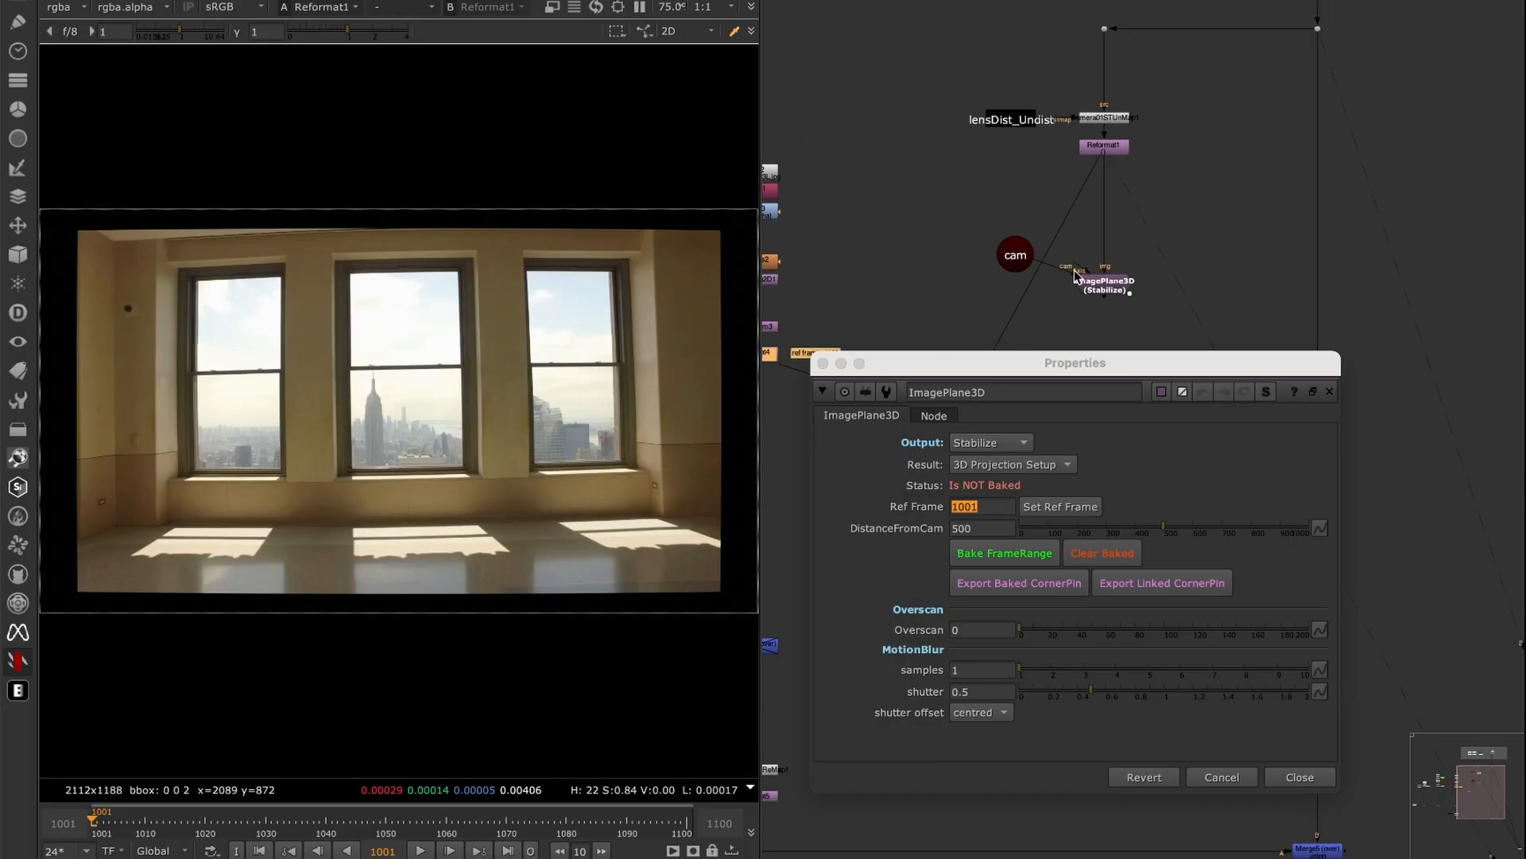
{"action": "middle_click_drag", "start_coordinate": [1057, 292], "coordinate": [1118, 124]}
{"action": "left_click_drag", "start_coordinate": [1020, 256], "coordinate": [941, 253]}
{"action": "left_click_drag", "start_coordinate": [1017, 226], "coordinate": [895, 318]}
{"action": "key", "text": "1"}
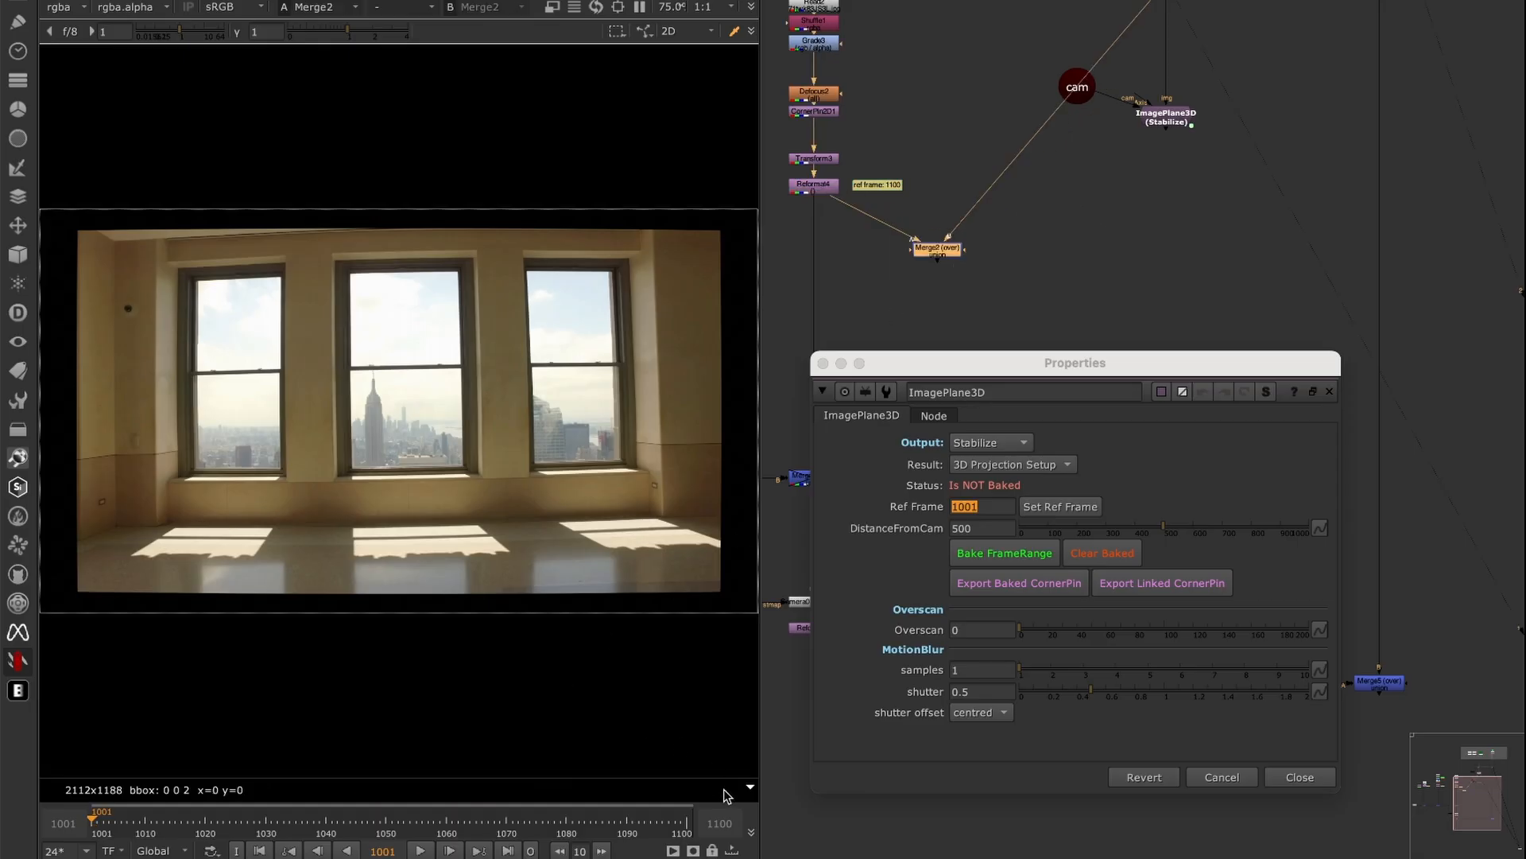
- Scrub the merged result along the timeline and check the poster's placement on the wall at frame 1100
{"action": "left_click", "coordinate": [689, 829]}
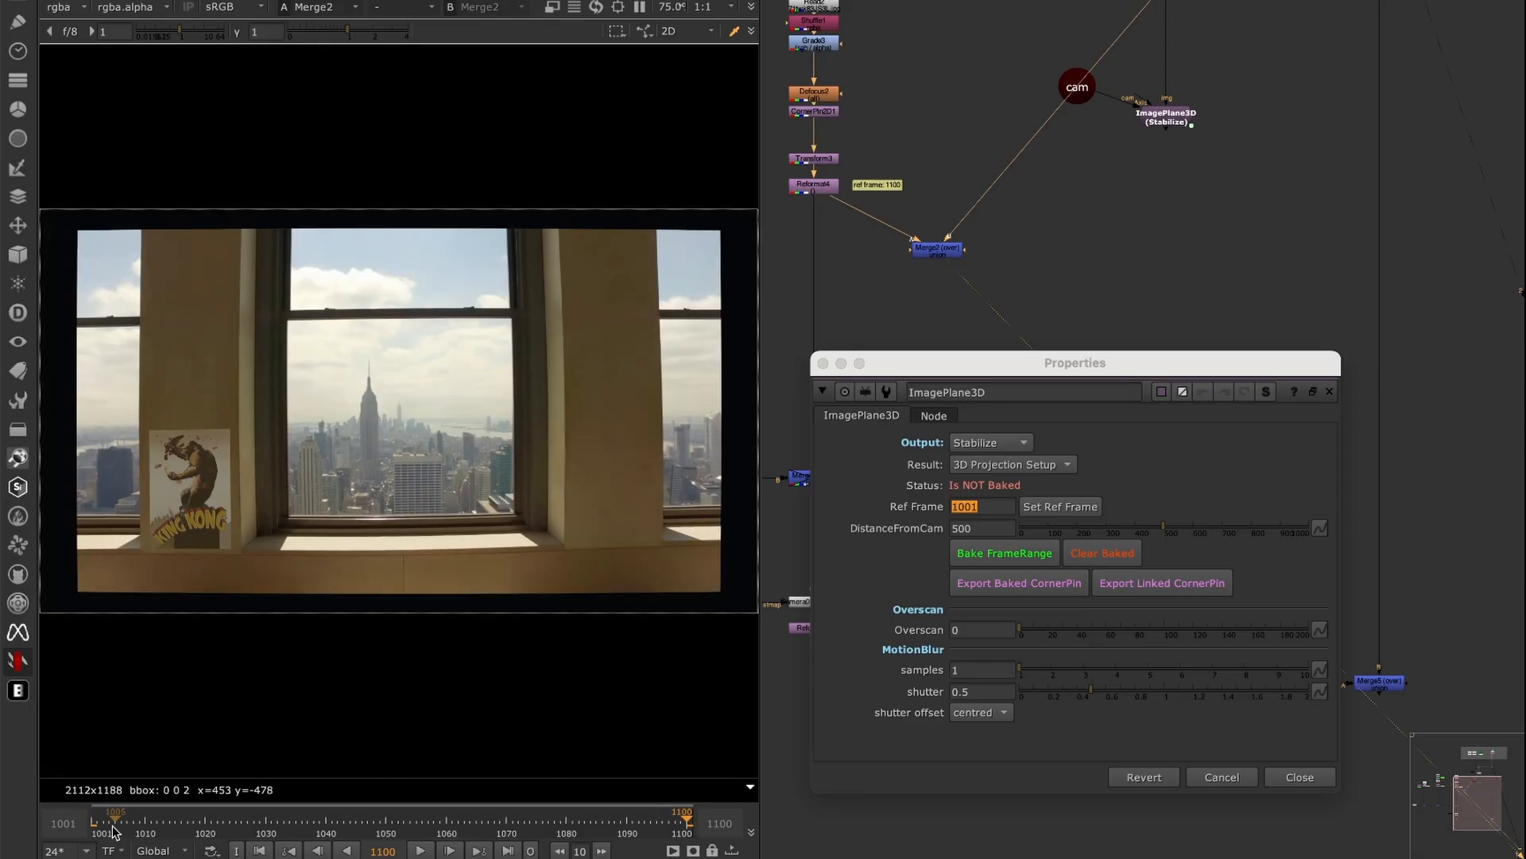
{"action": "left_click", "coordinate": [145, 832]}
{"action": "left_click_drag", "start_coordinate": [145, 839], "coordinate": [686, 828]}
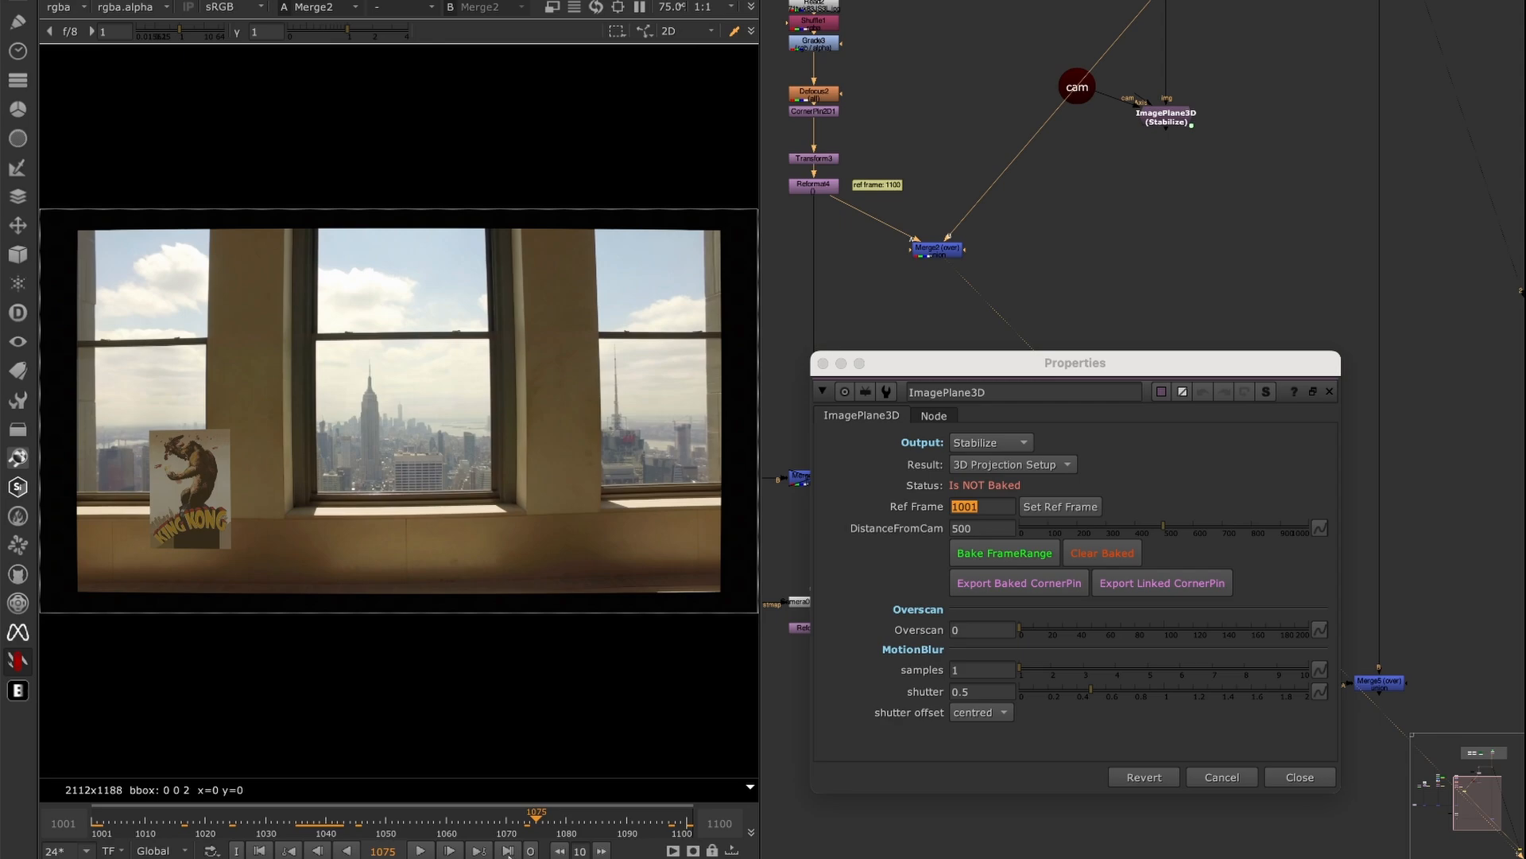
{"action": "left_click_drag", "start_coordinate": [247, 408], "coordinate": [116, 591]}
{"action": "key", "text": "Tab"}
{"action": "key", "text": "Tab"}
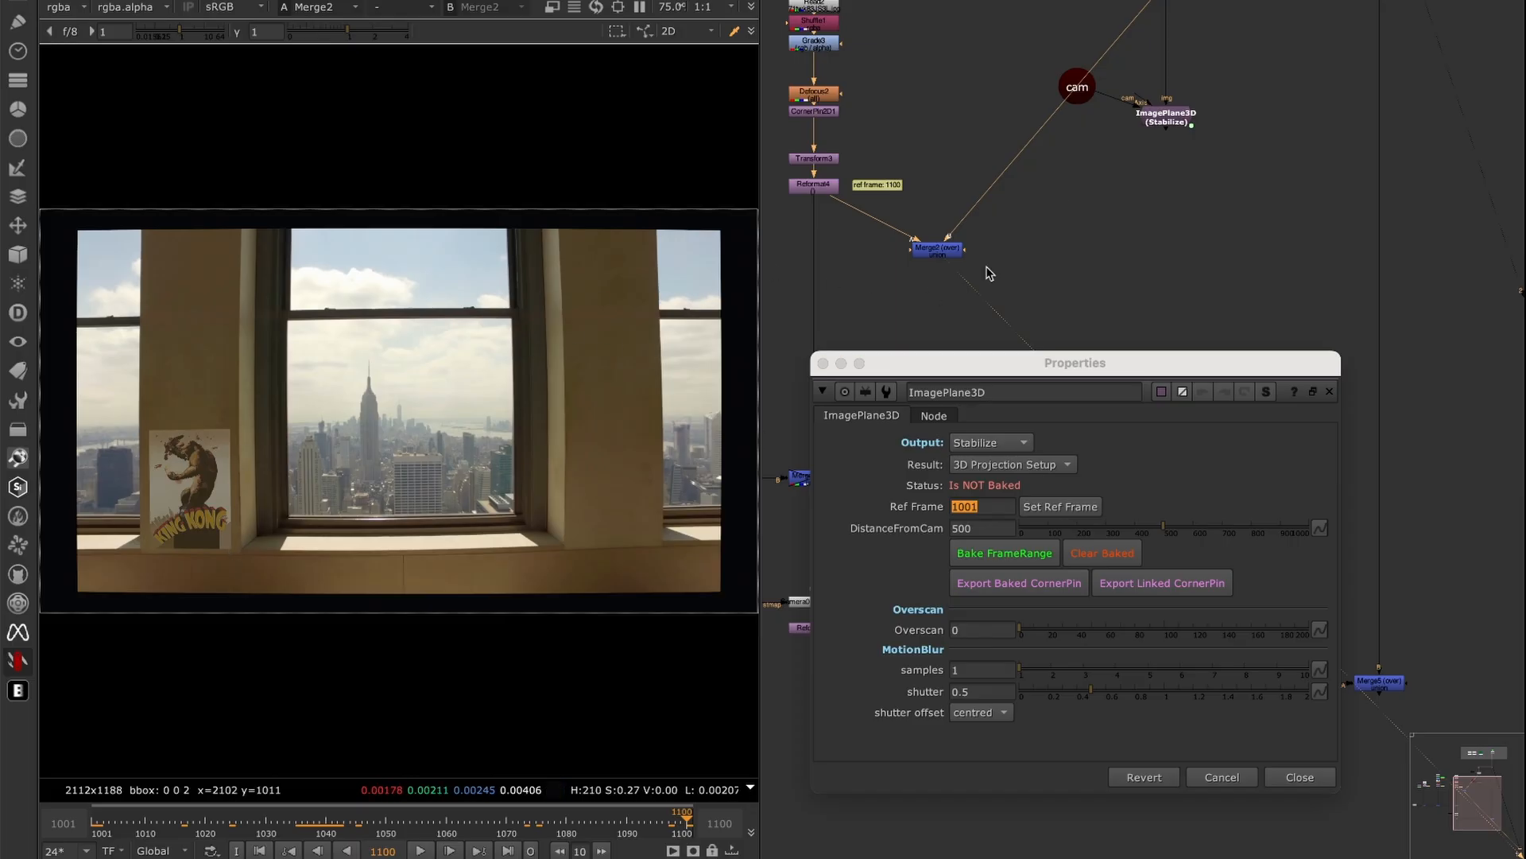
- Display the ImagePlane3D (Stabilize) output in the viewer at frame 1100
{"action": "middle_click_drag", "start_coordinate": [1158, 139], "coordinate": [1106, 227]}
{"action": "left_click_drag", "start_coordinate": [1235, 126], "coordinate": [951, 272]}
{"action": "middle_click_drag", "start_coordinate": [1143, 237], "coordinate": [1035, 260]}
{"action": "scroll", "coordinate": [1035, 264], "scroll_direction": "up", "scroll_amount": 3}
{"action": "left_click_drag", "start_coordinate": [1077, 182], "coordinate": [885, 325]}
{"action": "key", "text": "1"}
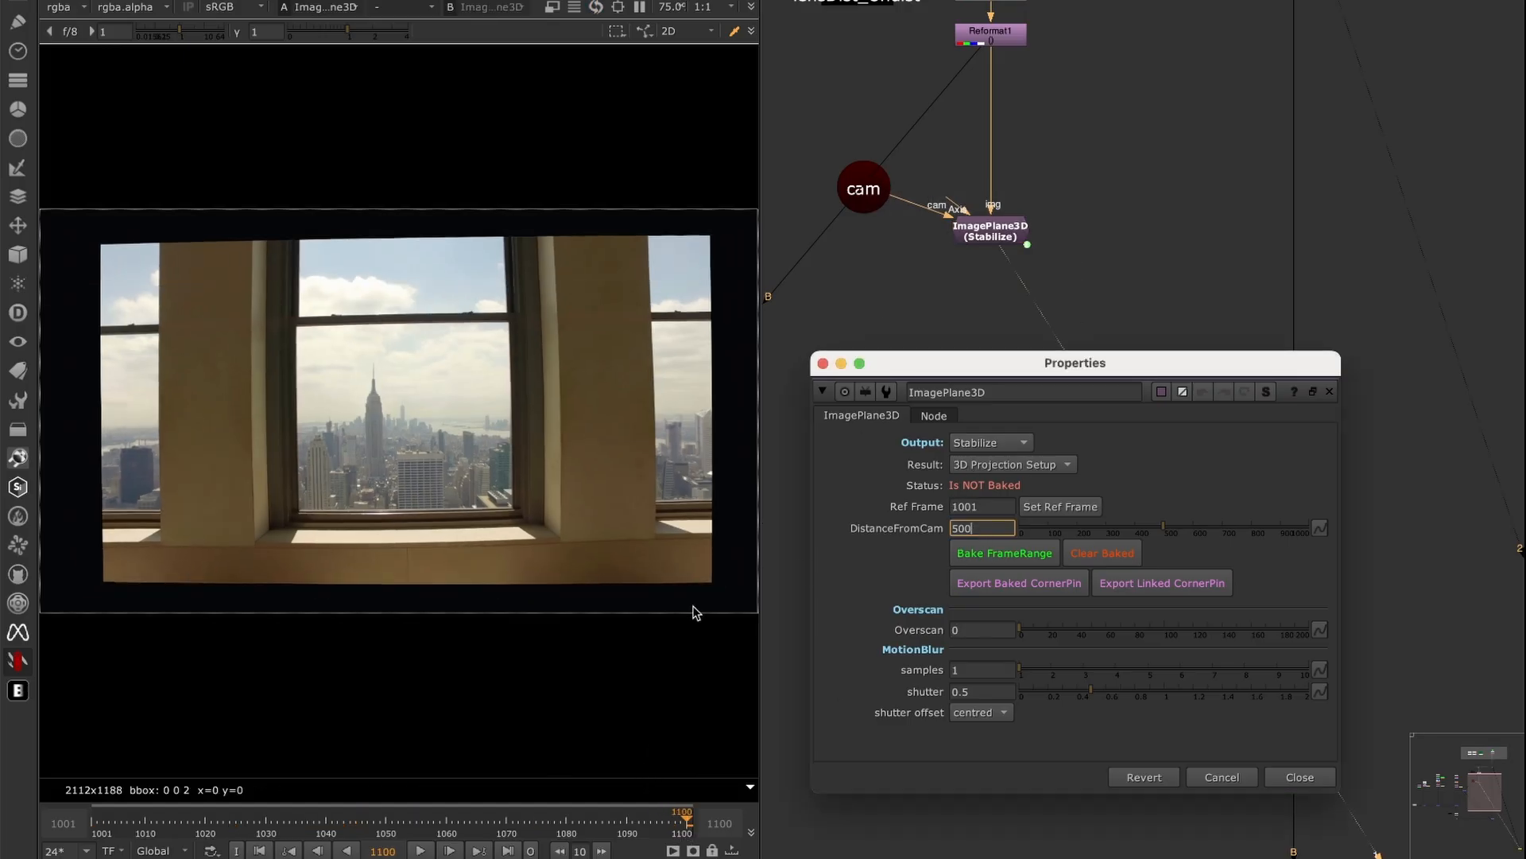
- Mark the poster's area on the wall pillar at frame 1100 with a viewer sample box of about 252 x 291 pixels
{"action": "scroll", "coordinate": [239, 557], "scroll_direction": "up", "scroll_amount": 5}
{"action": "left_click_drag", "start_coordinate": [183, 276], "coordinate": [424, 565]}
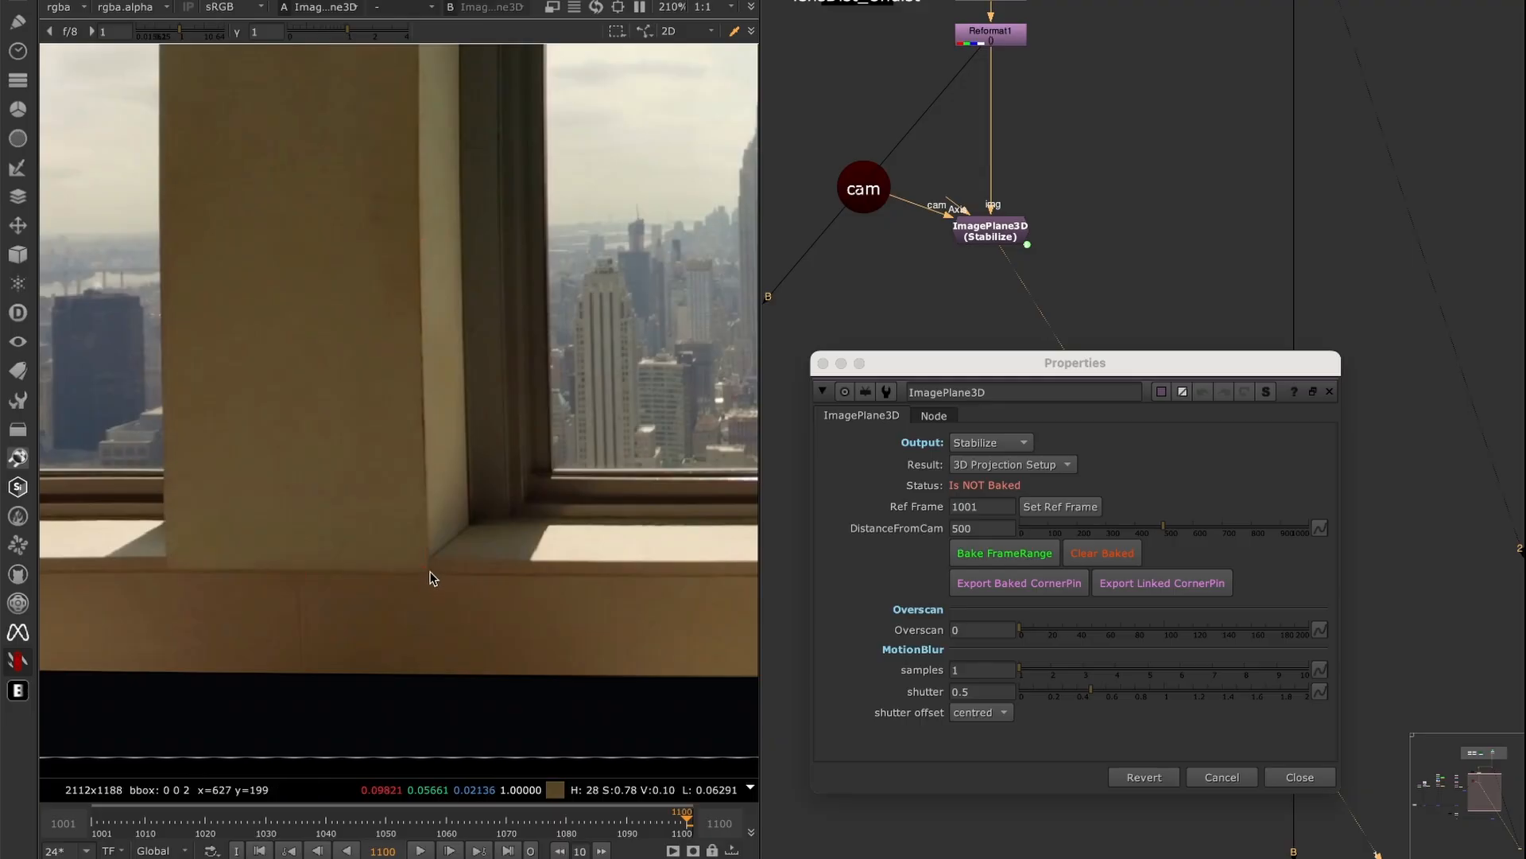
{"action": "left_click_drag", "start_coordinate": [427, 575], "coordinate": [184, 303], "text": "ctrl+shift"}
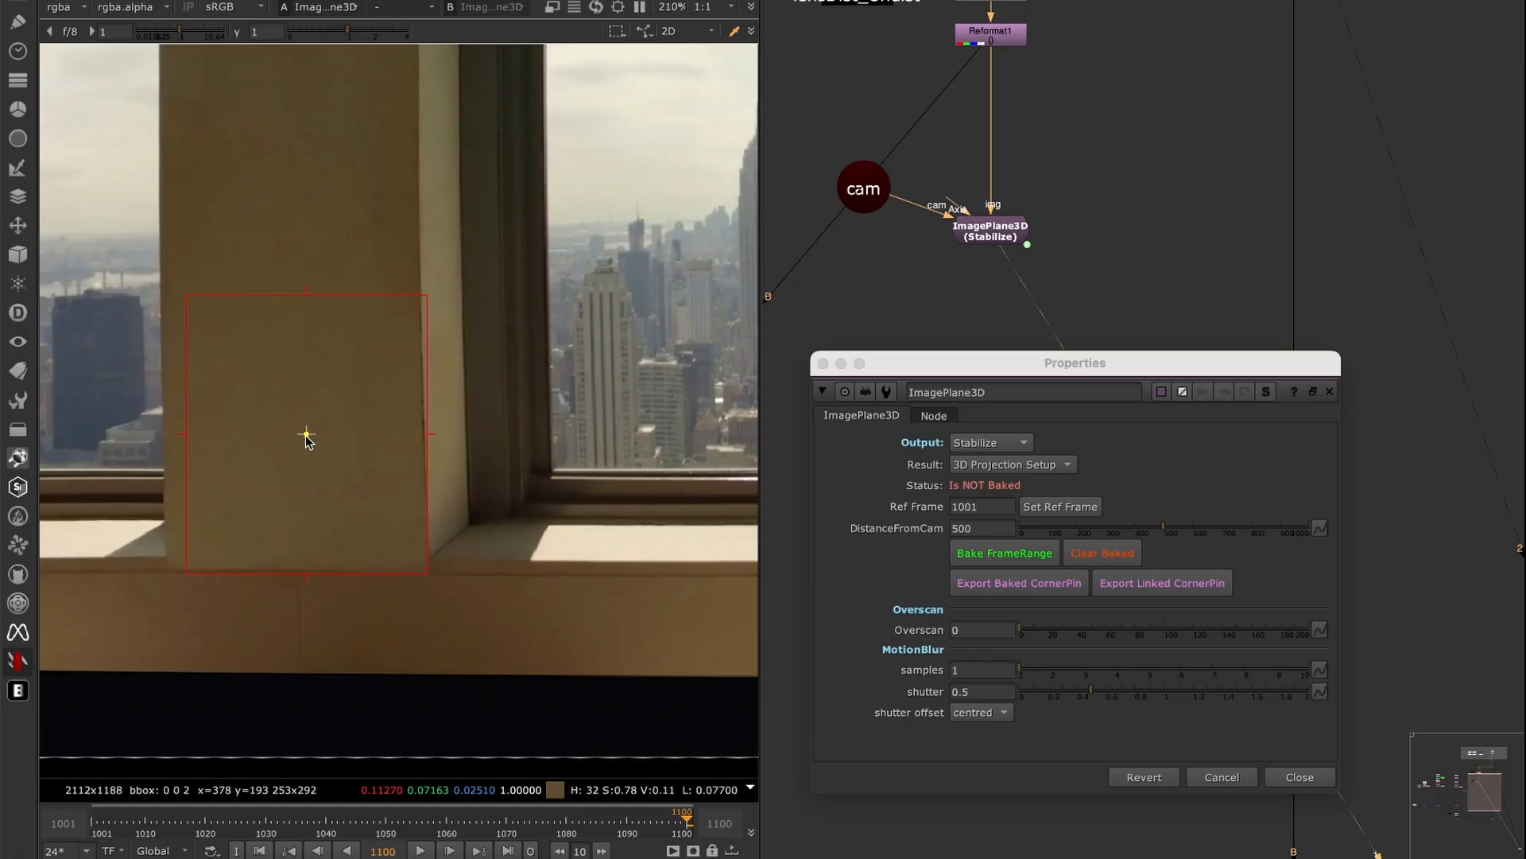
{"action": "mouse_move", "coordinate": [427, 572]}
{"action": "left_mouse_down"}
{"action": "mouse_move", "coordinate": [404, 546]}
{"action": "mouse_move", "coordinate": [428, 567]}
{"action": "left_mouse_up"}
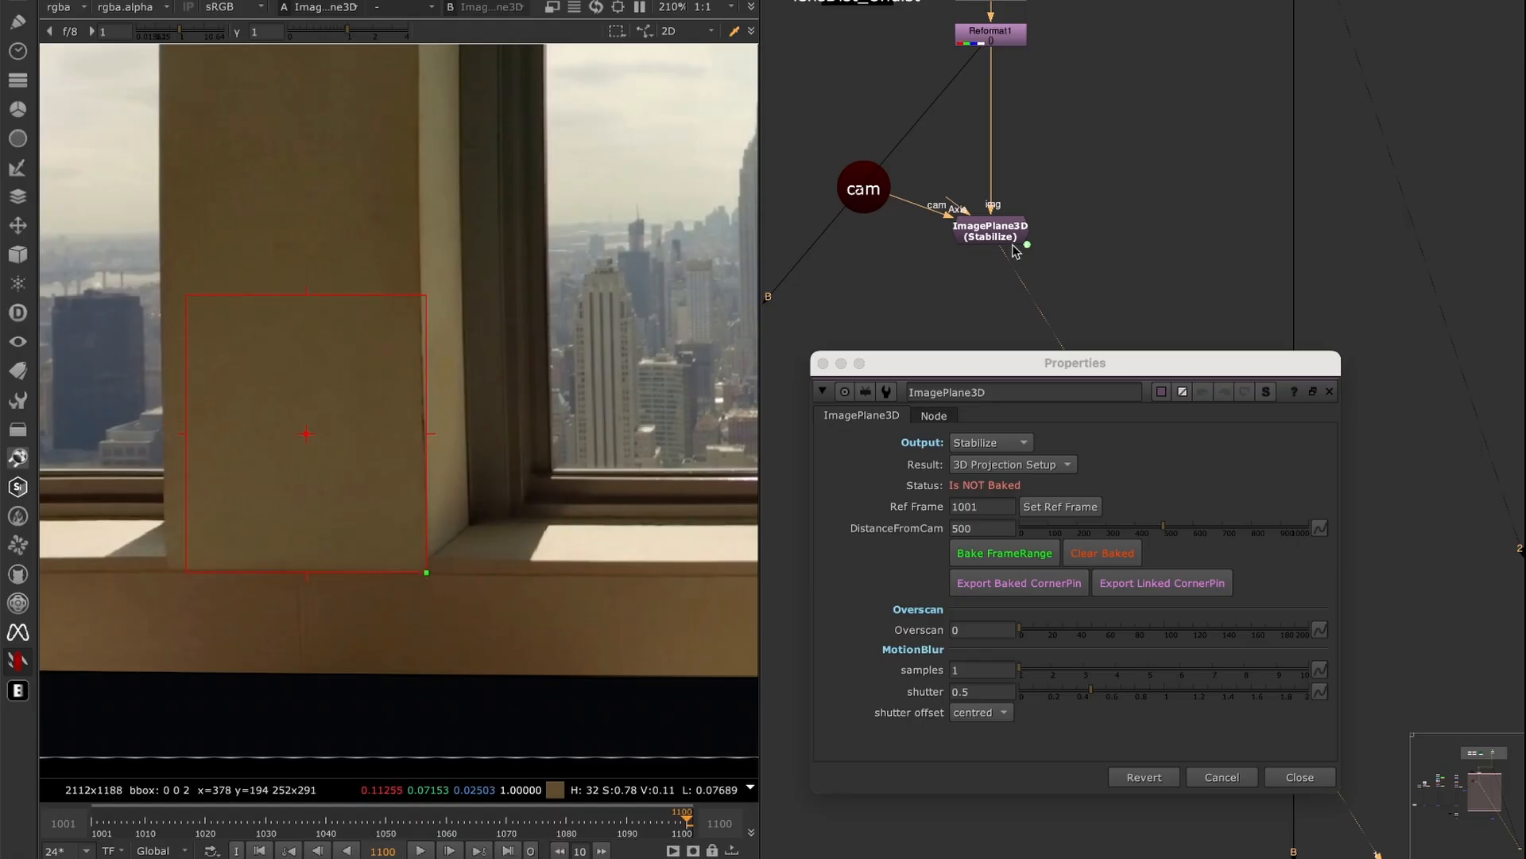
- Move the ImagePlane3D node up so that it sits level with the cam stamp
{"action": "left_click_drag", "start_coordinate": [1005, 243], "coordinate": [1004, 198]}
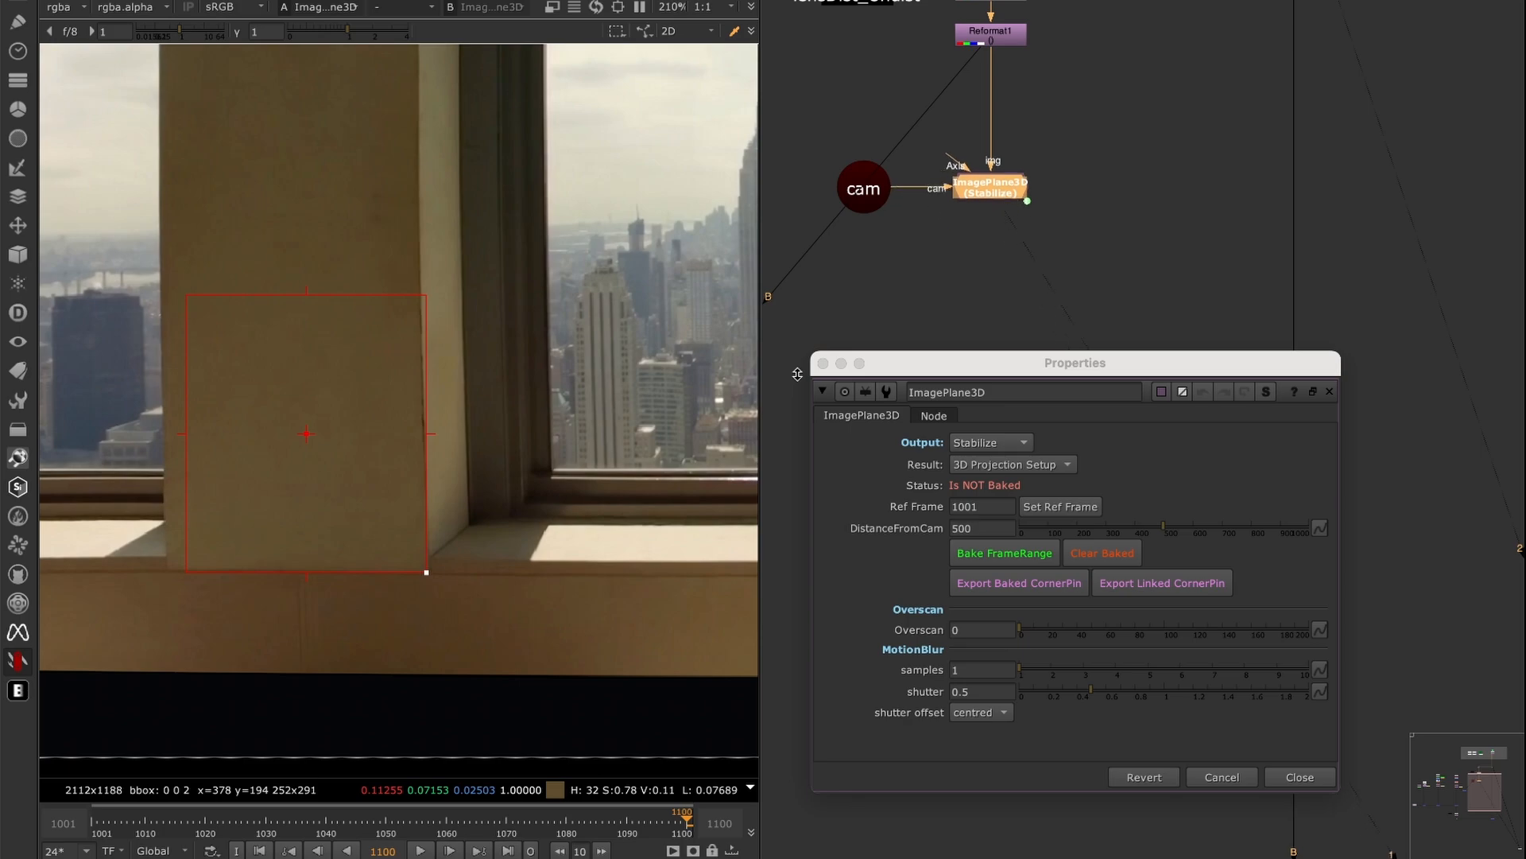
{"action": "mouse_move", "coordinate": [1086, 139]}
{"action": "left_mouse_down"}
{"action": "mouse_move", "coordinate": [914, 265]}
{"action": "mouse_move", "coordinate": [922, 251]}
{"action": "mouse_move", "coordinate": [913, 287]}
{"action": "left_mouse_up"}
{"action": "left_click_drag", "start_coordinate": [987, 177], "coordinate": [990, 176]}
- Scrub the stabilized plate back to frame 1001 and try an image plane distance from camera of 250
{"action": "left_click_drag", "start_coordinate": [674, 831], "coordinate": [314, 831]}
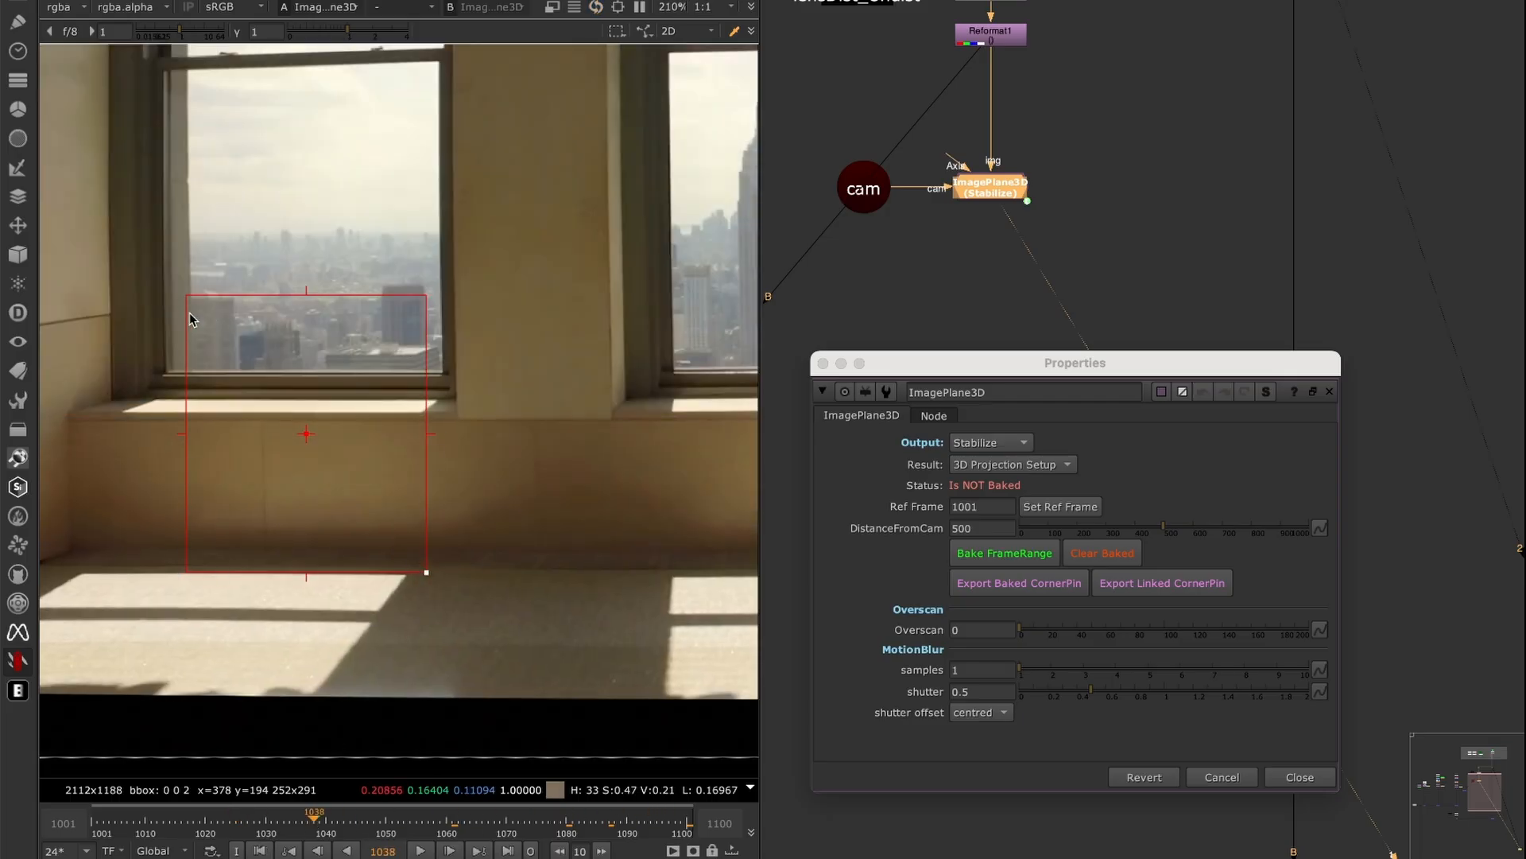
{"action": "left_click_drag", "start_coordinate": [340, 815], "coordinate": [94, 823]}
{"action": "left_click", "coordinate": [986, 522]}
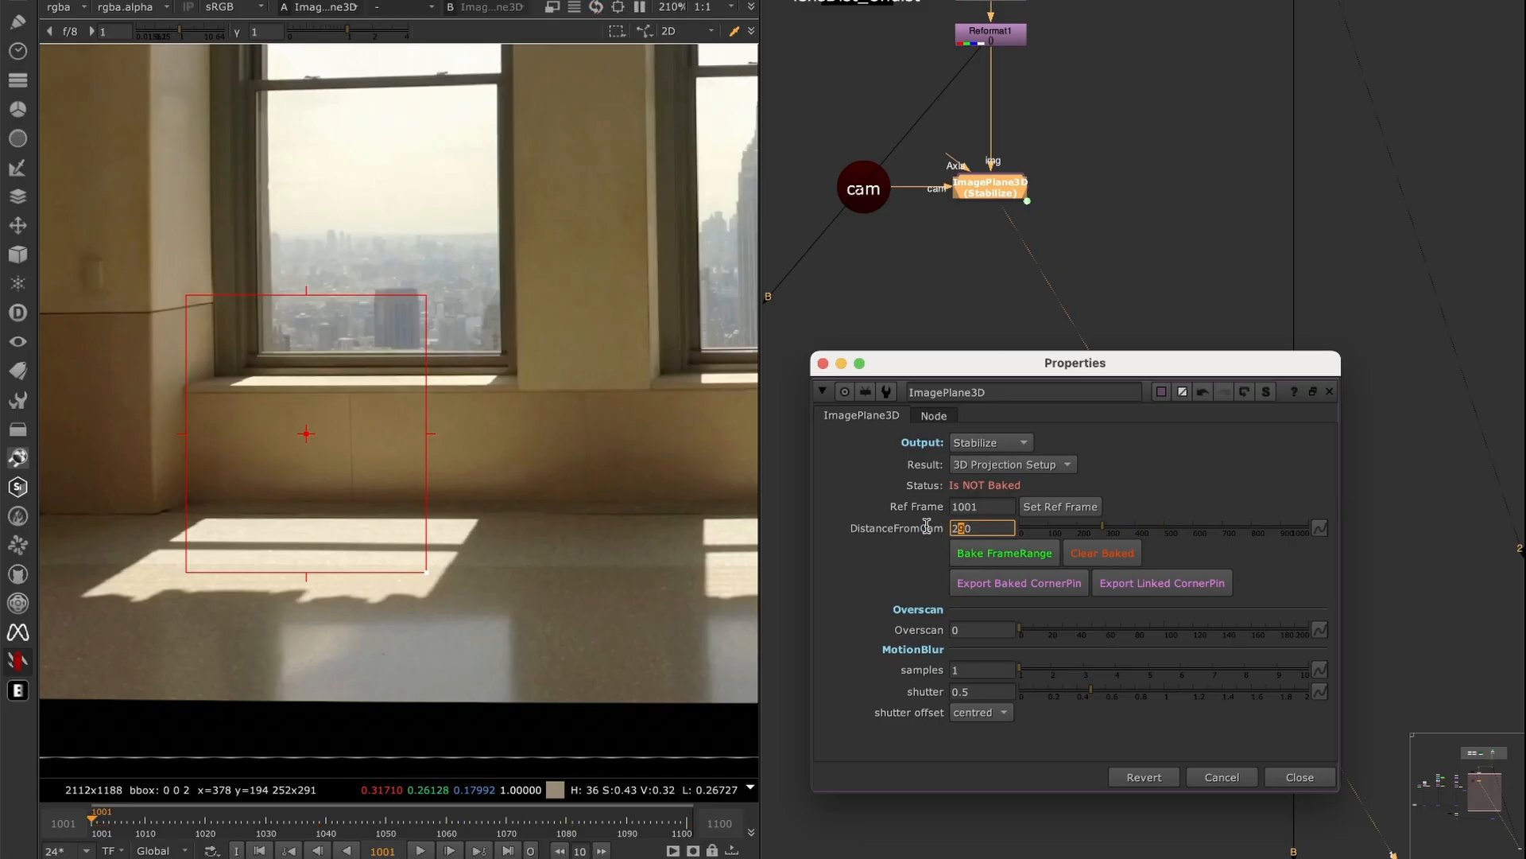
{"action": "left_click", "coordinate": [1087, 143]}
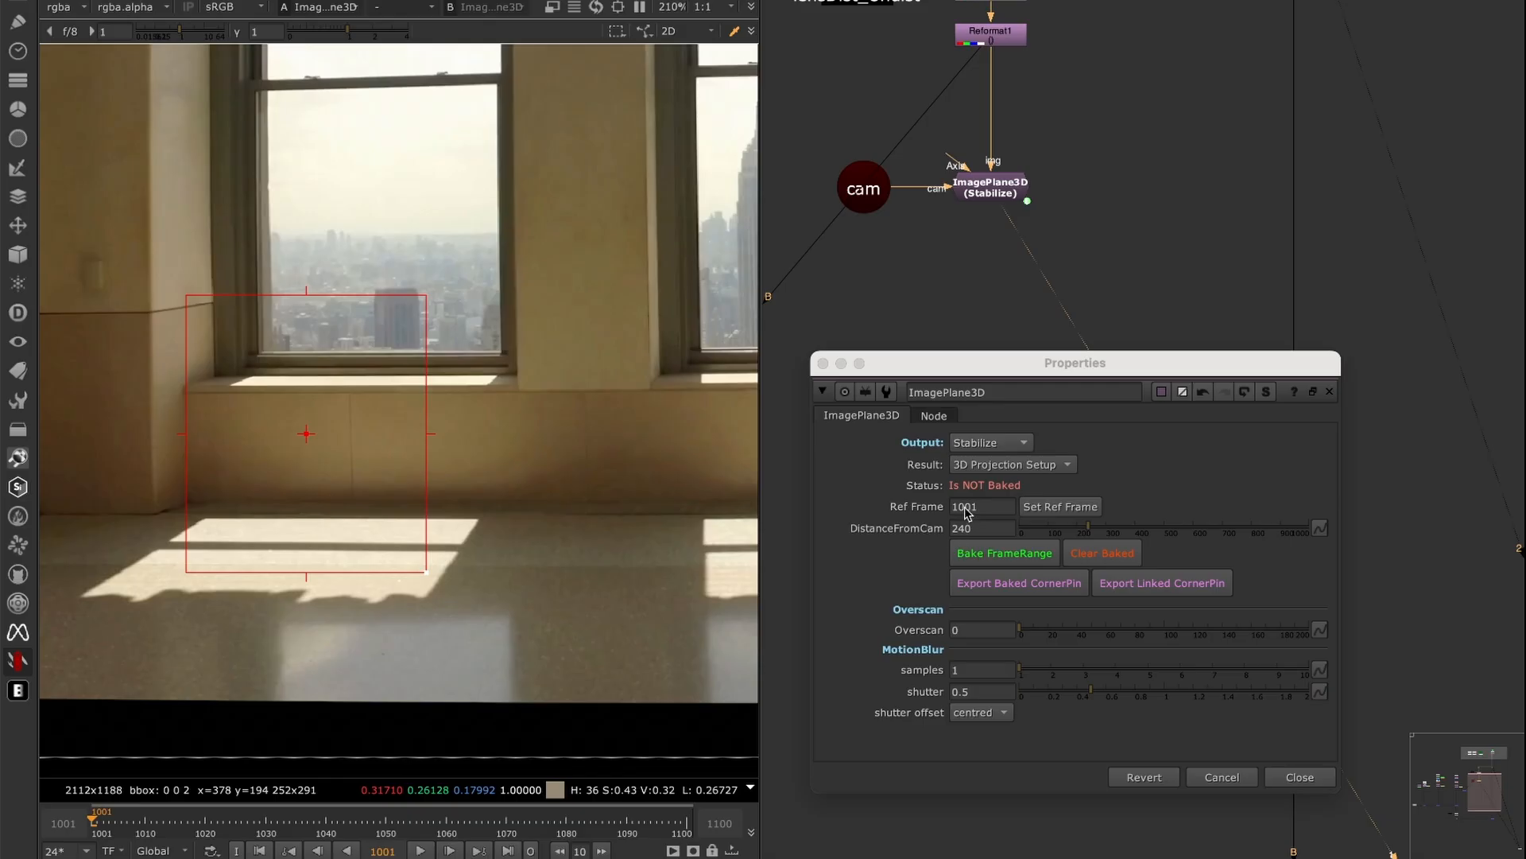
{"action": "left_click", "coordinate": [962, 531]}
{"action": "key", "text": "Up"}
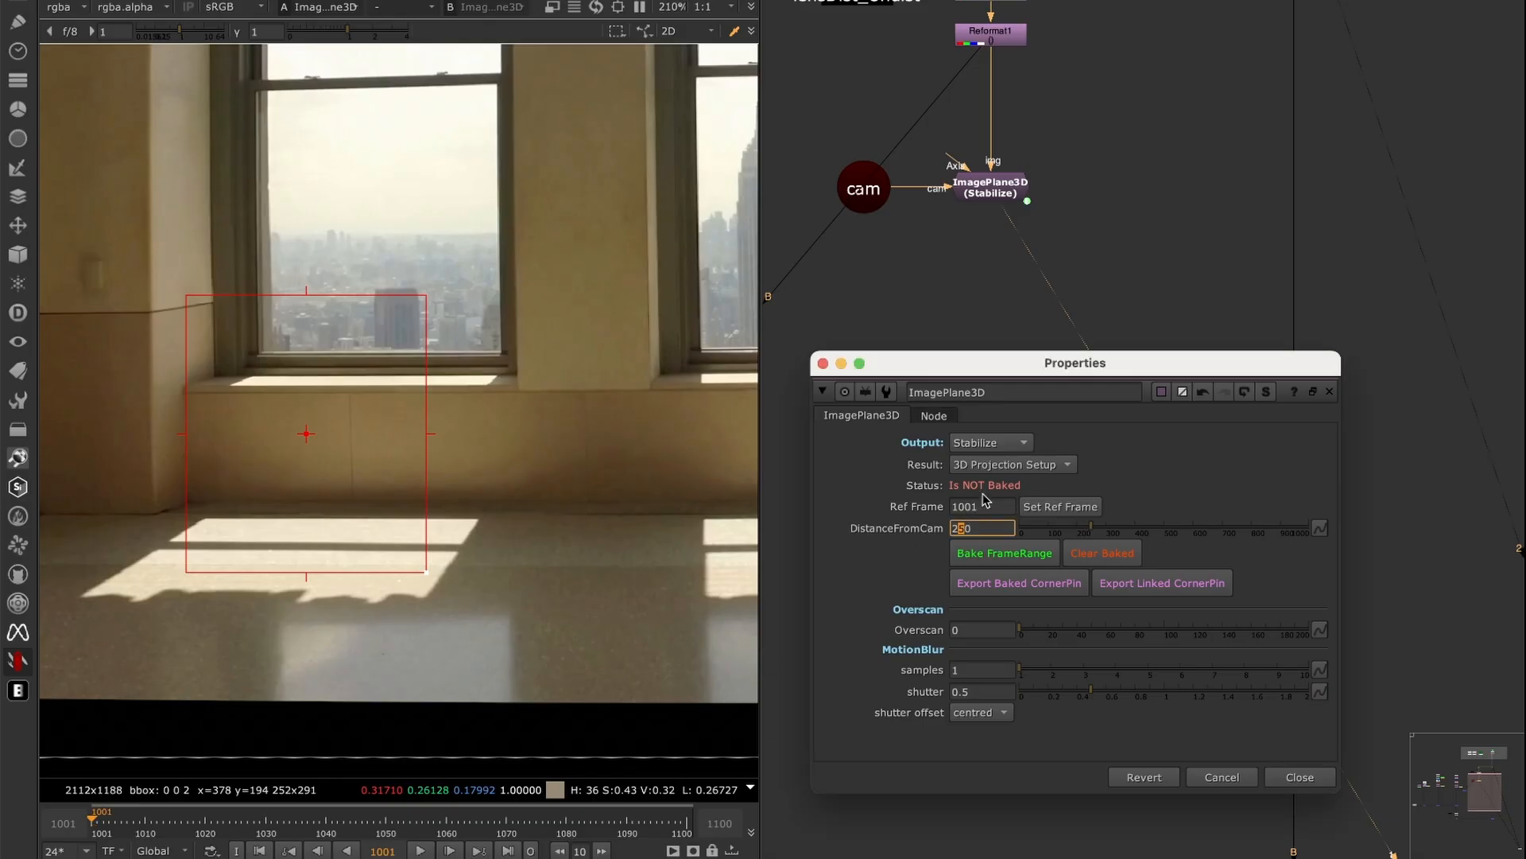
- Set the ImagePlane3D reference frame to 1100 and align the viewer sample box with the pillar's lower right corner
{"action": "left_click", "coordinate": [690, 827]}
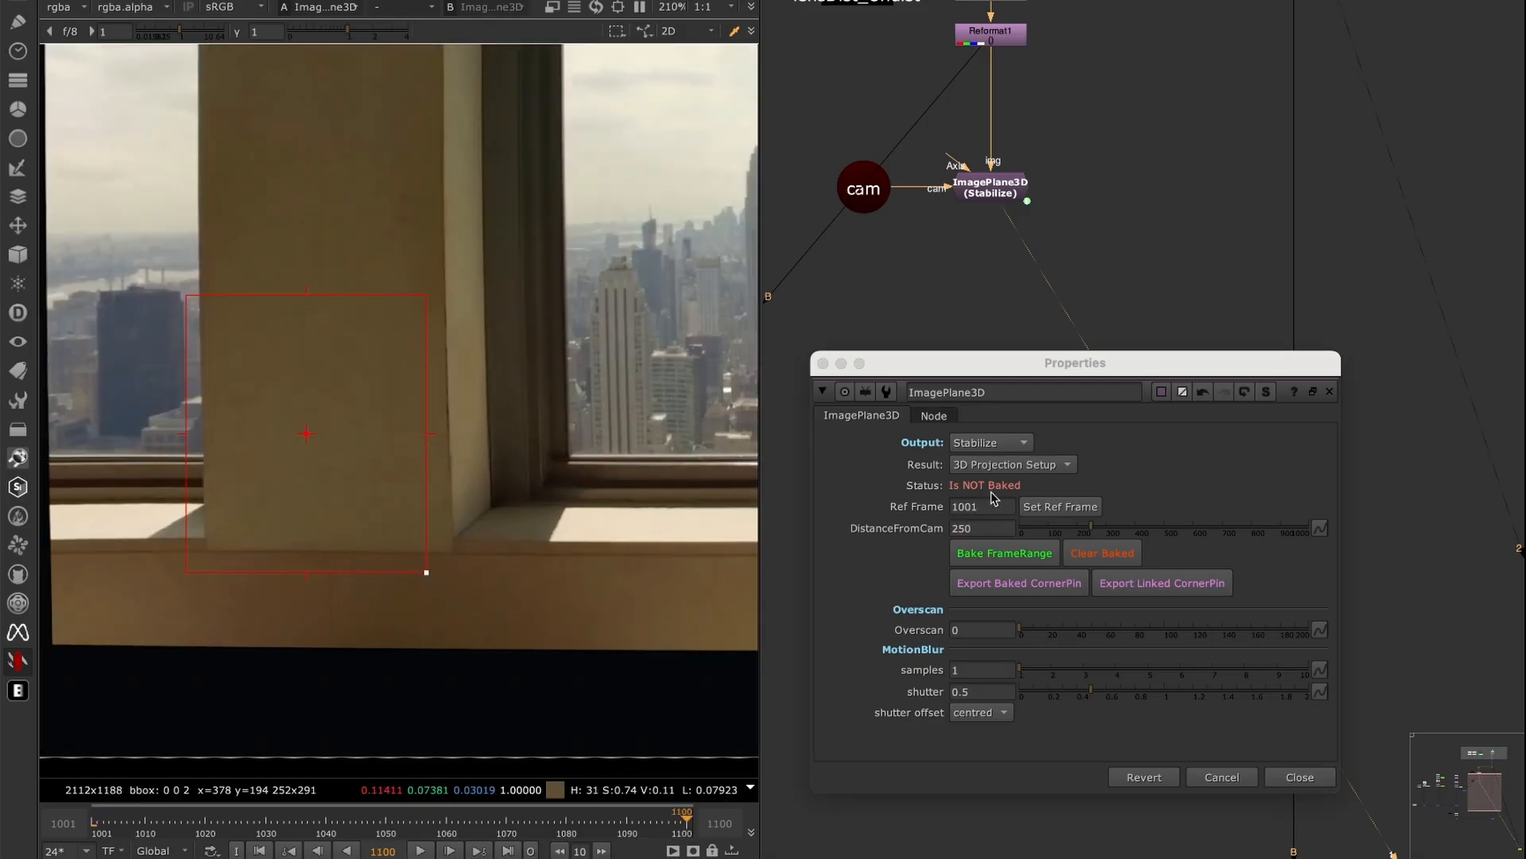
{"action": "left_click", "coordinate": [967, 509]}
{"action": "left_click", "coordinate": [1040, 509]}
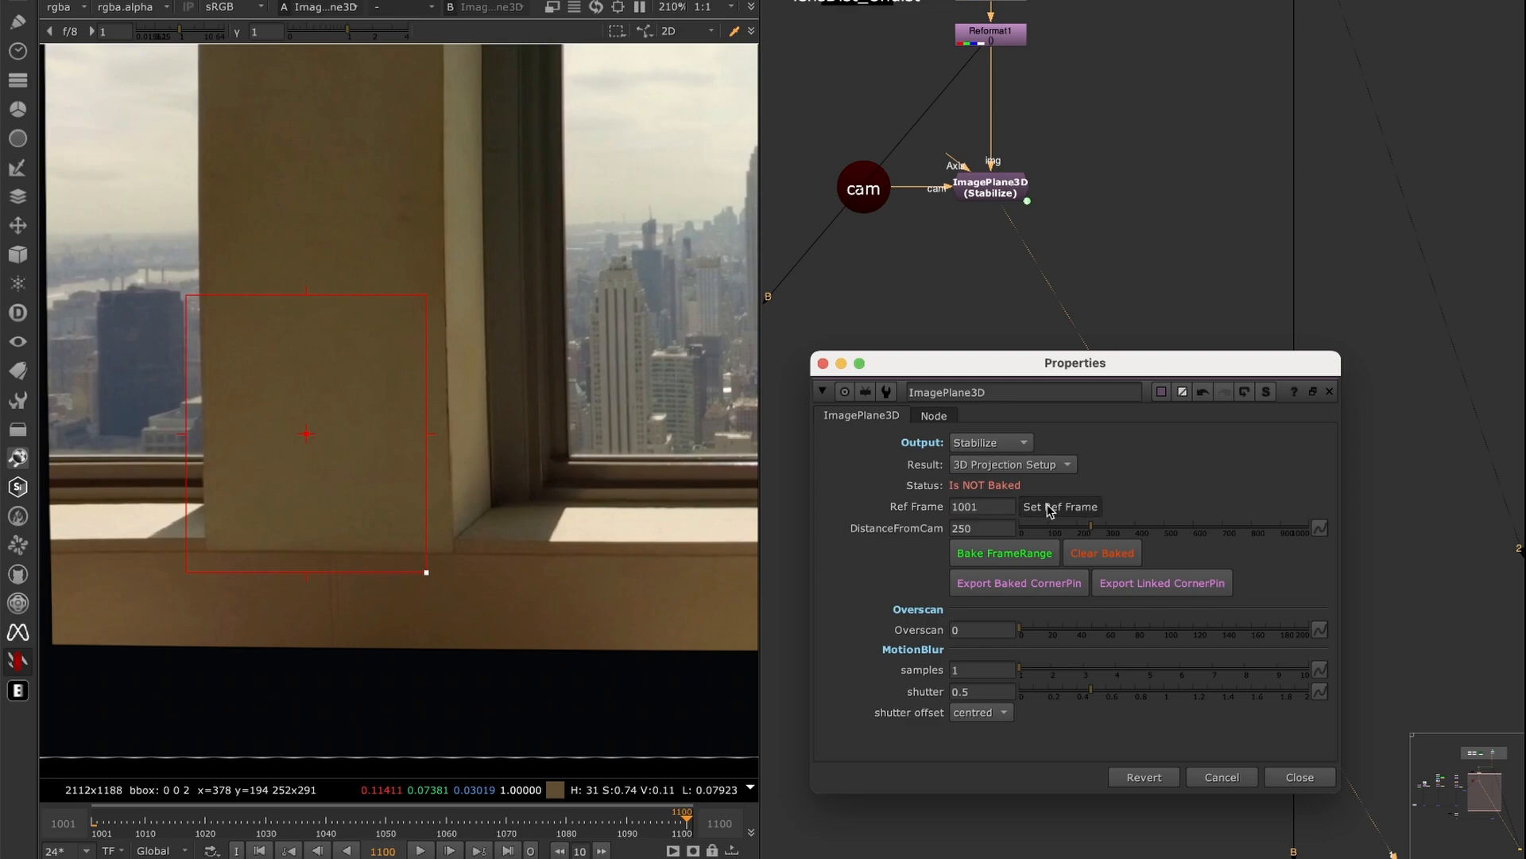
{"action": "left_click", "coordinate": [294, 455]}
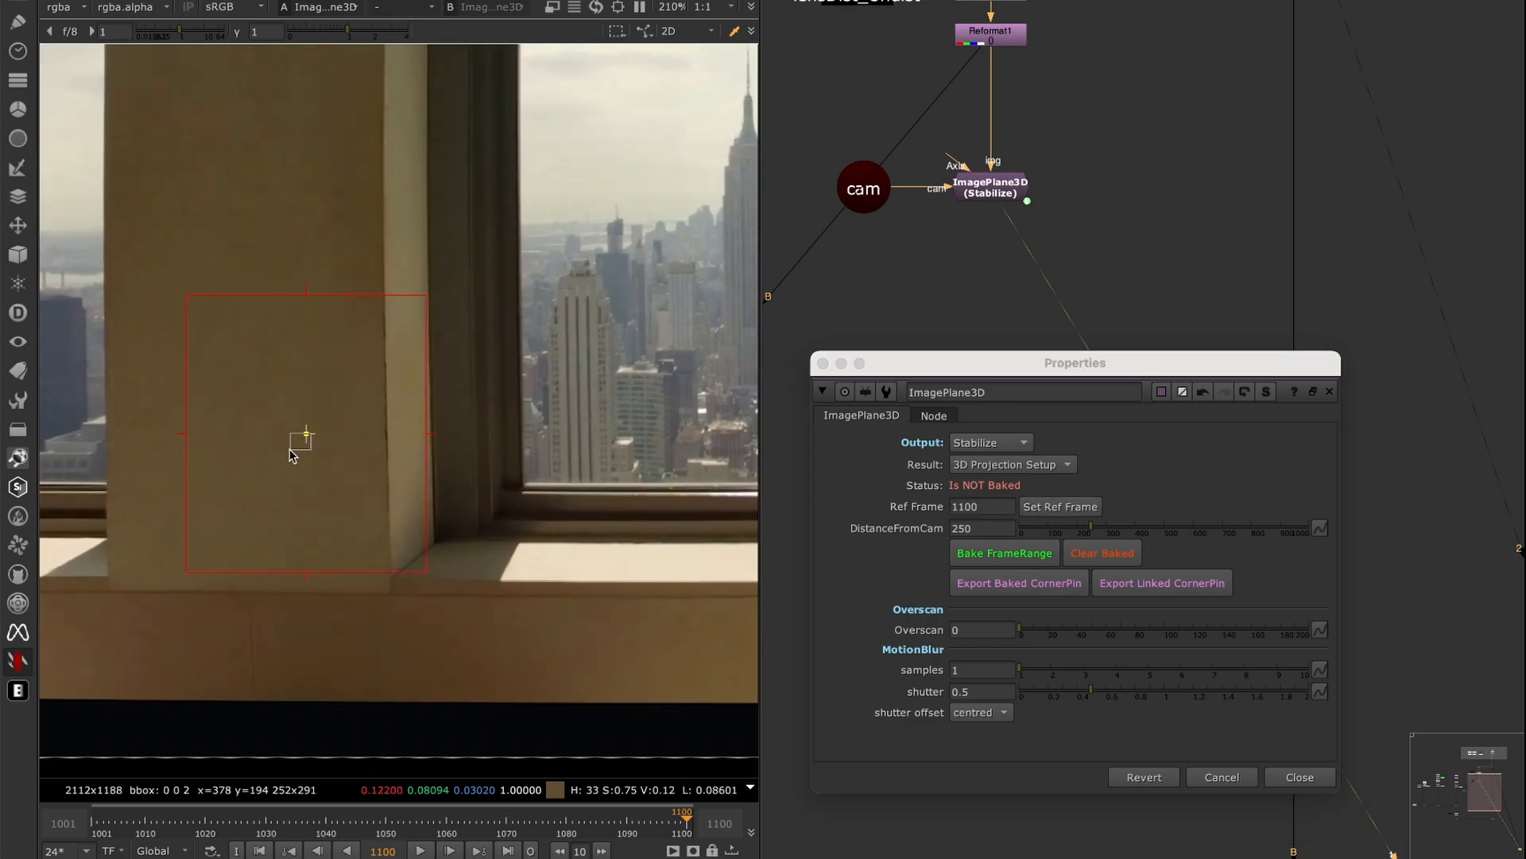
{"action": "left_click_drag", "start_coordinate": [298, 442], "coordinate": [271, 458]}
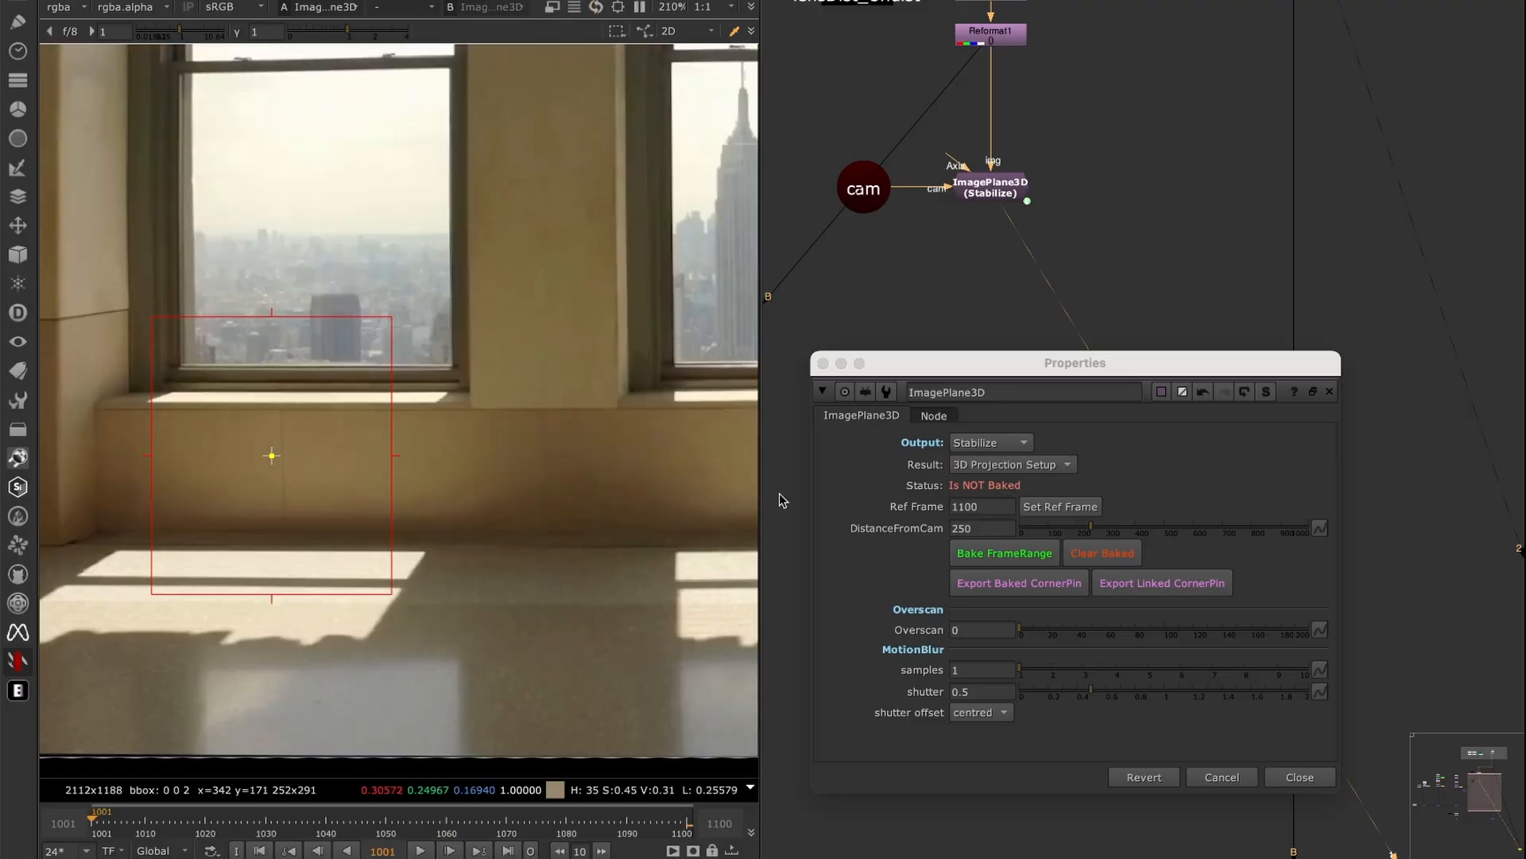
- Set DistanceFromCam to 22.7 at frame 1001 to match the pillar to the sample box, and check the lock across the shot
{"action": "middle_click_drag", "start_coordinate": [961, 529], "coordinate": [848, 547]}
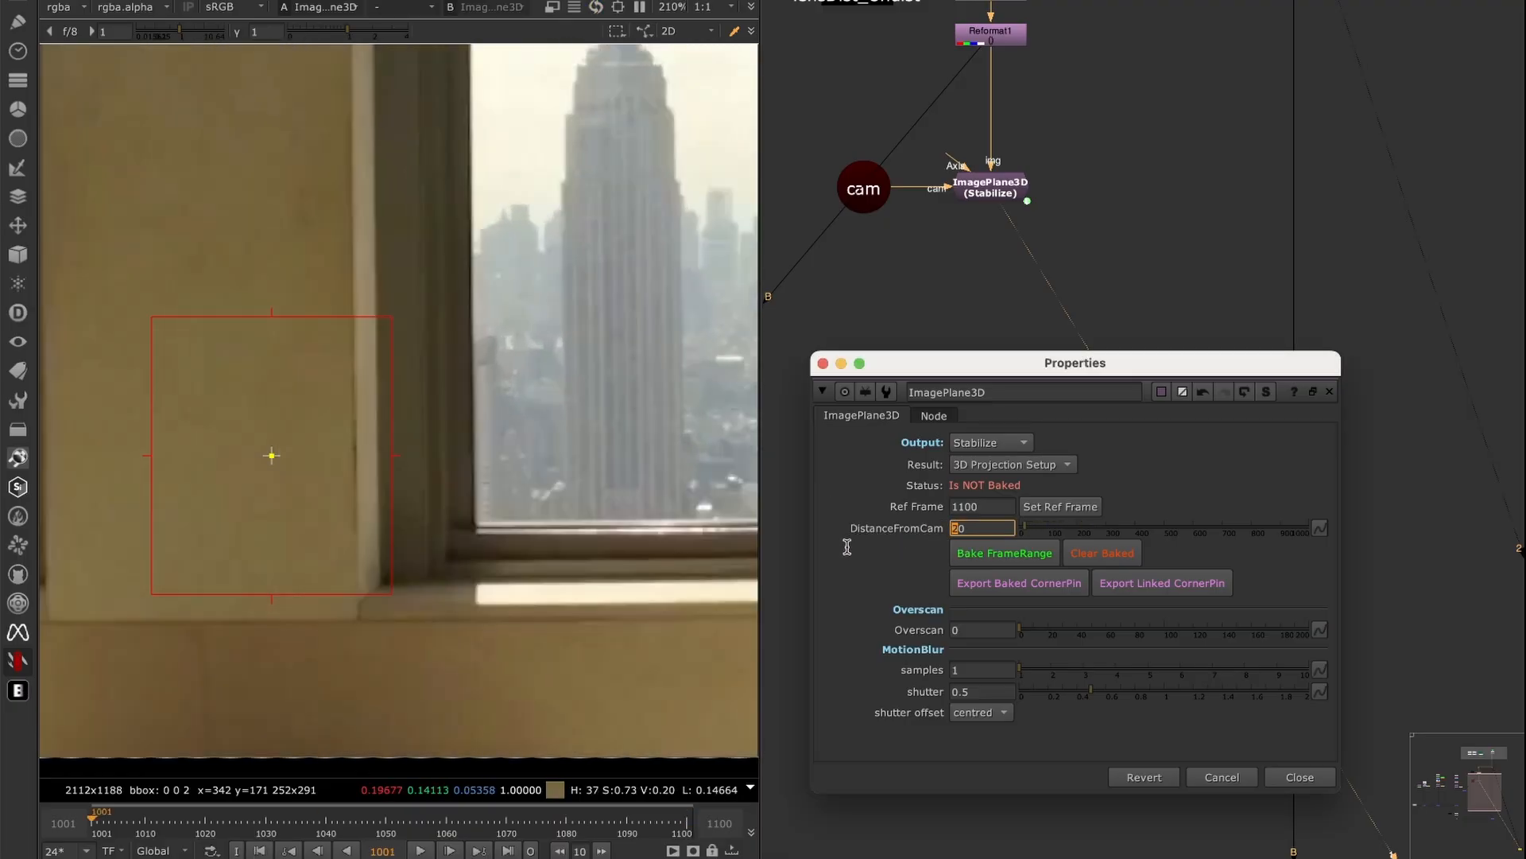
{"action": "middle_click_drag", "start_coordinate": [960, 528], "coordinate": [1005, 522]}
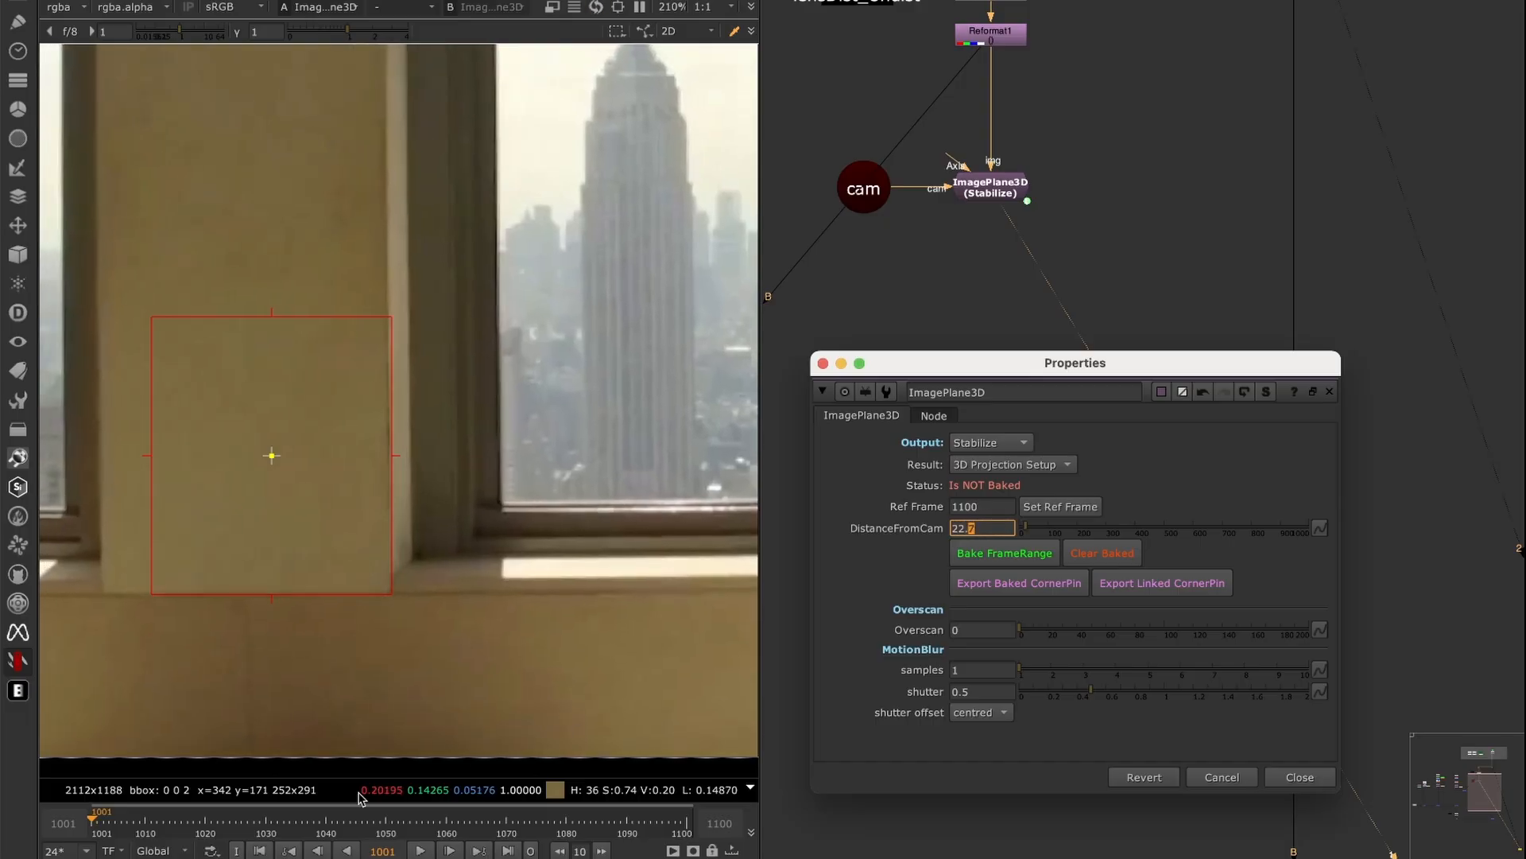
{"action": "left_click_drag", "start_coordinate": [111, 838], "coordinate": [657, 808]}
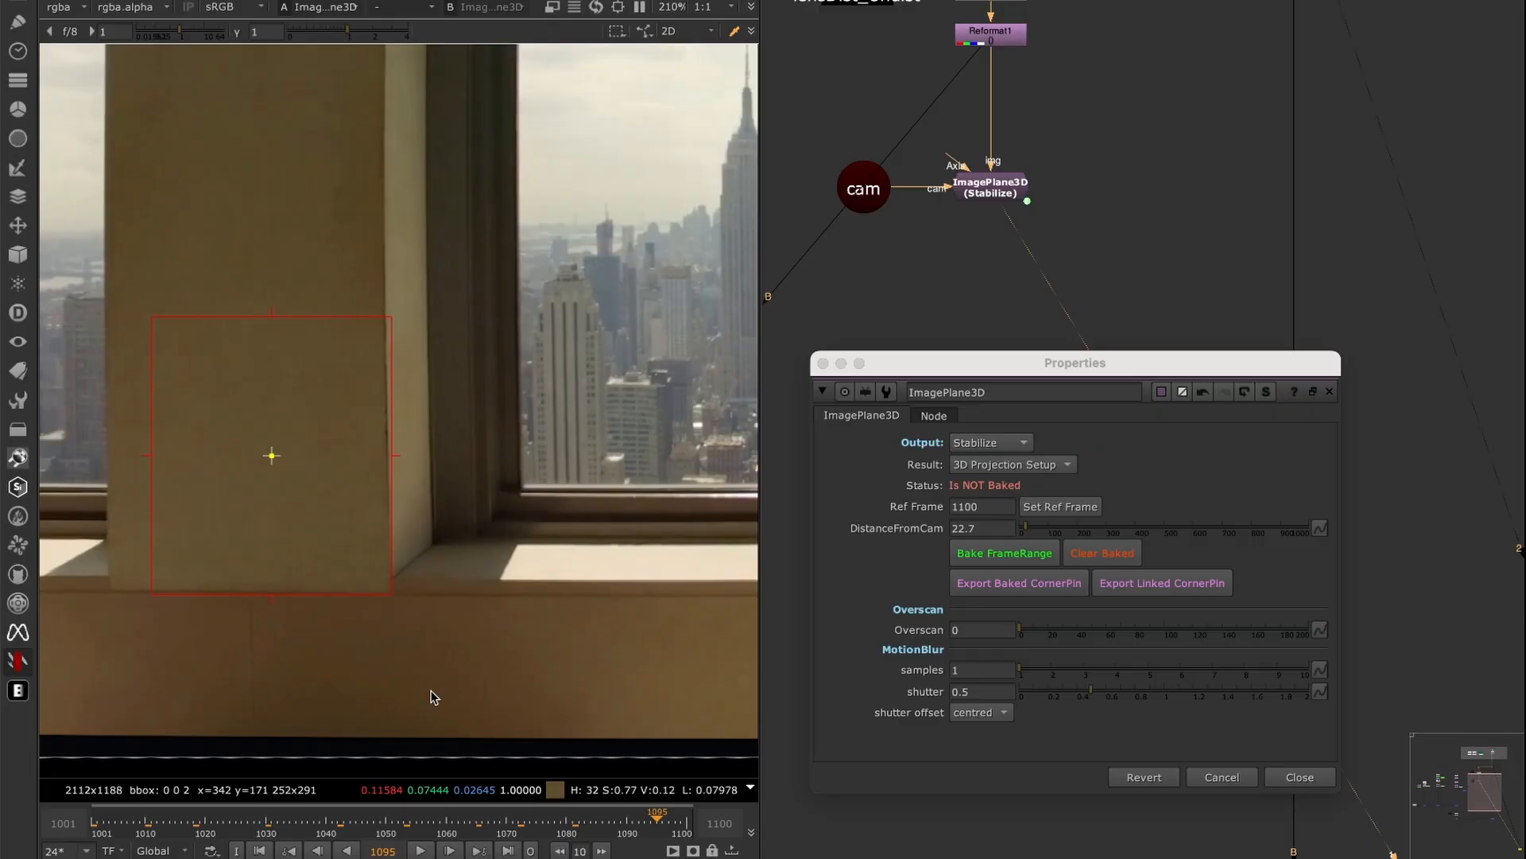
{"action": "mouse_move", "coordinate": [634, 828]}
{"action": "left_mouse_down"}
{"action": "mouse_move", "coordinate": [479, 824]}
{"action": "mouse_move", "coordinate": [644, 827]}
{"action": "left_mouse_up"}
{"action": "left_click", "coordinate": [259, 851]}
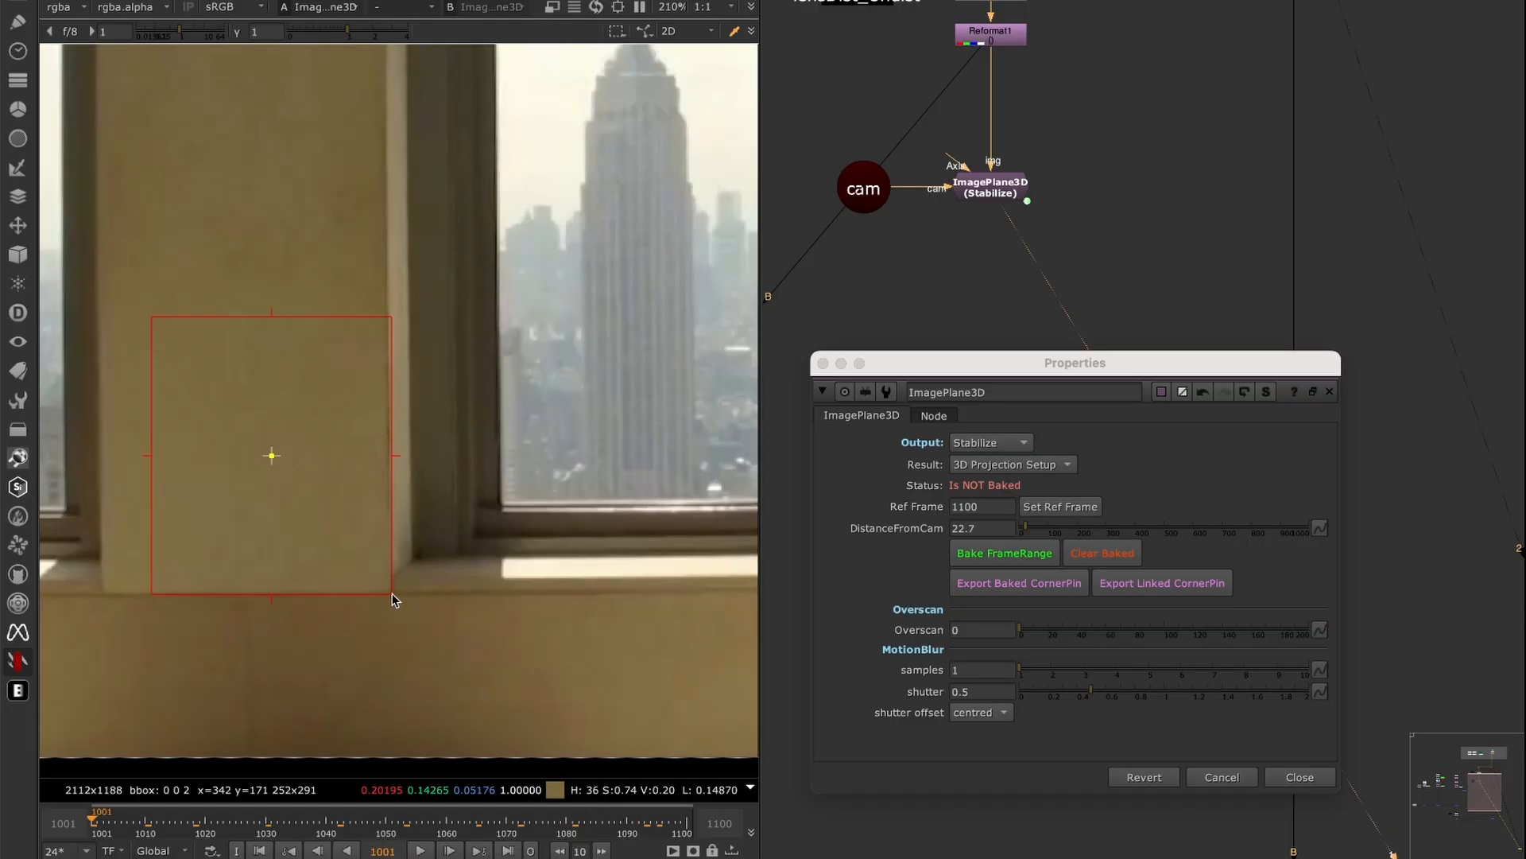
{"action": "key", "text": "l"}
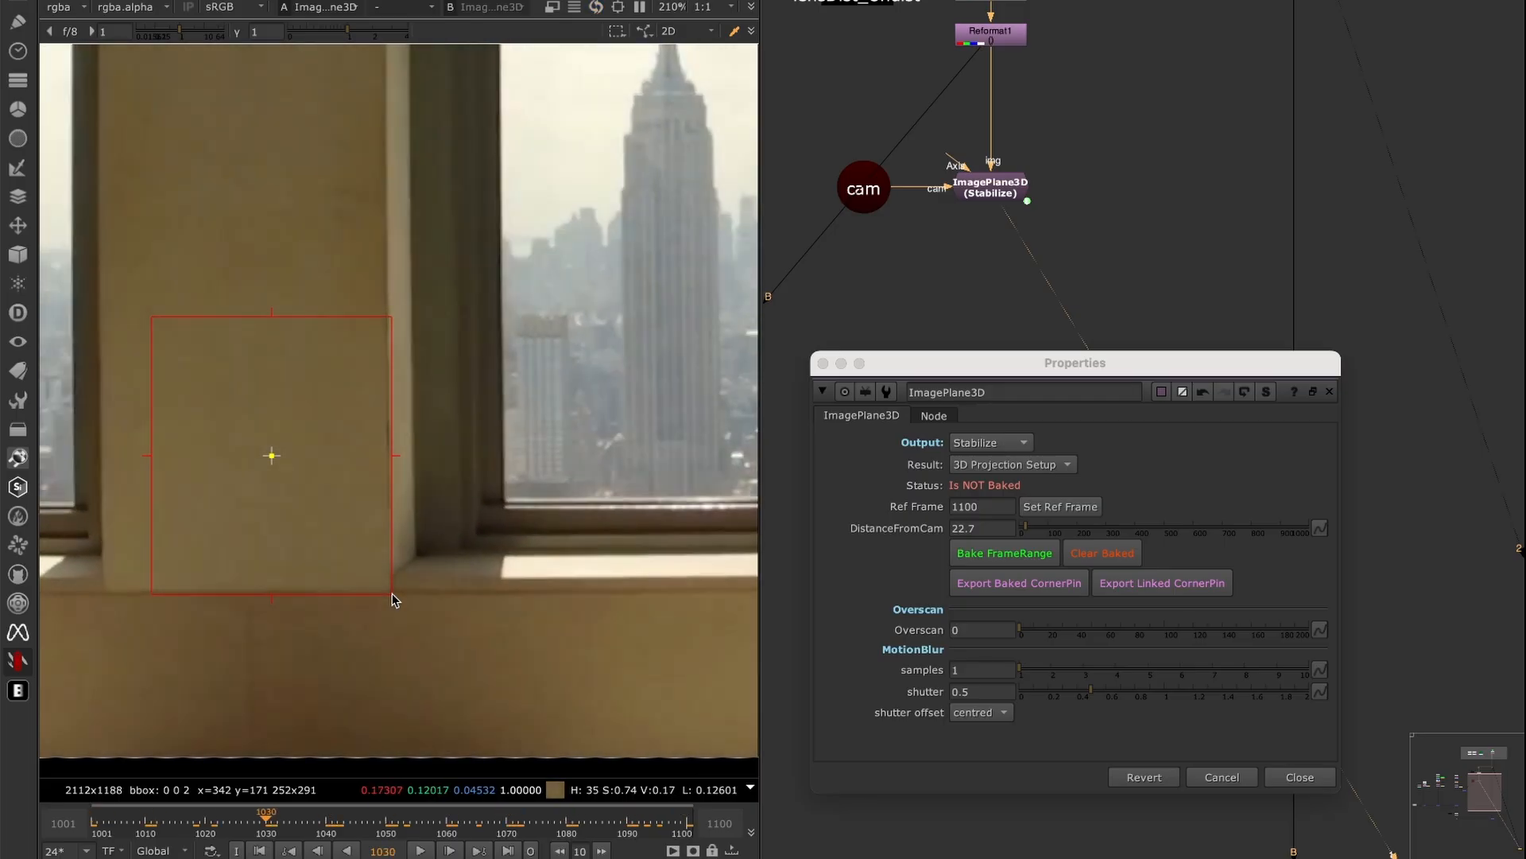
- Examine the projected image plane and its camera up close in the 3D view
{"action": "key", "text": "Tab"}
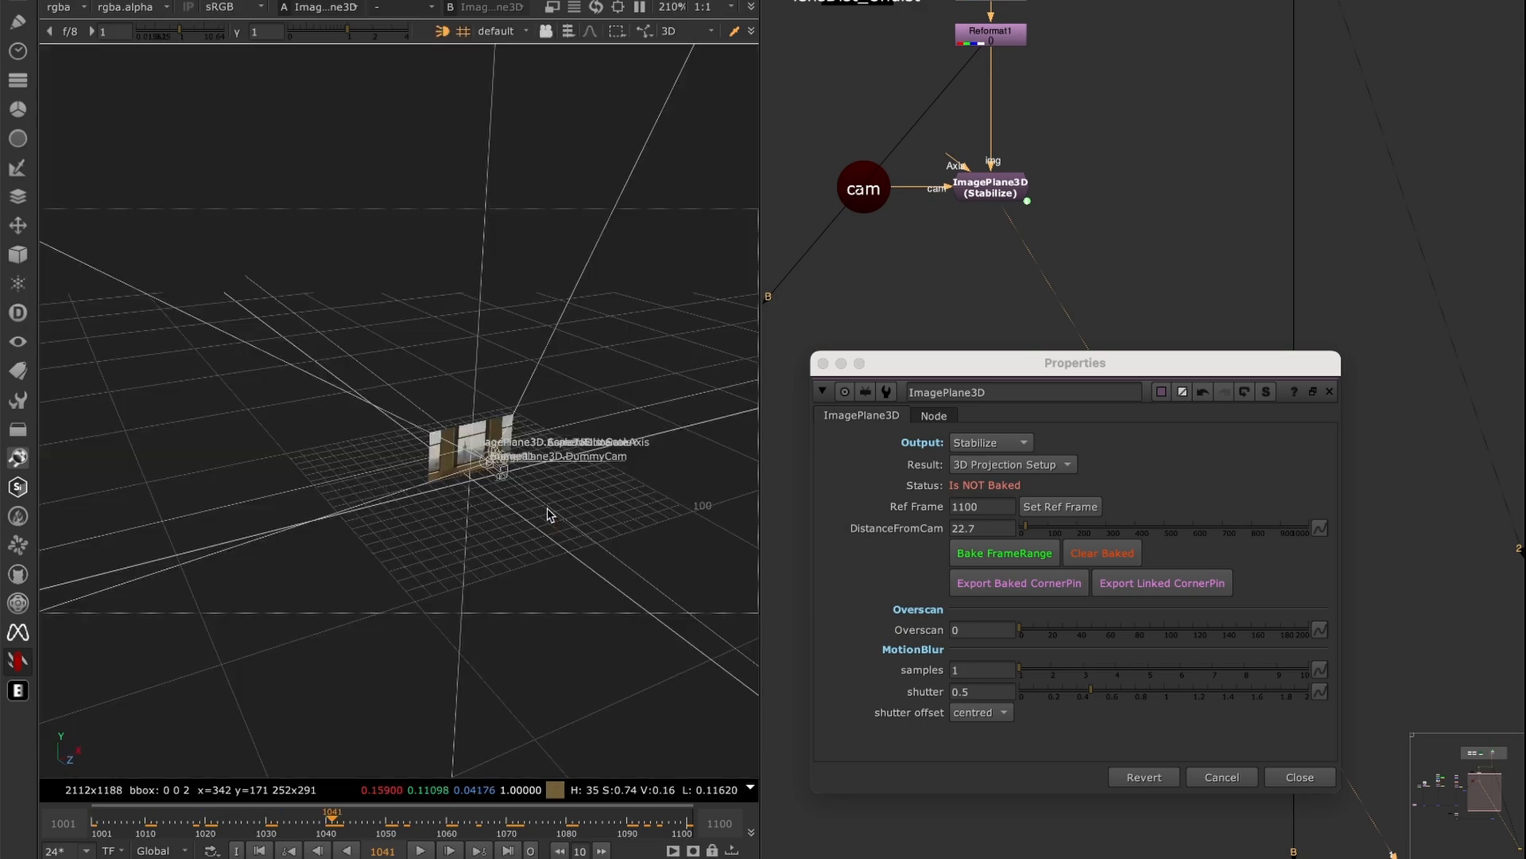
{"action": "middle_click_drag", "start_coordinate": [959, 240], "coordinate": [994, 271]}
{"action": "left_click_drag", "start_coordinate": [1125, 146], "coordinate": [781, 326]}
{"action": "scroll", "coordinate": [501, 502], "scroll_direction": "up", "scroll_amount": 6}
{"action": "left_click_drag", "start_coordinate": [501, 502], "coordinate": [569, 548], "text": "super"}
{"action": "middle_click_drag", "start_coordinate": [569, 548], "coordinate": [530, 517]}
{"action": "scroll", "coordinate": [530, 516], "scroll_direction": "up", "scroll_amount": 3}
{"action": "middle_click_drag", "start_coordinate": [327, 423], "coordinate": [252, 395]}
{"action": "left_click_drag", "start_coordinate": [1132, 156], "coordinate": [989, 262]}
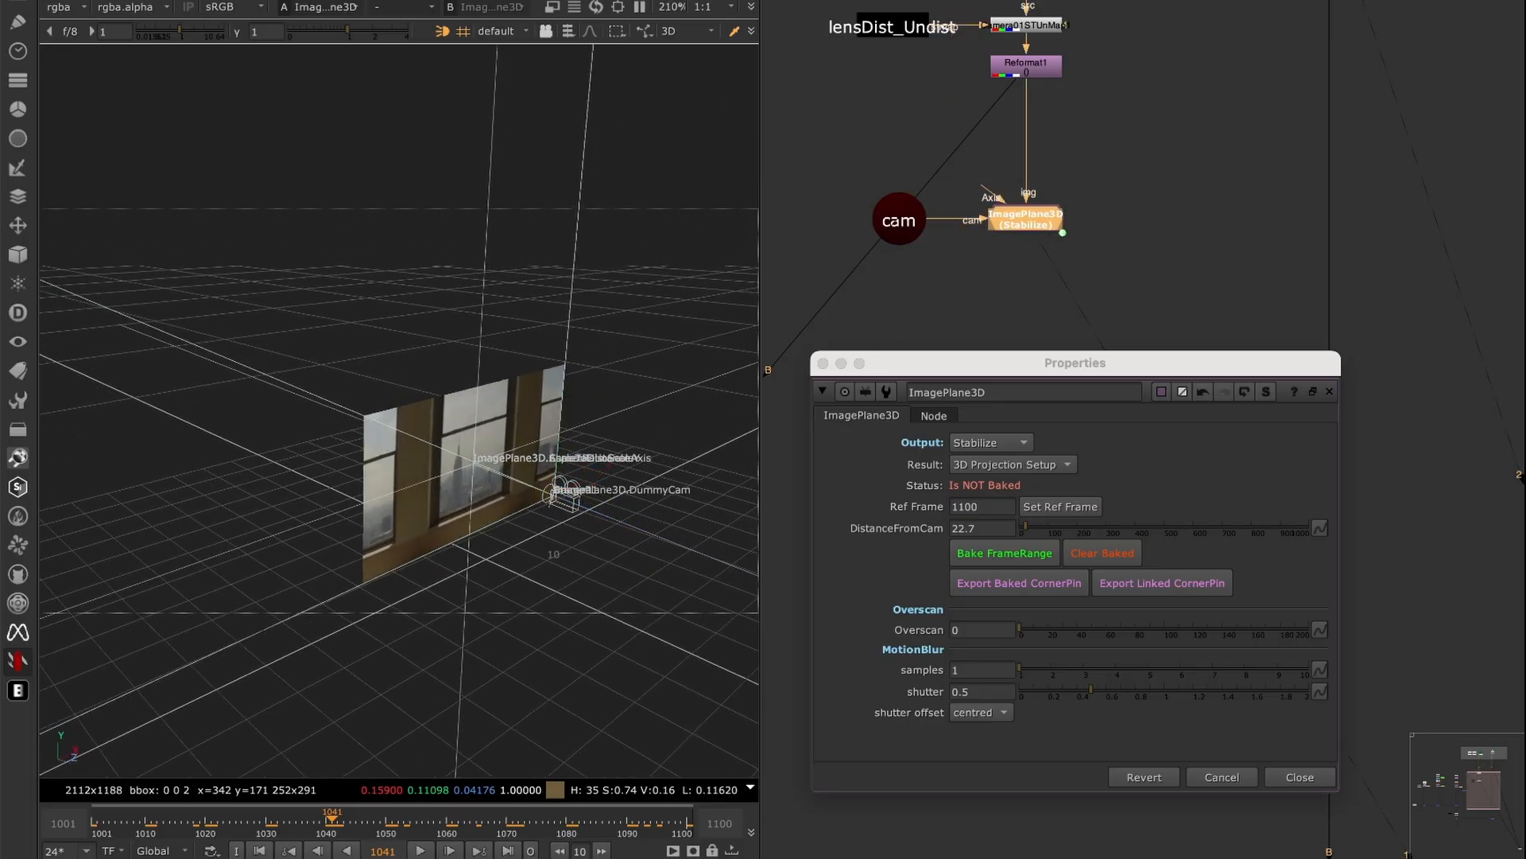
- Step through the shot from frame 1001 to 1081 and examine how the projection behaves on the plane in 3D
{"action": "left_click", "coordinate": [89, 824]}
{"action": "key", "text": "shift+Right"}
{"action": "key", "text": "shift+Right"}
{"action": "key", "text": "shift+Right"}
{"action": "key", "text": "shift+Right"}
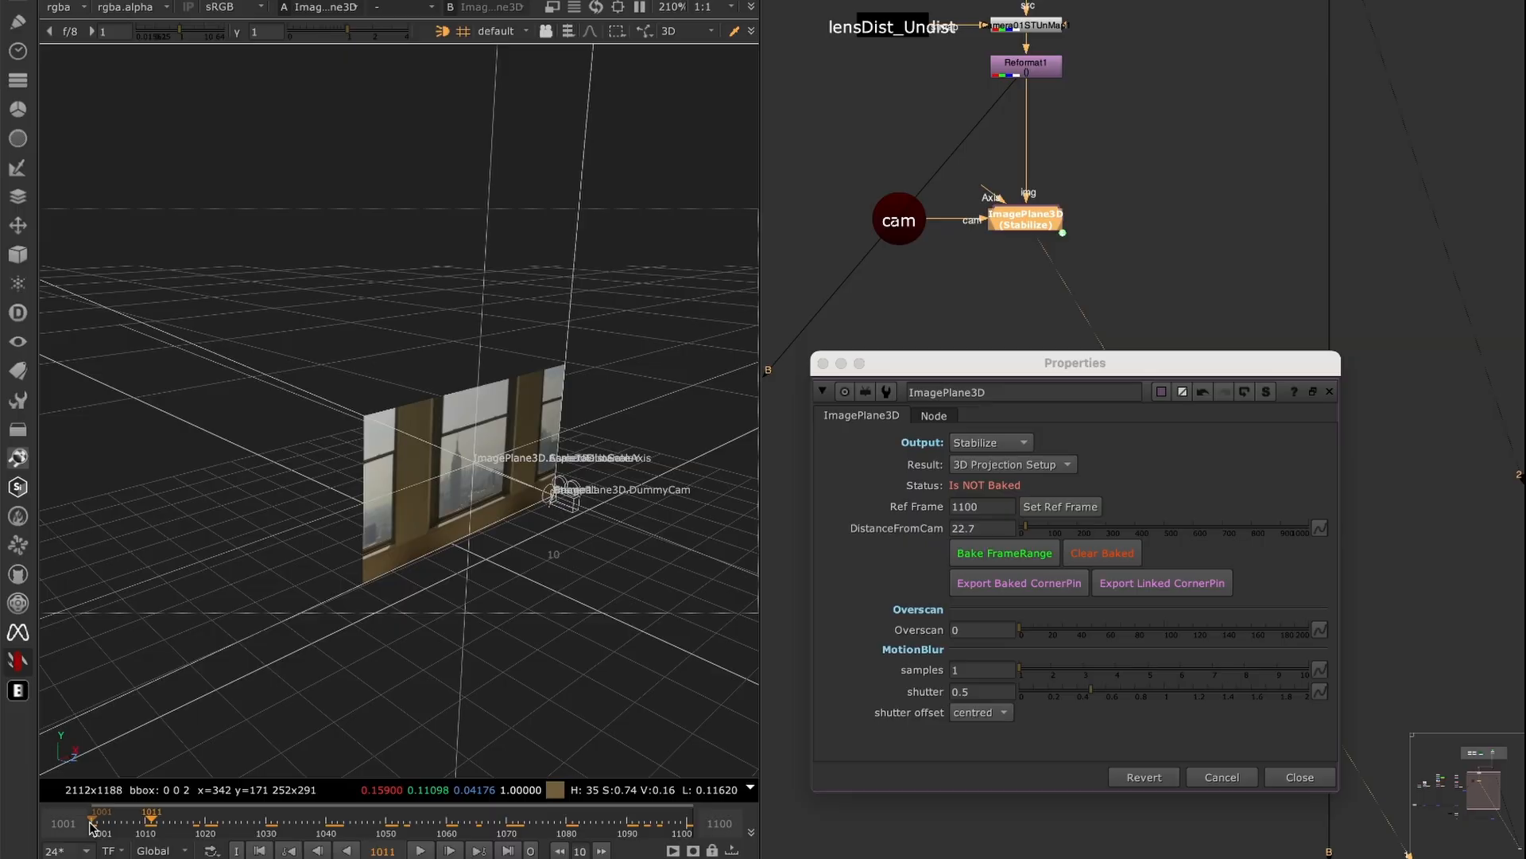
{"action": "key", "text": "shift+Left"}
{"action": "key", "text": "shift+Left"}
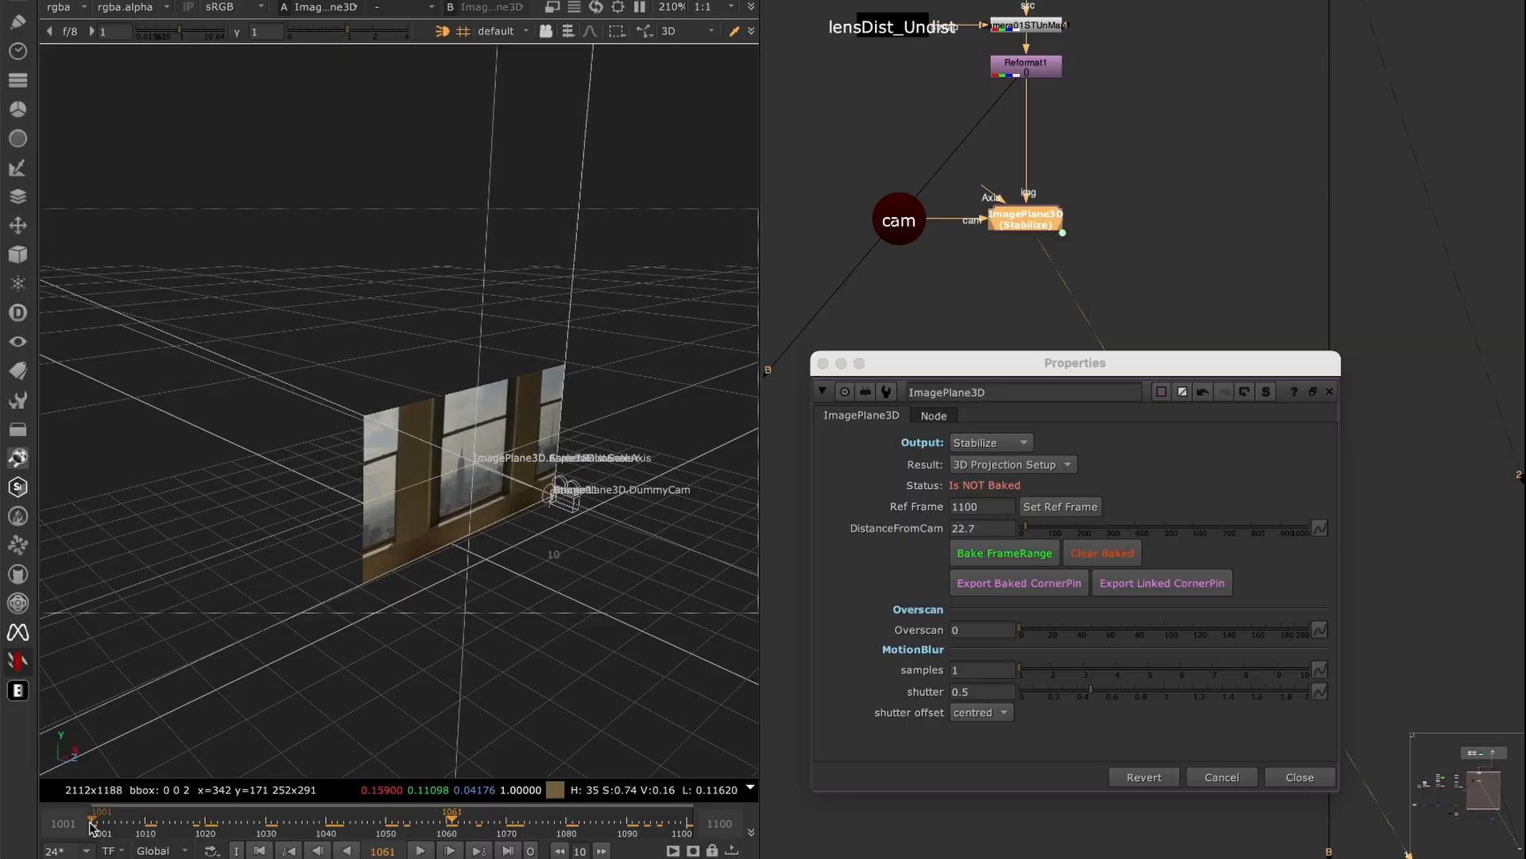
{"action": "key", "text": "shift+Right"}
{"action": "key", "text": "shift+Right"}
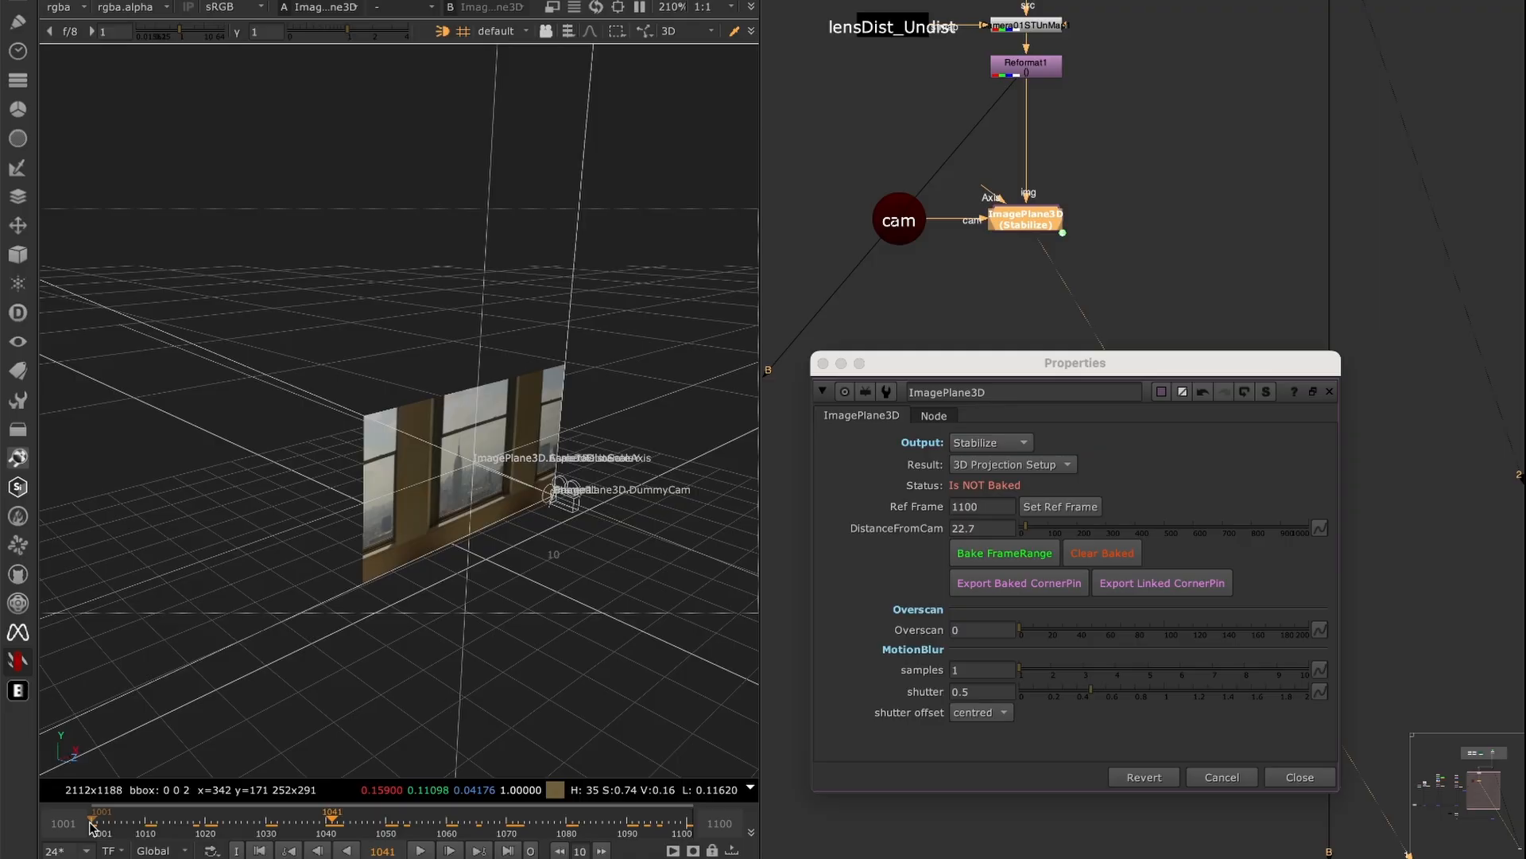
{"action": "left_click", "coordinate": [972, 508]}
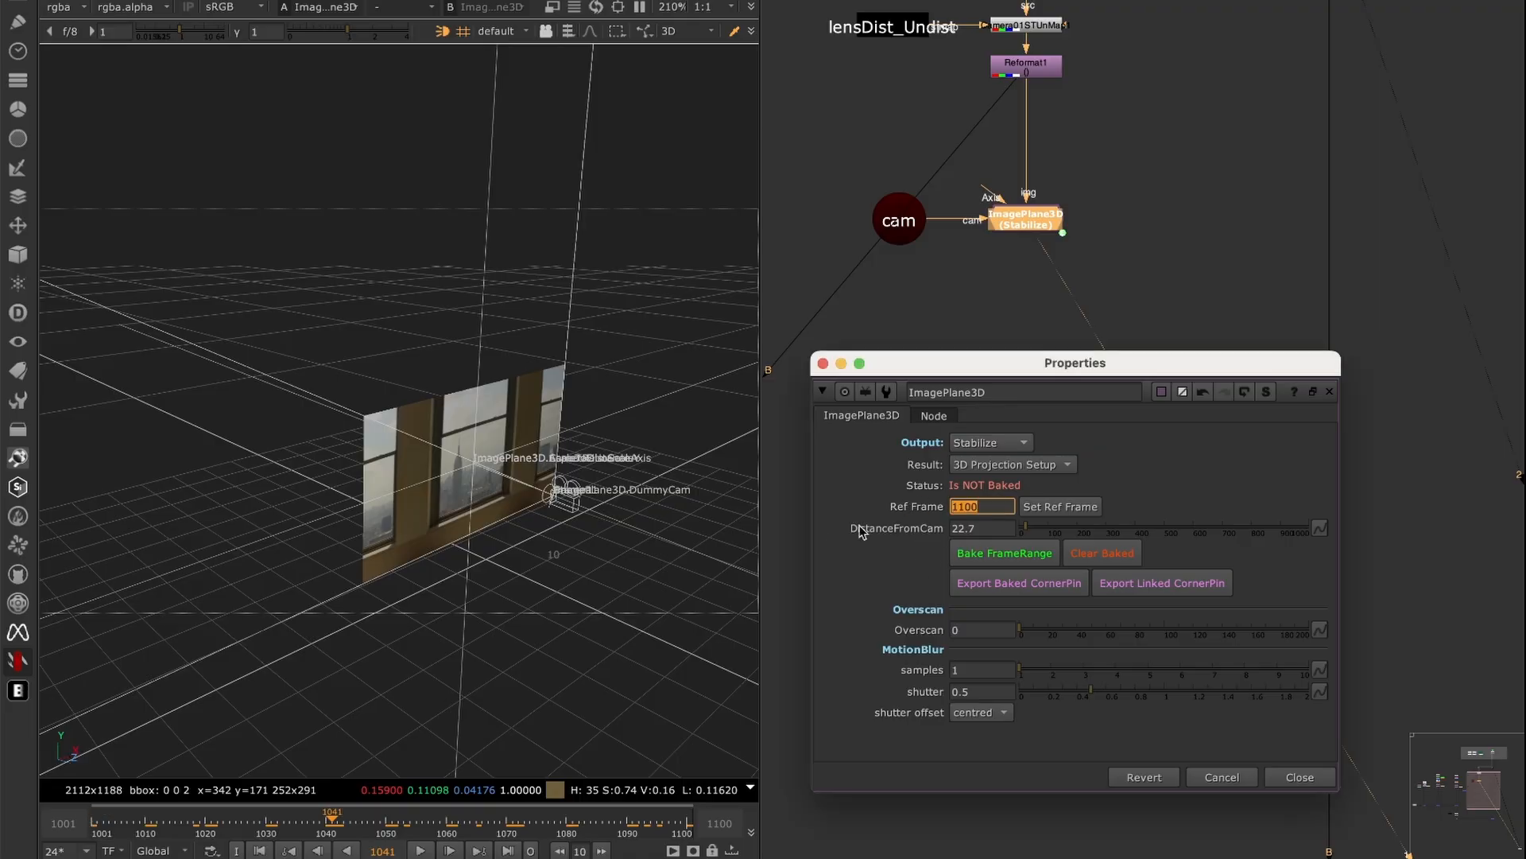
{"action": "left_click_drag", "start_coordinate": [111, 830], "coordinate": [572, 809]}
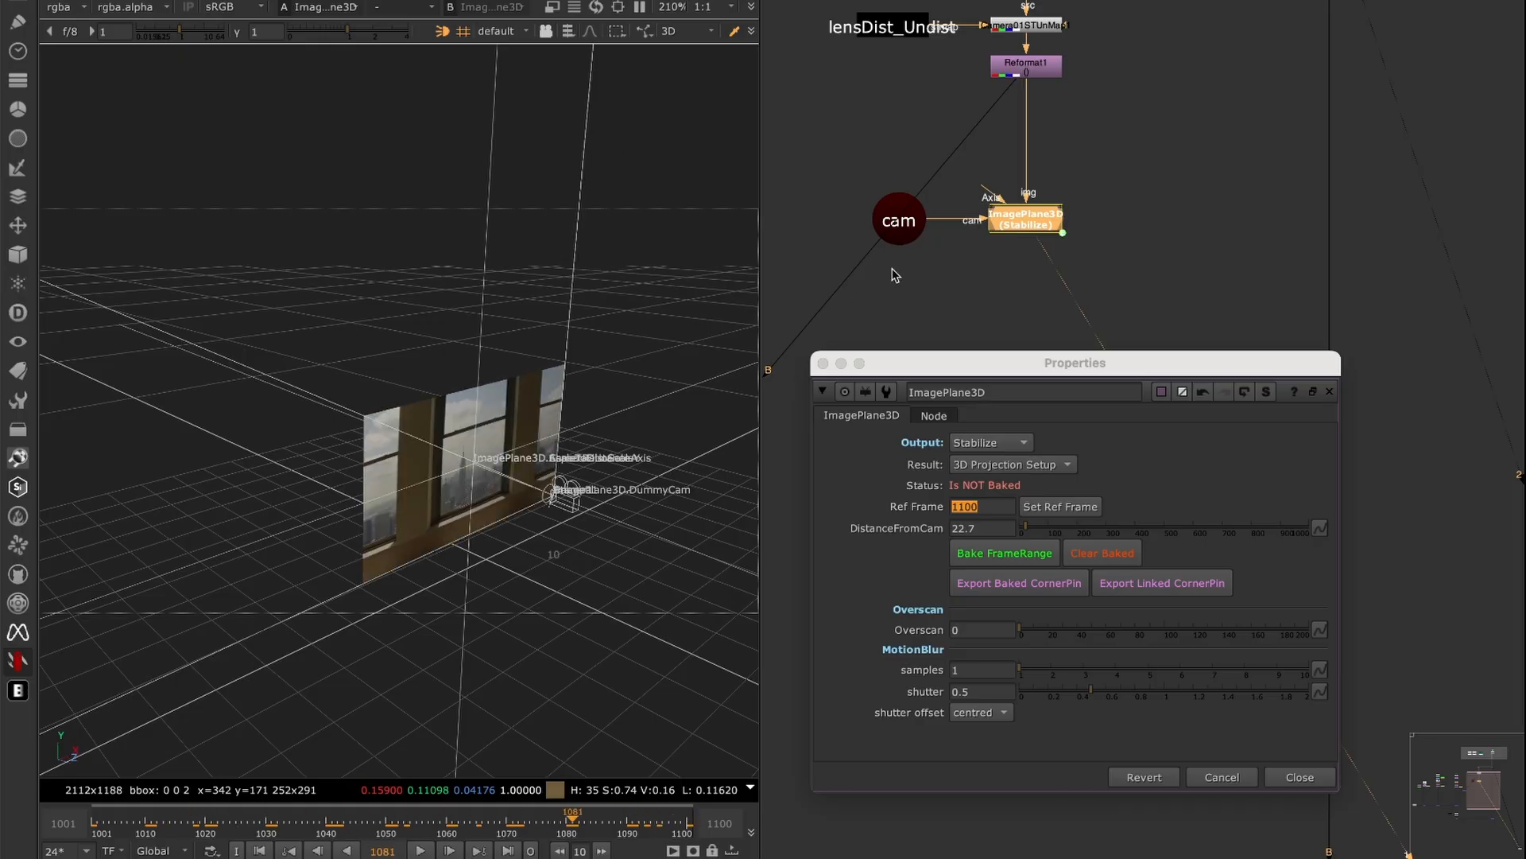
- Return to the 2D view at frame 1100 and switch the ImagePlane3D output to Matchmove
{"action": "key", "text": "Tab"}
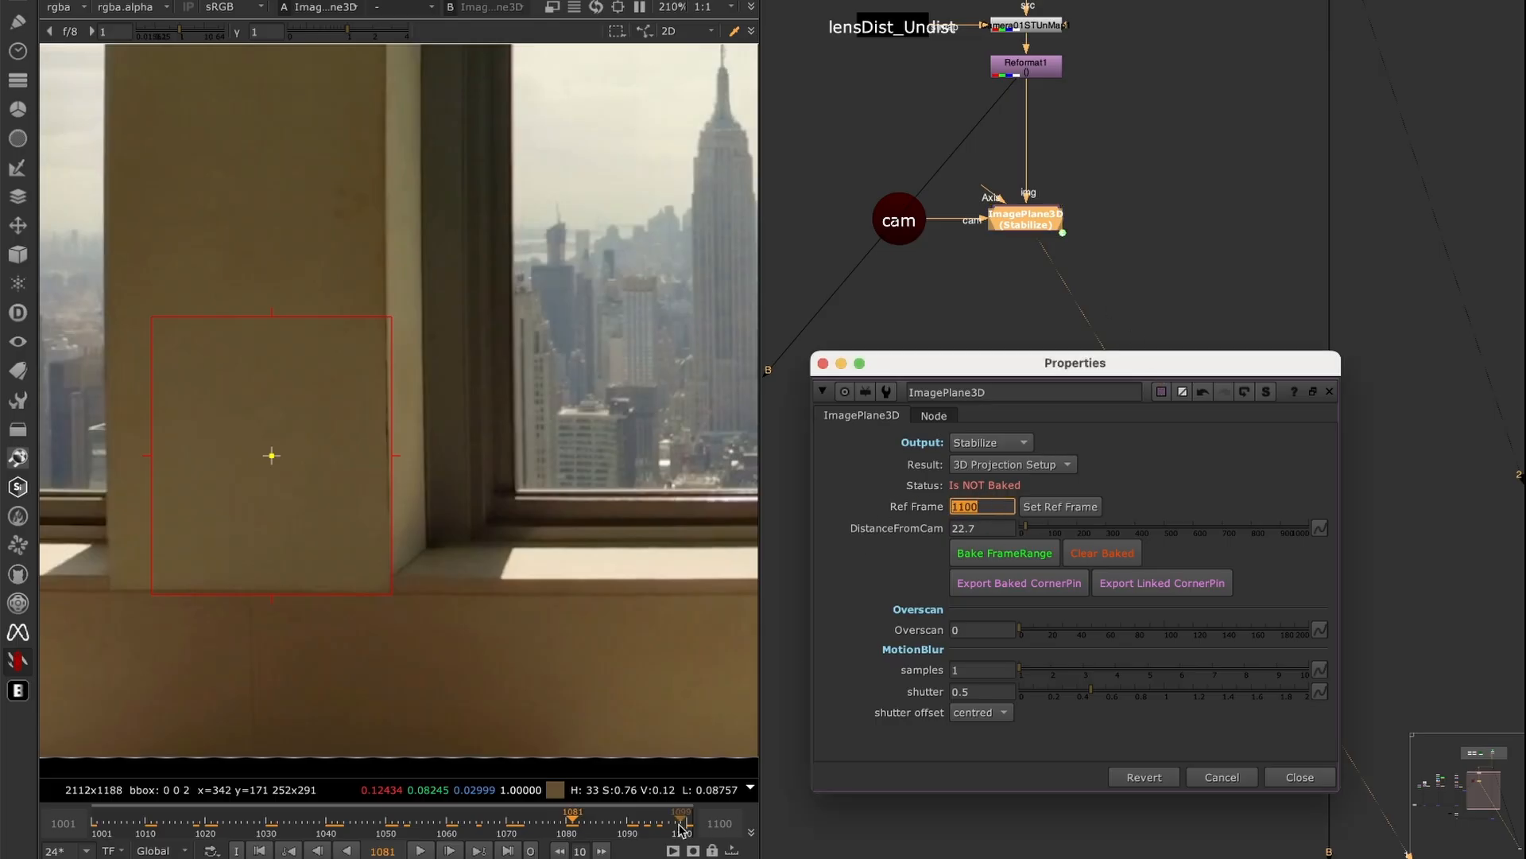
{"action": "left_click", "coordinate": [687, 827]}
{"action": "left_click", "coordinate": [994, 528]}
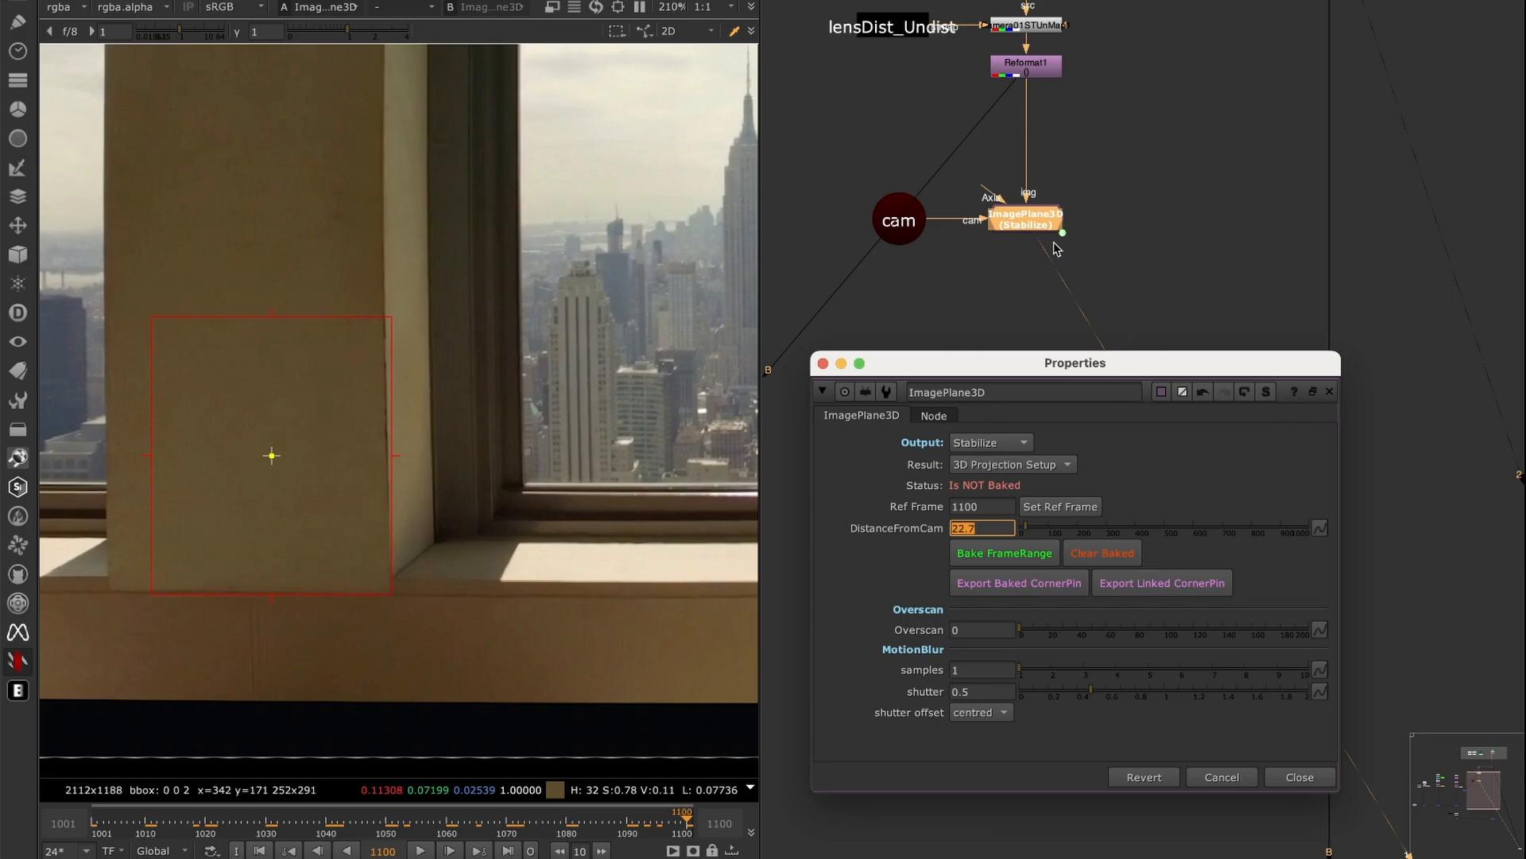
{"action": "left_click", "coordinate": [902, 225]}
{"action": "left_click", "coordinate": [956, 445]}
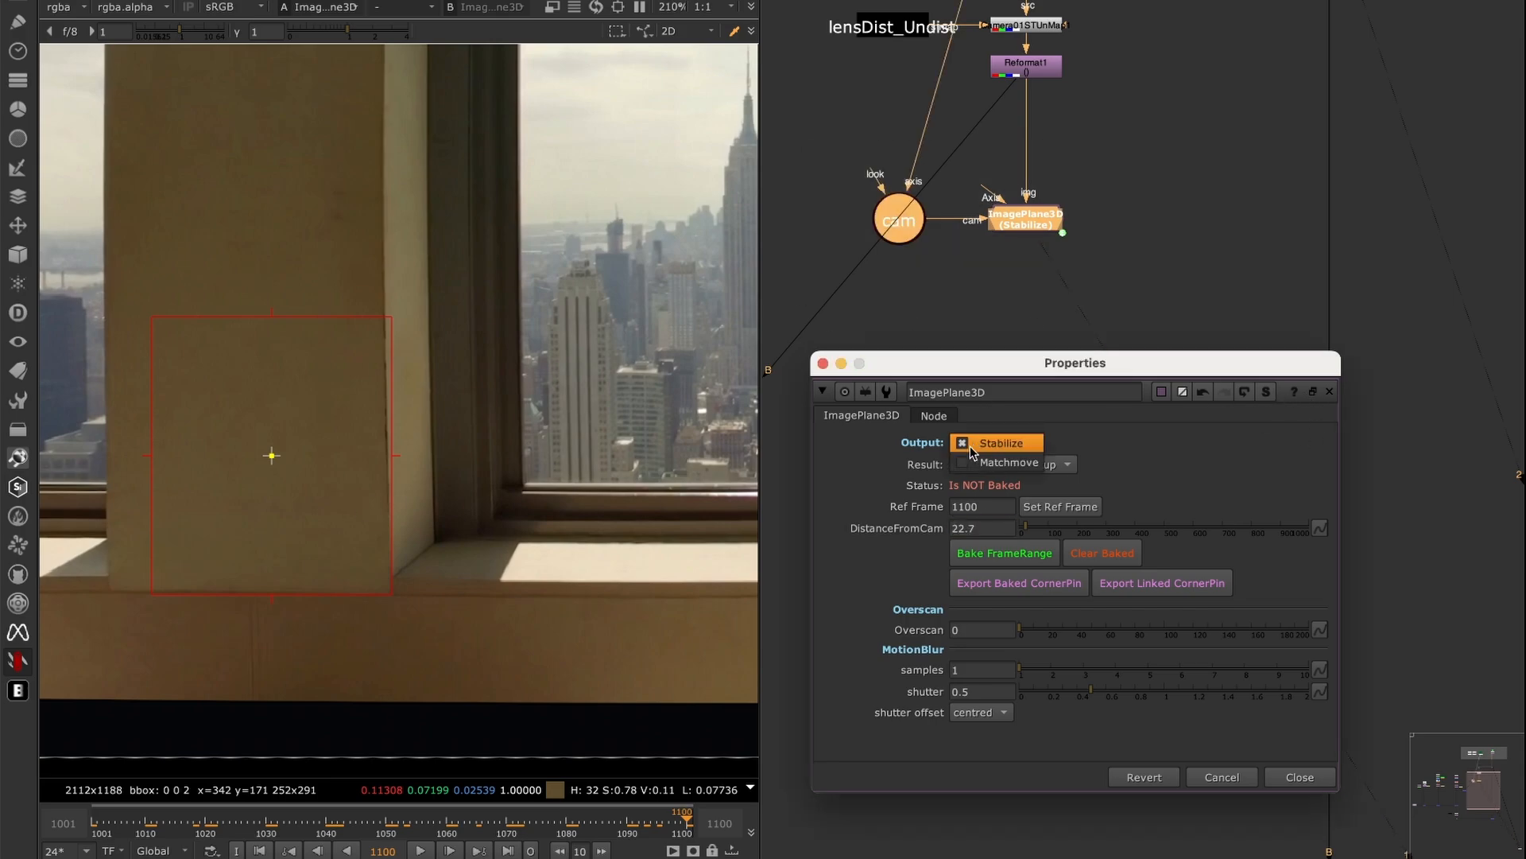
{"action": "left_click", "coordinate": [1004, 463]}
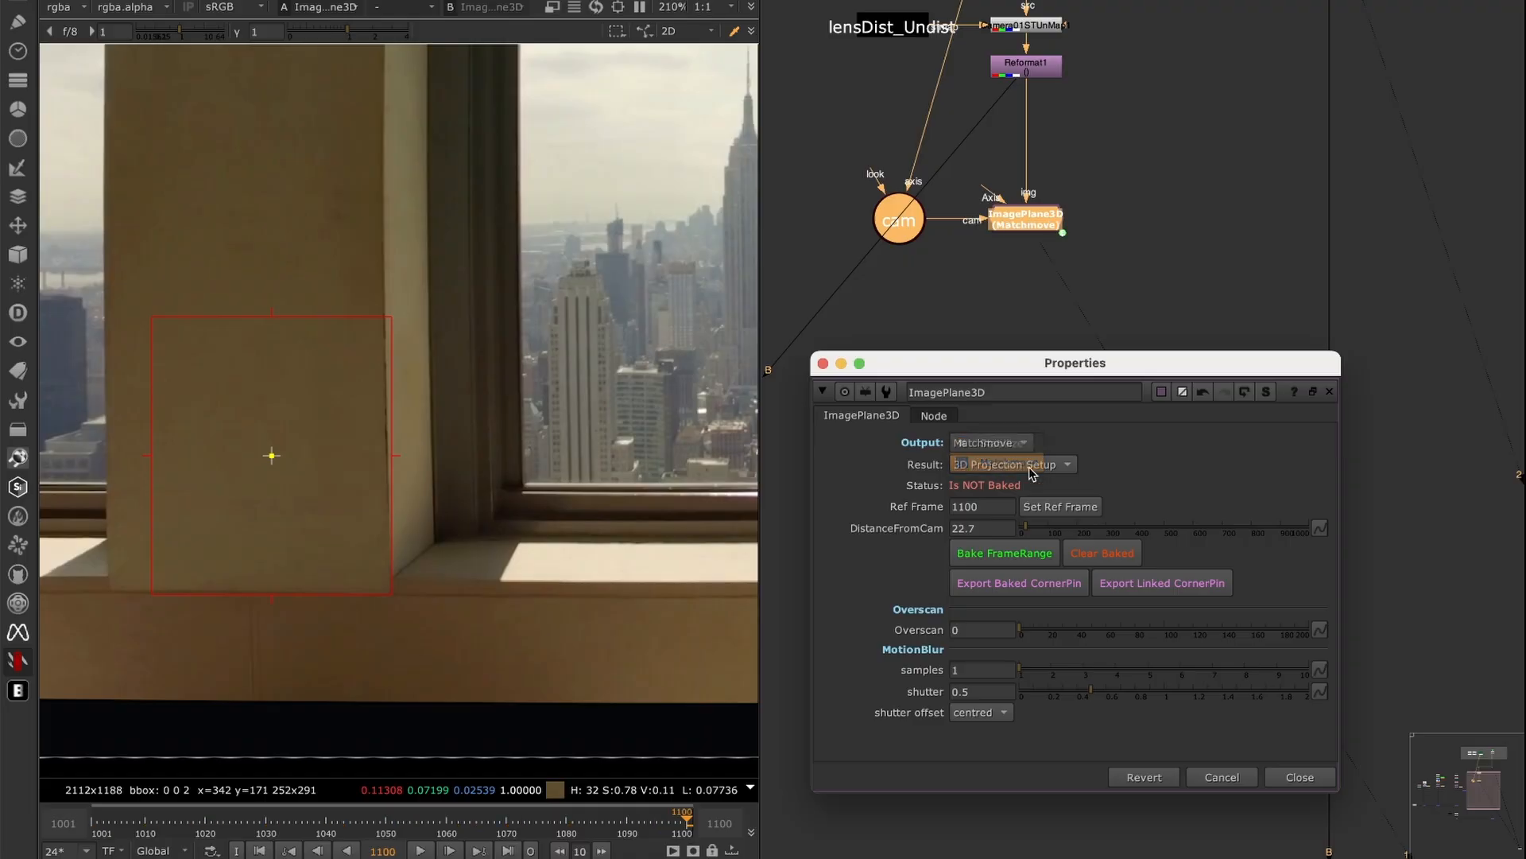
- Display the Merge2 poster composite in the viewer
{"action": "scroll", "coordinate": [1143, 316], "scroll_direction": "down", "scroll_amount": 5}
{"action": "middle_click_drag", "start_coordinate": [1051, 316], "coordinate": [1102, 211]}
{"action": "left_click_drag", "start_coordinate": [984, 306], "coordinate": [1034, 254]}
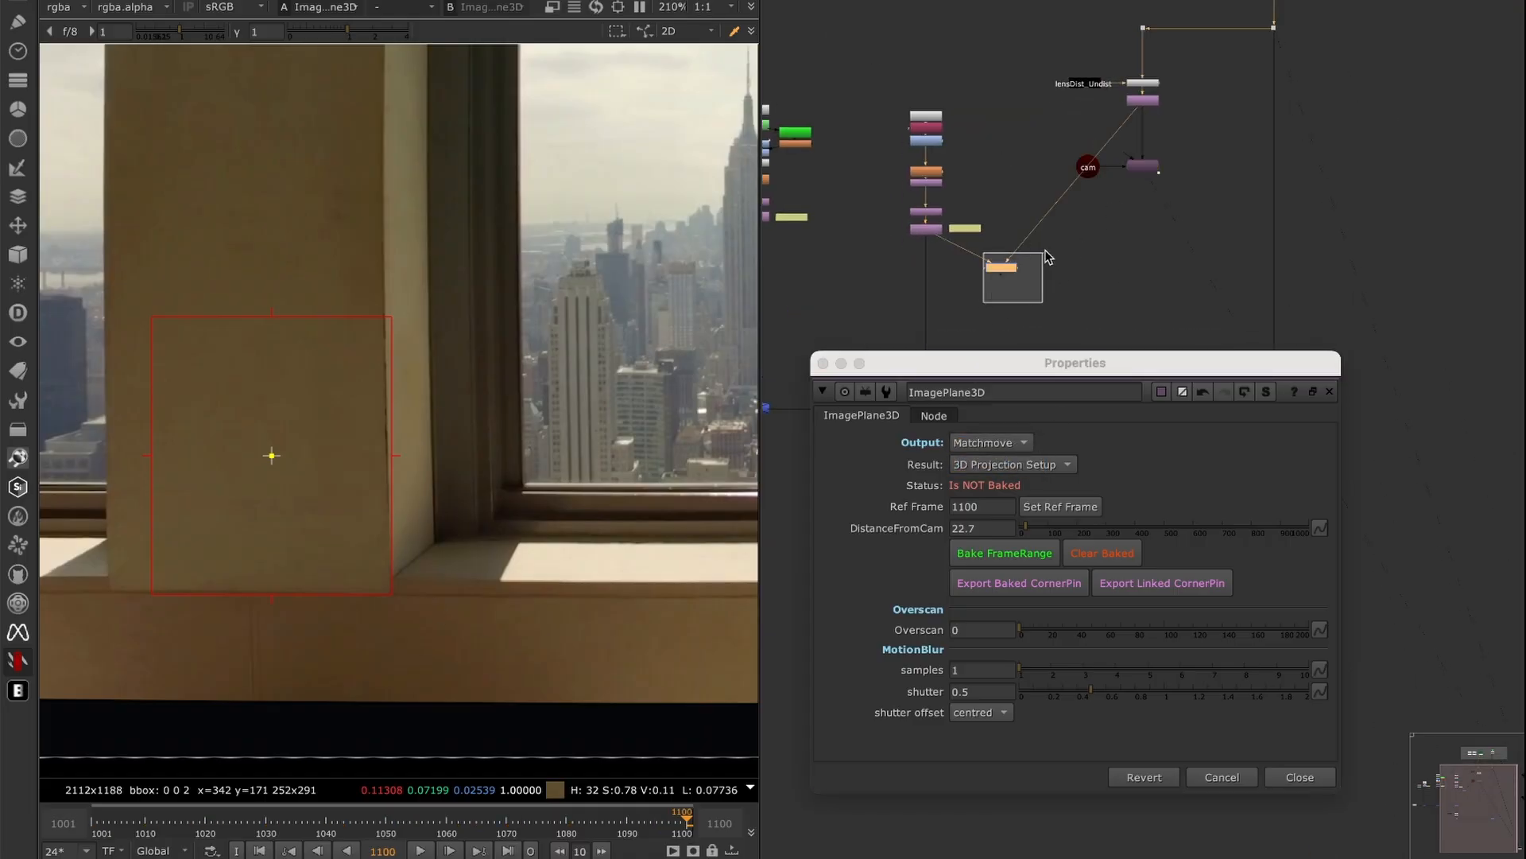
{"action": "key", "text": "1"}
- Cut the cam and ImagePlane3D nodes from the undistorted plate and paste them into the poster branch below Reformat4
{"action": "left_click_drag", "start_coordinate": [1186, 137], "coordinate": [1050, 197]}
{"action": "key", "text": "super+x"}
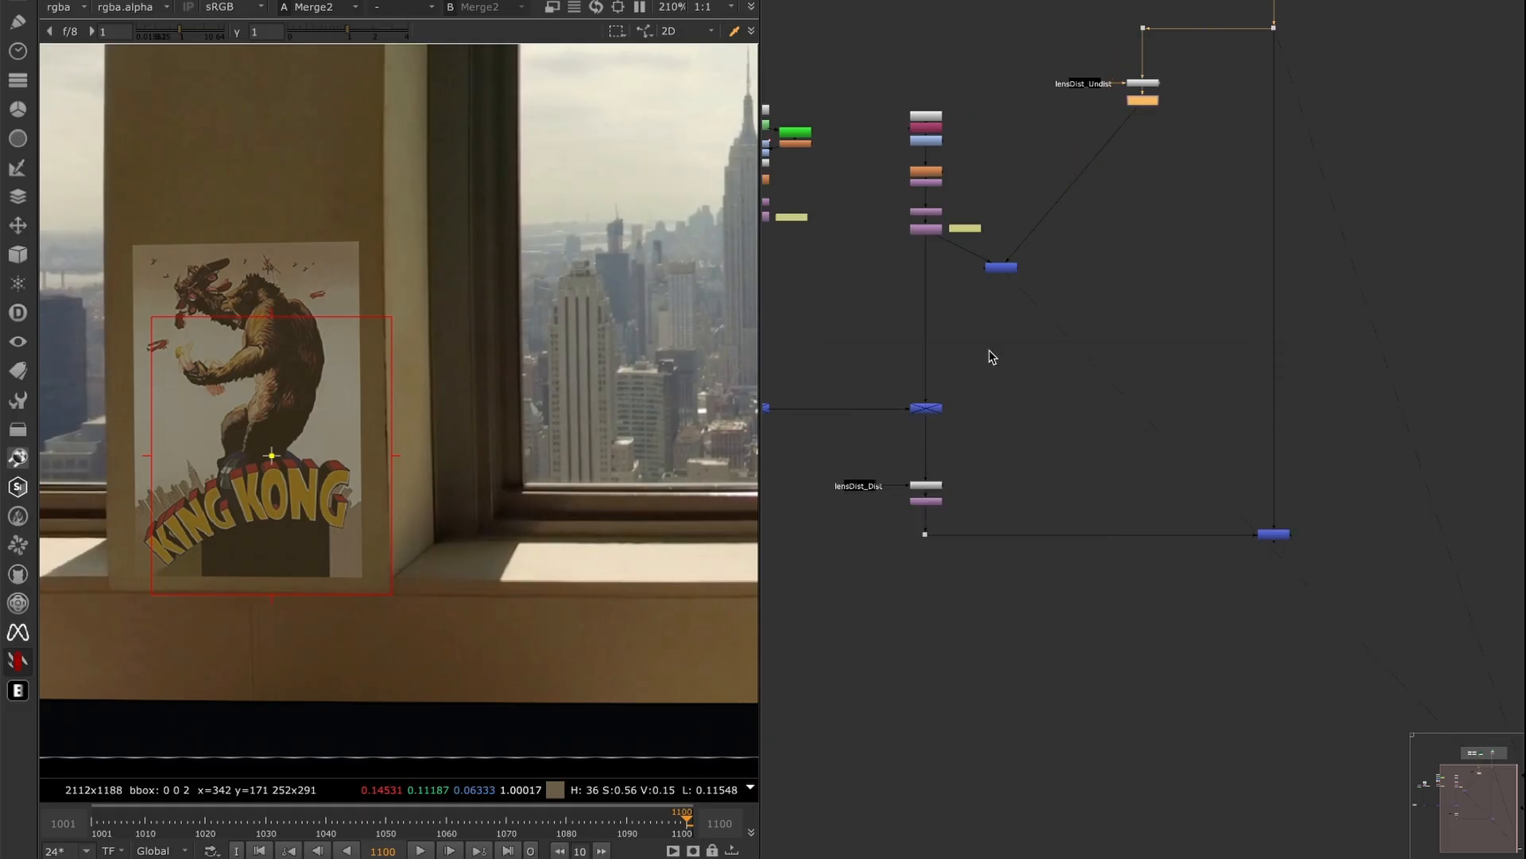
{"action": "scroll", "coordinate": [986, 264], "scroll_direction": "up", "scroll_amount": 3}
{"action": "middle_click_drag", "start_coordinate": [995, 266], "coordinate": [1046, 322]}
{"action": "left_click", "coordinate": [917, 422]}
{"action": "key", "text": "super+v"}
- Arrange the cam and ImagePlane3D nodes beneath Reformat4 and feed Merge2's A input from the ImagePlane3D output
{"action": "scroll", "coordinate": [987, 419], "scroll_direction": "up", "scroll_amount": 2}
{"action": "left_click_drag", "start_coordinate": [1012, 424], "coordinate": [948, 317]}
{"action": "left_click_drag", "start_coordinate": [1145, 302], "coordinate": [1152, 483]}
{"action": "left_click_drag", "start_coordinate": [1271, 407], "coordinate": [1046, 601]}
{"action": "scroll", "coordinate": [422, 483], "scroll_direction": "down", "scroll_amount": 3}
{"action": "left_click_drag", "start_coordinate": [959, 229], "coordinate": [946, 312]}
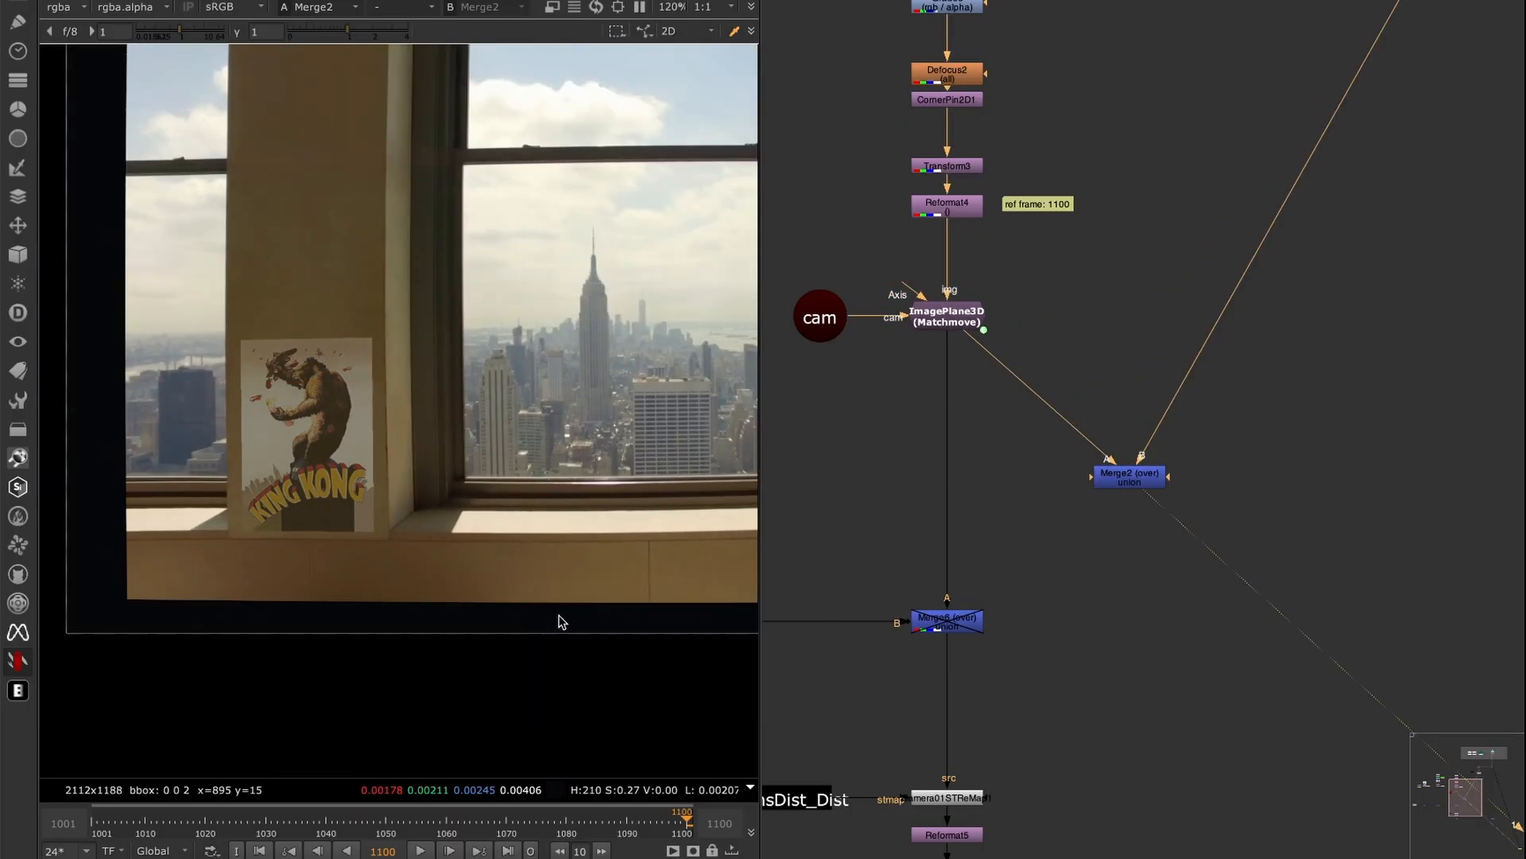
- Play the matchmoved poster composite, set the range's out point at frame 1049, and stop at frame 1045
{"action": "middle_click_drag", "start_coordinate": [572, 724], "coordinate": [457, 773]}
{"action": "left_click", "coordinate": [422, 852]}
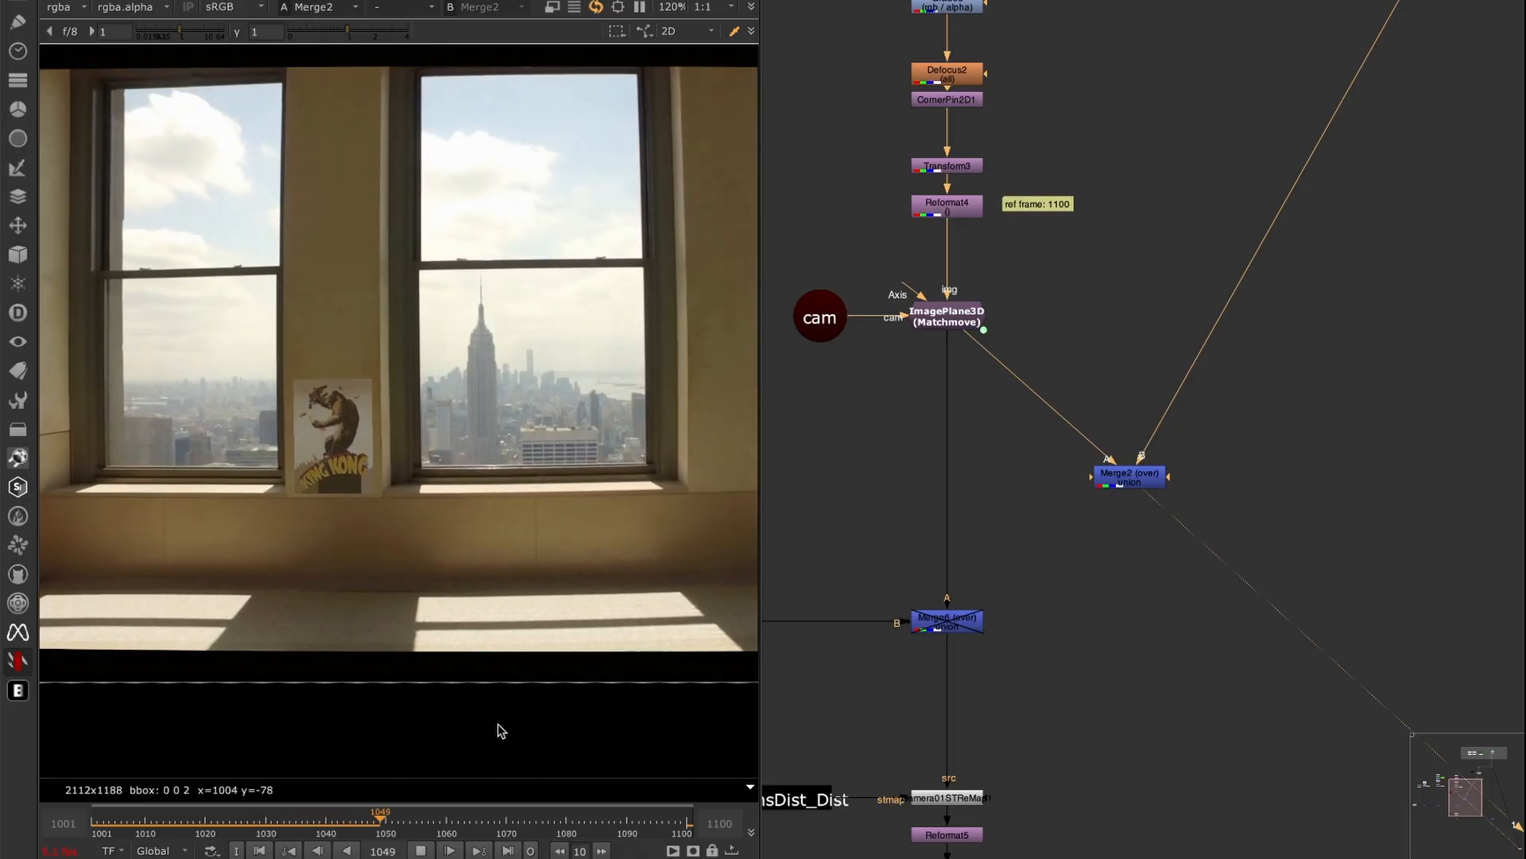
{"action": "key", "text": "o"}
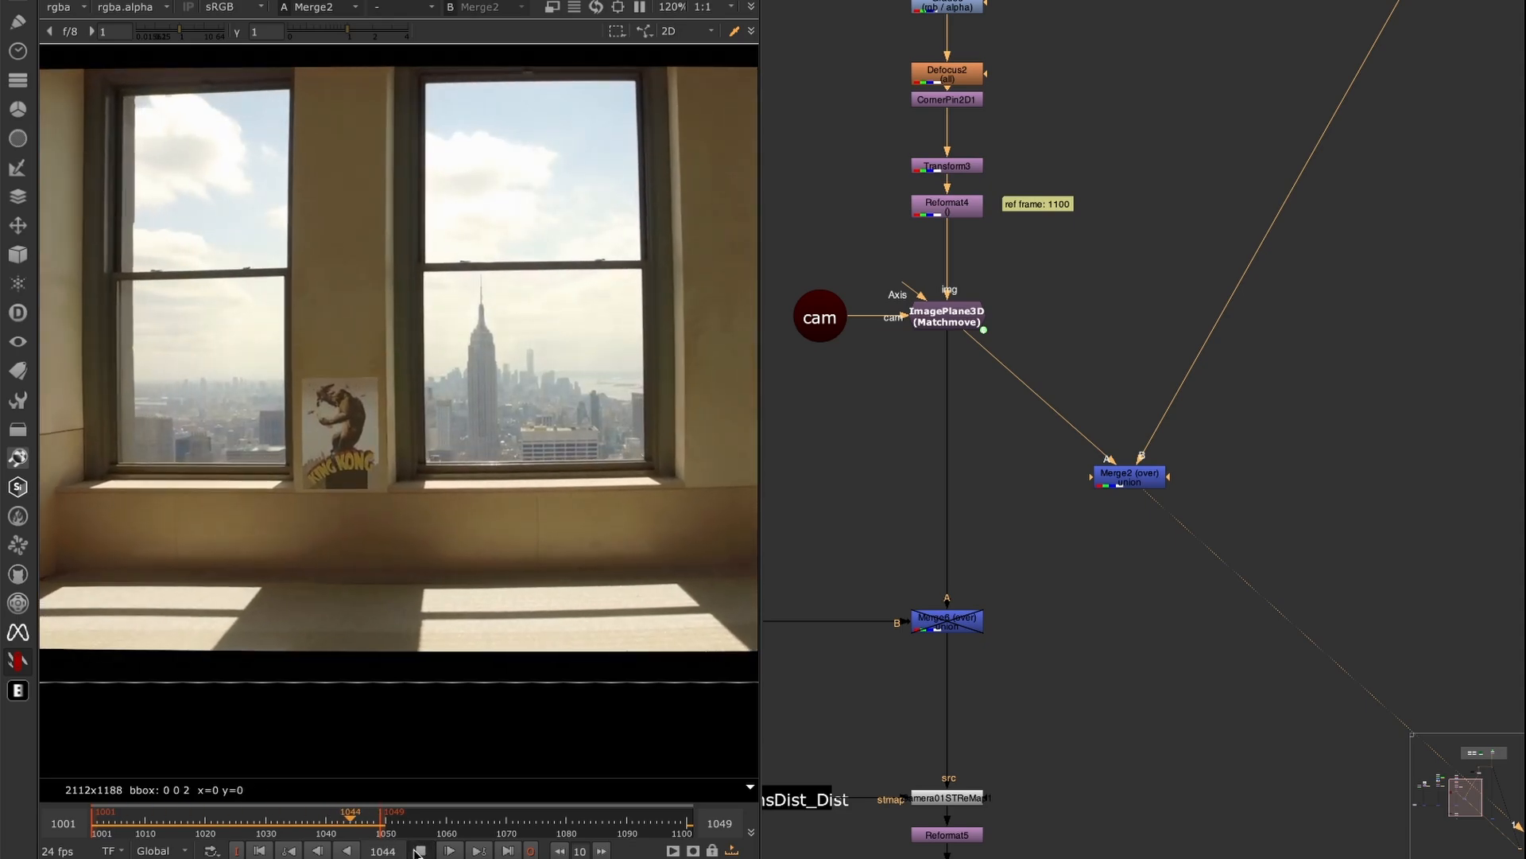
{"action": "left_click", "coordinate": [355, 817]}
- Connect Merge2's A input to Reformat6 in the ref frame 1001 branch and move the merge node up
{"action": "scroll", "coordinate": [1040, 439], "scroll_direction": "down", "scroll_amount": 4}
{"action": "middle_click_drag", "start_coordinate": [966, 475], "coordinate": [1068, 522]}
{"action": "scroll", "coordinate": [914, 409], "scroll_direction": "up", "scroll_amount": 5}
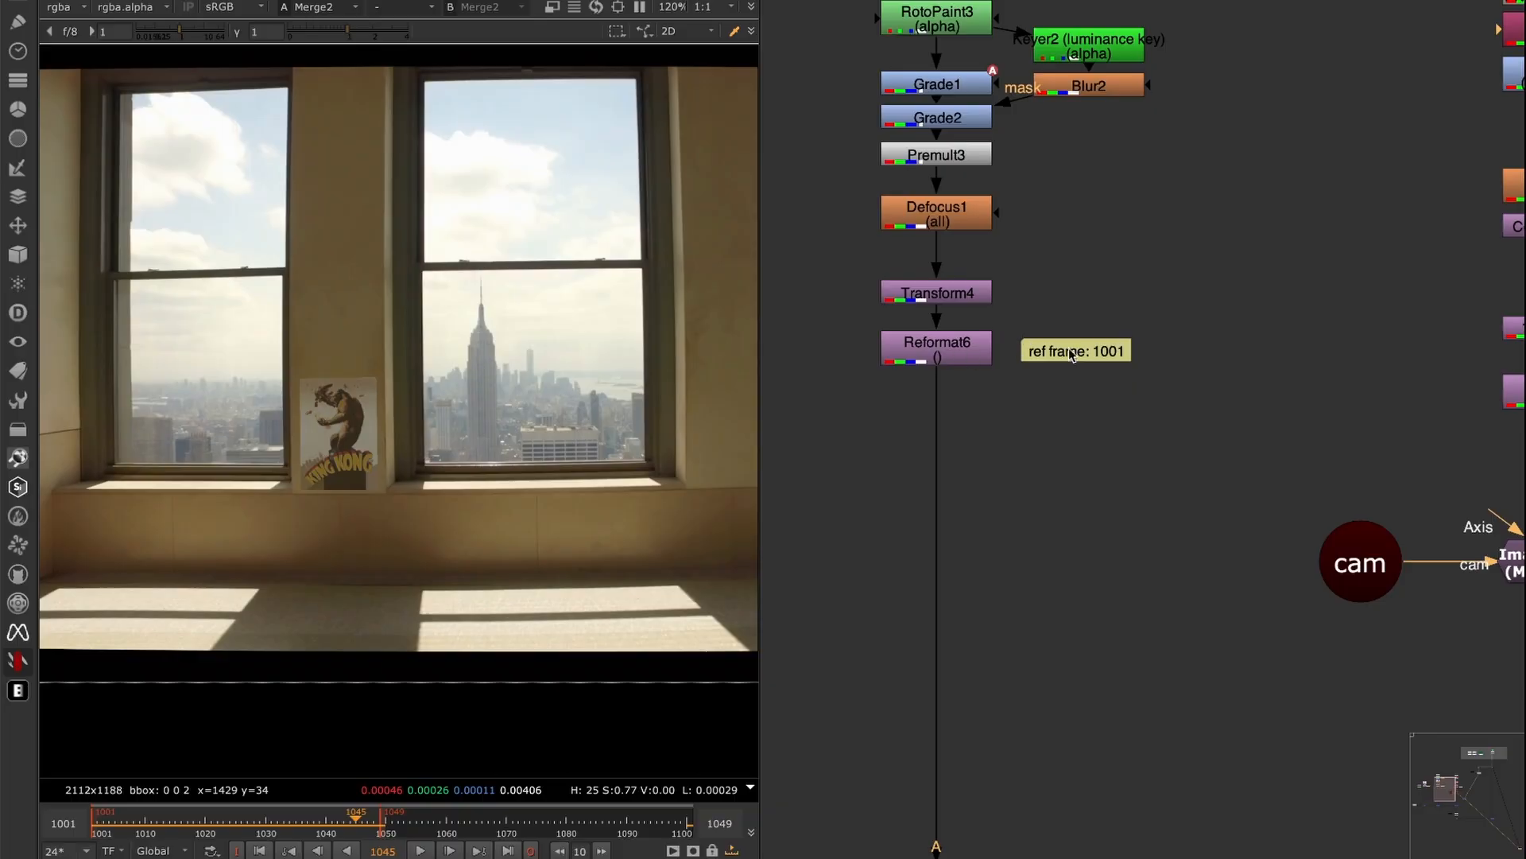
{"action": "scroll", "coordinate": [1055, 401], "scroll_direction": "down", "scroll_amount": 5}
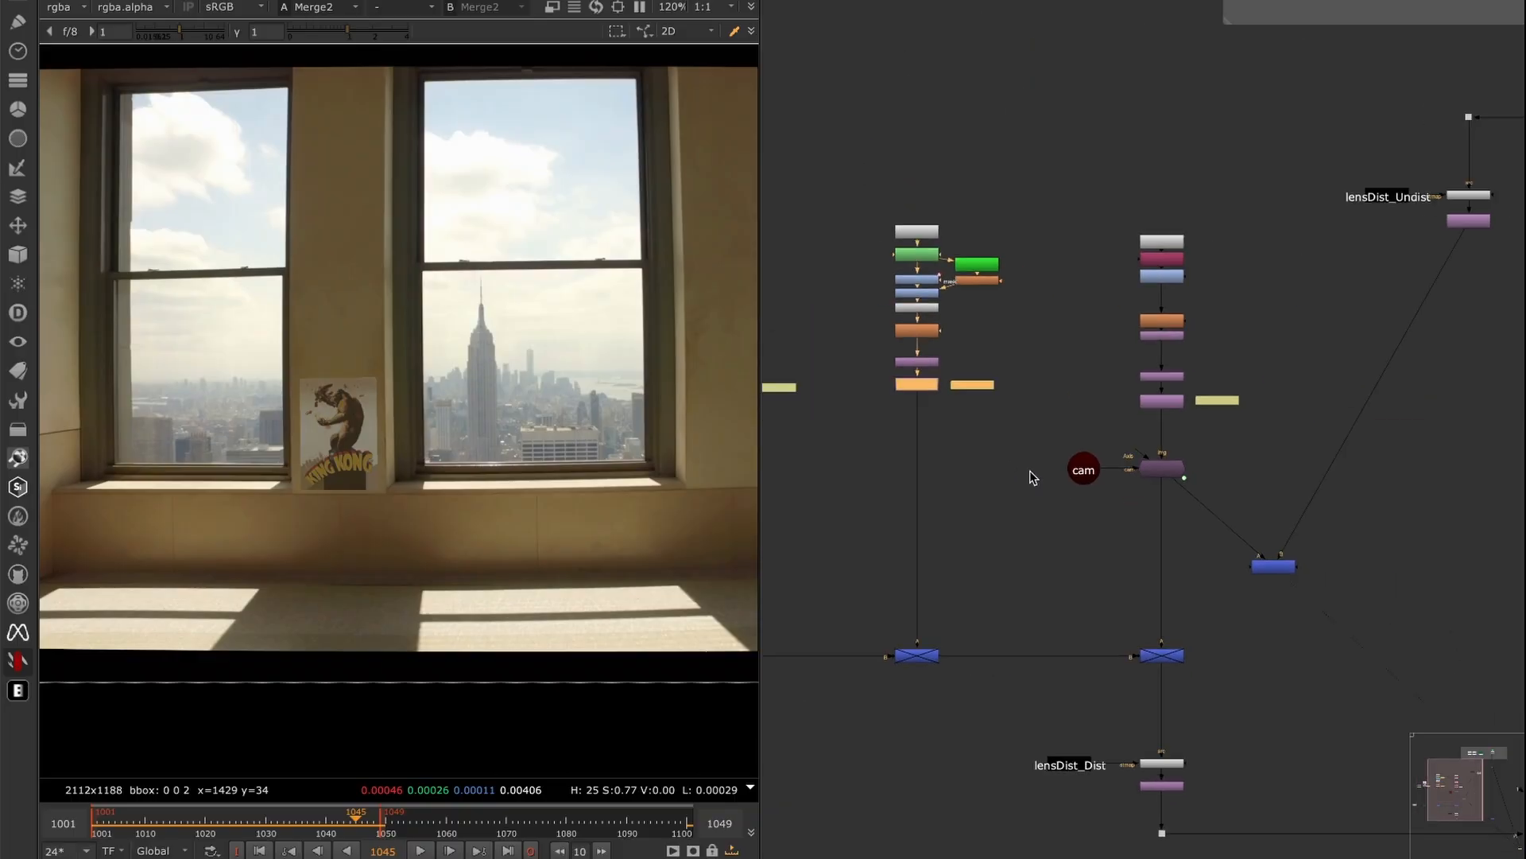
{"action": "left_click_drag", "start_coordinate": [1066, 430], "coordinate": [874, 387]}
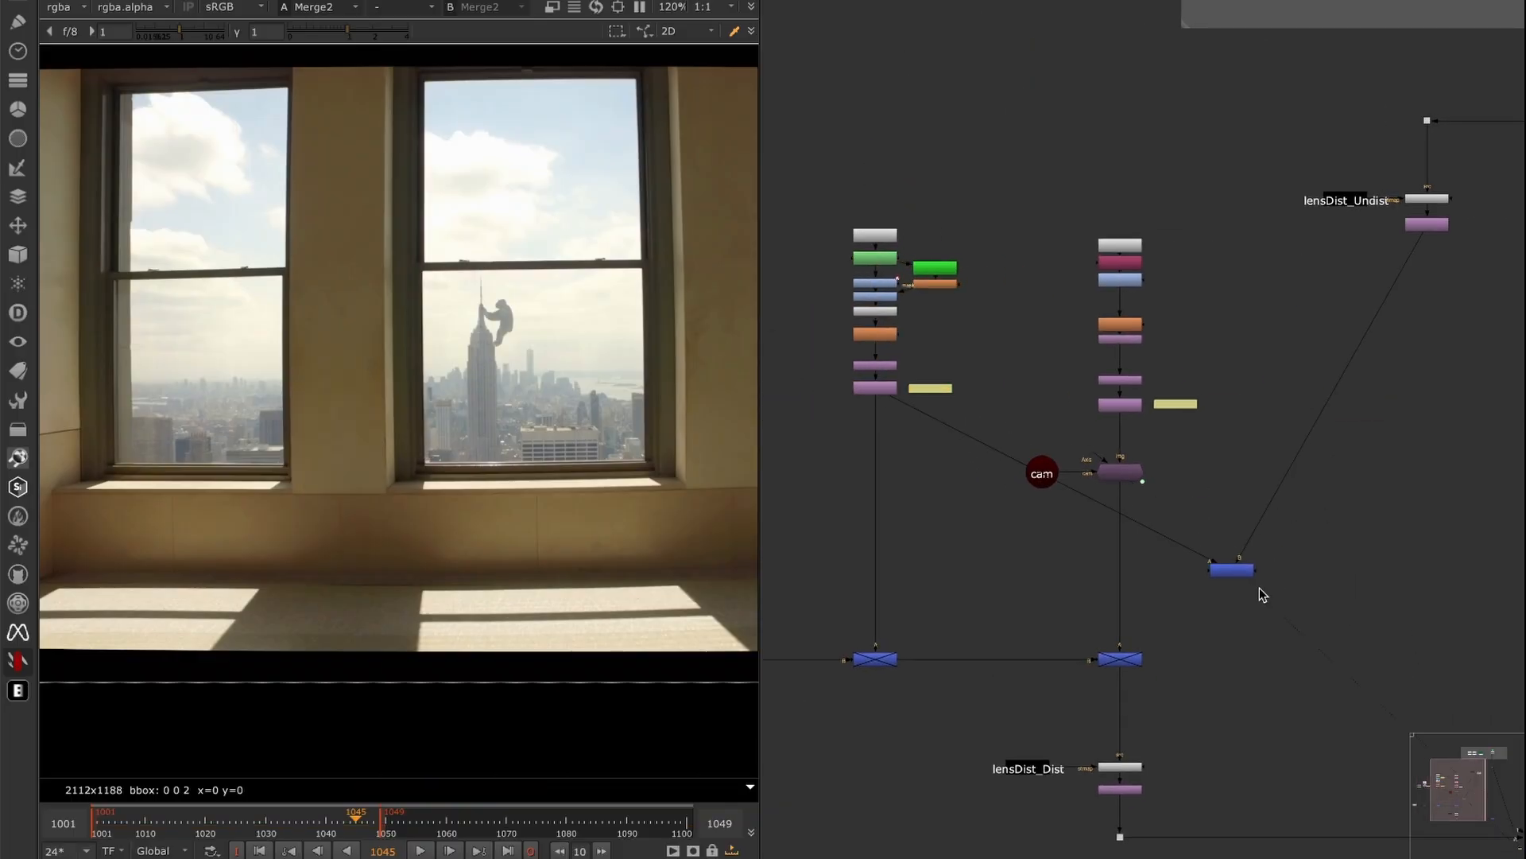
{"action": "left_click_drag", "start_coordinate": [1290, 473], "coordinate": [1306, 478]}
{"action": "left_click_drag", "start_coordinate": [1231, 572], "coordinate": [1286, 449]}
- Display Reformat6's silhouette element fitted in the viewer, followed by the undistorted plate from Reformat1
{"action": "left_click_drag", "start_coordinate": [836, 421], "coordinate": [907, 373]}
{"action": "key", "text": "1"}
{"action": "key", "text": "f"}
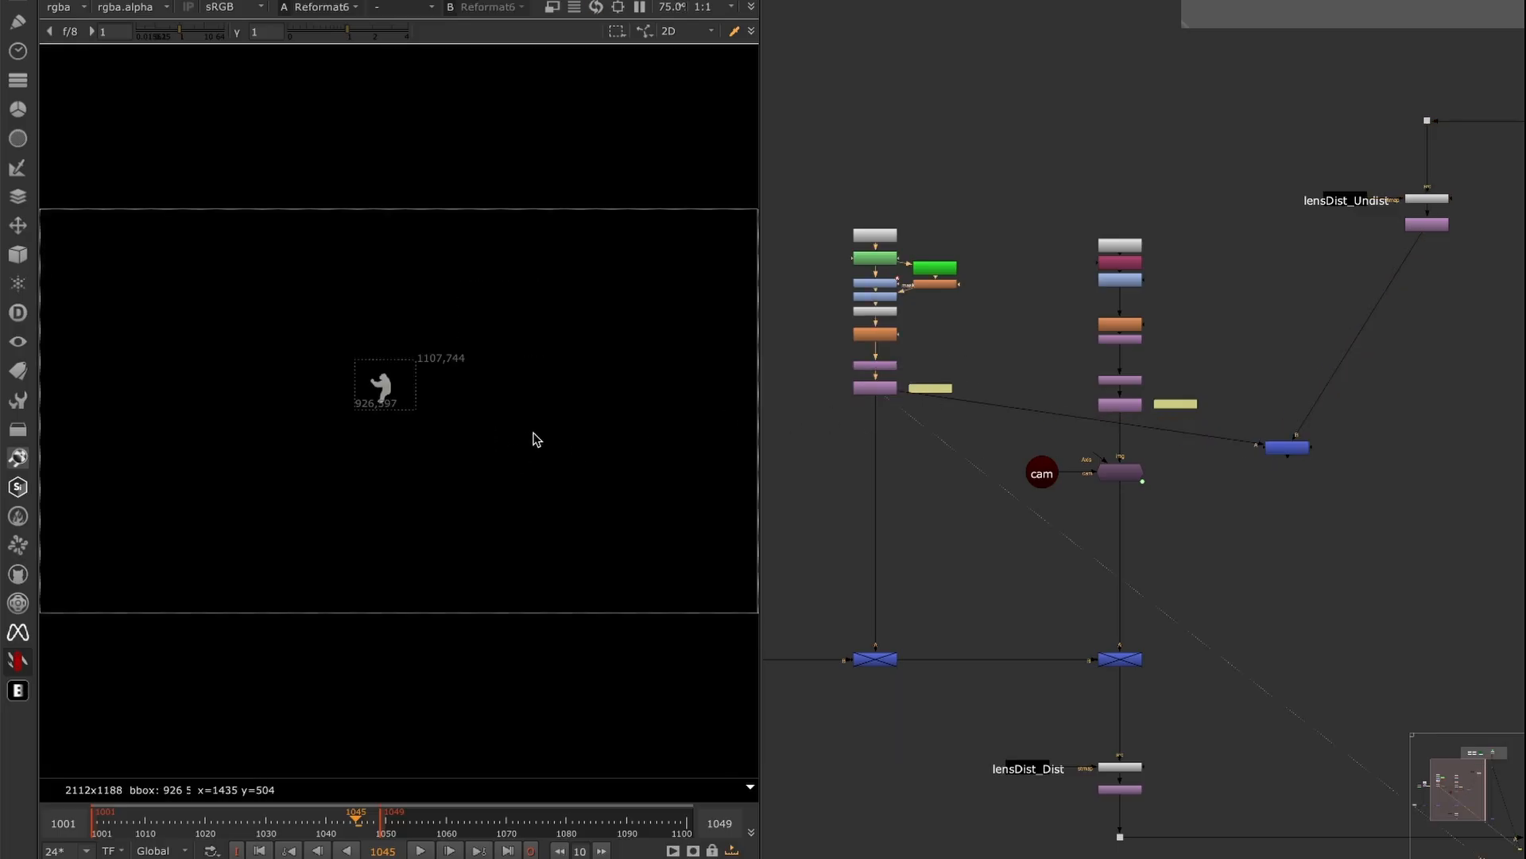
{"action": "left_click", "coordinate": [1445, 226]}
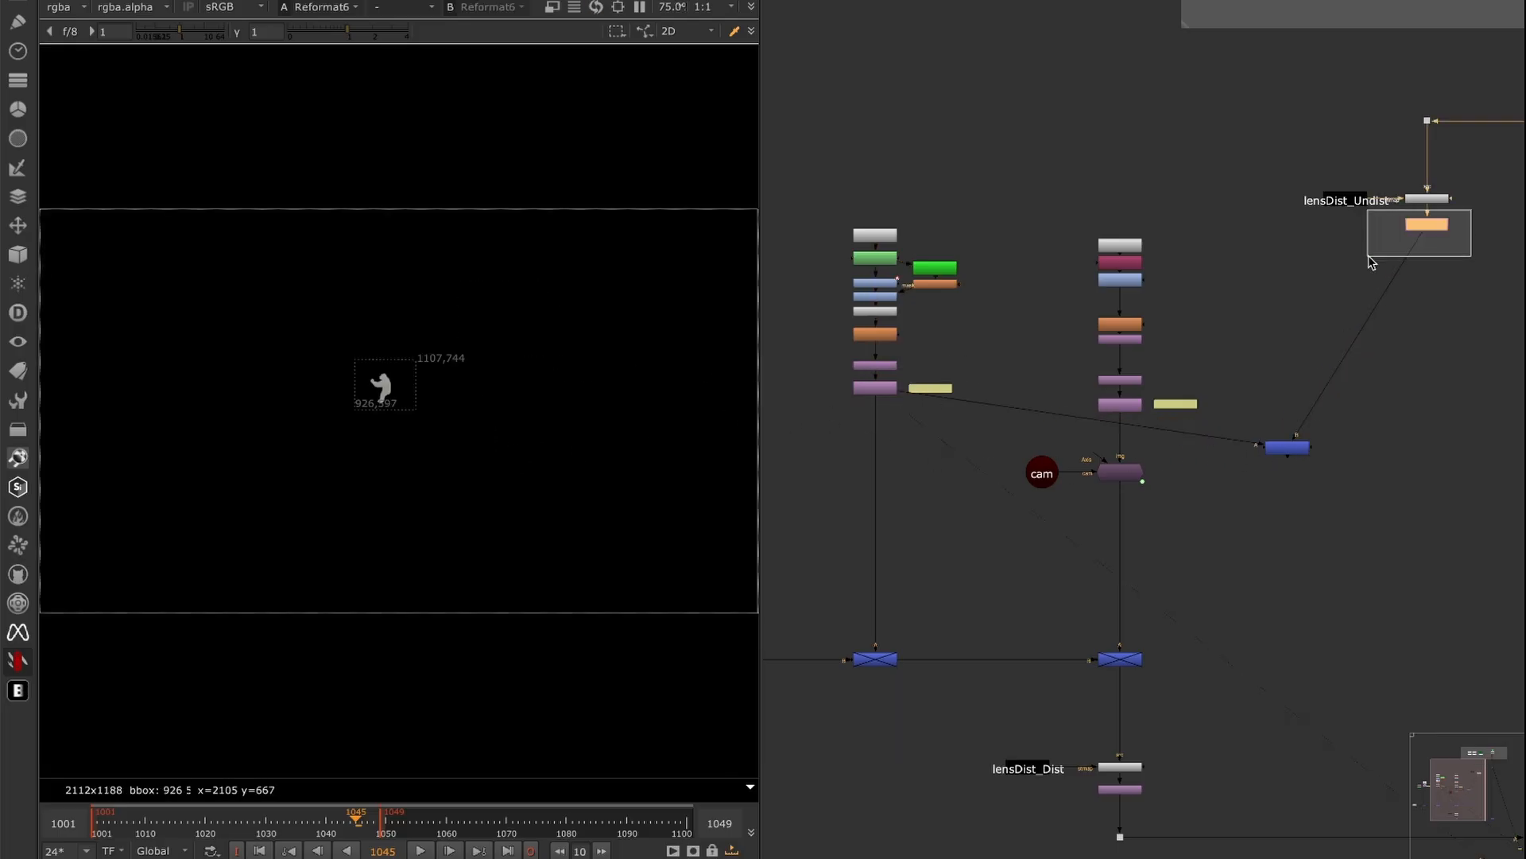
{"action": "key", "text": "1"}
- Reposition Merge2 below the undistorted plate and display its silhouette composite at frame 1045
{"action": "left_click", "coordinate": [1294, 450]}
{"action": "left_click_drag", "start_coordinate": [1294, 450], "coordinate": [1282, 489]}
{"action": "left_click", "coordinate": [1356, 302]}
{"action": "key", "text": "1"}
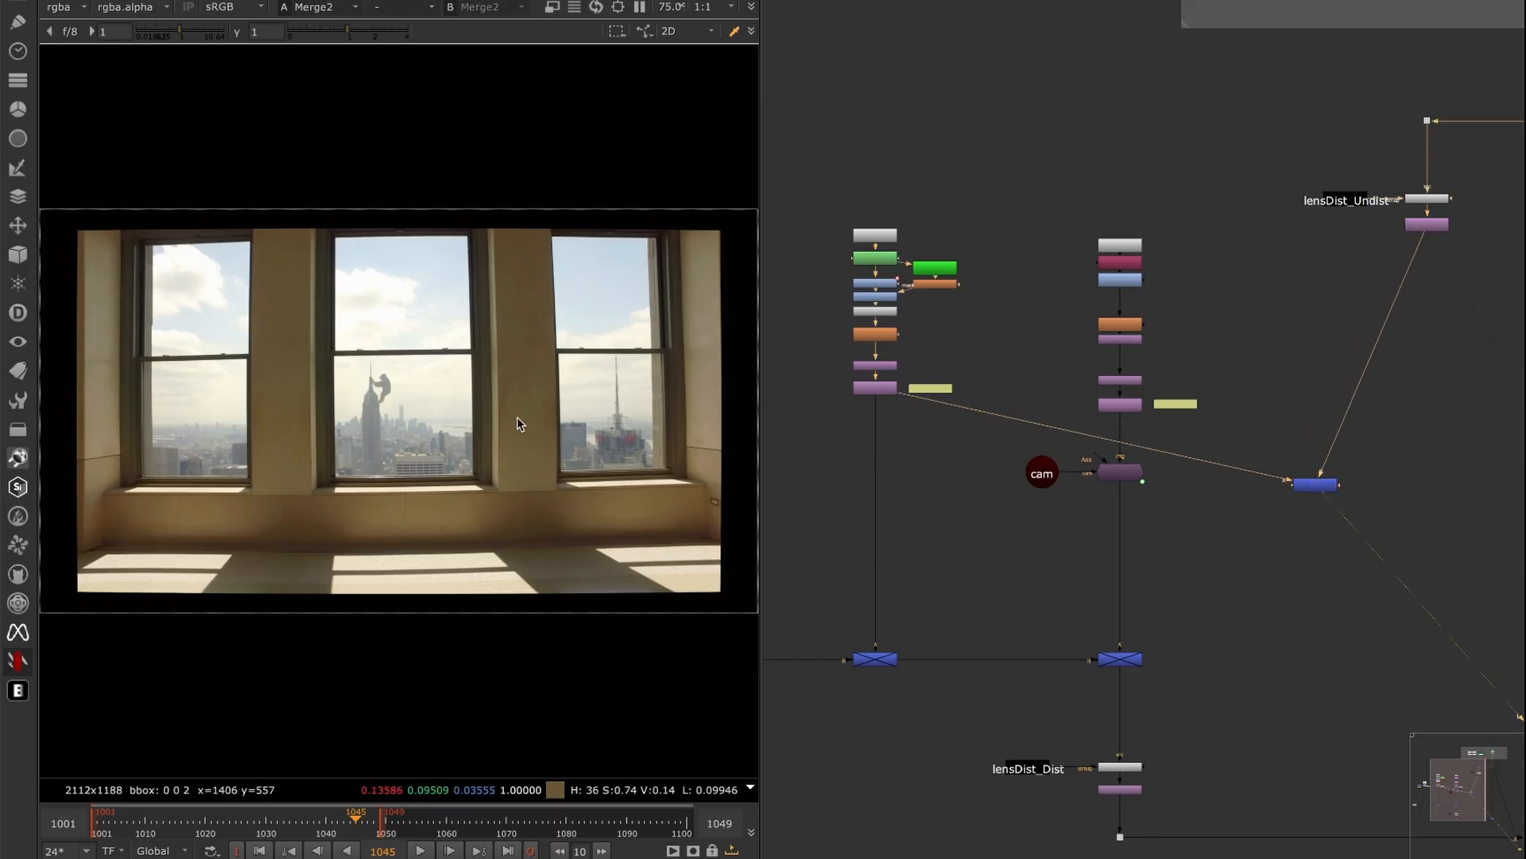
- Play the Merge2 silhouette composite close up on the skyscraper, stop it and return to frame 1001
{"action": "left_click", "coordinate": [255, 850]}
{"action": "scroll", "coordinate": [390, 397], "scroll_direction": "up", "scroll_amount": 5}
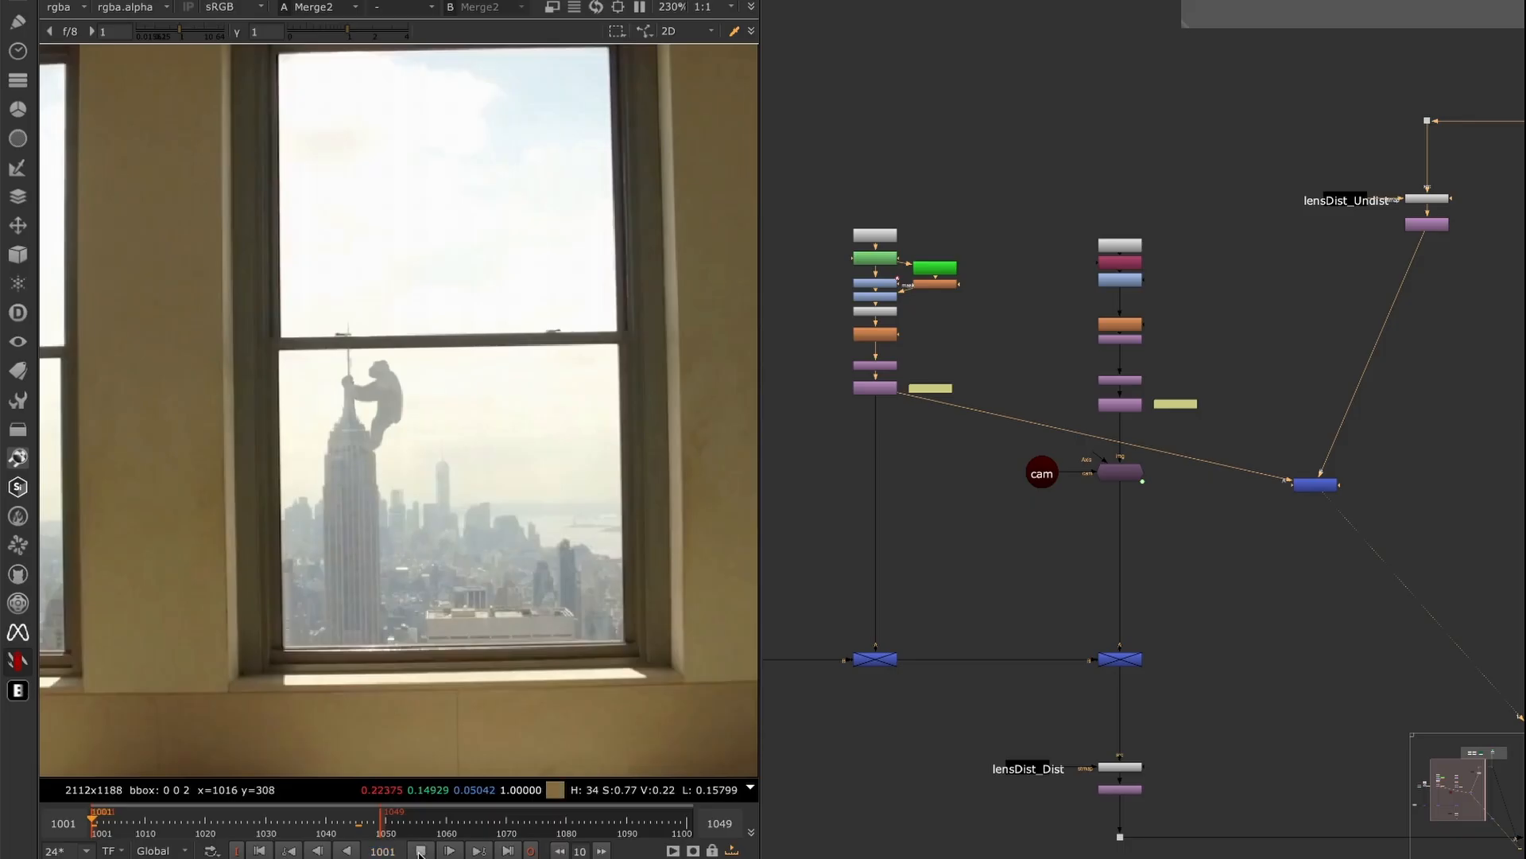
{"action": "left_click", "coordinate": [419, 850]}
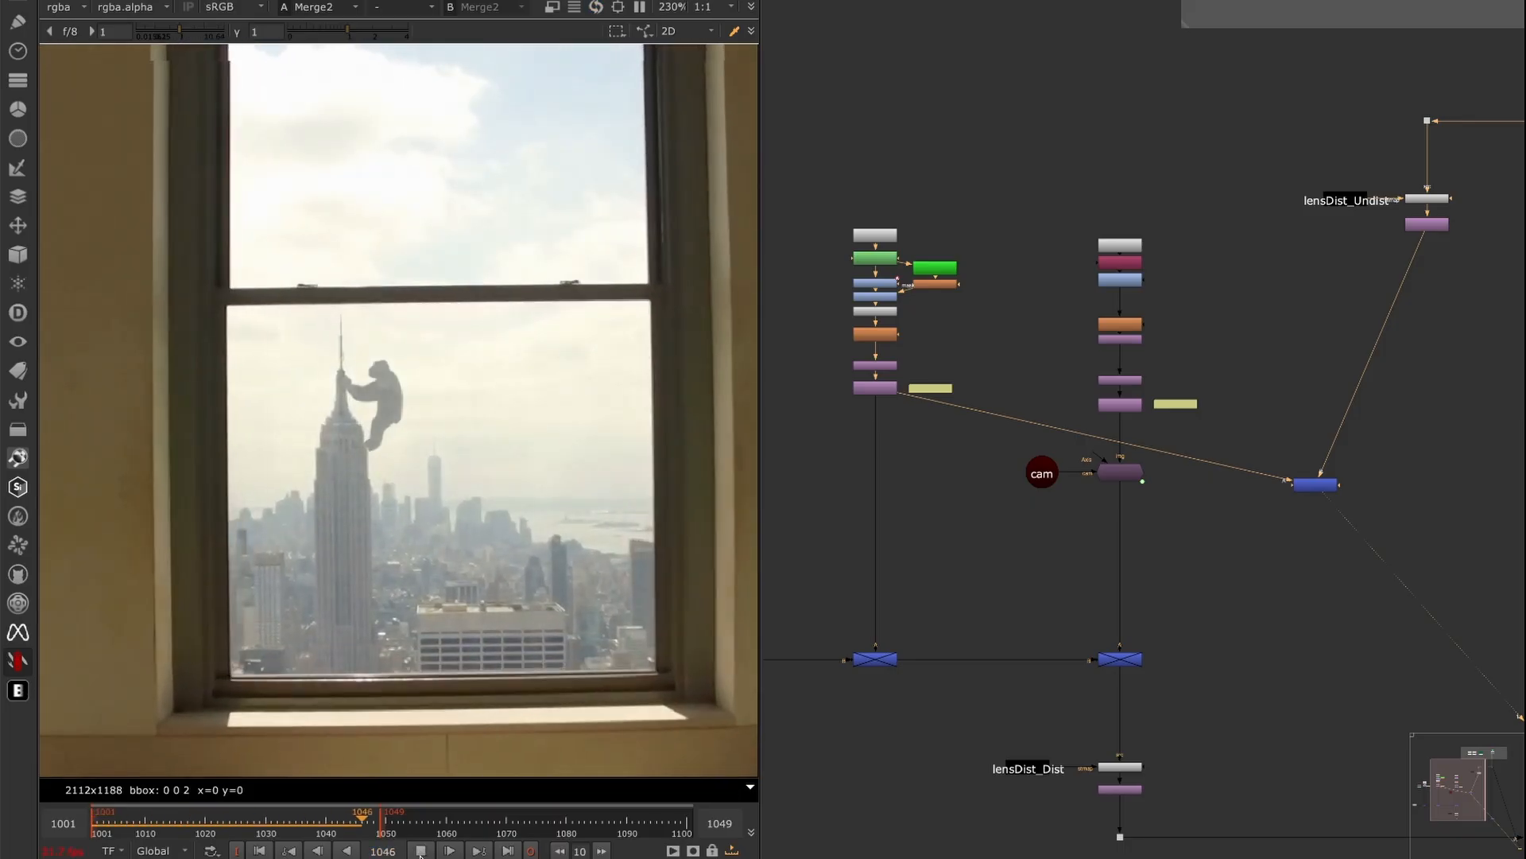
{"action": "left_click", "coordinate": [421, 851]}
{"action": "left_click", "coordinate": [290, 850]}
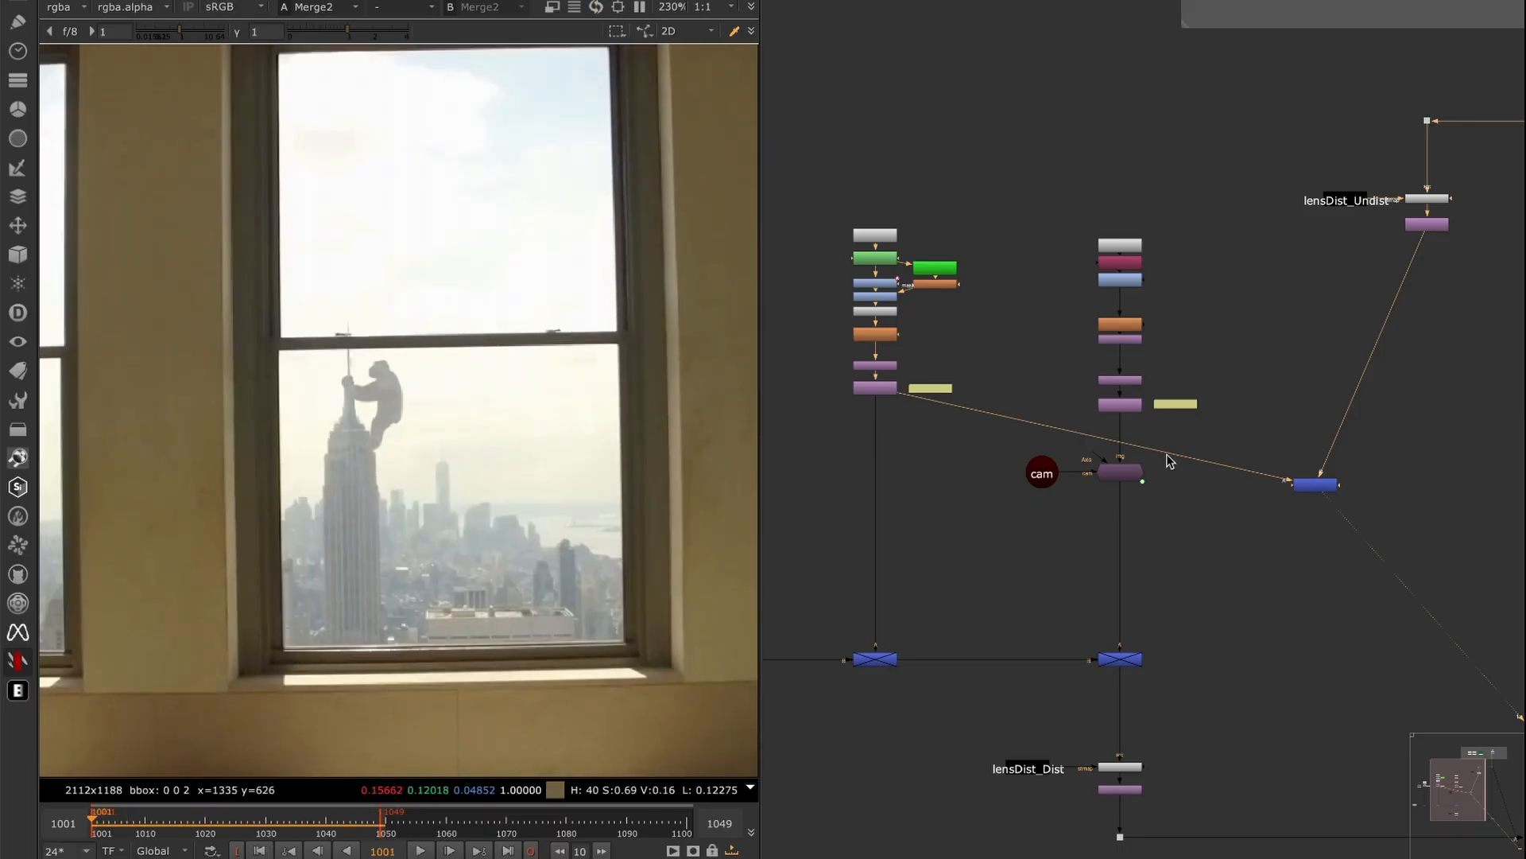
- Disconnect Merge2's B input from Reformat1 and move the merge node away from the undistorted plate branch
{"action": "scroll", "coordinate": [1202, 444], "scroll_direction": "up", "scroll_amount": 2}
{"action": "scroll", "coordinate": [1203, 439], "scroll_direction": "up", "scroll_amount": 1}
{"action": "left_click_drag", "start_coordinate": [1044, 636], "coordinate": [1037, 663]}
{"action": "left_click_drag", "start_coordinate": [1036, 630], "coordinate": [1065, 590]}
{"action": "left_click_drag", "start_coordinate": [1036, 664], "coordinate": [967, 734]}
{"action": "middle_click_drag", "start_coordinate": [1143, 468], "coordinate": [1118, 517]}
- Add an ImagePlane3D node and connect its img input to Reformat1 below the undistorted plate
{"action": "key", "text": "Tab"}
{"action": "type", "text": "imabe"}
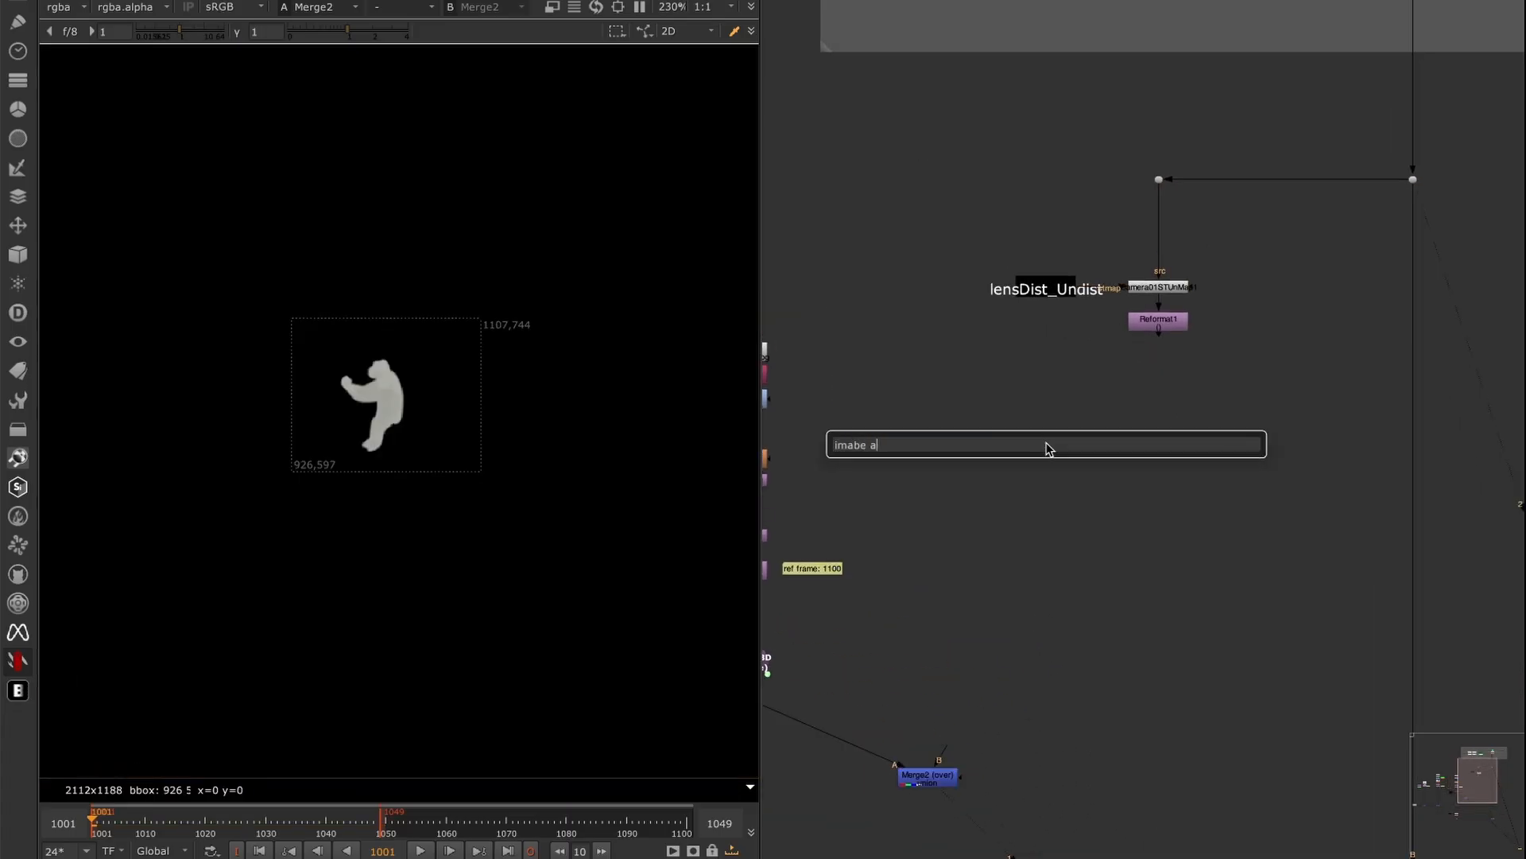
{"action": "type", "text": "imagepla"}
{"action": "key", "text": "Return"}
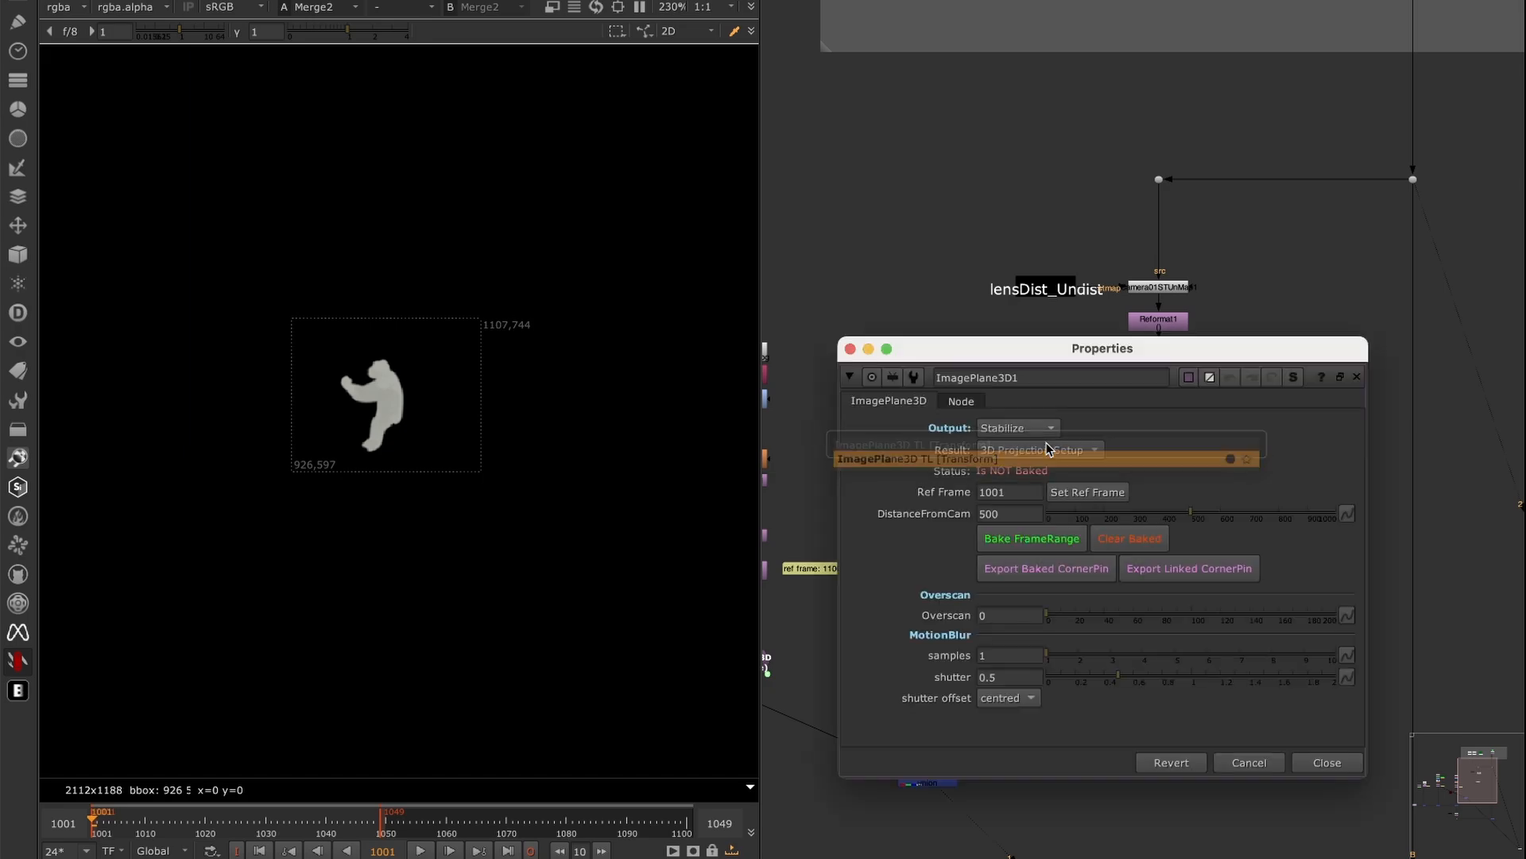
{"action": "middle_click_drag", "start_coordinate": [1155, 326], "coordinate": [1081, 150]}
{"action": "left_click_drag", "start_coordinate": [1097, 285], "coordinate": [1106, 287]}
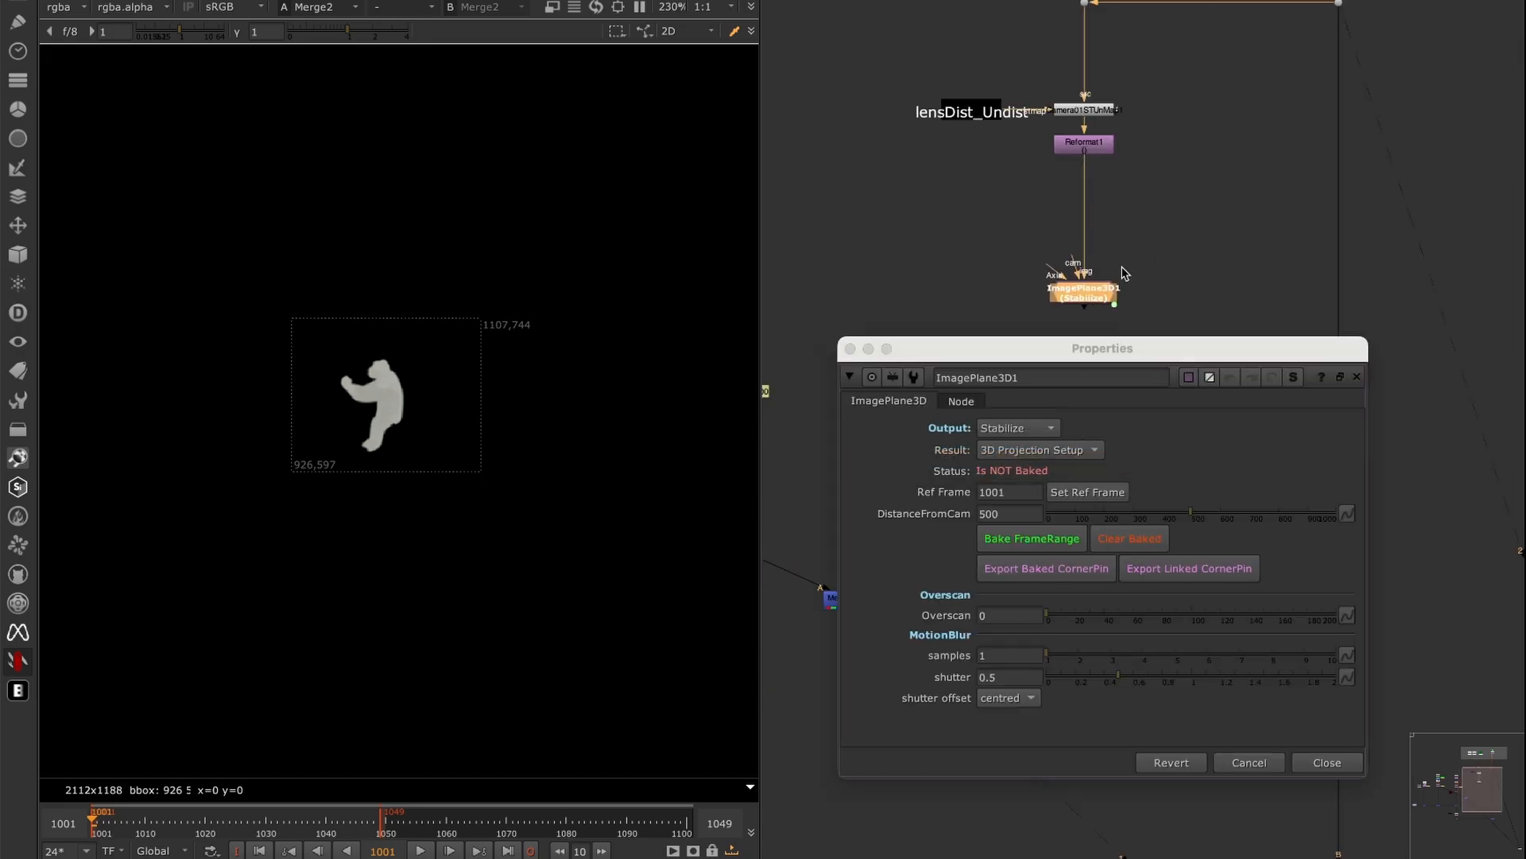
- Create a cam stamp and connect it to the cam input of ImagePlane3D1
{"action": "left_click", "coordinate": [1150, 305]}
{"action": "key", "text": "F8"}
{"action": "left_click", "coordinate": [865, 403]}
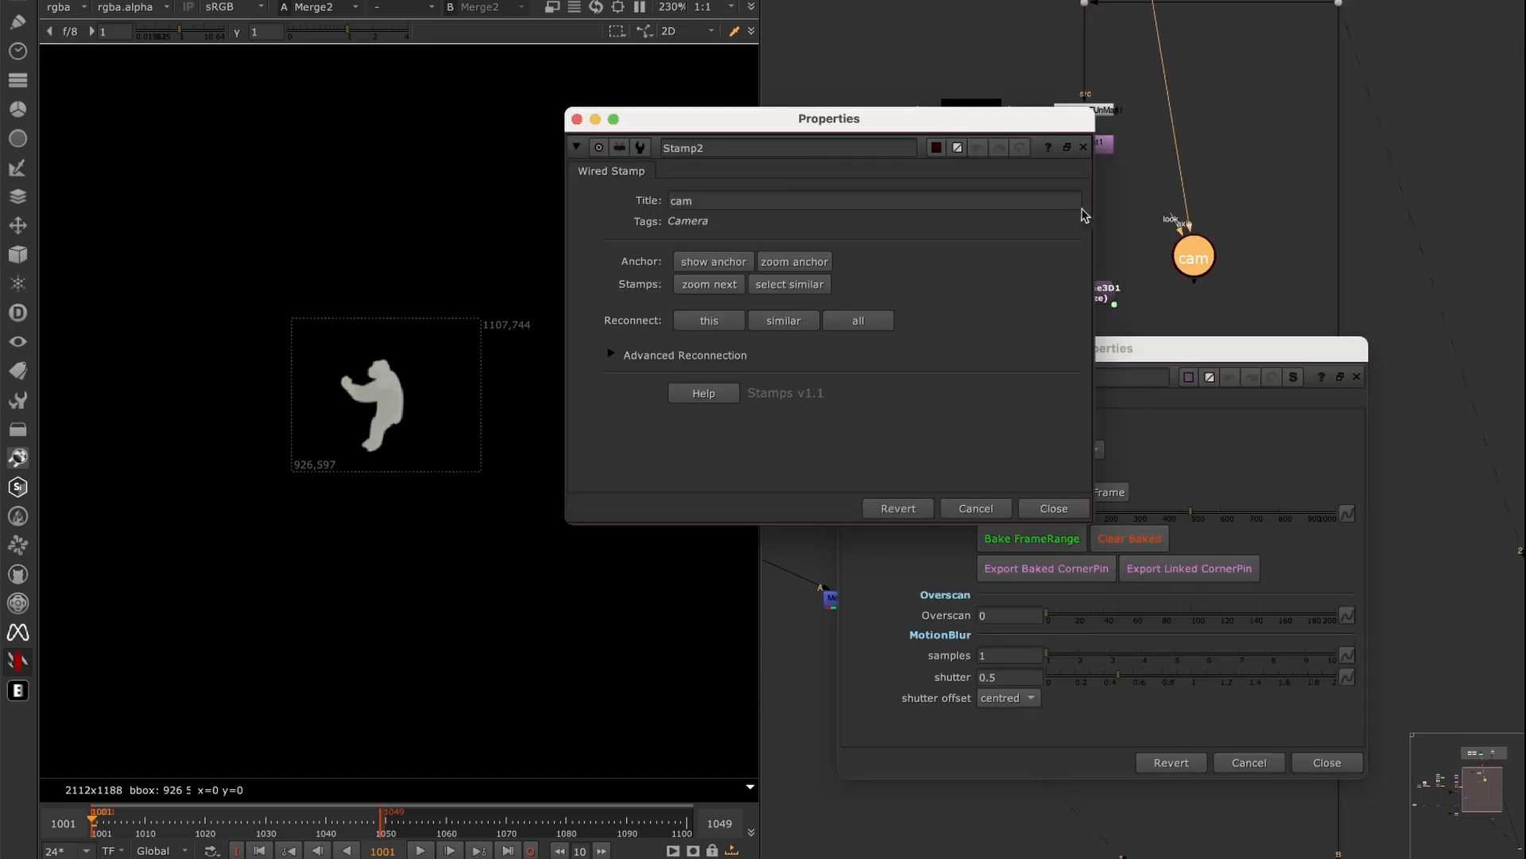
{"action": "left_click", "coordinate": [1055, 509]}
{"action": "left_click_drag", "start_coordinate": [1072, 257], "coordinate": [1189, 258]}
{"action": "left_click_drag", "start_coordinate": [1188, 258], "coordinate": [919, 245]}
- Display ImagePlane3D1's stabilized plate and draw a sample box of about 44 x 73 pixels beside the skyscraper's spire
{"action": "left_click", "coordinate": [1021, 496]}
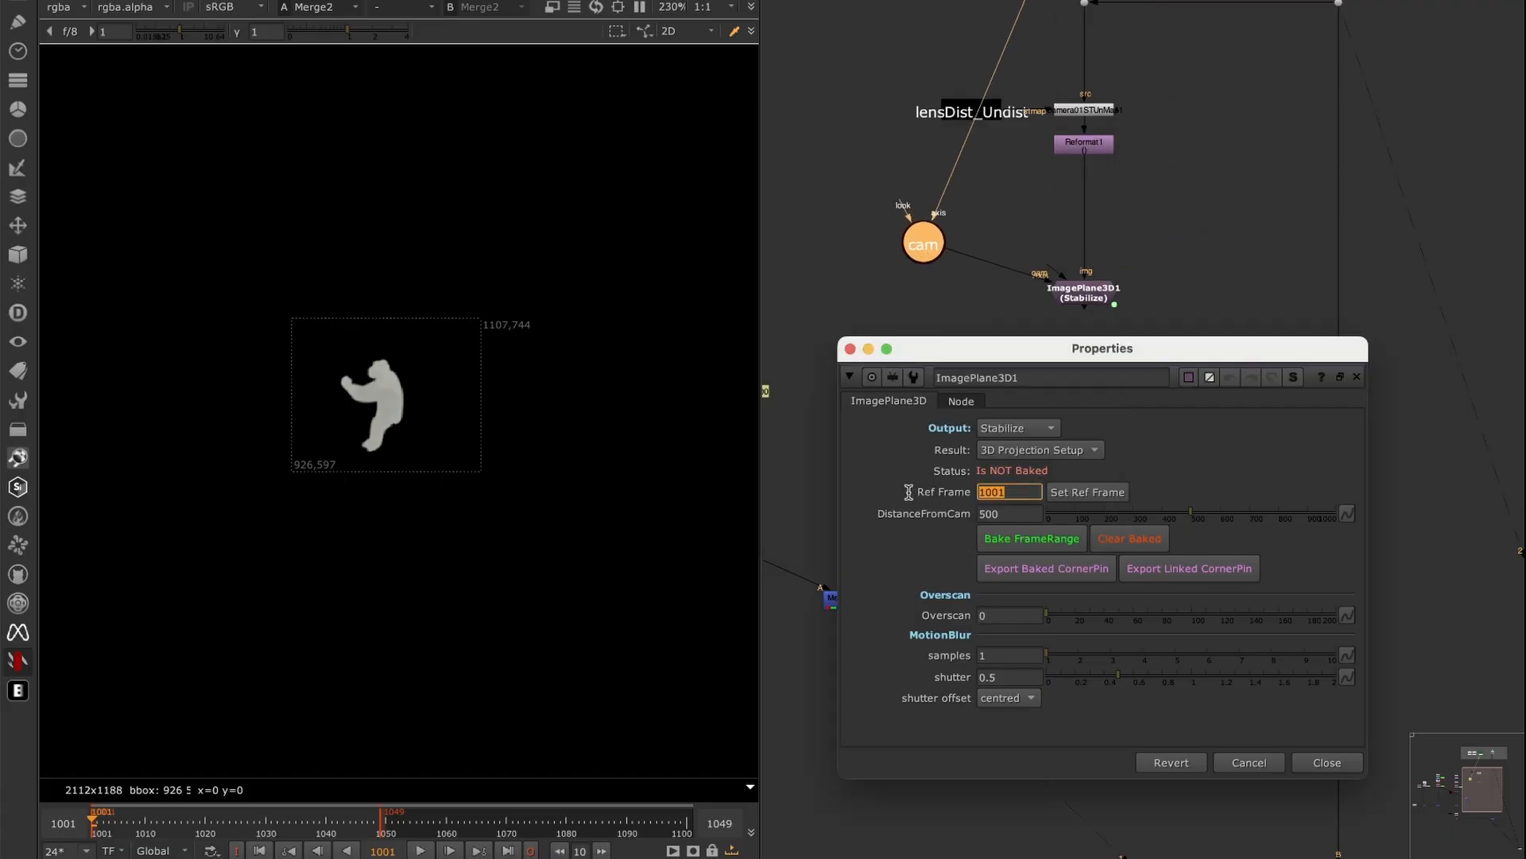
{"action": "left_click", "coordinate": [1084, 293]}
{"action": "key", "text": "1"}
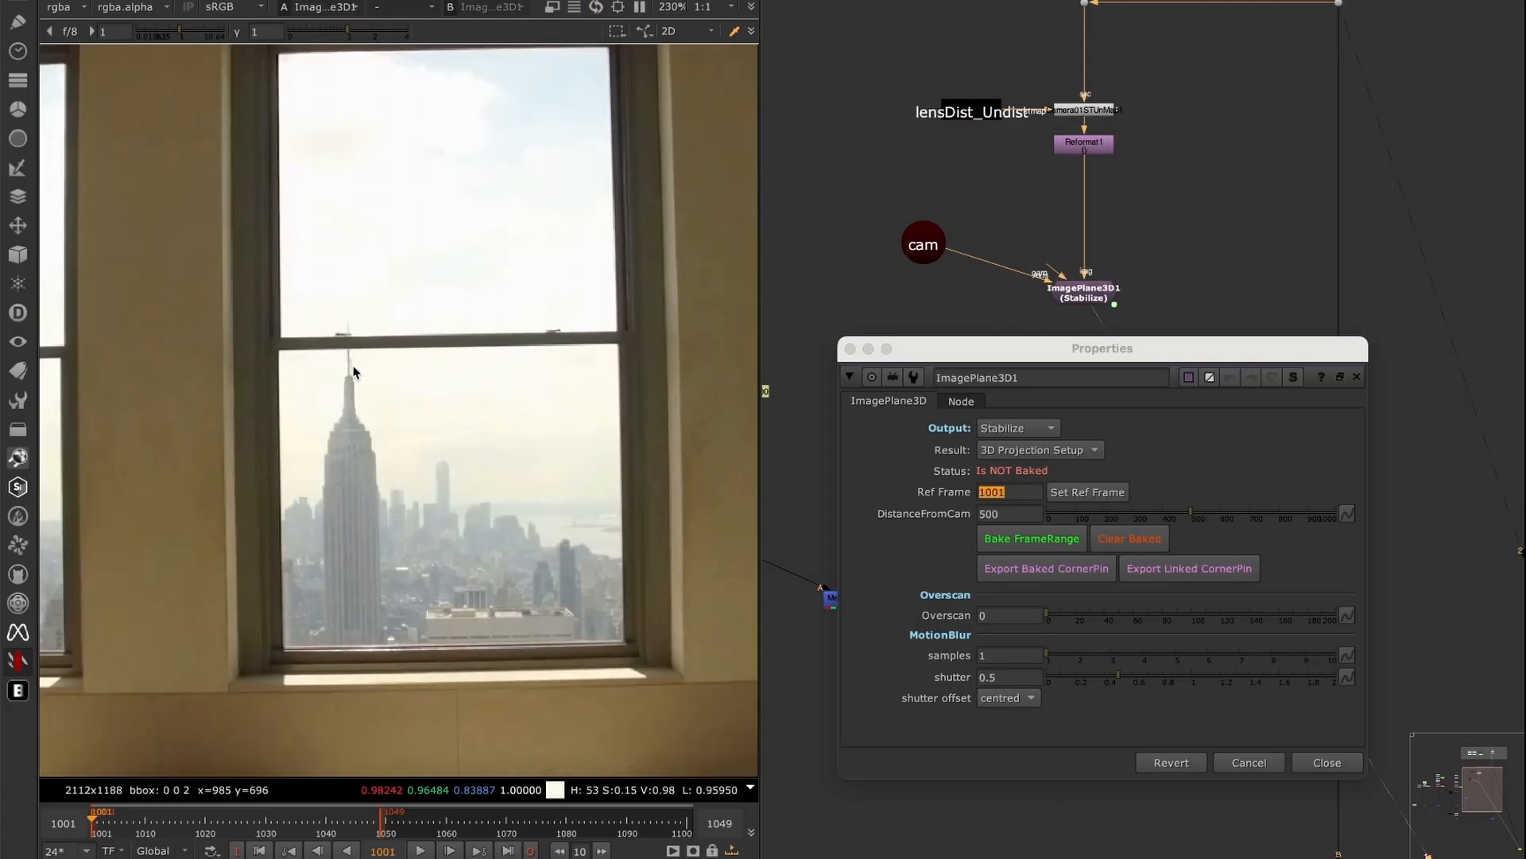
{"action": "scroll", "coordinate": [382, 431], "scroll_direction": "up", "scroll_amount": 5}
{"action": "left_click_drag", "start_coordinate": [320, 492], "coordinate": [432, 317], "text": "ctrl+shift"}
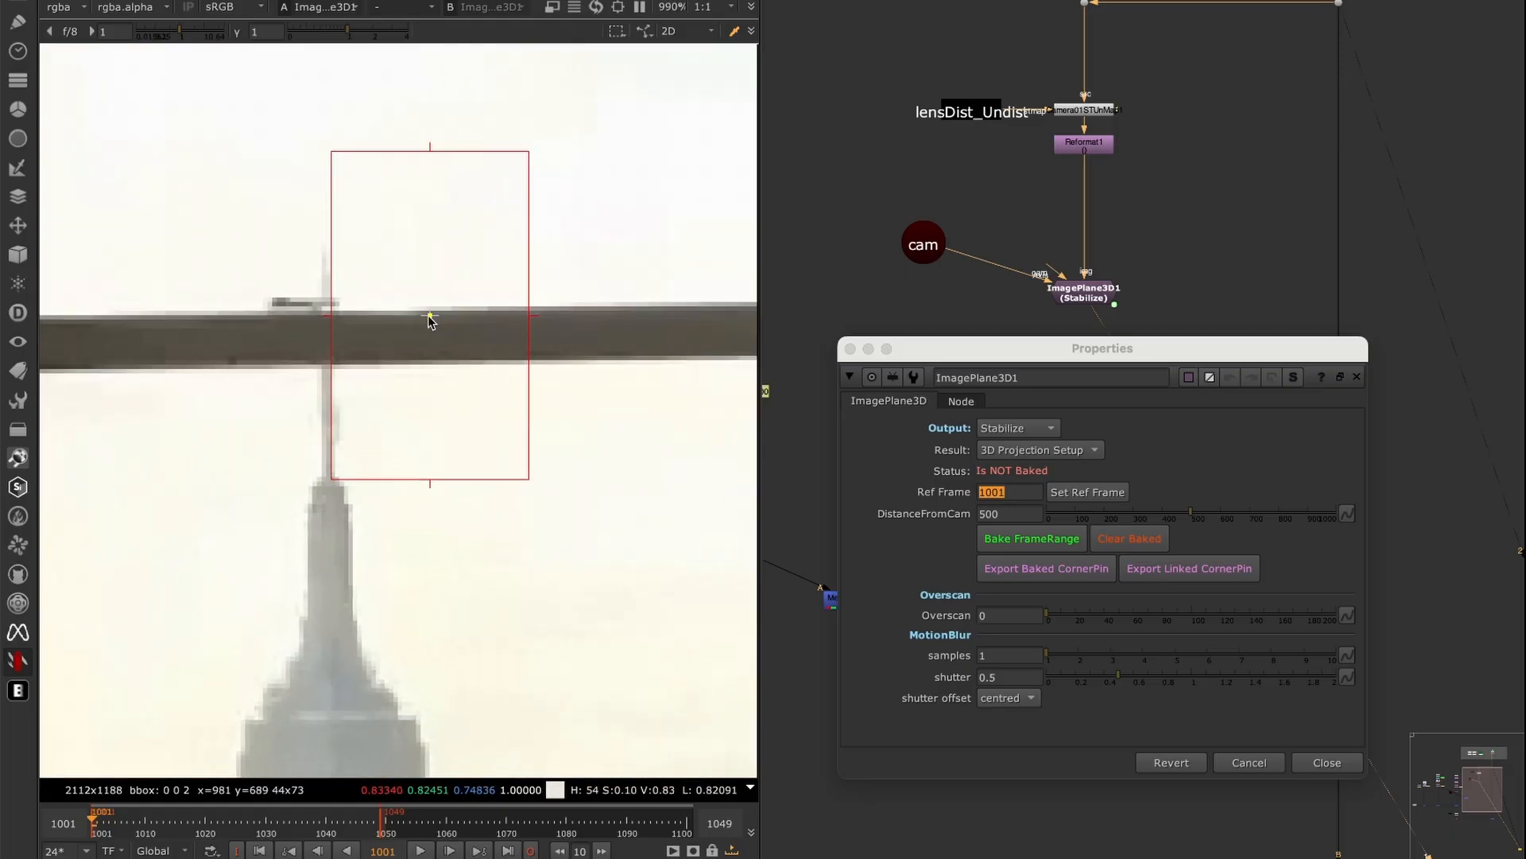
{"action": "scroll", "coordinate": [434, 432], "scroll_direction": "down", "scroll_amount": 5}
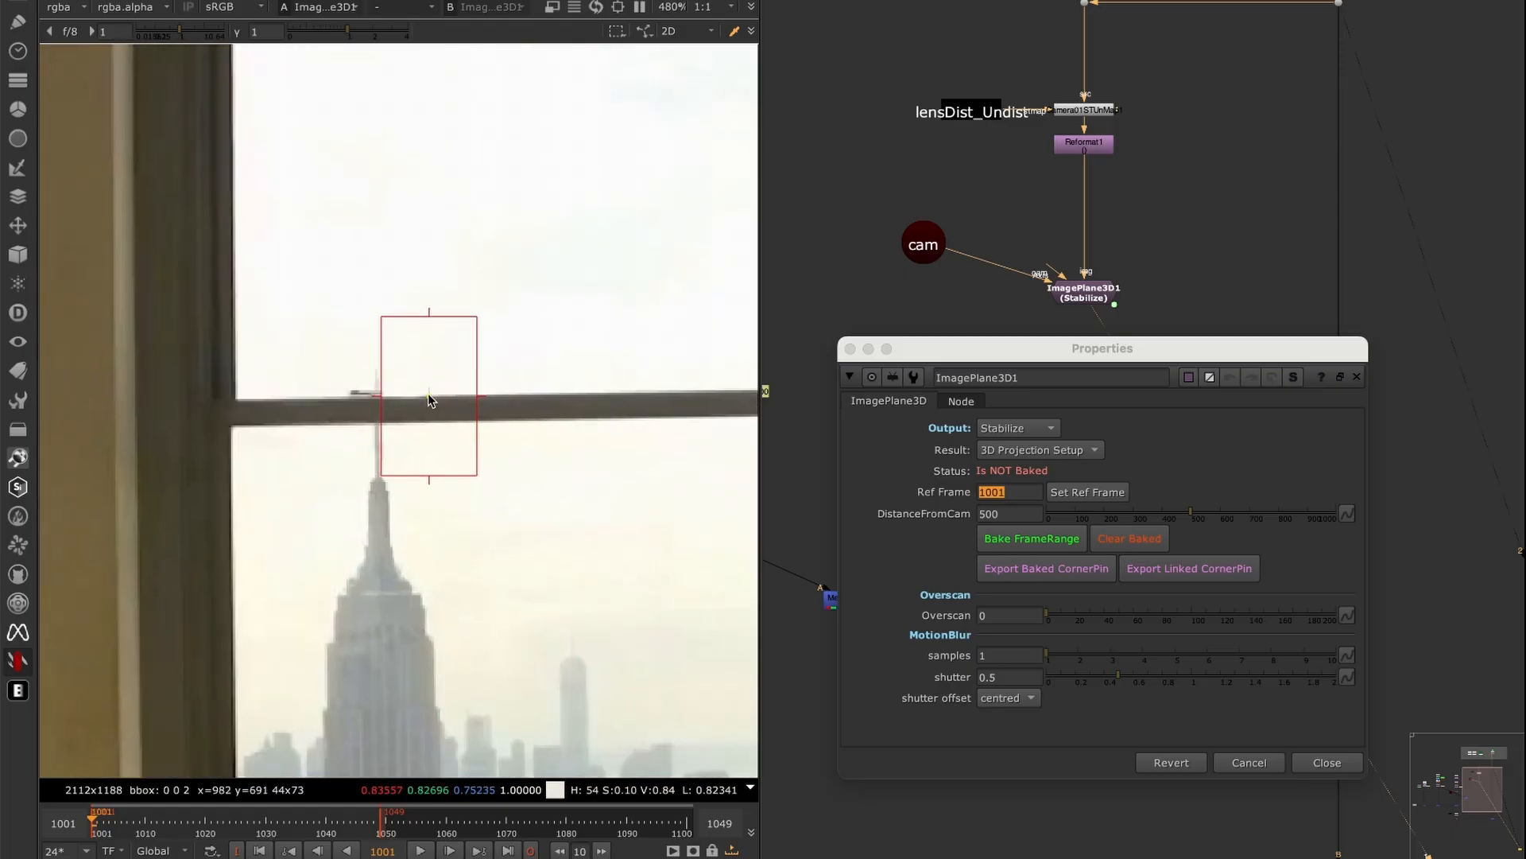
{"action": "scroll", "coordinate": [429, 398], "scroll_direction": "down", "scroll_amount": 4}
- Scrub the stabilized plate to the end of the shot and check the skyscraper against the sample box
{"action": "left_click", "coordinate": [438, 829]}
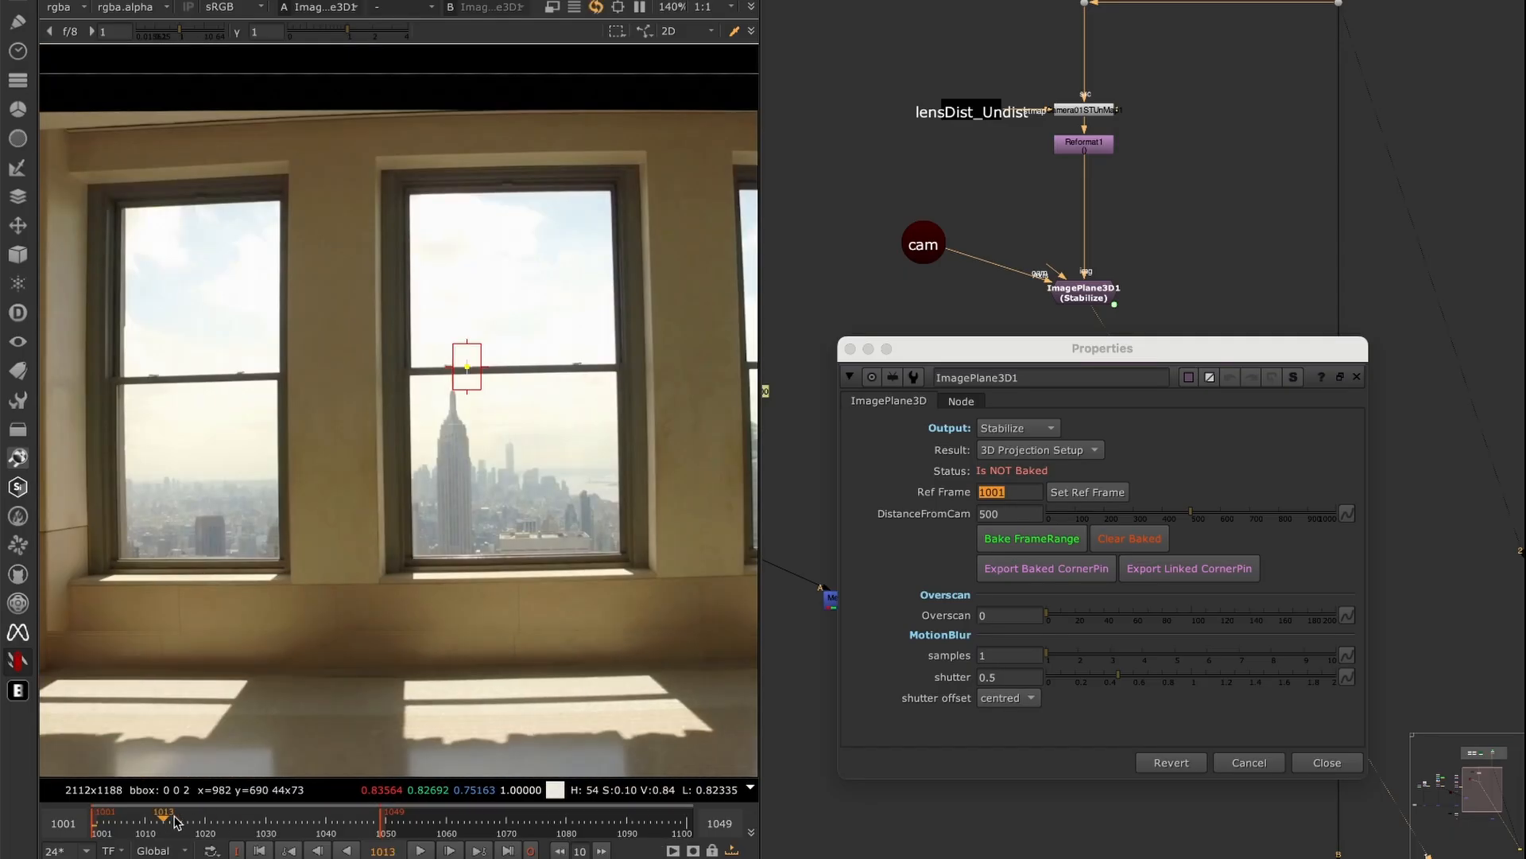
{"action": "left_click_drag", "start_coordinate": [437, 831], "coordinate": [633, 830]}
{"action": "left_click_drag", "start_coordinate": [1017, 513], "coordinate": [957, 522]}
{"action": "left_click", "coordinate": [681, 822]}
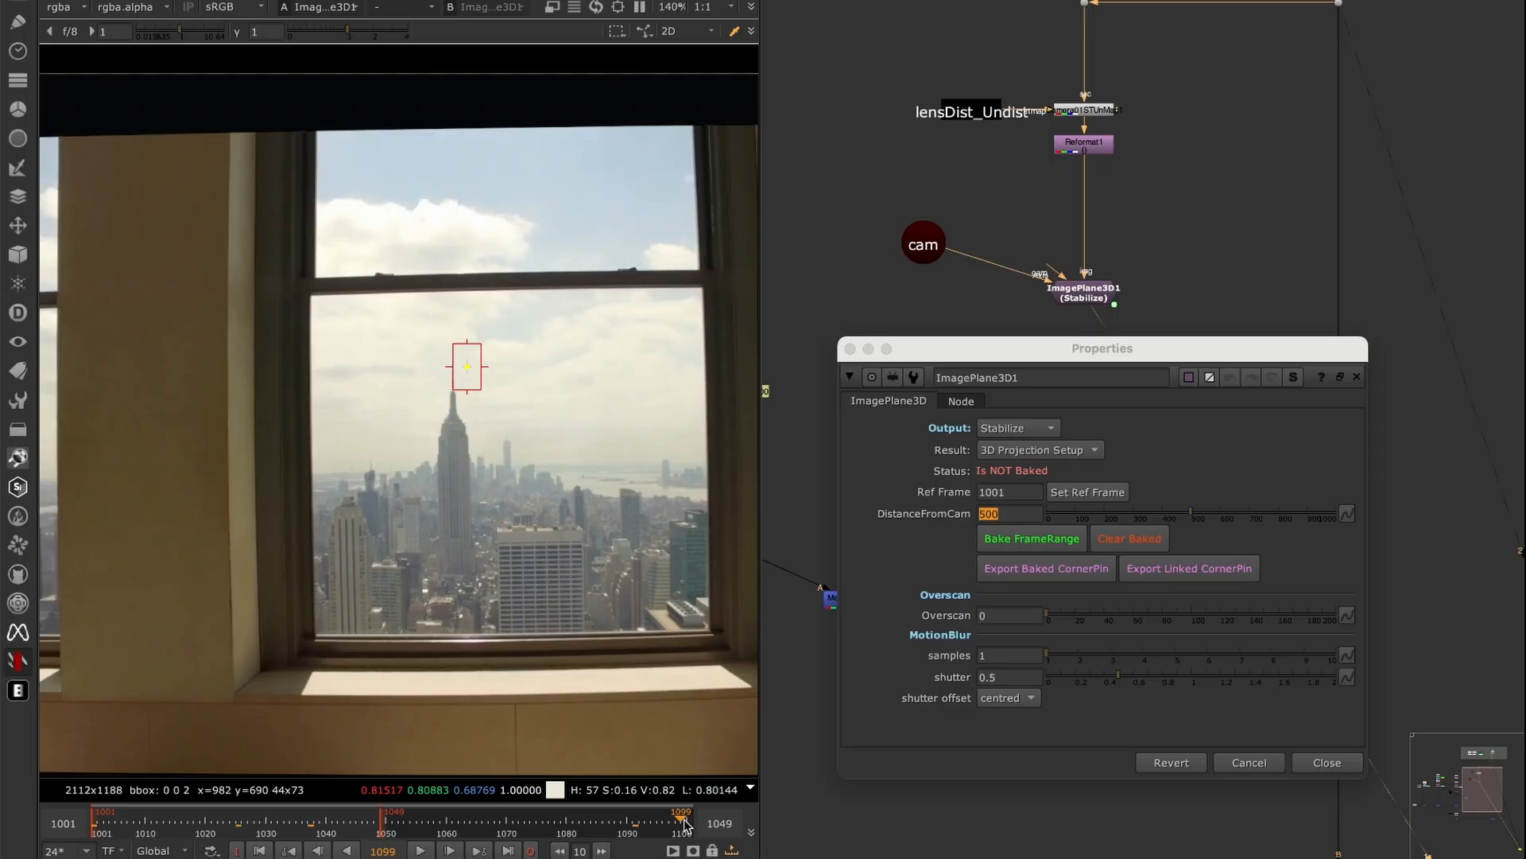
{"action": "left_click_drag", "start_coordinate": [684, 822], "coordinate": [689, 824]}
- Restore the full frame range 1001 to 1100 and compare the spire's position on the first and last frames
{"action": "left_click", "coordinate": [731, 851]}
{"action": "key", "text": "Right"}
{"action": "key", "text": "Left"}
{"action": "middle_click_drag", "start_coordinate": [460, 381], "coordinate": [552, 352], "text": "alt"}
{"action": "key", "text": "Right"}
{"action": "key", "text": "Left"}
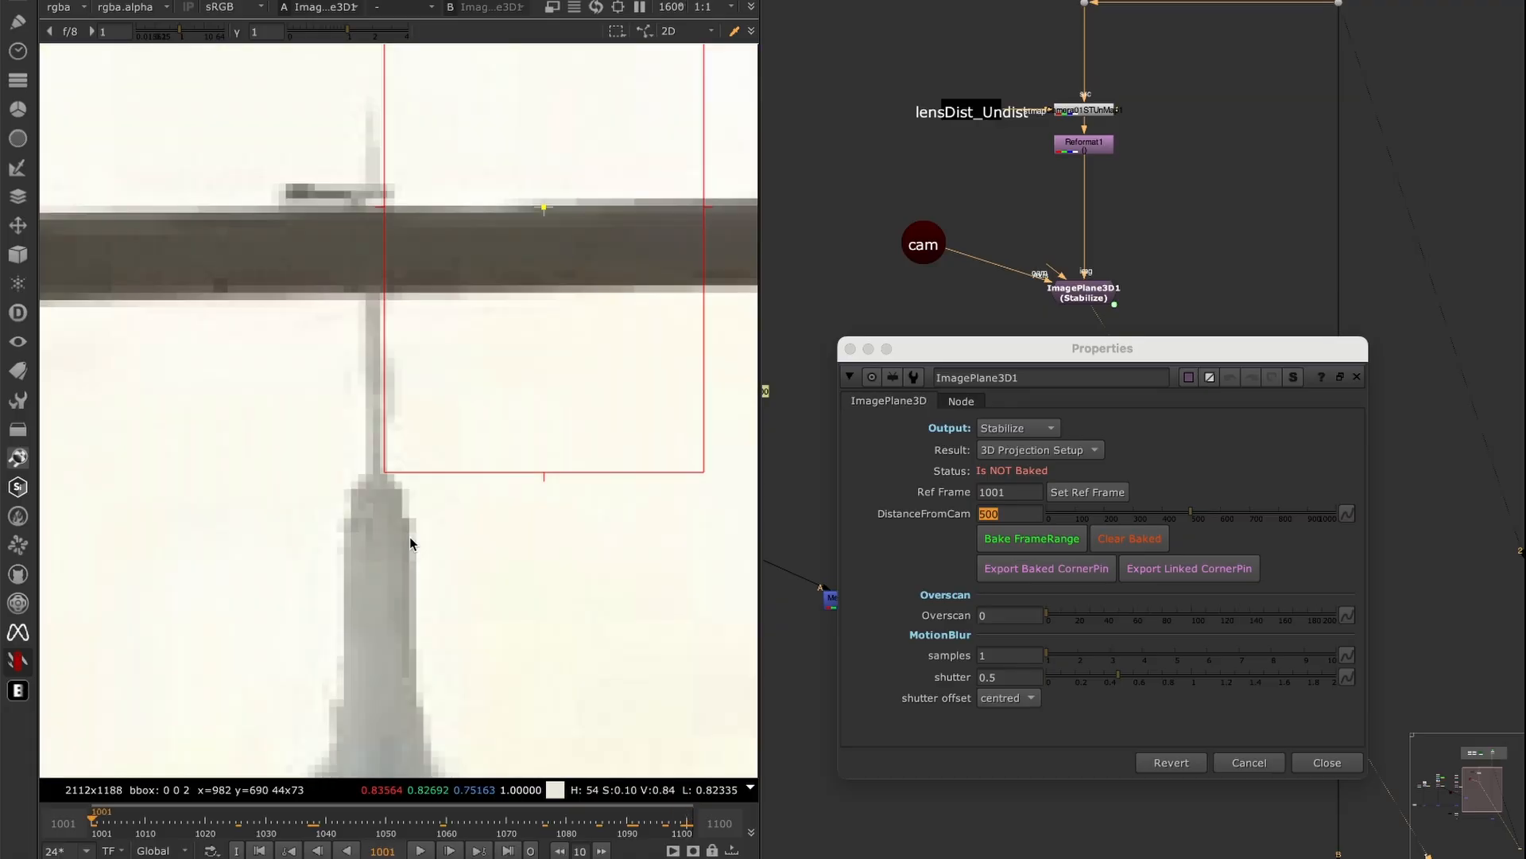
{"action": "key", "text": "End"}
- Set ImagePlane3D1's DistanceFromCam to 540 and compare the spire again at frames 1001 and 1100
{"action": "left_click", "coordinate": [990, 513]}
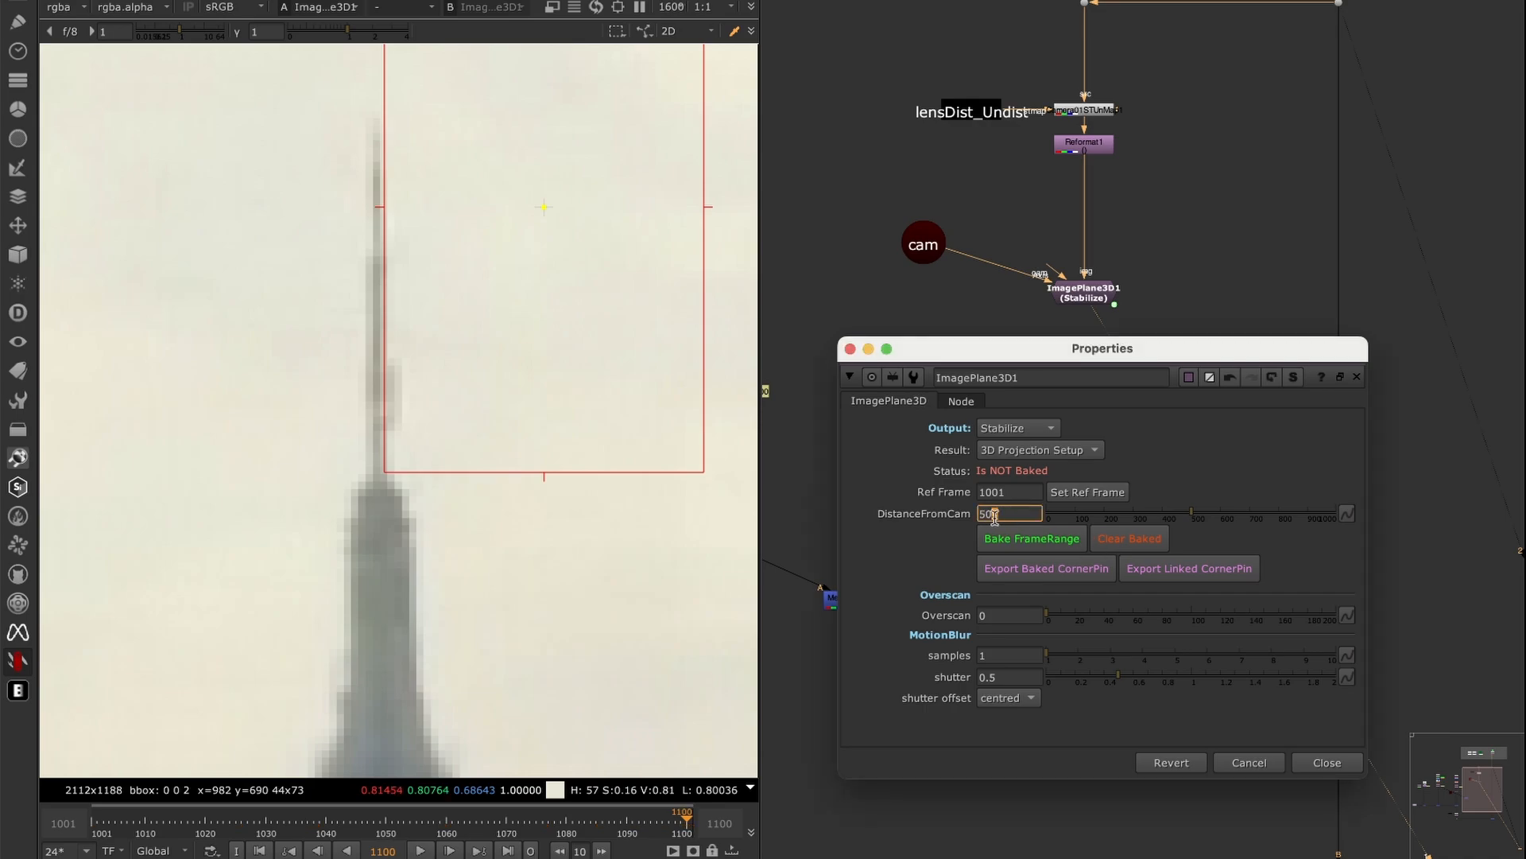
{"action": "mouse_move", "coordinate": [990, 515]}
{"action": "middle_mouse_down"}
{"action": "mouse_move", "coordinate": [1015, 517]}
{"action": "mouse_move", "coordinate": [919, 531]}
{"action": "mouse_move", "coordinate": [1036, 510]}
{"action": "mouse_move", "coordinate": [1014, 514]}
{"action": "middle_mouse_up"}
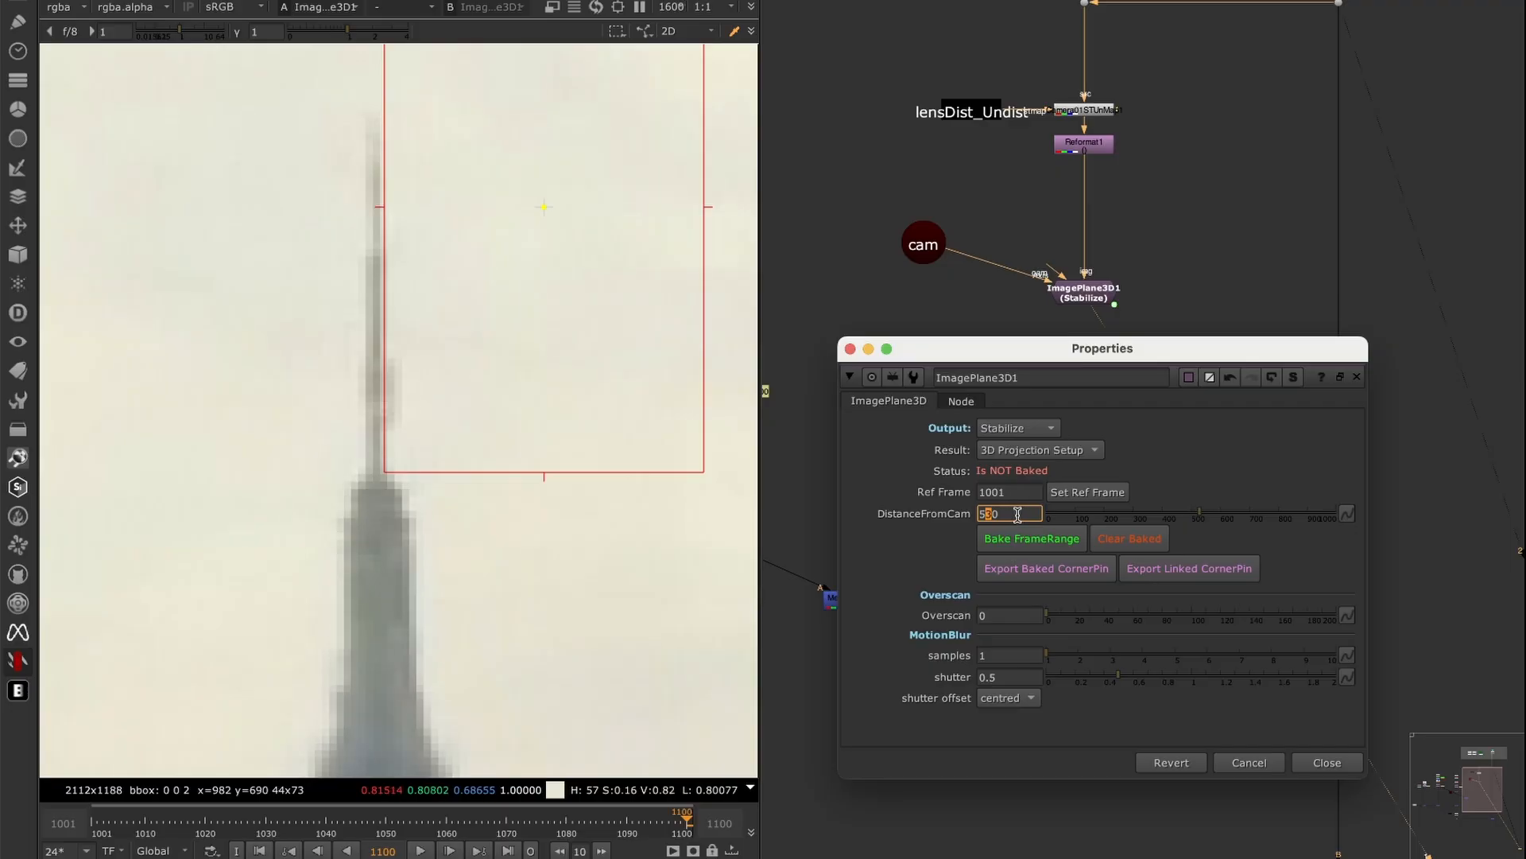
{"action": "middle_click_drag", "start_coordinate": [485, 678], "coordinate": [466, 664]}
{"action": "left_click", "coordinate": [427, 701]}
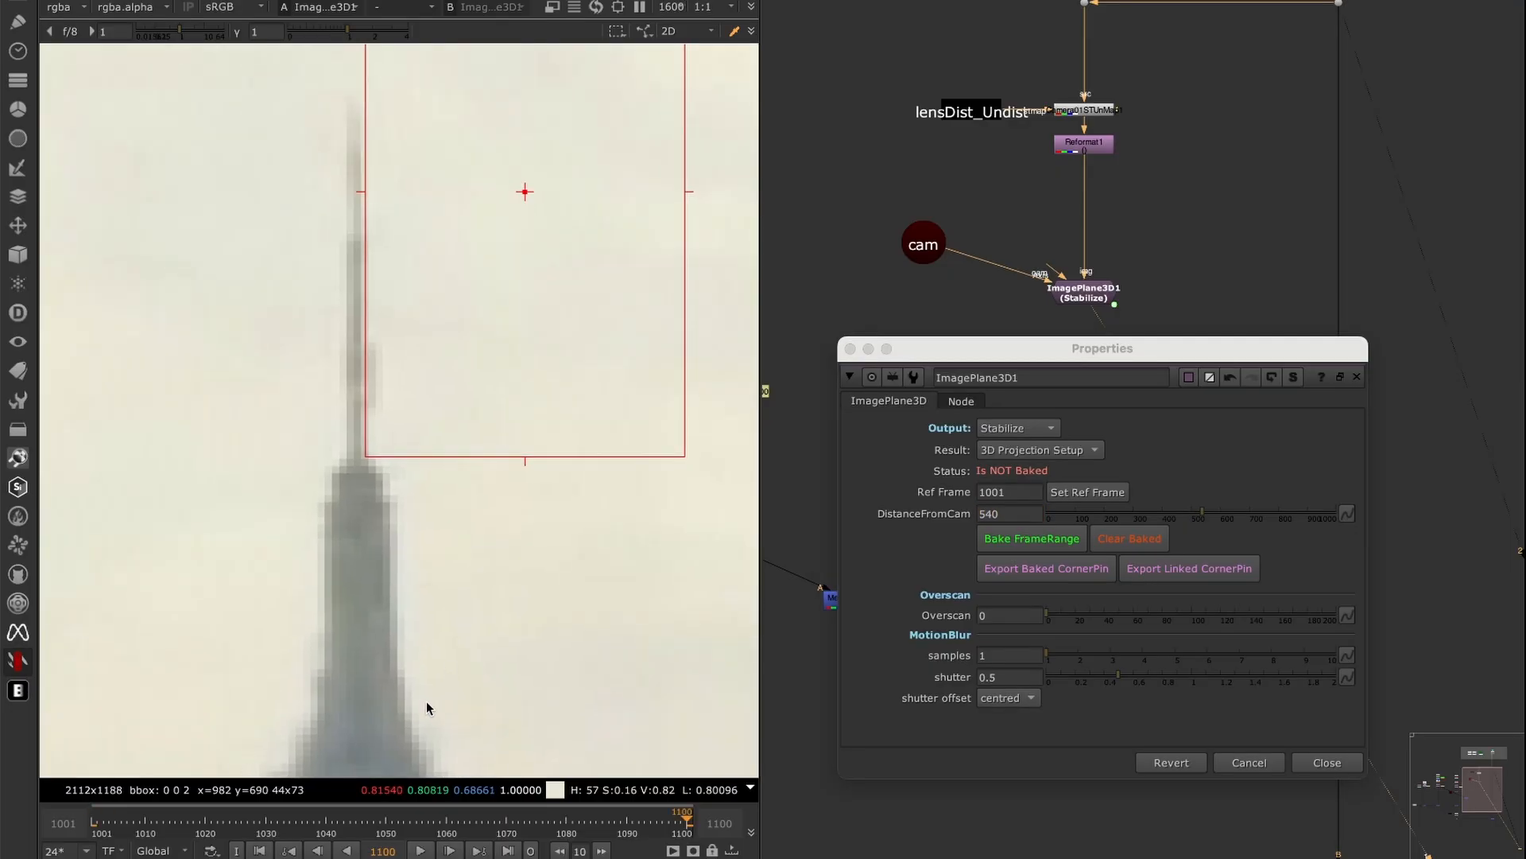
{"action": "key", "text": "Home"}
{"action": "key", "text": "End"}
{"action": "key", "text": "Home"}
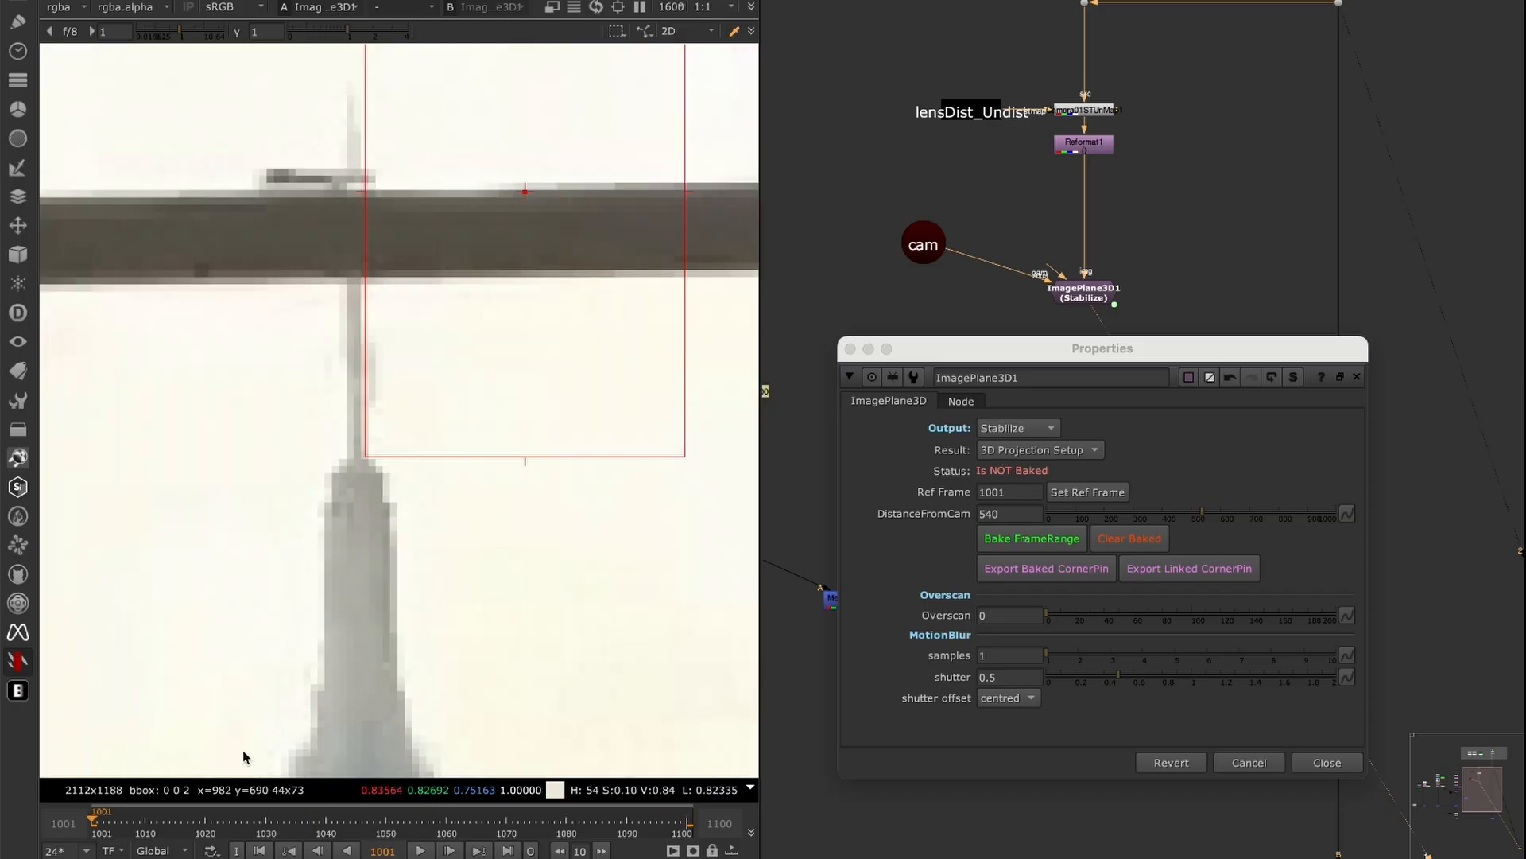
- Switch ImagePlane3D1's output to Matchmove and close its properties
{"action": "scroll", "coordinate": [576, 542], "scroll_direction": "down", "scroll_amount": 3}
{"action": "middle_click_drag", "start_coordinate": [522, 644], "coordinate": [394, 503]}
{"action": "left_click", "coordinate": [1026, 428]}
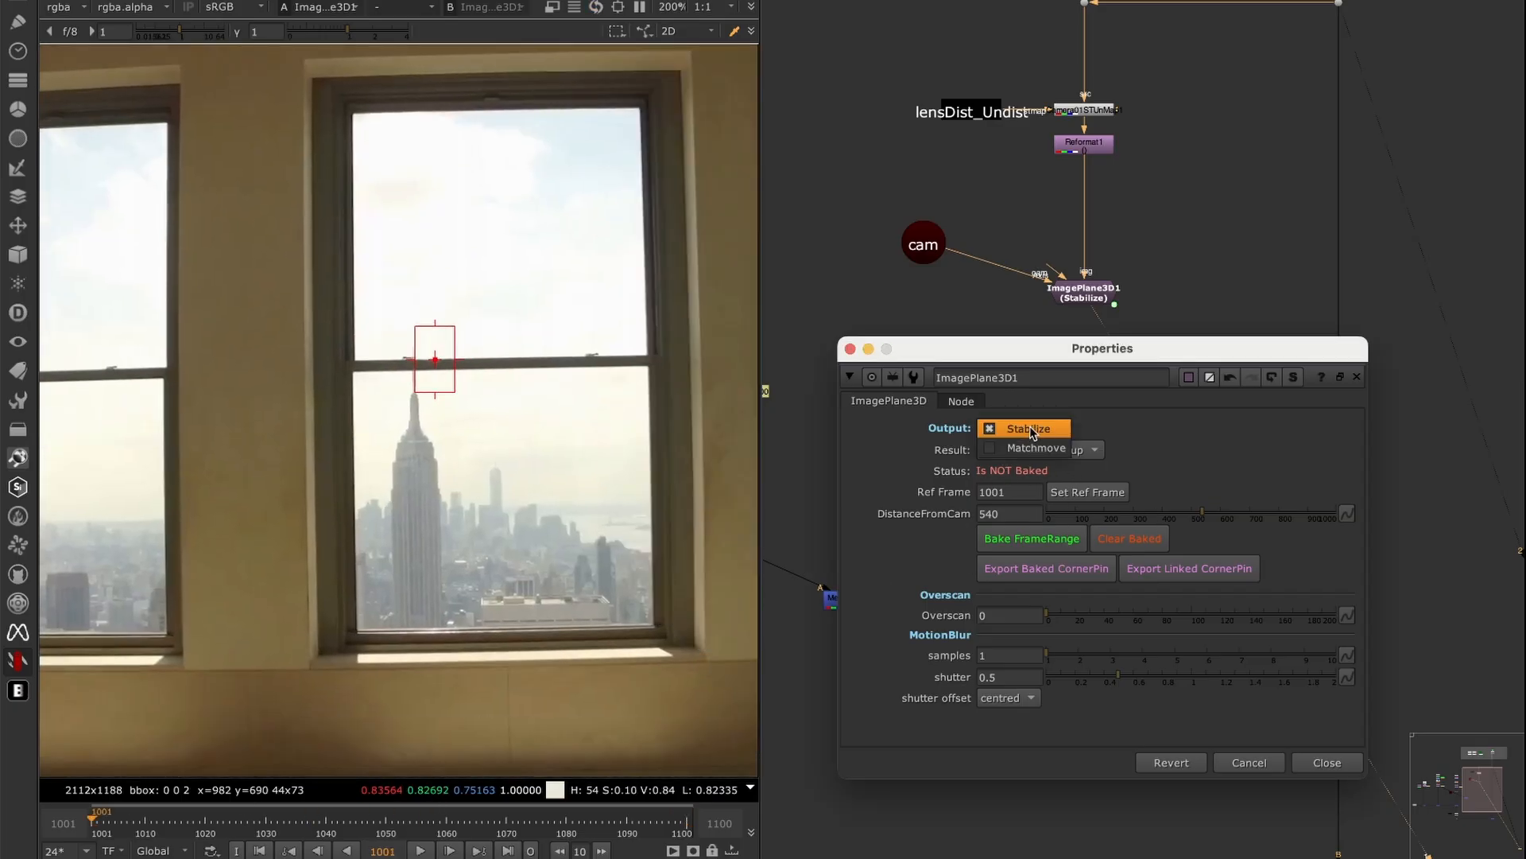
{"action": "left_click", "coordinate": [1026, 447]}
{"action": "left_click", "coordinate": [1311, 763]}
- Move ImagePlane3D1 and its cam stamp from the undistorted plate to below Reformat6 in the Kong silhouette branch
{"action": "left_click_drag", "start_coordinate": [1185, 211], "coordinate": [895, 310]}
{"action": "key", "text": "Delete"}
{"action": "scroll", "coordinate": [1190, 367], "scroll_direction": "down", "scroll_amount": 5}
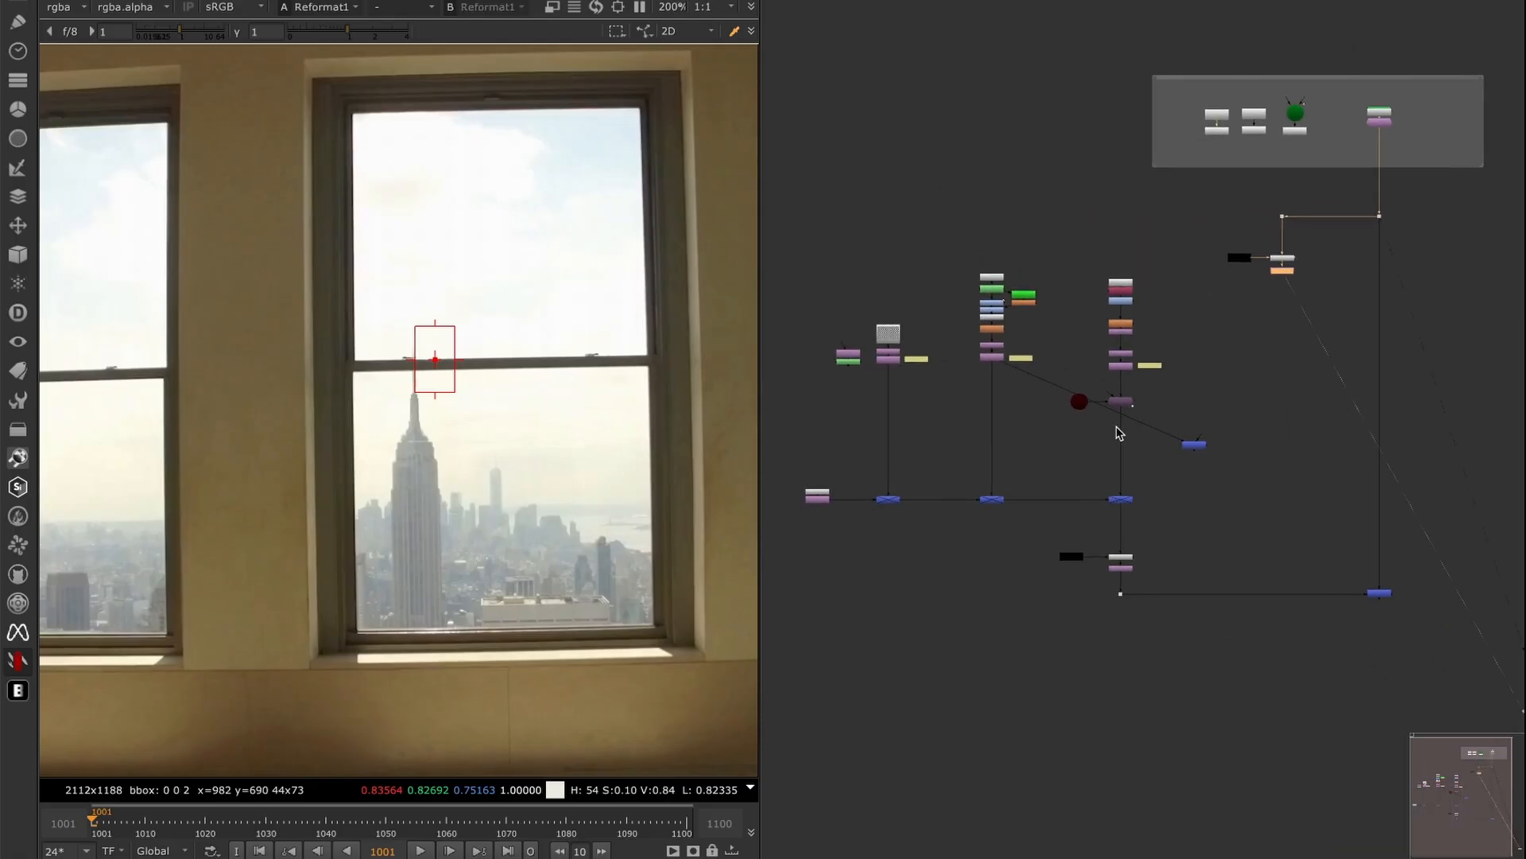
{"action": "scroll", "coordinate": [1057, 383], "scroll_direction": "up", "scroll_amount": 6}
{"action": "key", "text": "ctrl+v"}
{"action": "left_click_drag", "start_coordinate": [1111, 499], "coordinate": [988, 414]}
{"action": "left_click", "coordinate": [882, 386]}
{"action": "left_click_drag", "start_coordinate": [803, 368], "coordinate": [848, 418]}
{"action": "left_click", "coordinate": [984, 419]}
- Connect Merge2's A input to the Kong branch's ImagePlane3D1 and its B input to Reformat1, and display Merge2
{"action": "scroll", "coordinate": [1107, 426], "scroll_direction": "down", "scroll_amount": 5}
{"action": "middle_click_drag", "start_coordinate": [1203, 510], "coordinate": [1034, 500]}
{"action": "left_click_drag", "start_coordinate": [1213, 421], "coordinate": [1120, 489]}
{"action": "left_click_drag", "start_coordinate": [893, 375], "coordinate": [896, 412]}
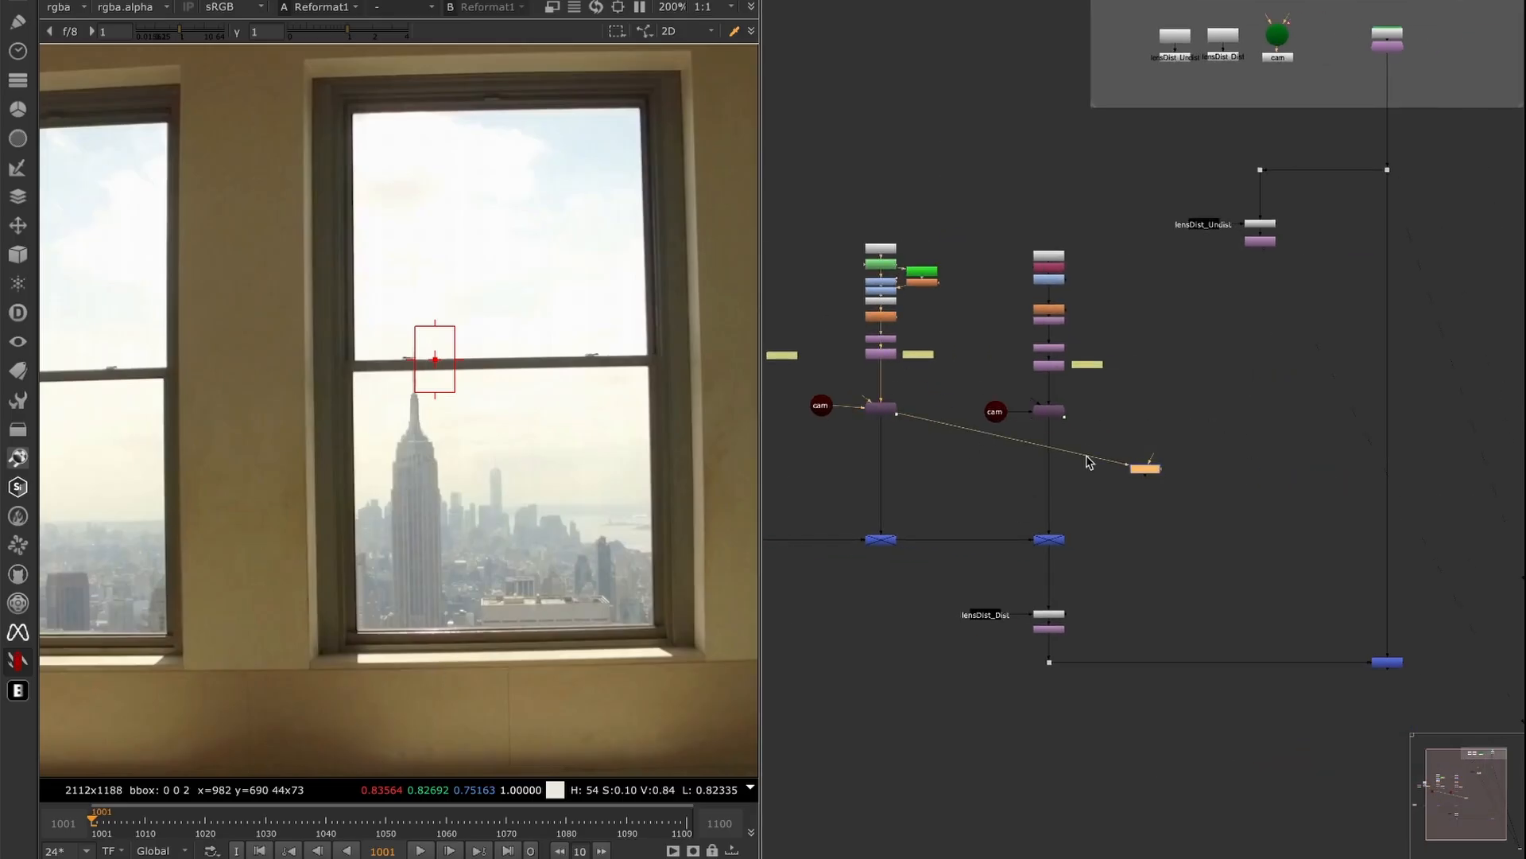
{"action": "left_click_drag", "start_coordinate": [1253, 261], "coordinate": [1261, 243]}
{"action": "left_click_drag", "start_coordinate": [1209, 435], "coordinate": [1109, 515]}
{"action": "key", "text": "1"}
- Toggle the Kong branch's ImagePlane3D1 and compare the silhouette's placement on the spire at frame 1001
{"action": "scroll", "coordinate": [393, 481], "scroll_direction": "up", "scroll_amount": 4}
{"action": "left_click_drag", "start_coordinate": [914, 383], "coordinate": [876, 449]}
{"action": "key", "text": "d"}
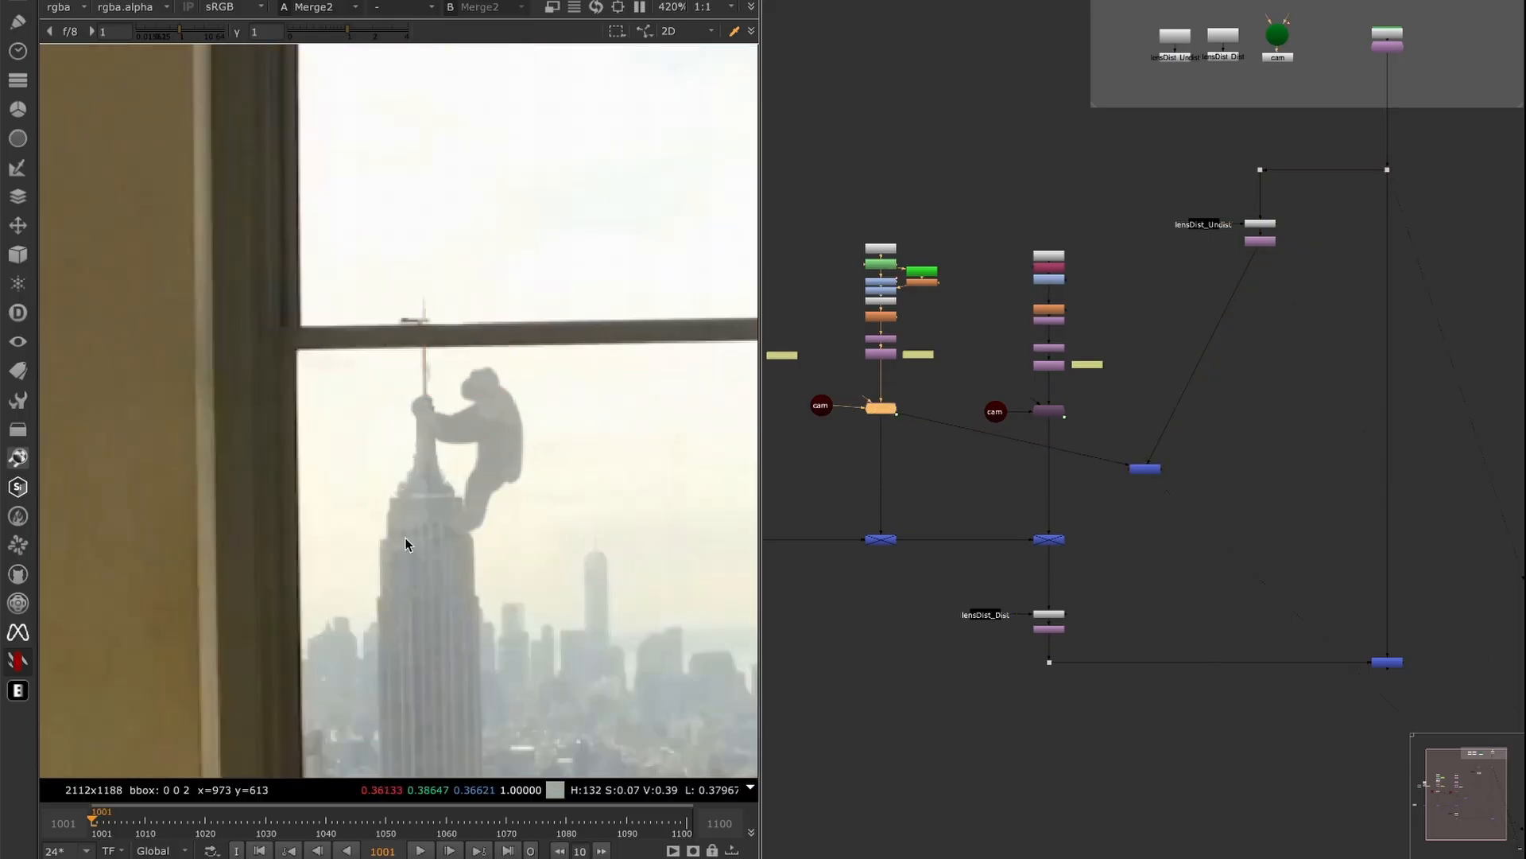
- Play the matchmoved Kong composite over the undistorted plate and return to frame 1001
{"action": "scroll", "coordinate": [407, 548], "scroll_direction": "down", "scroll_amount": 4}
{"action": "left_click", "coordinate": [419, 851]}
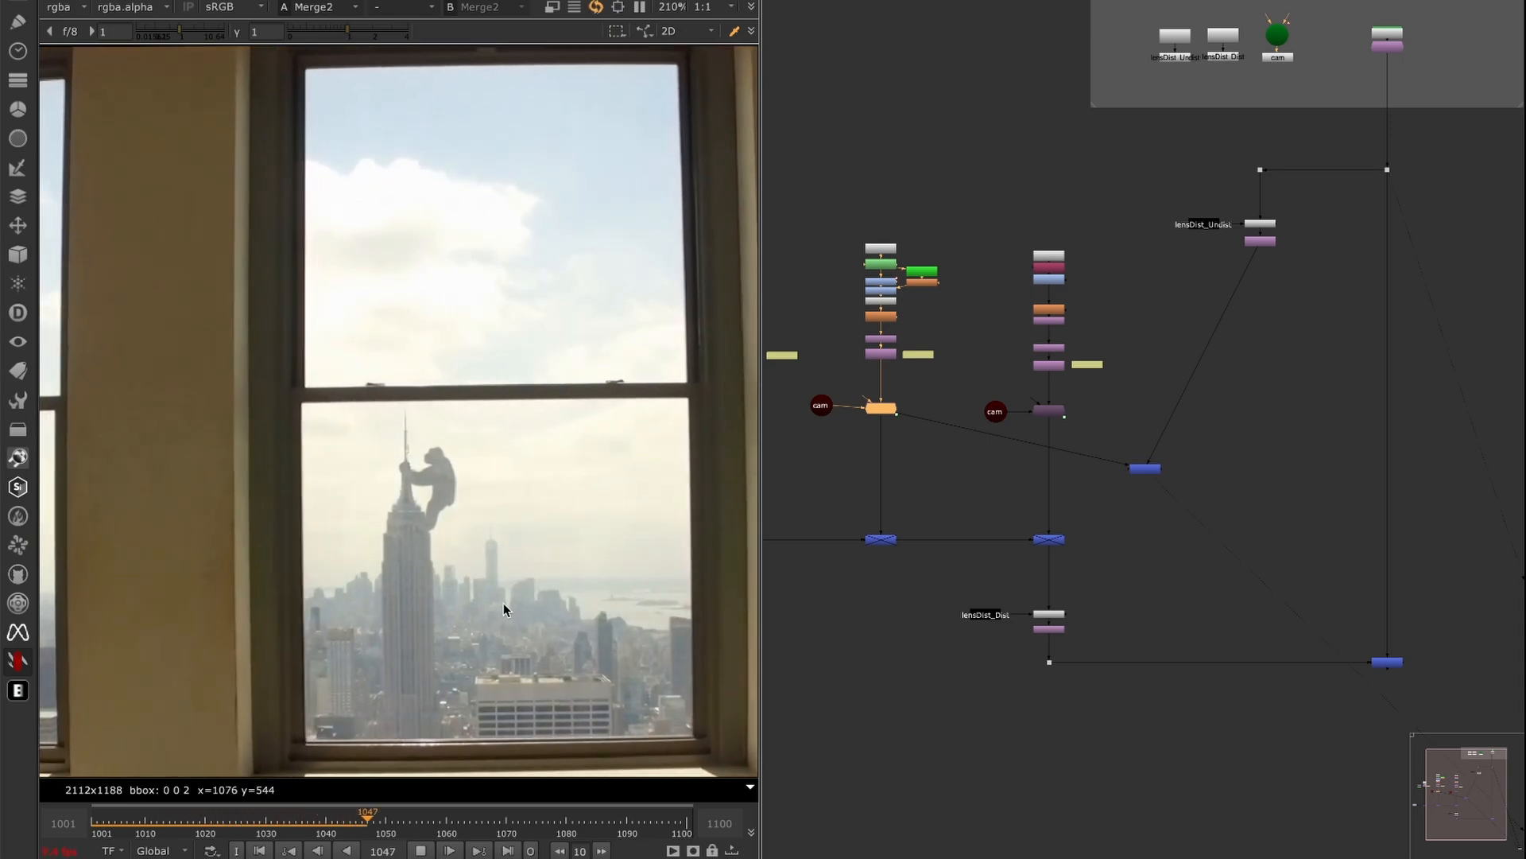
{"action": "left_click", "coordinate": [260, 851]}
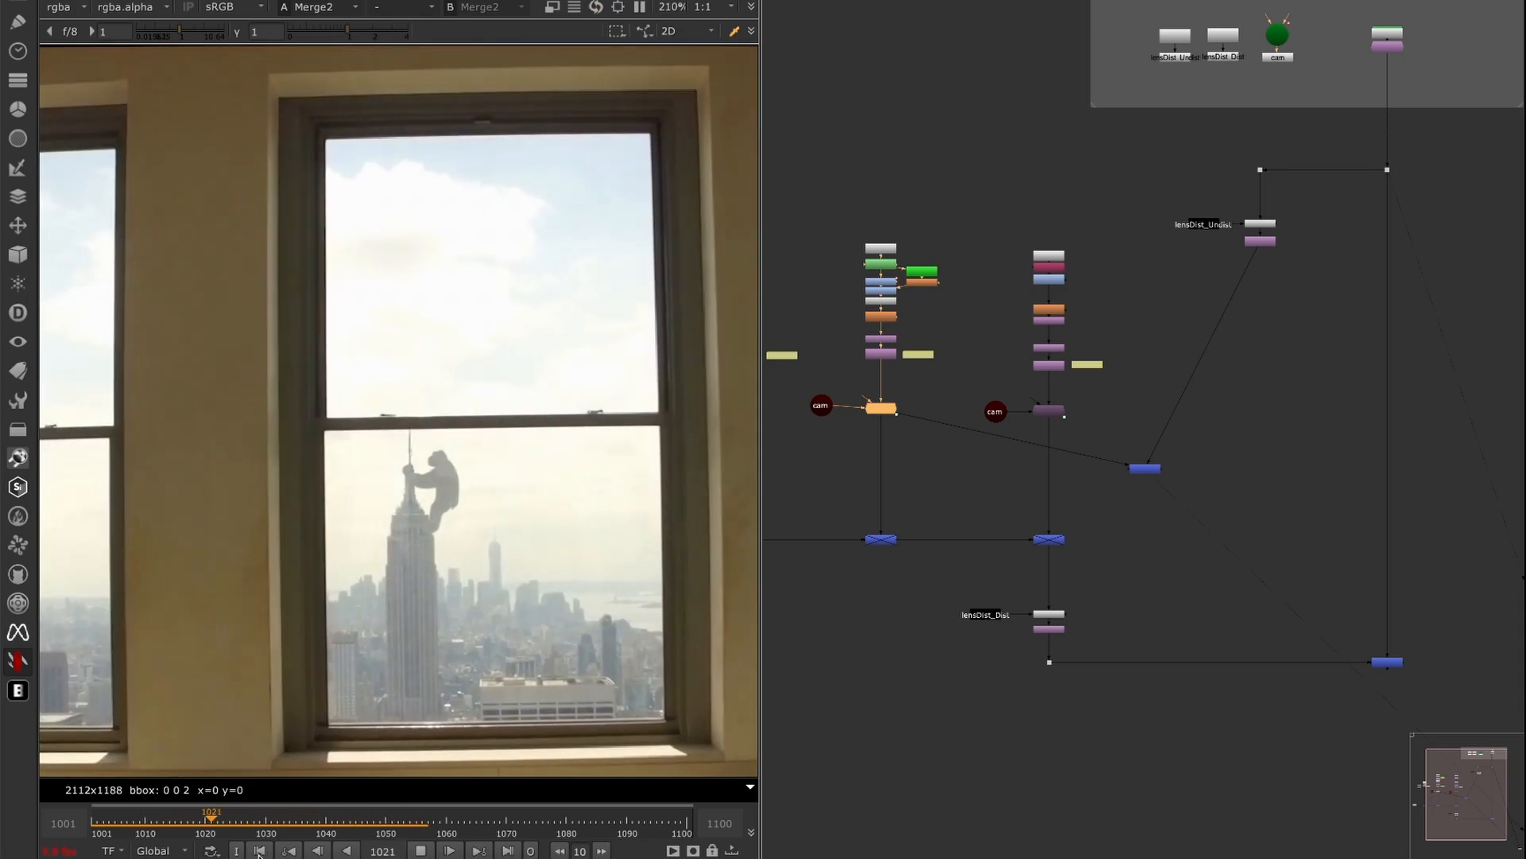
{"action": "left_click", "coordinate": [420, 851]}
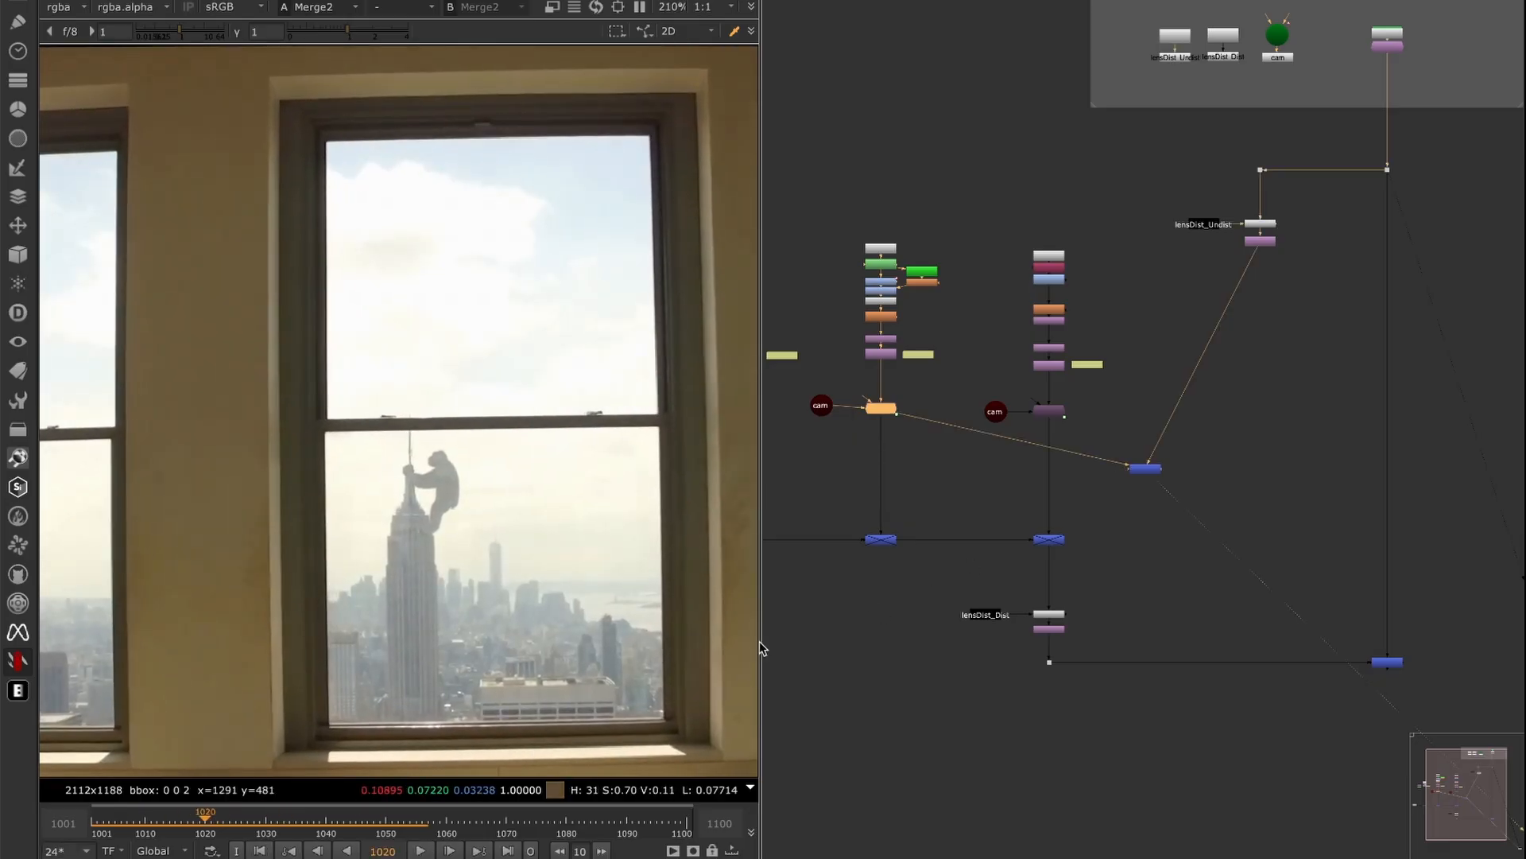
{"action": "left_click", "coordinate": [260, 851]}
- Connect Merge2's A input to the reformat node at the end of the CheckerBoard1 branch
{"action": "scroll", "coordinate": [1232, 461], "scroll_direction": "down", "scroll_amount": 5}
{"action": "scroll", "coordinate": [1033, 457], "scroll_direction": "up", "scroll_amount": 4}
{"action": "left_click_drag", "start_coordinate": [1086, 269], "coordinate": [936, 407]}
{"action": "middle_click_drag", "start_coordinate": [1150, 456], "coordinate": [1033, 433]}
{"action": "scroll", "coordinate": [1089, 418], "scroll_direction": "up", "scroll_amount": 1}
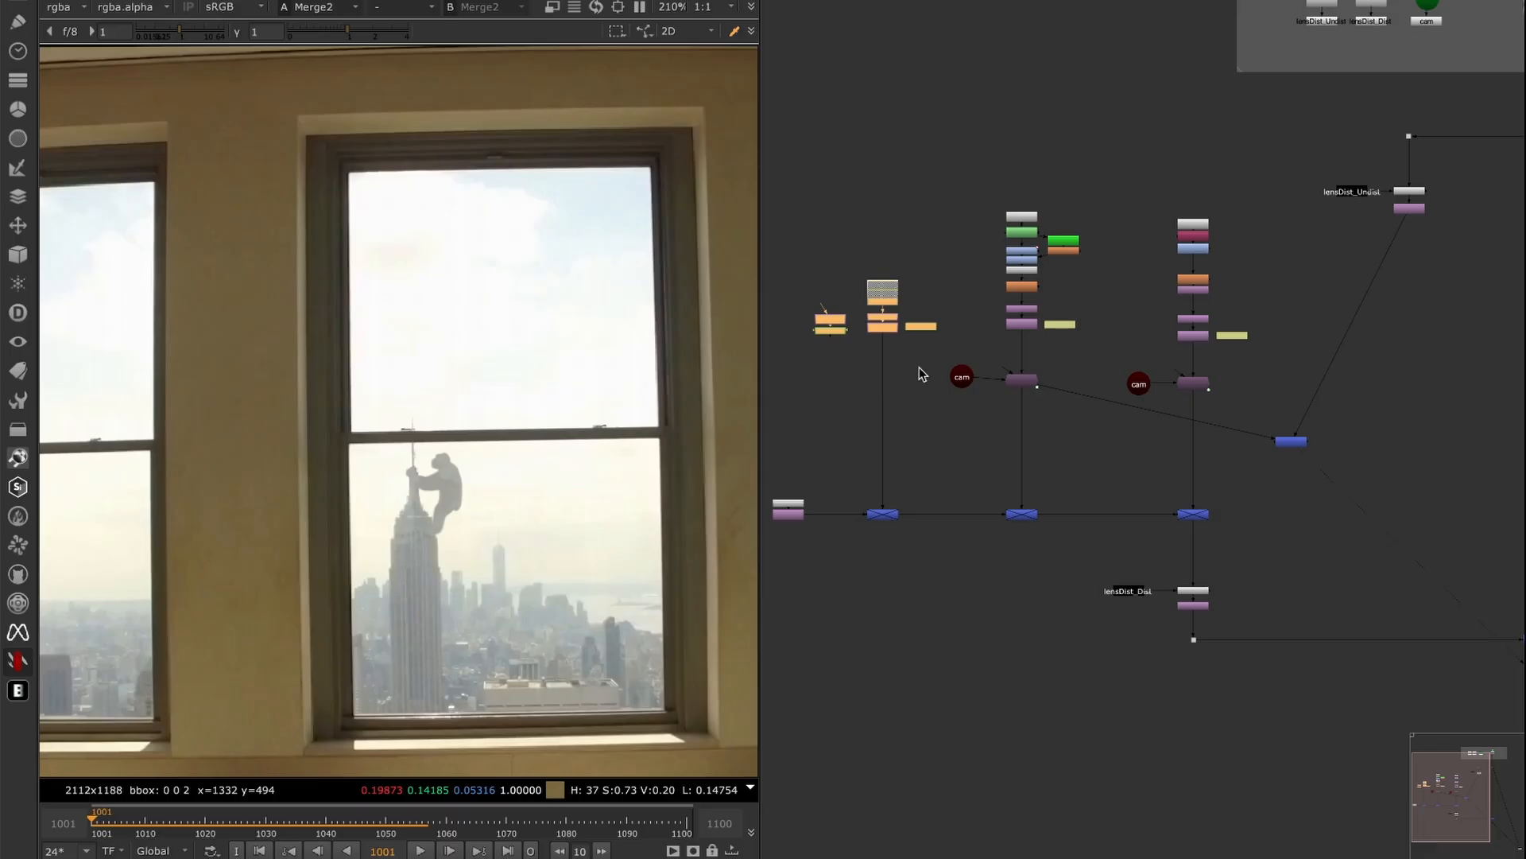
{"action": "middle_click_drag", "start_coordinate": [924, 373], "coordinate": [994, 365]}
{"action": "left_click_drag", "start_coordinate": [1043, 456], "coordinate": [1319, 554]}
{"action": "scroll", "coordinate": [962, 318], "scroll_direction": "up", "scroll_amount": 3}
{"action": "left_click_drag", "start_coordinate": [1250, 447], "coordinate": [940, 337]}
- Examine where the checkerboard overlaps the middle window, its sill and the wall below at frame 1001
{"action": "scroll", "coordinate": [684, 548], "scroll_direction": "down", "scroll_amount": 8}
{"action": "scroll", "coordinate": [660, 580], "scroll_direction": "up", "scroll_amount": 5}
{"action": "scroll", "coordinate": [690, 566], "scroll_direction": "up", "scroll_amount": 5}
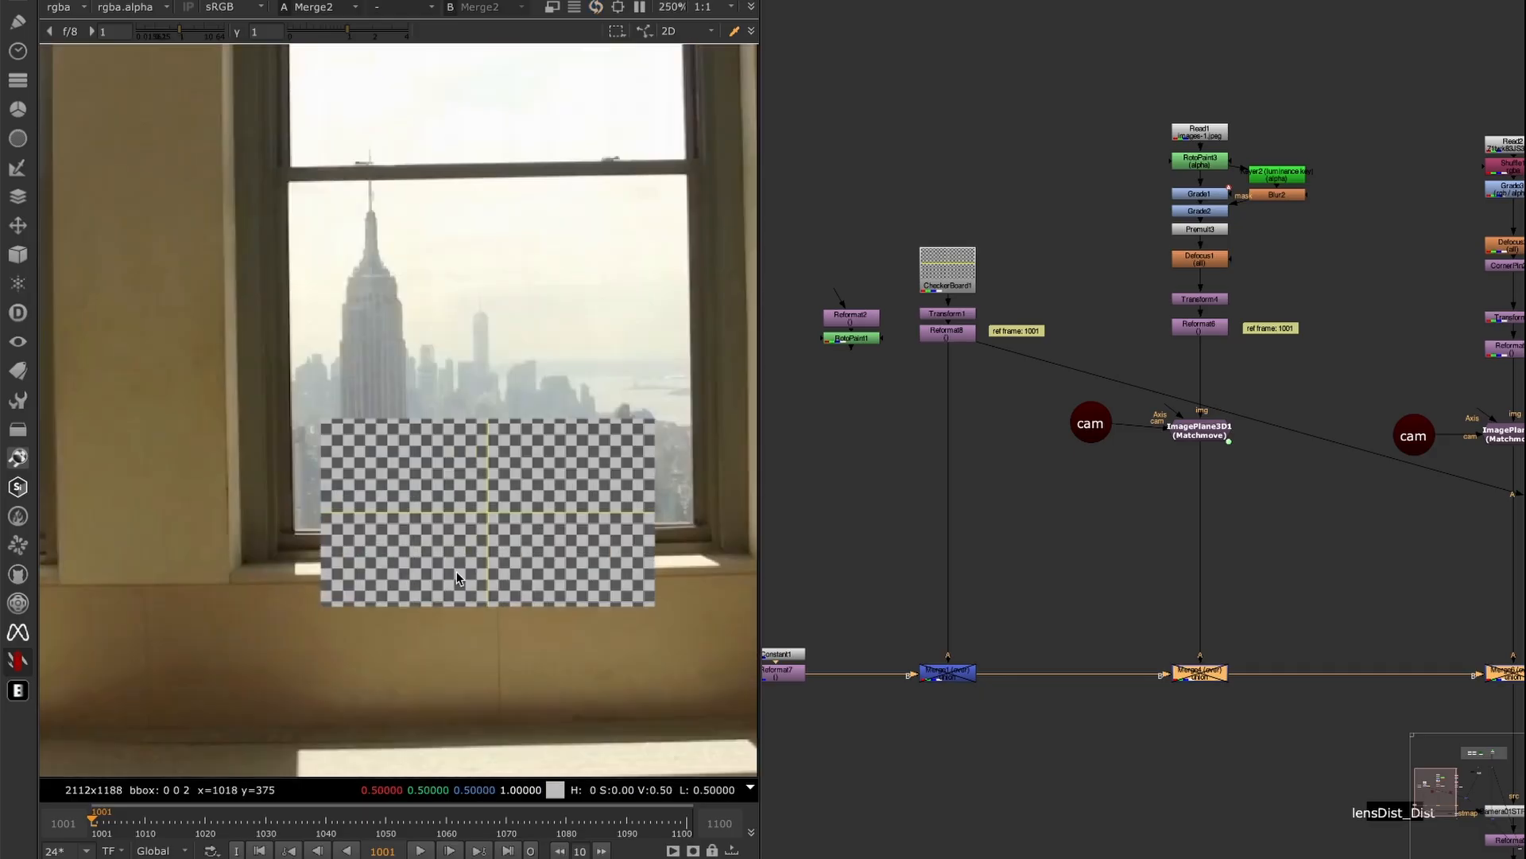
{"action": "left_click_drag", "start_coordinate": [309, 366], "coordinate": [698, 661]}
{"action": "scroll", "coordinate": [628, 644], "scroll_direction": "down", "scroll_amount": 5}
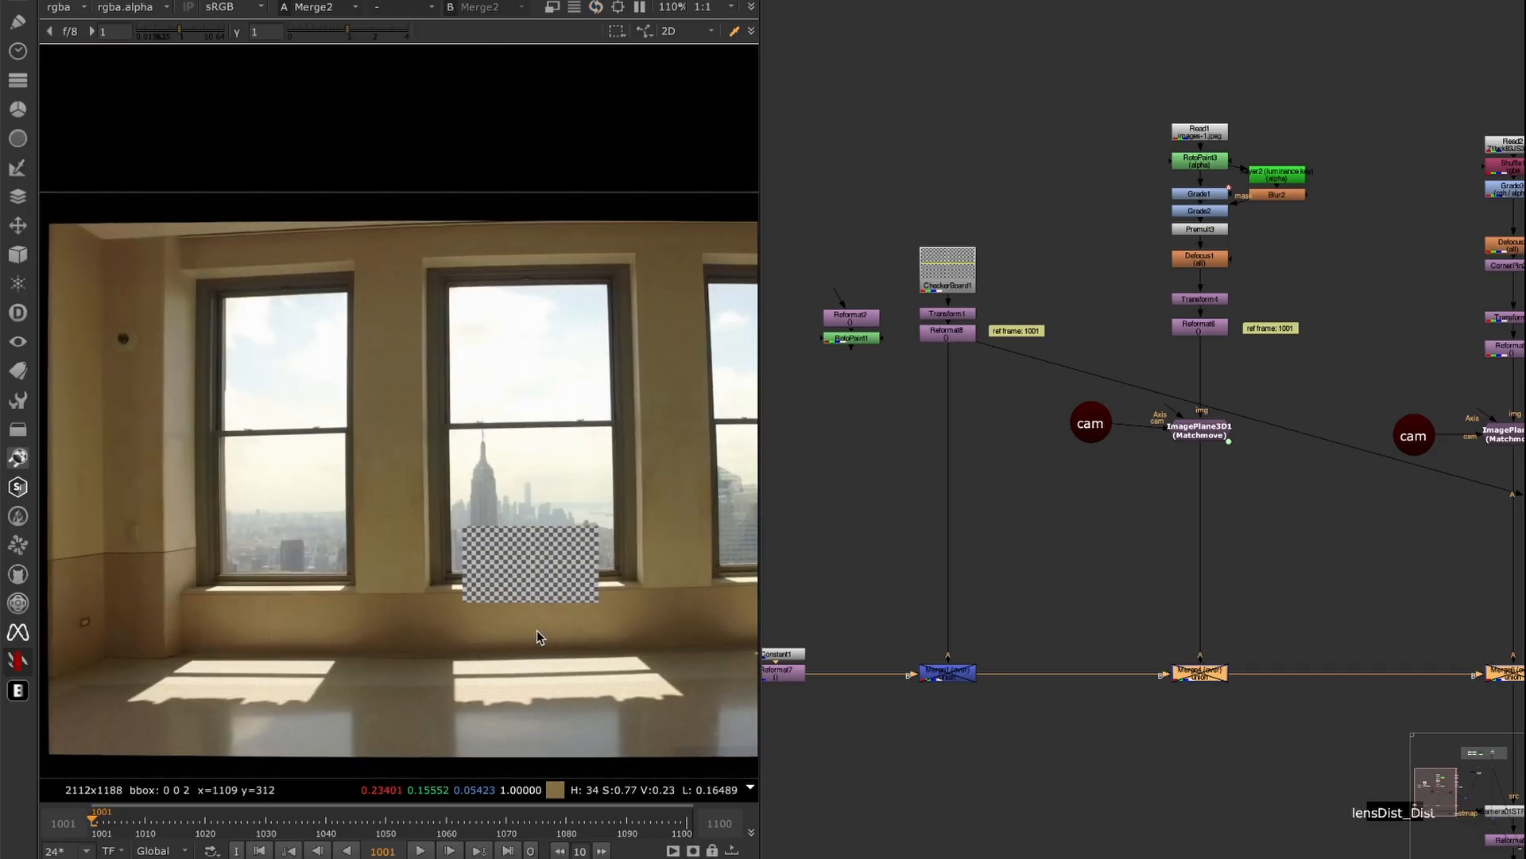
{"action": "scroll", "coordinate": [555, 627], "scroll_direction": "up", "scroll_amount": 4}
{"action": "scroll", "coordinate": [403, 598], "scroll_direction": "down", "scroll_amount": 3}
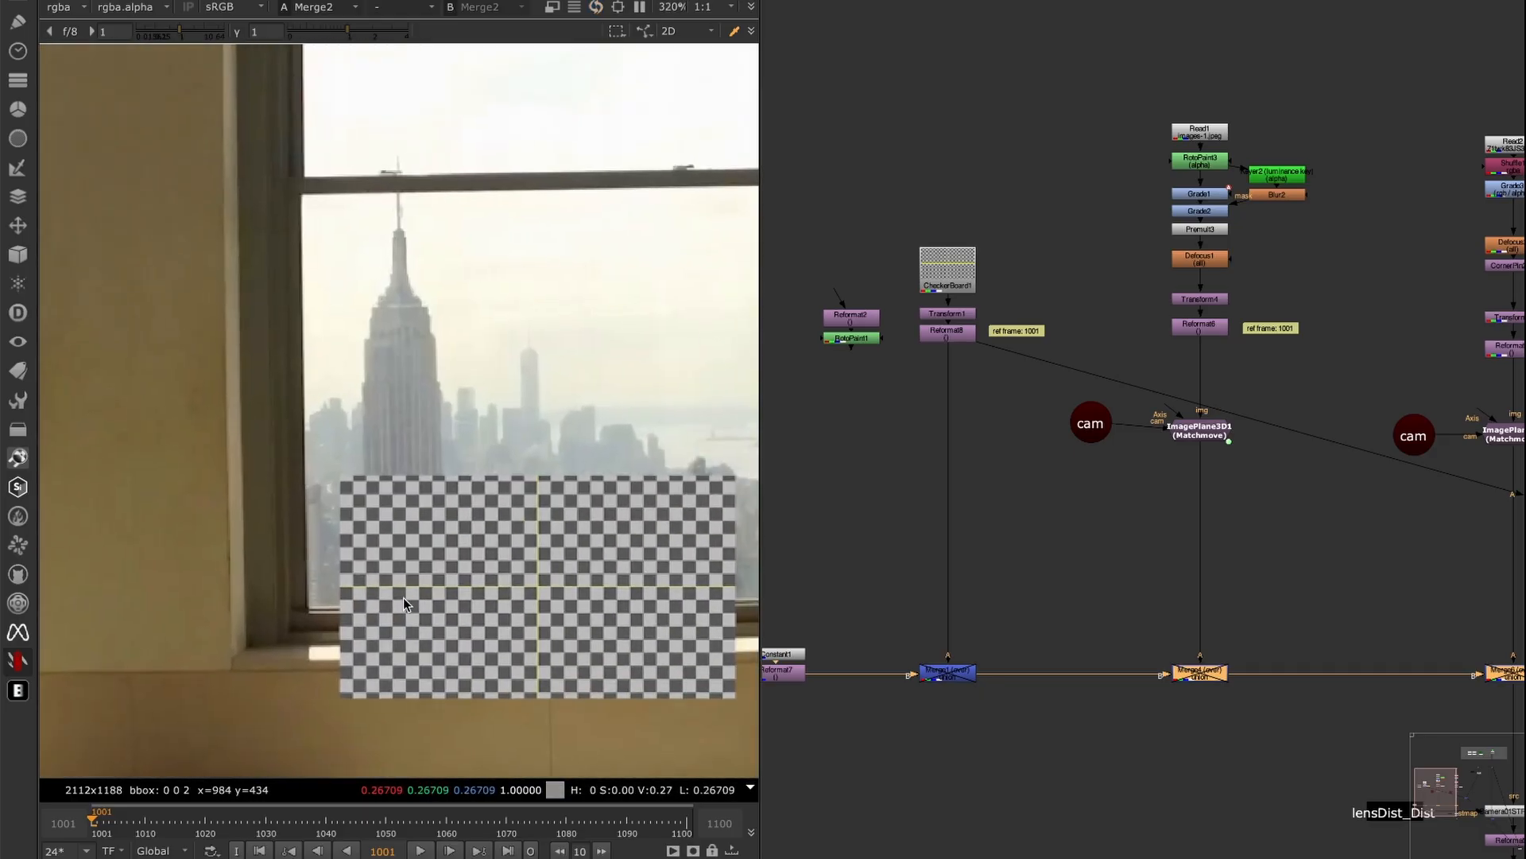
{"action": "scroll", "coordinate": [1084, 487], "scroll_direction": "down", "scroll_amount": 3}
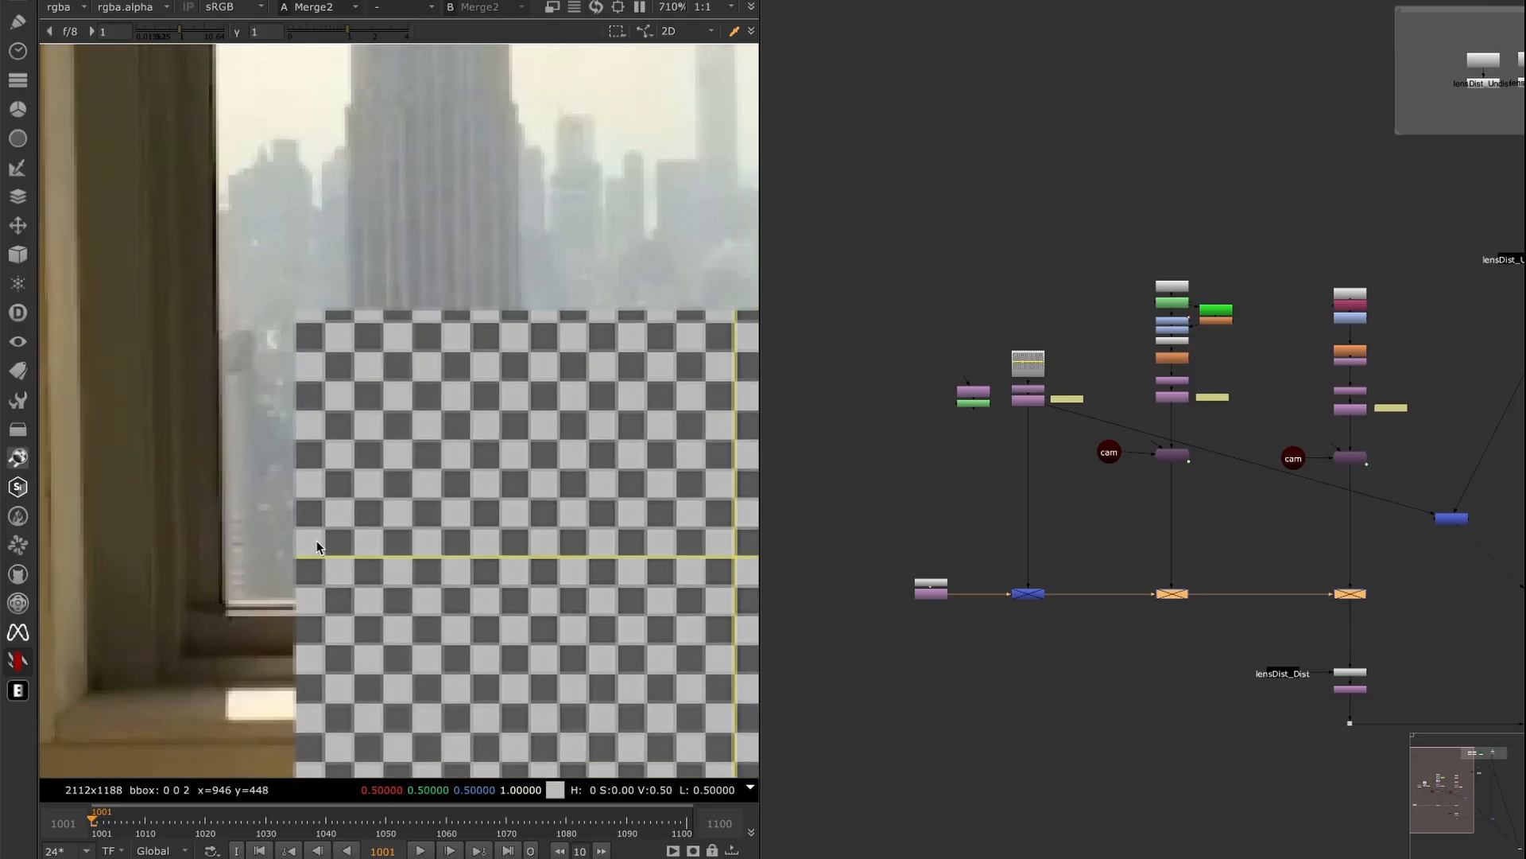
- Detach Merge2's B input from Reformat1 in the undistorted plate branch
{"action": "scroll", "coordinate": [274, 564], "scroll_direction": "up", "scroll_amount": 6}
{"action": "middle_click_drag", "start_coordinate": [1361, 422], "coordinate": [986, 505]}
{"action": "scroll", "coordinate": [1108, 609], "scroll_direction": "up", "scroll_amount": 1}
{"action": "left_click_drag", "start_coordinate": [1078, 592], "coordinate": [1096, 592]}
{"action": "scroll", "coordinate": [1186, 487], "scroll_direction": "up", "scroll_amount": 2}
- Add another ImagePlane3D node for the checkerboard and connect its img input below Reformat1
{"action": "key", "text": "Tab"}
{"action": "type", "text": "imagepl"}
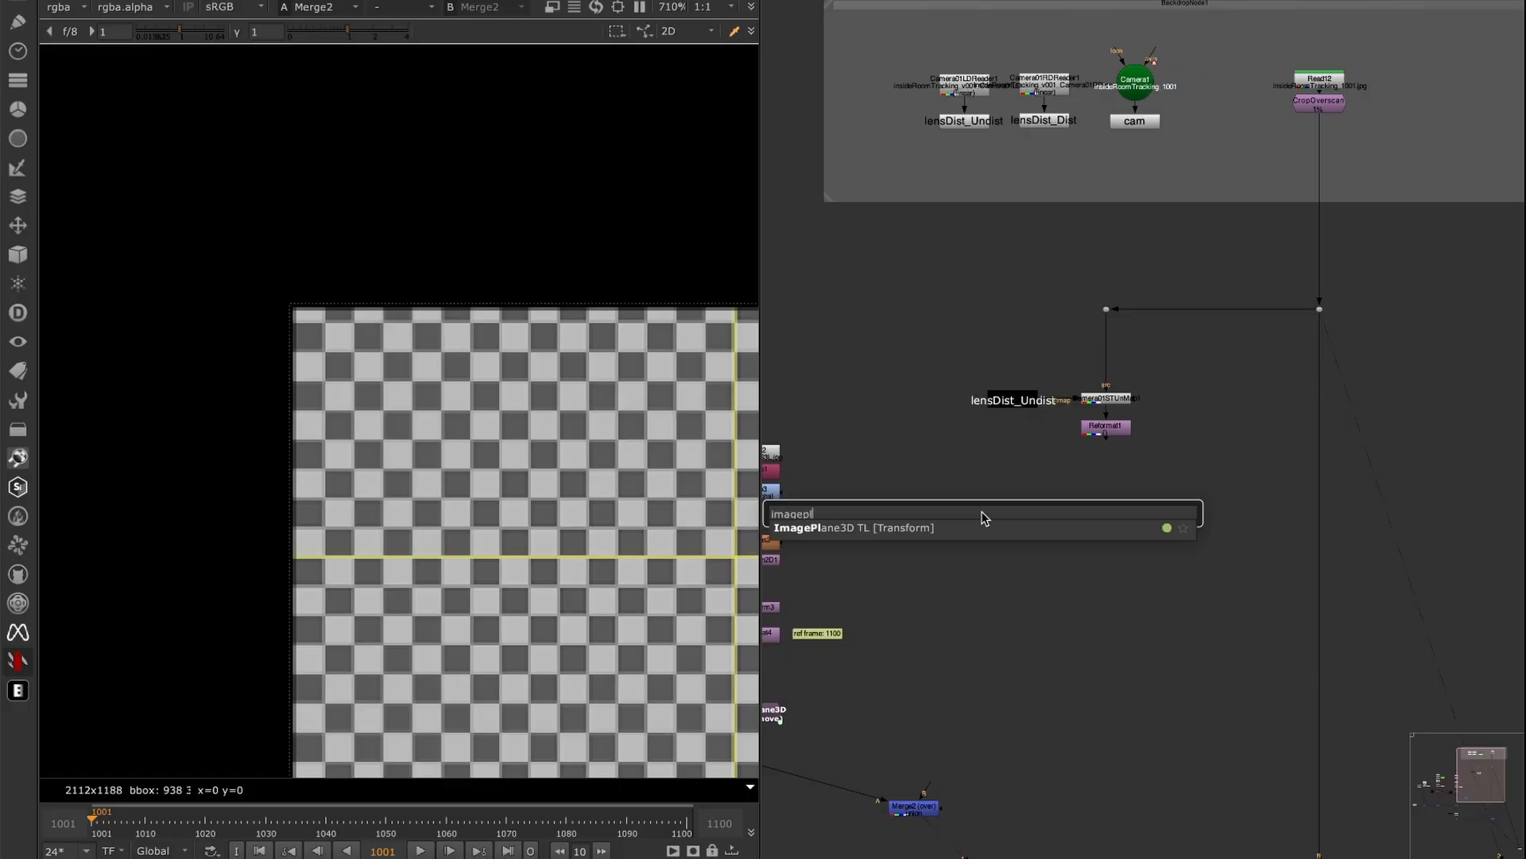
{"action": "key", "text": "Return"}
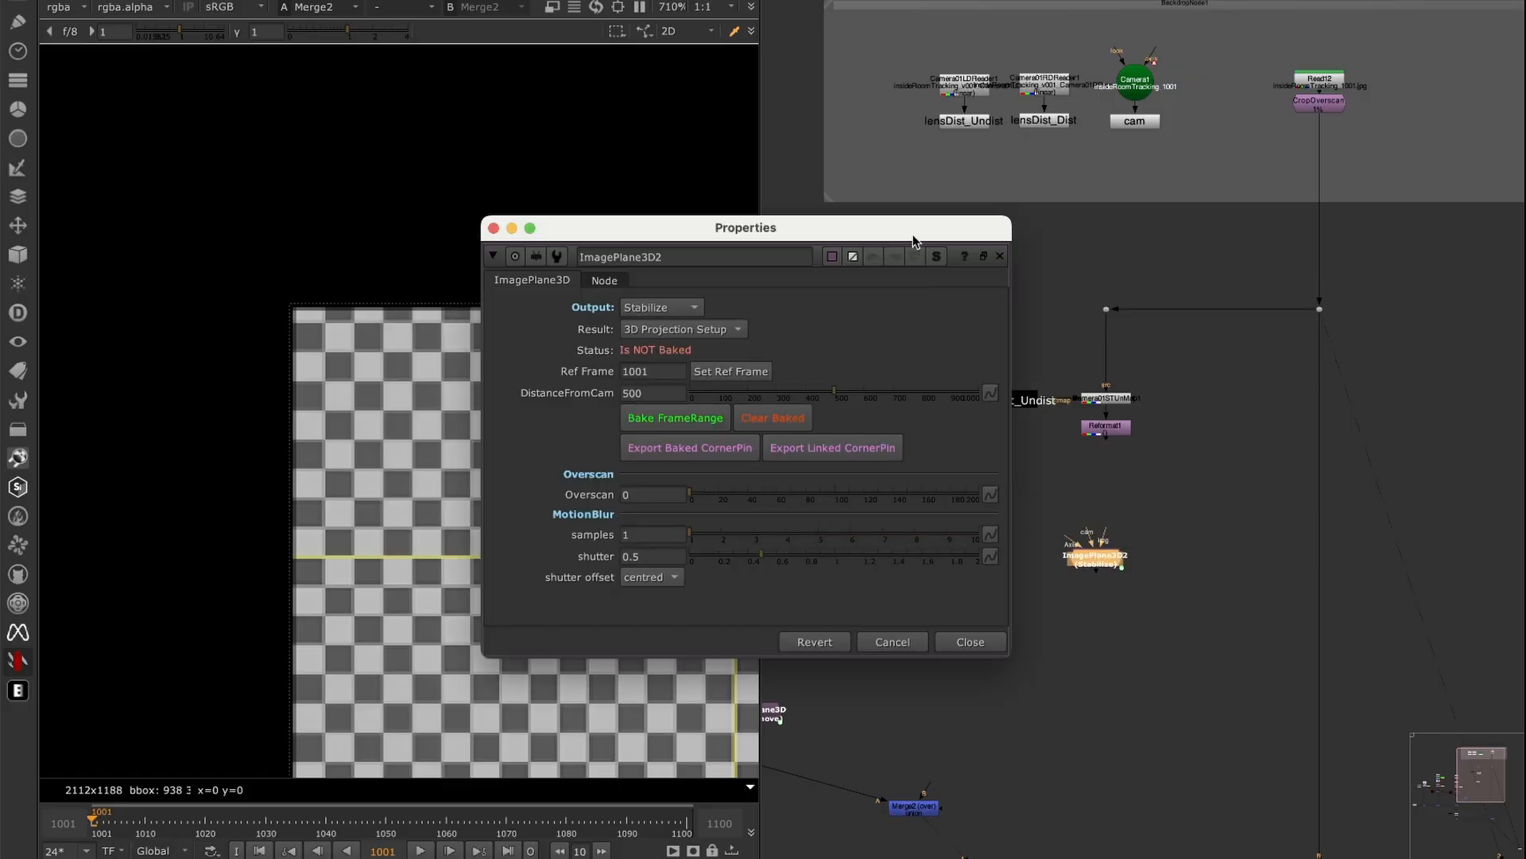
{"action": "left_click_drag", "start_coordinate": [916, 245], "coordinate": [1148, 595]}
{"action": "middle_click_drag", "start_coordinate": [1117, 540], "coordinate": [1093, 418]}
{"action": "left_click_drag", "start_coordinate": [1090, 318], "coordinate": [1089, 309]}
{"action": "left_click", "coordinate": [1117, 418]}
{"action": "left_click_drag", "start_coordinate": [1074, 439], "coordinate": [1082, 434]}
- Create another cam stamp, connect it to ImagePlane3D2's cam input and display the image plane's output
{"action": "left_click", "coordinate": [1151, 399]}
{"action": "key", "text": "F8"}
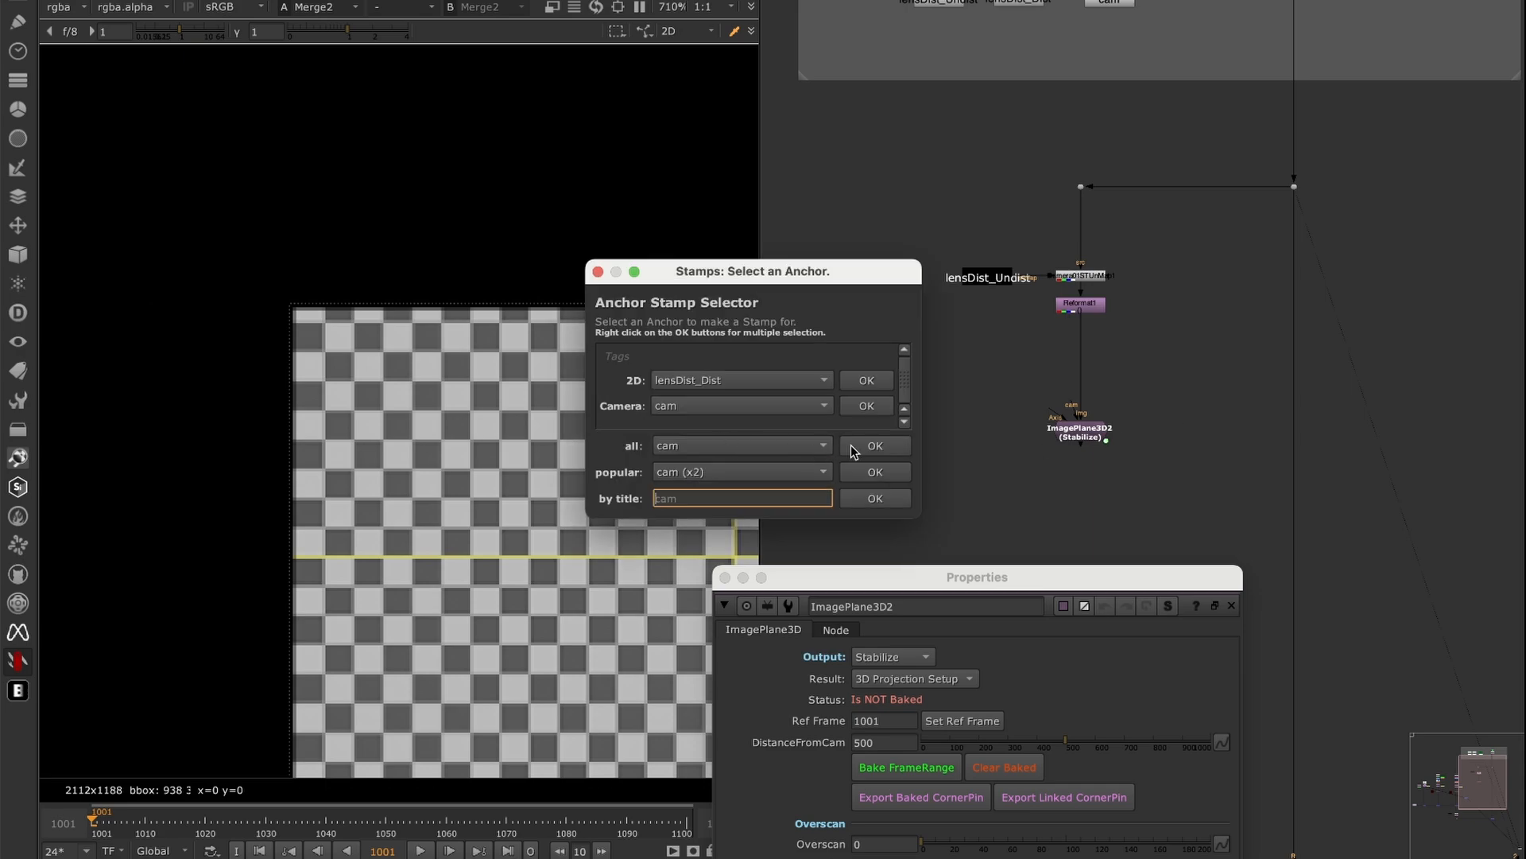
{"action": "left_click", "coordinate": [874, 446]}
{"action": "left_click", "coordinate": [1053, 509]}
{"action": "left_click_drag", "start_coordinate": [1177, 406], "coordinate": [954, 393]}
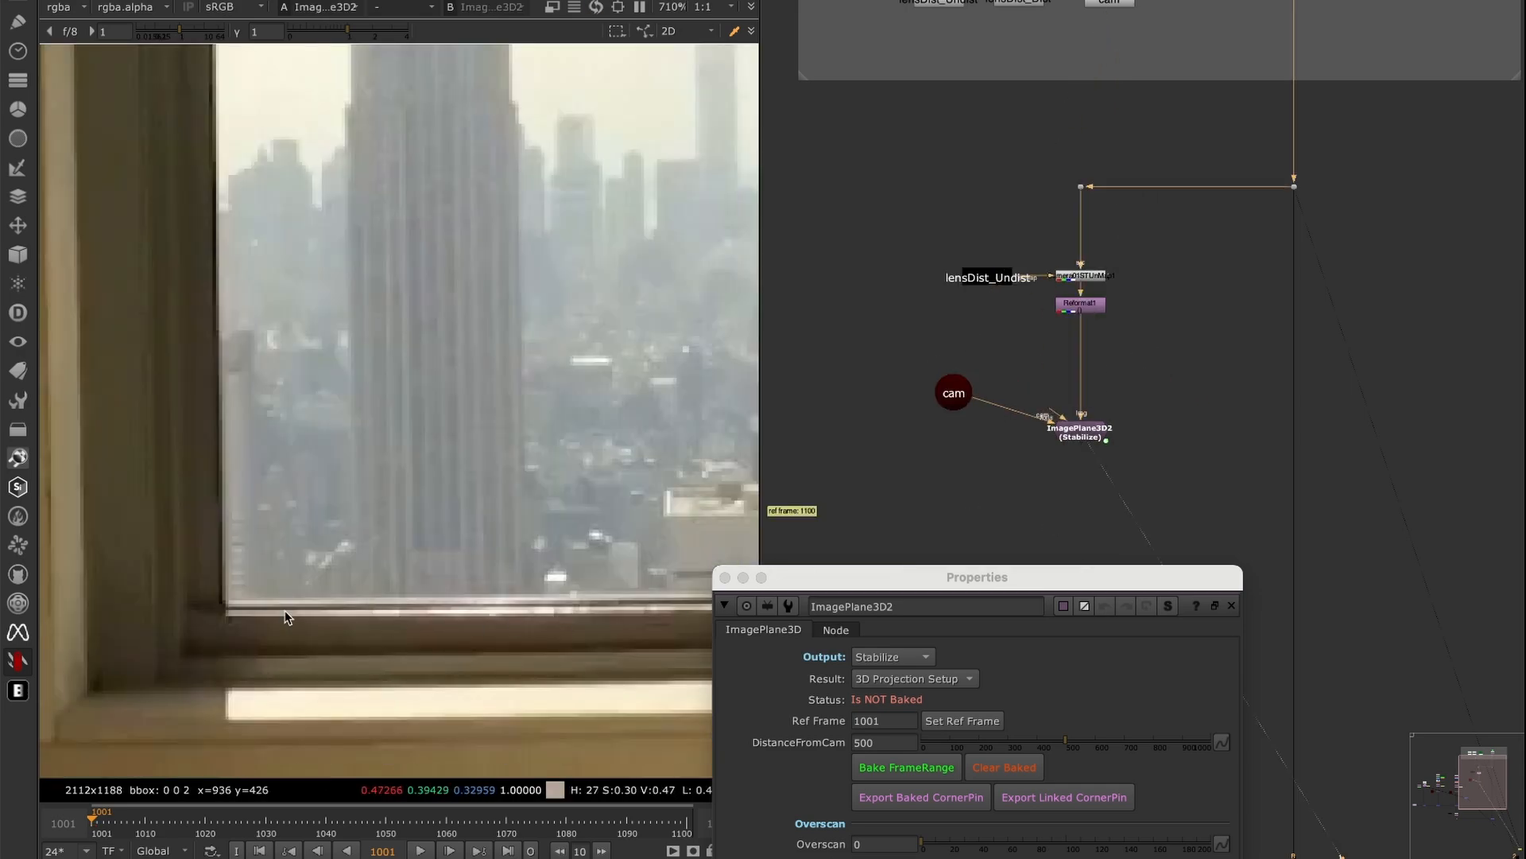
{"action": "scroll", "coordinate": [1074, 365], "scroll_direction": "down", "scroll_amount": 5}
{"action": "middle_click_drag", "start_coordinate": [1021, 413], "coordinate": [1237, 360]}
{"action": "scroll", "coordinate": [980, 409], "scroll_direction": "up", "scroll_amount": 8}
{"action": "left_click_drag", "start_coordinate": [1039, 282], "coordinate": [960, 350]}
{"action": "scroll", "coordinate": [1138, 330], "scroll_direction": "down", "scroll_amount": 6}
{"action": "middle_click_drag", "start_coordinate": [1093, 420], "coordinate": [831, 433]}
{"action": "scroll", "coordinate": [1139, 322], "scroll_direction": "up", "scroll_amount": 6}
{"action": "middle_click_drag", "start_coordinate": [1101, 280], "coordinate": [1220, 295]}
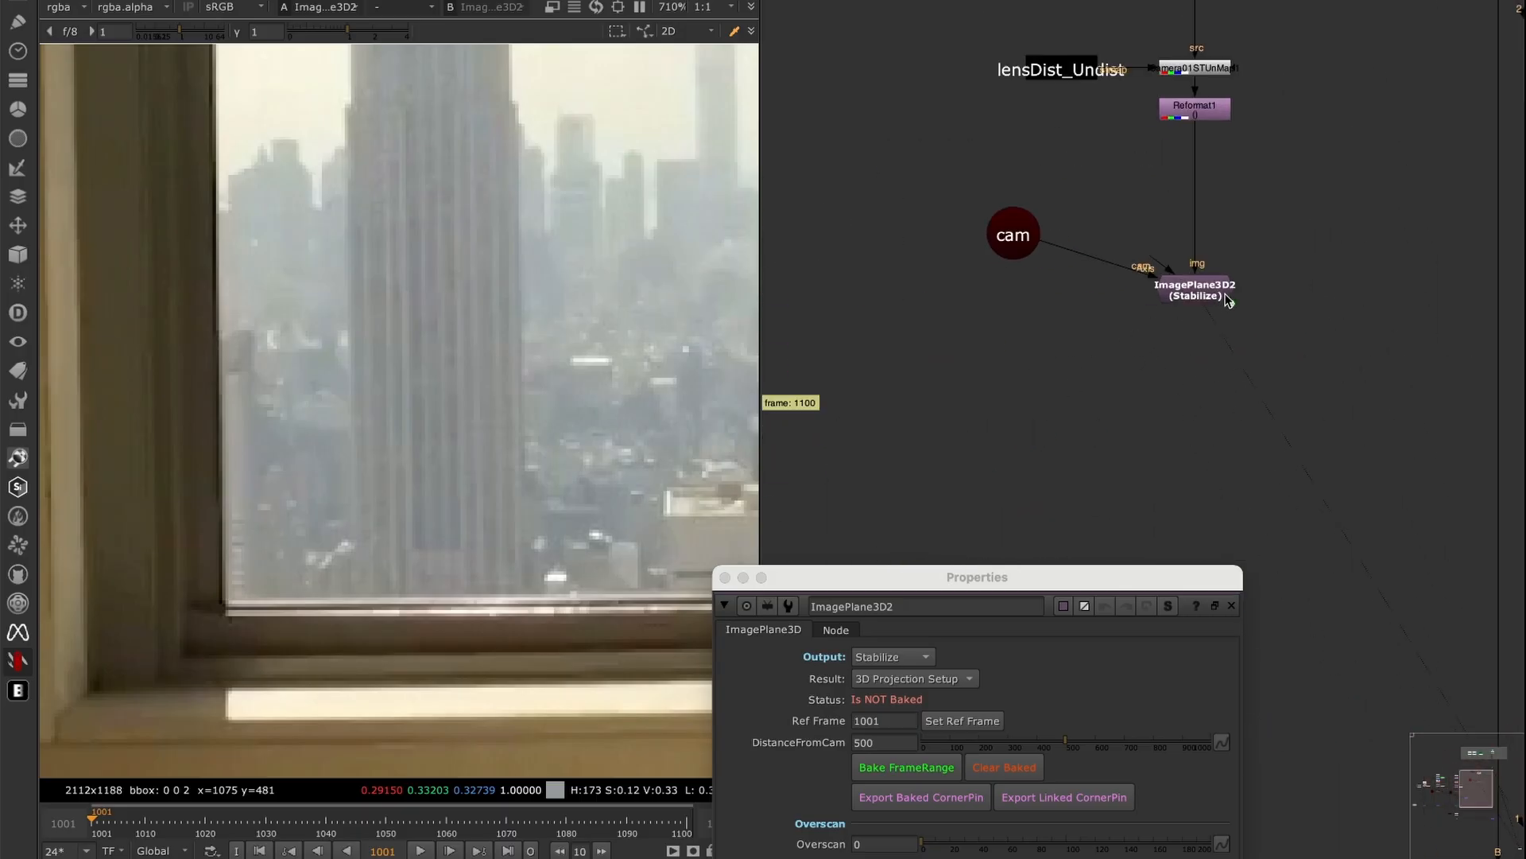
- Line up the cam stamp level with ImagePlane3D2, beside its cam input
{"action": "left_click_drag", "start_coordinate": [1025, 241], "coordinate": [1044, 286]}
{"action": "left_click", "coordinate": [1203, 290]}
{"action": "left_click", "coordinate": [1185, 282]}
{"action": "left_click", "coordinate": [1137, 376]}
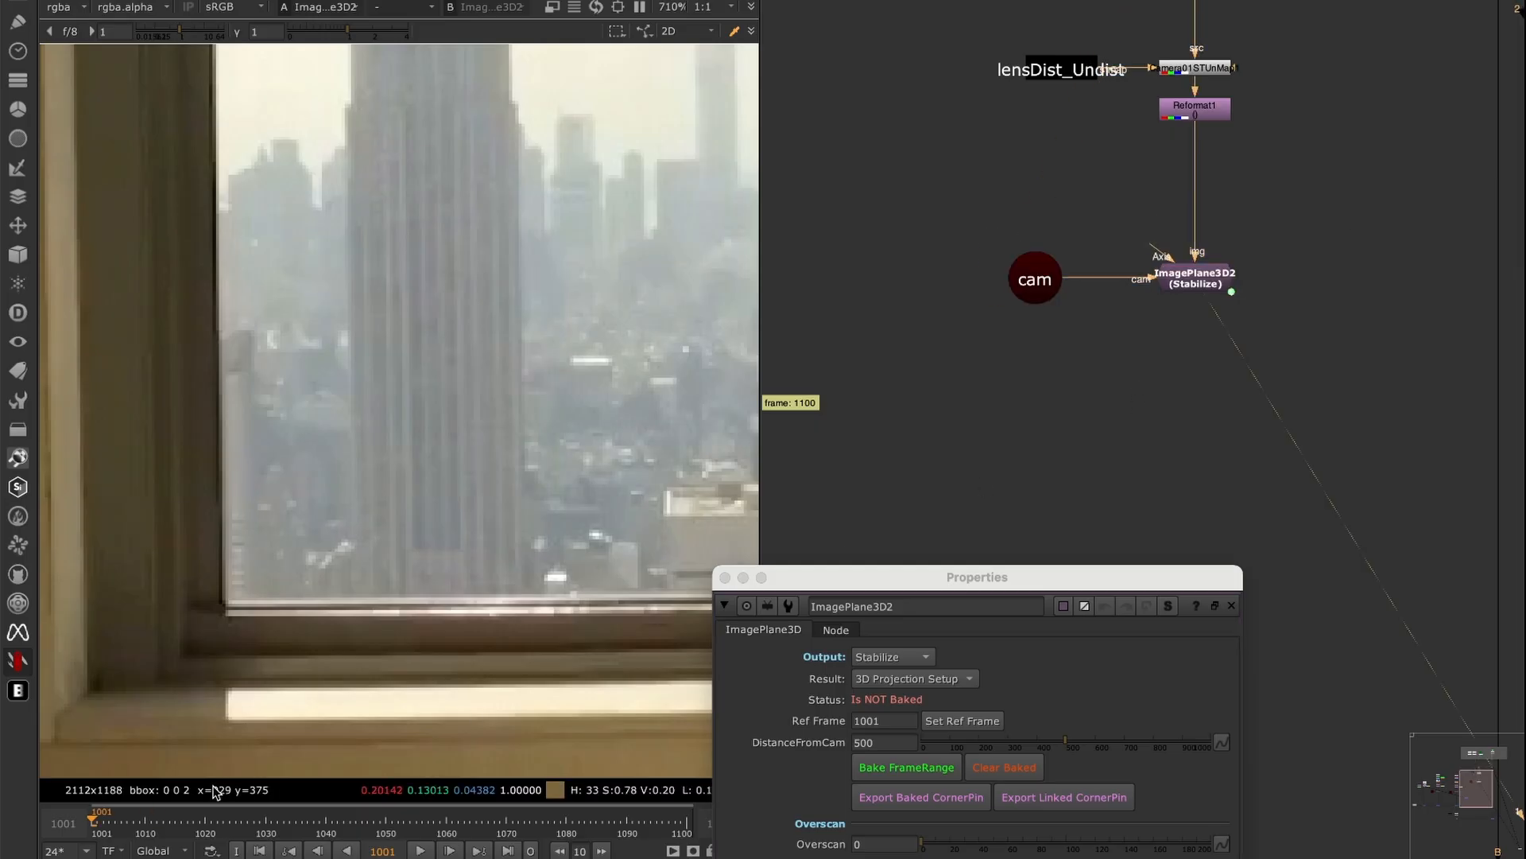
- Mark an 83x93 pixel sample region in the viewer at frame 1001, with one corner on the middle window's lower-left glass corner
{"action": "left_click_drag", "start_coordinate": [989, 596], "coordinate": [1188, 346]}
{"action": "scroll", "coordinate": [265, 597], "scroll_direction": "up", "scroll_amount": 3}
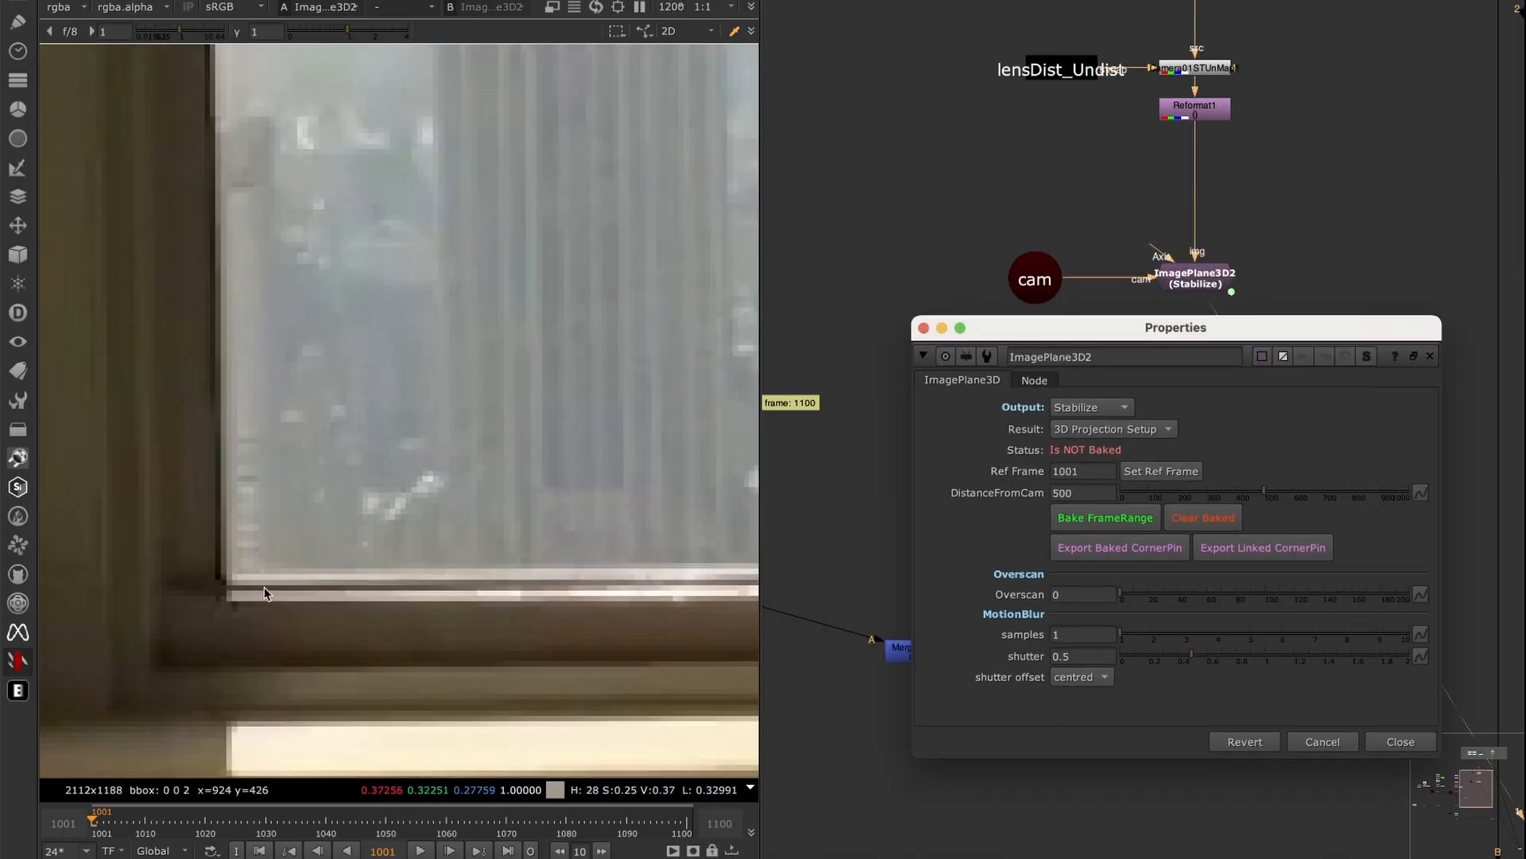
{"action": "left_click_drag", "start_coordinate": [230, 578], "coordinate": [682, 52], "text": "ctrl+shift"}
{"action": "scroll", "coordinate": [392, 453], "scroll_direction": "down", "scroll_amount": 4}
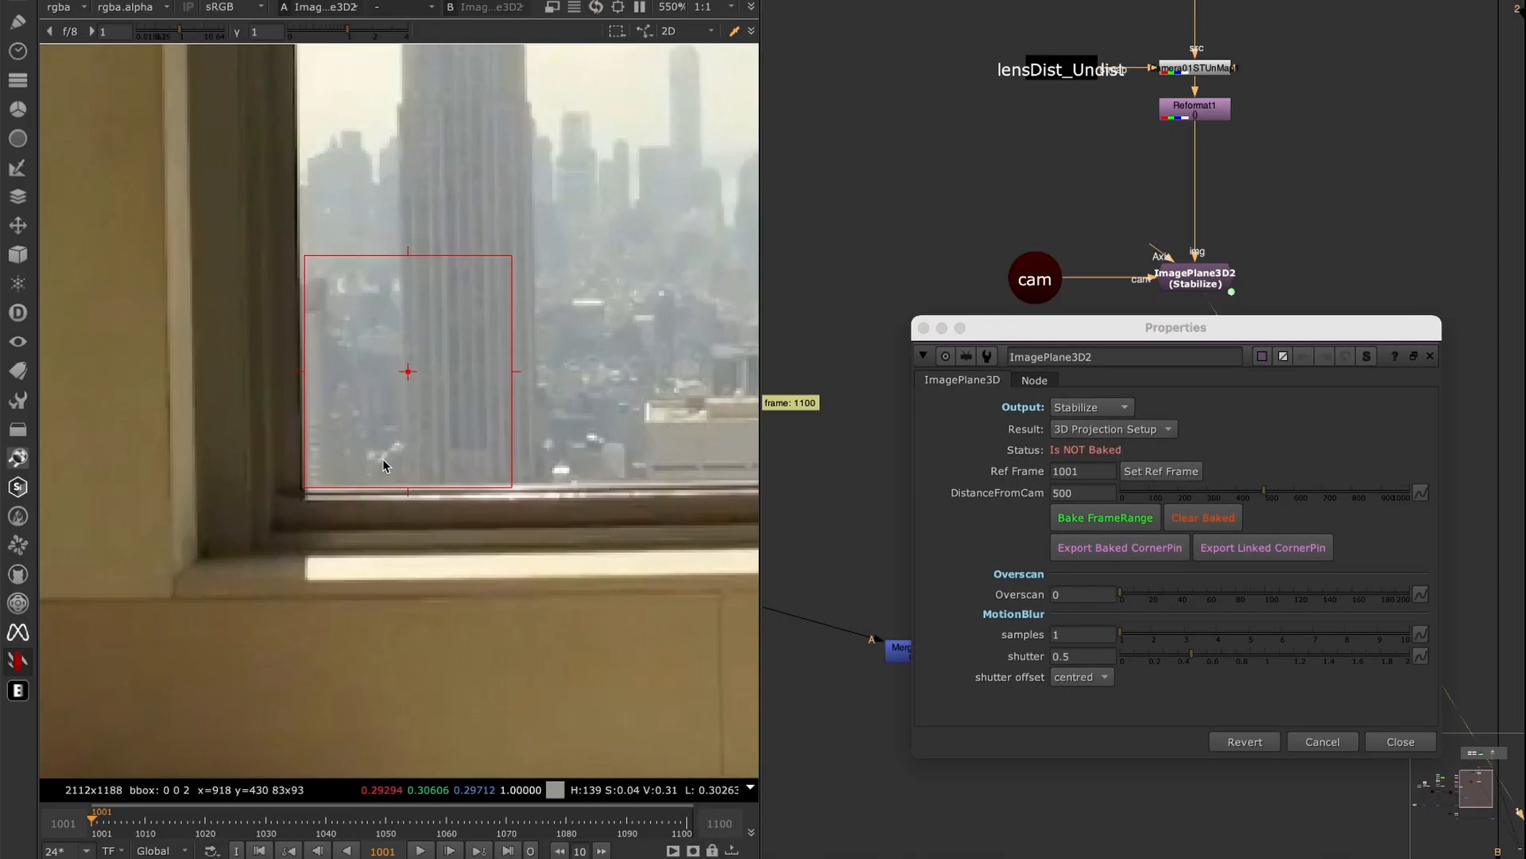
{"action": "scroll", "coordinate": [278, 513], "scroll_direction": "up", "scroll_amount": 3}
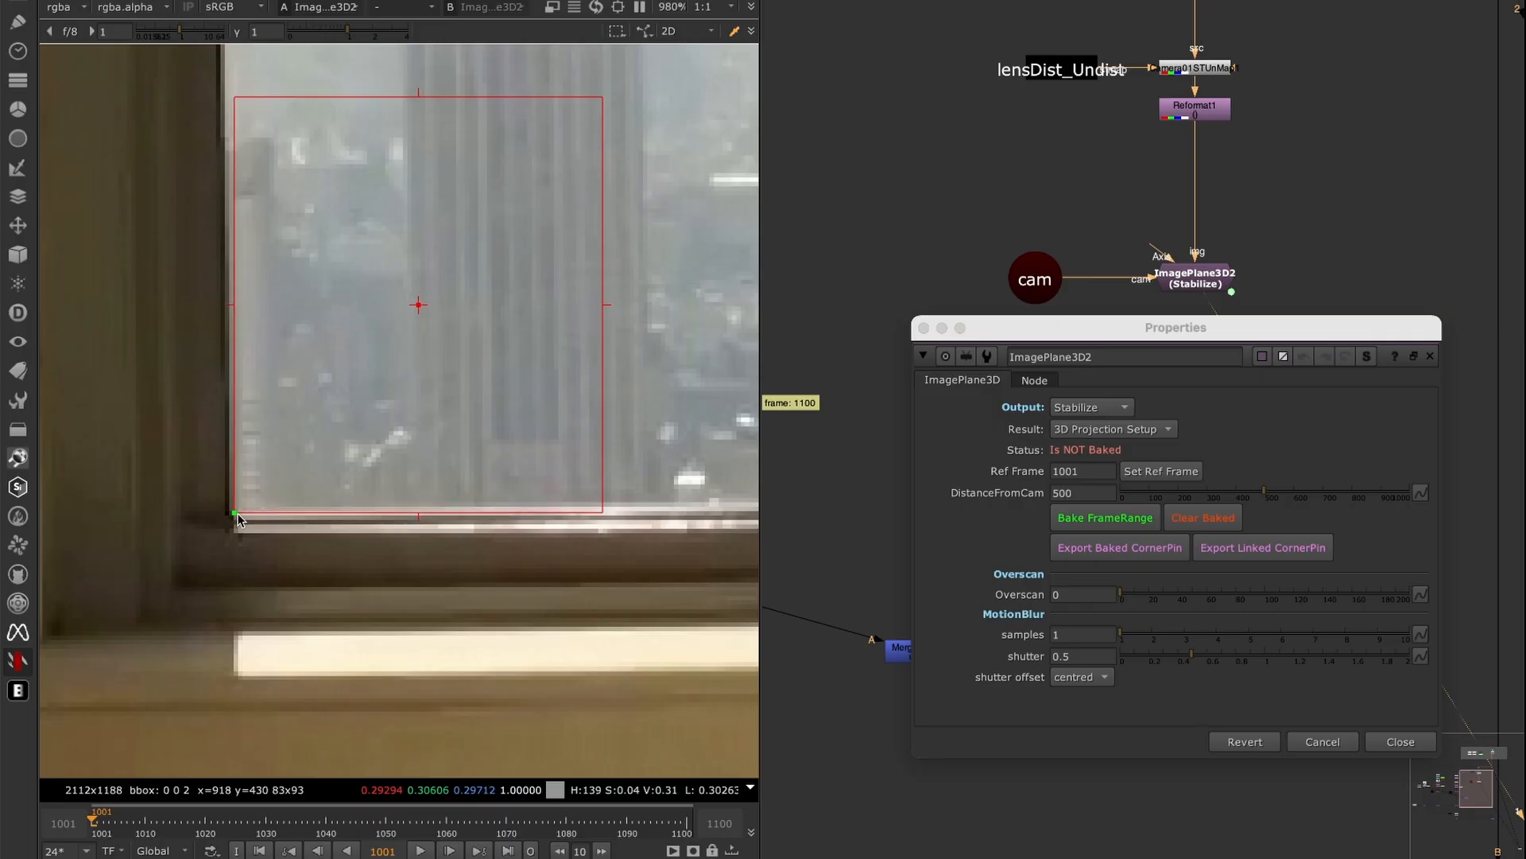
- Scrub the stabilized plate to frame 1100 and compare it with the first frame to examine the window corner's drift from the sample region
{"action": "scroll", "coordinate": [240, 513], "scroll_direction": "down", "scroll_amount": 3}
{"action": "left_click_drag", "start_coordinate": [200, 820], "coordinate": [518, 819]}
{"action": "scroll", "coordinate": [551, 602], "scroll_direction": "down", "scroll_amount": 5}
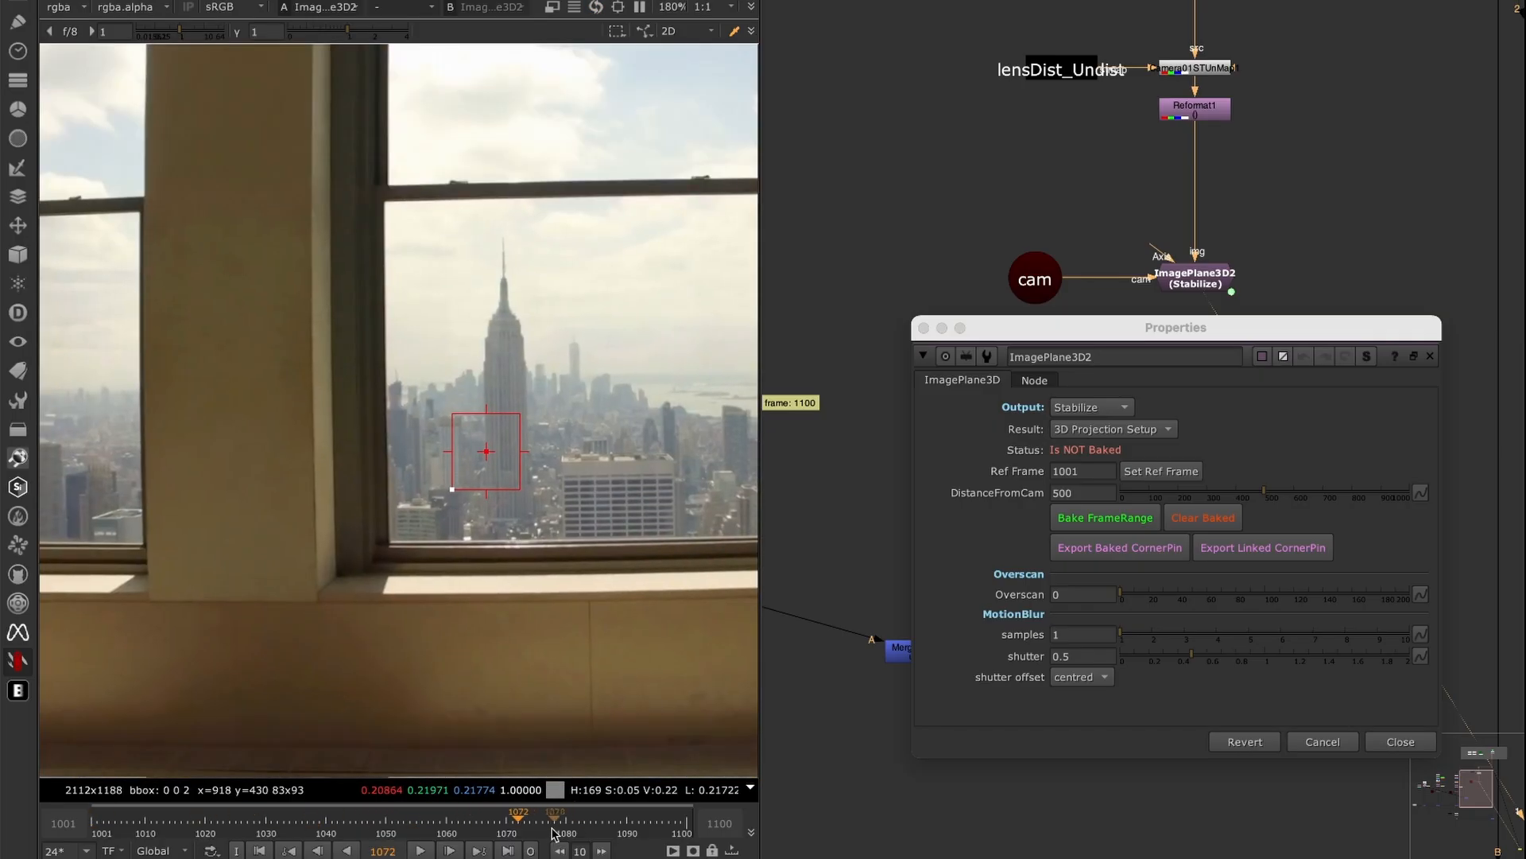
{"action": "left_click", "coordinate": [473, 851]}
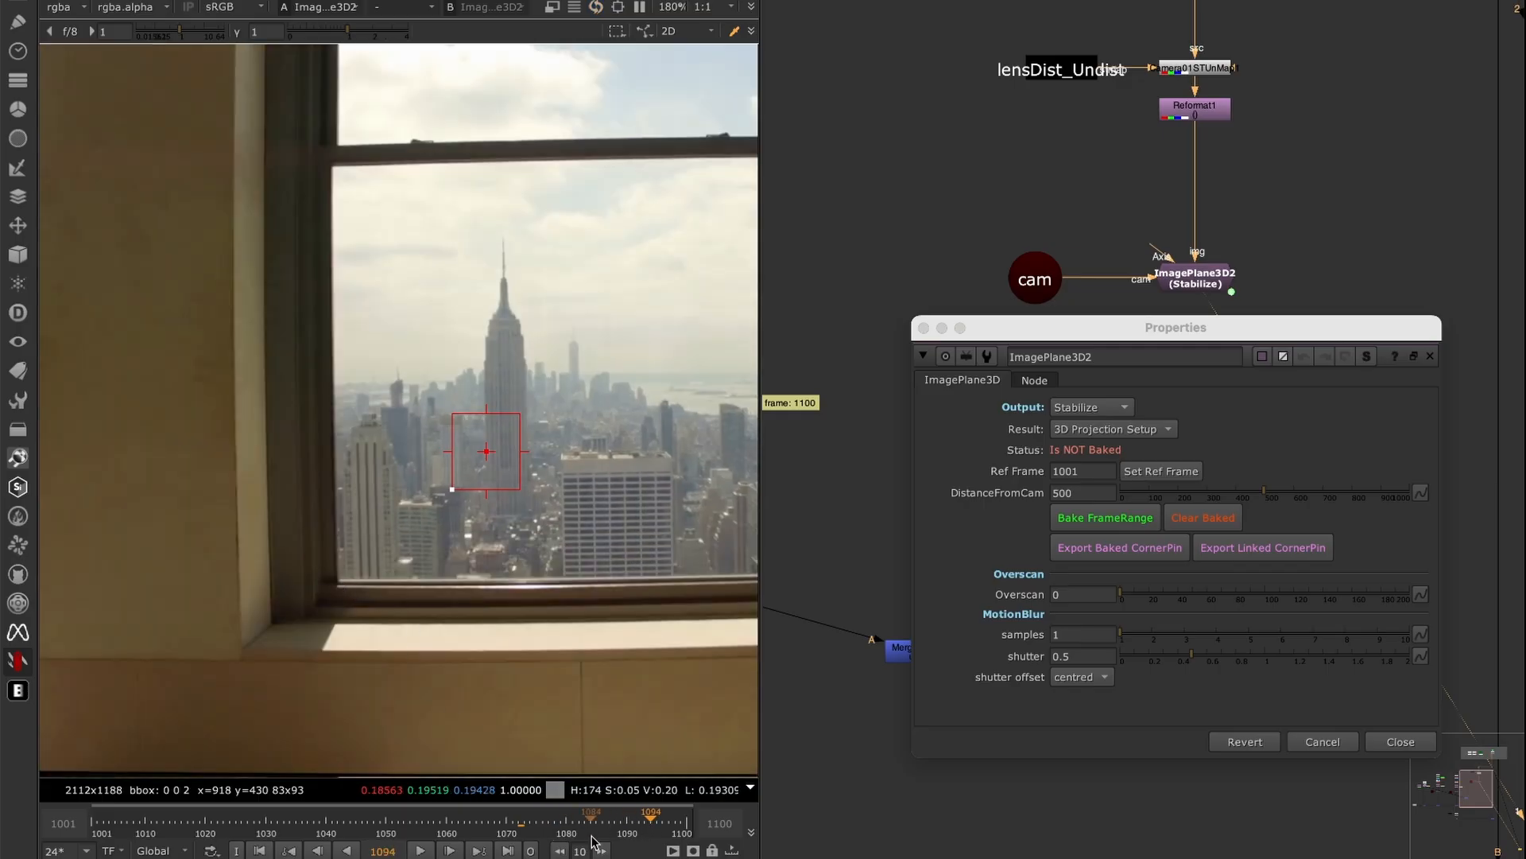
{"action": "left_click", "coordinate": [509, 851]}
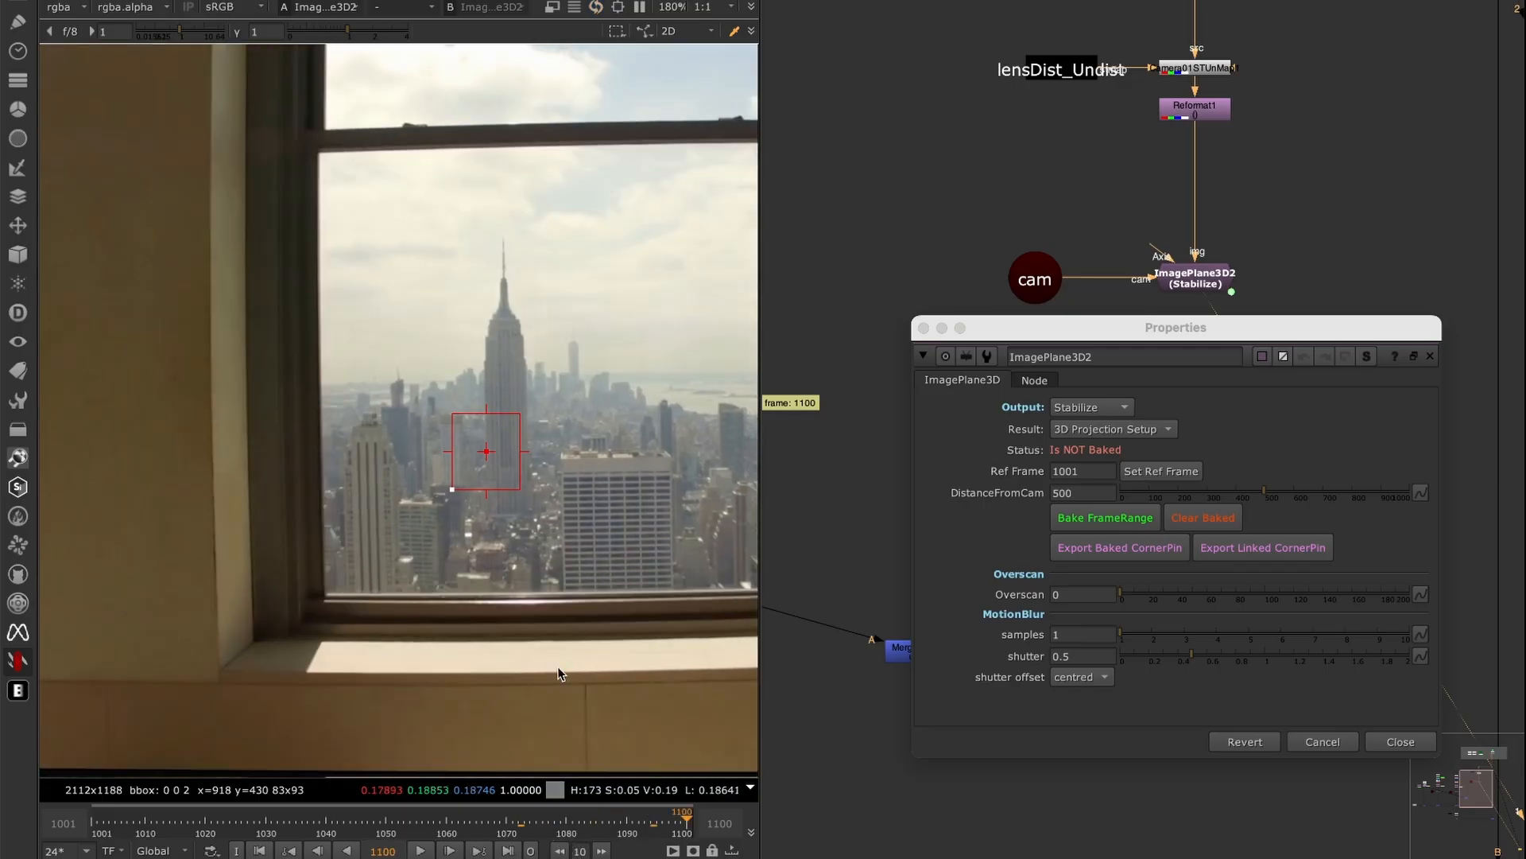
{"action": "key", "text": "Home"}
{"action": "key", "text": "End"}
- Lower ImagePlane3D2's DistanceFromCam to 50 at frame 1100 to bring the window corner near the sample region
{"action": "left_click", "coordinate": [1078, 494]}
{"action": "key", "text": "Down"}
{"action": "key", "text": "Down"}
{"action": "key", "text": "Down"}
{"action": "key", "text": "Down"}
{"action": "key", "text": "Down"}
{"action": "key", "text": "Down"}
{"action": "key", "text": "Down"}
{"action": "key", "text": "Down"}
{"action": "key", "text": "Down"}
{"action": "key", "text": "Down"}
{"action": "key", "text": "Down"}
{"action": "key", "text": "Down"}
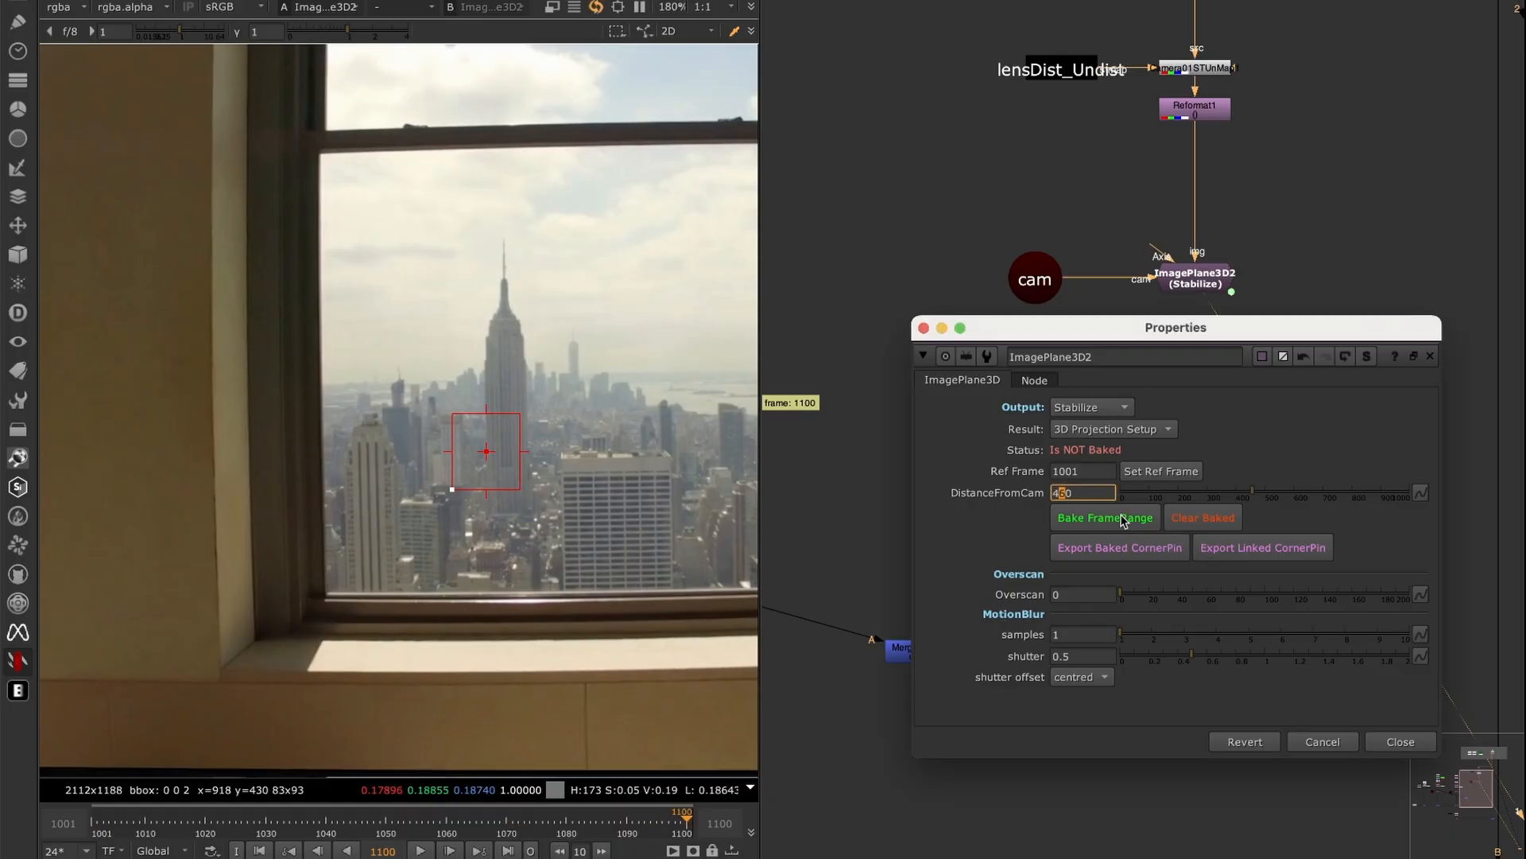
{"action": "key", "text": "Down"}
{"action": "key", "text": "Down"}
{"action": "key", "text": "Down"}
{"action": "key", "text": "Down"}
{"action": "key", "text": "Down"}
{"action": "key", "text": "Down"}
{"action": "key", "text": "Down"}
{"action": "key", "text": "Down"}
{"action": "key", "text": "Down"}
{"action": "key", "text": "Down"}
{"action": "key", "text": "Down"}
{"action": "key", "text": "Down"}
{"action": "key", "text": "Down"}
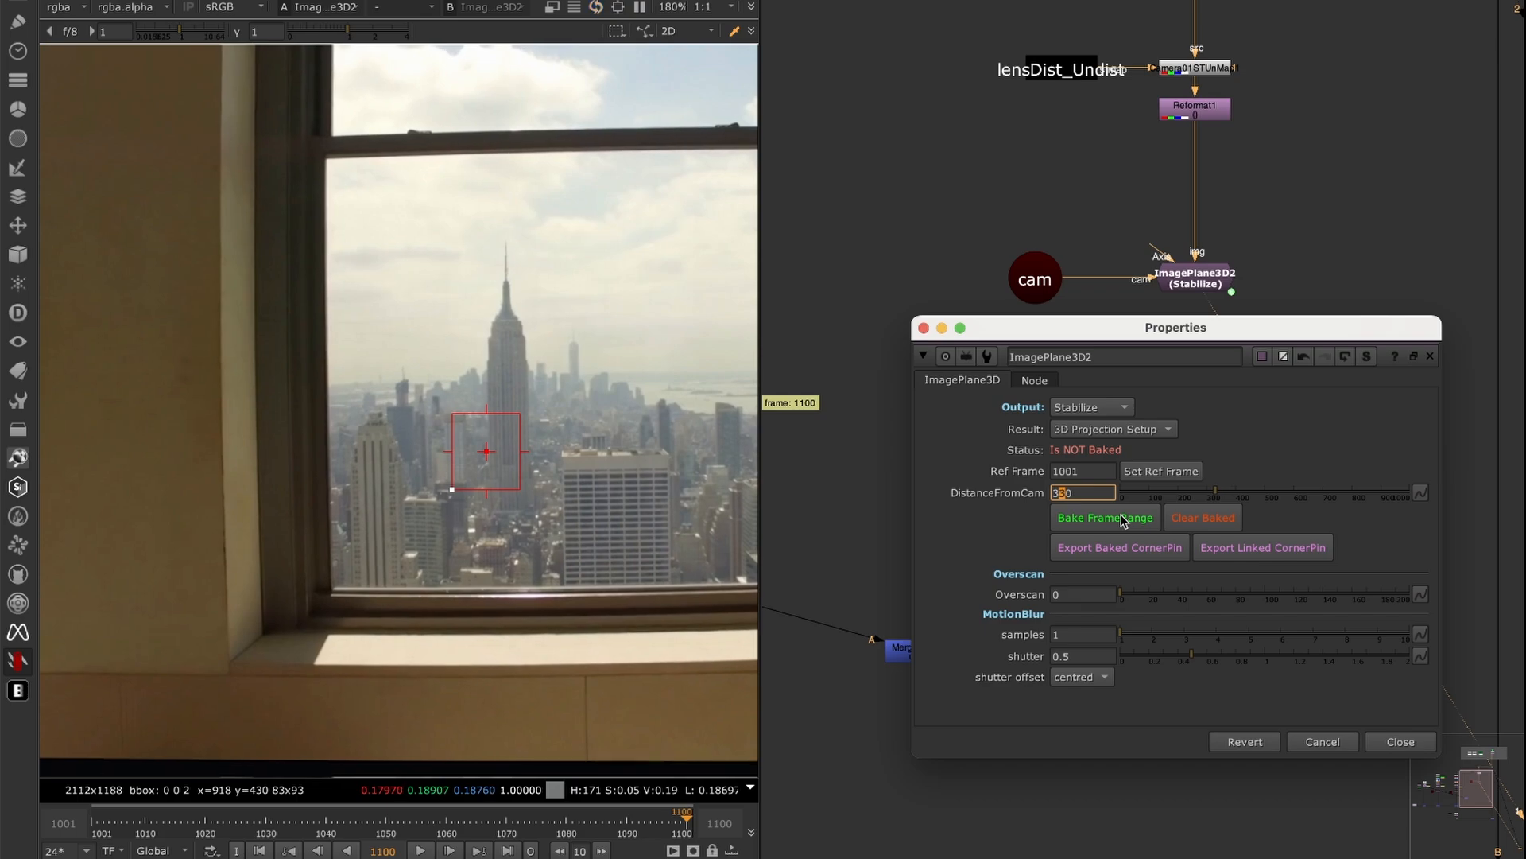
{"action": "key", "text": "Down"}
{"action": "key", "text": "Down"}
{"action": "key", "text": "Down"}
{"action": "key", "text": "Down"}
{"action": "key", "text": "Down"}
{"action": "key", "text": "Down"}
{"action": "key", "text": "Down"}
{"action": "key", "text": "Down"}
{"action": "key", "text": "Down"}
{"action": "key", "text": "Down"}
{"action": "key", "text": "Down"}
{"action": "key", "text": "Down"}
{"action": "key", "text": "Down"}
{"action": "key", "text": "Down"}
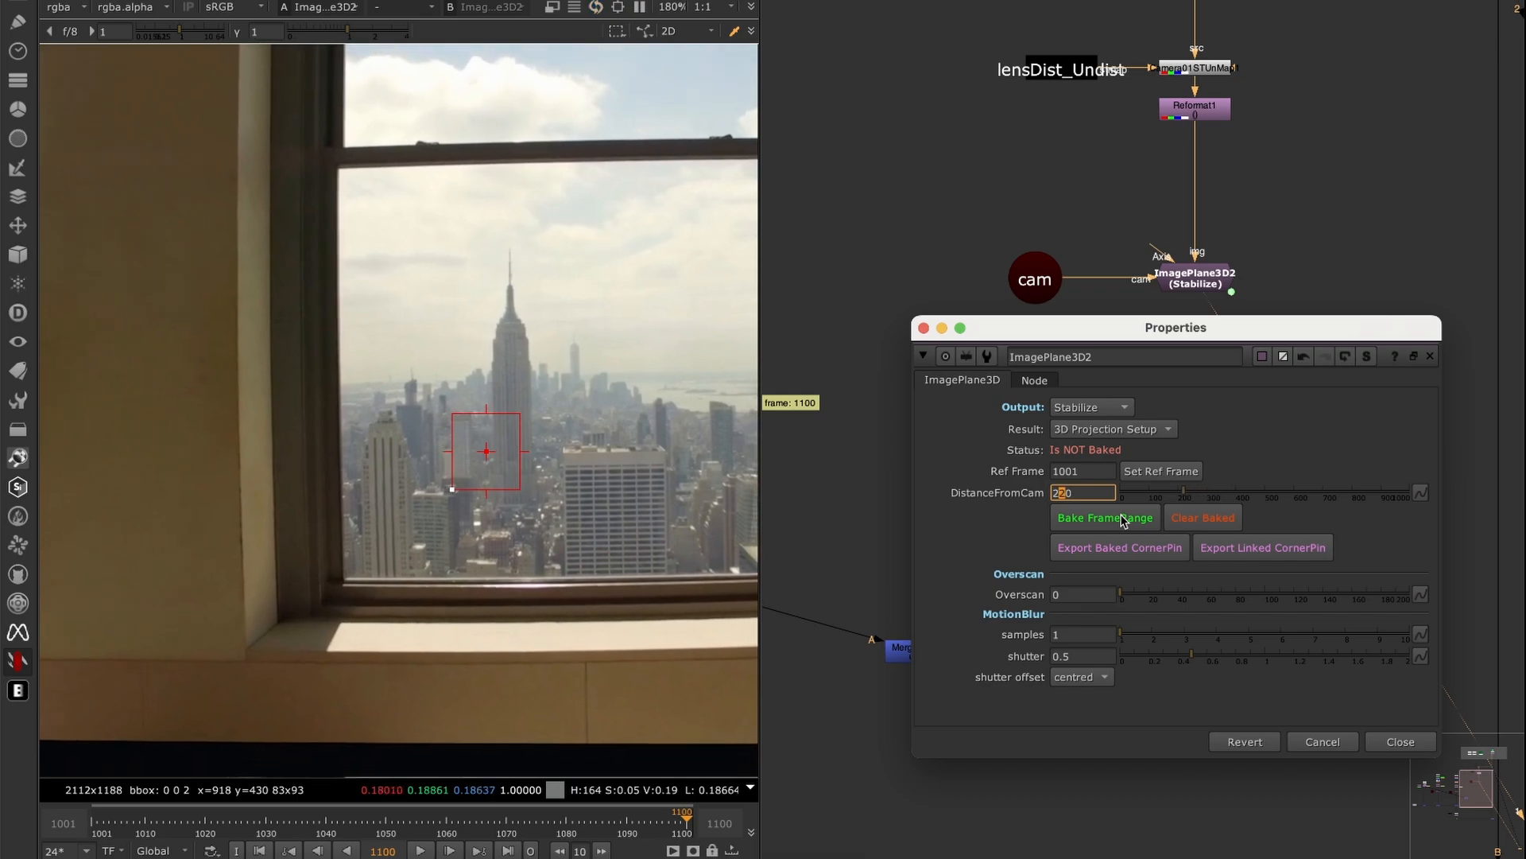
{"action": "key", "text": "Down"}
{"action": "key", "text": "Down"}
{"action": "key", "text": "Down"}
{"action": "key", "text": "Down"}
{"action": "key", "text": "Down"}
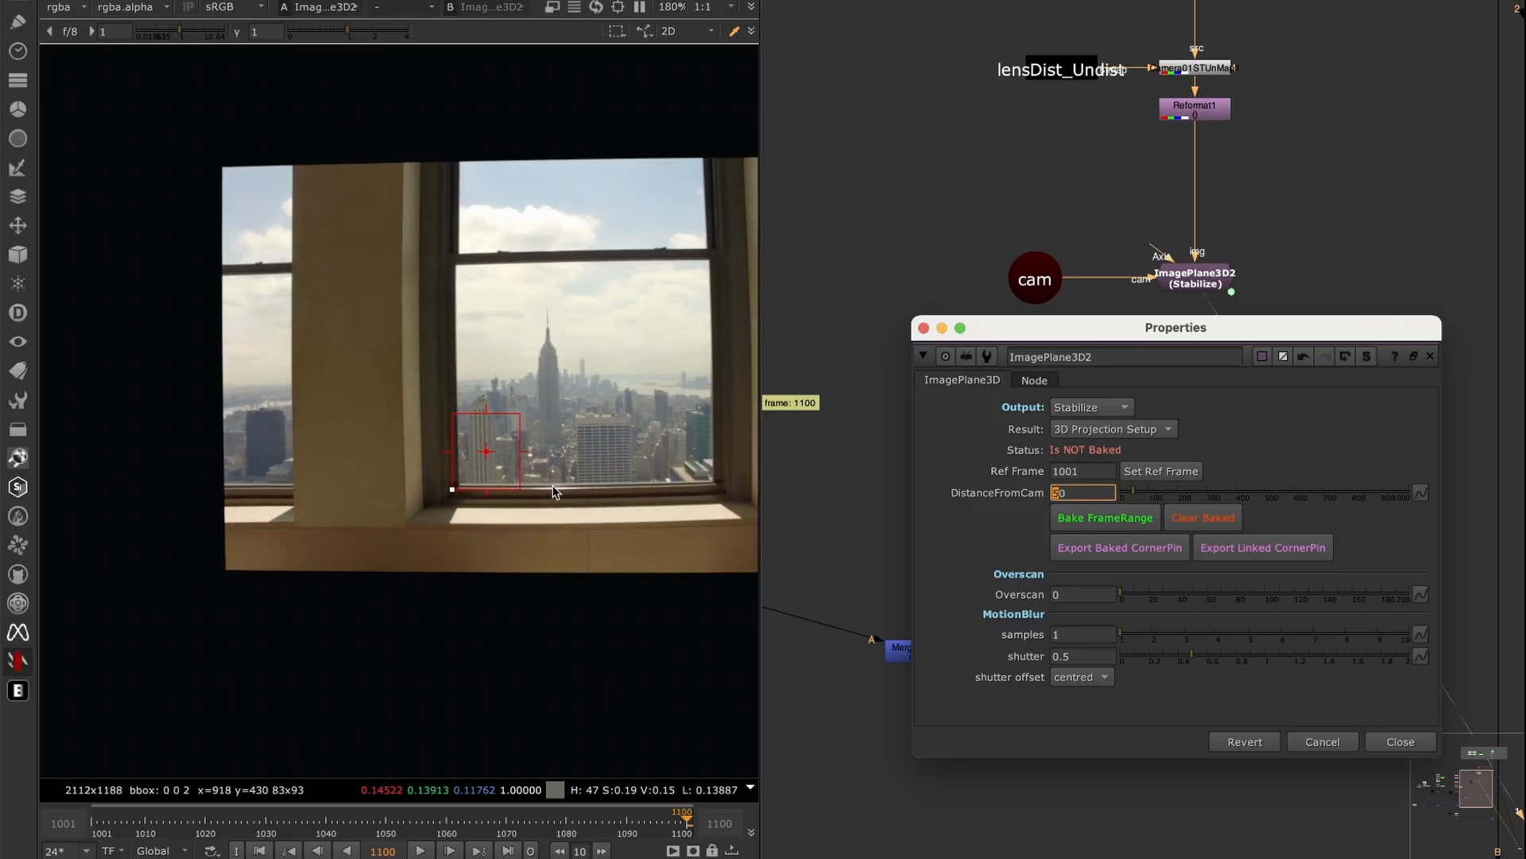
- Refine DistanceFromCam to 52.5, aligning the window corner with the sample region's corner
{"action": "scroll", "coordinate": [466, 490], "scroll_direction": "up", "scroll_amount": 10}
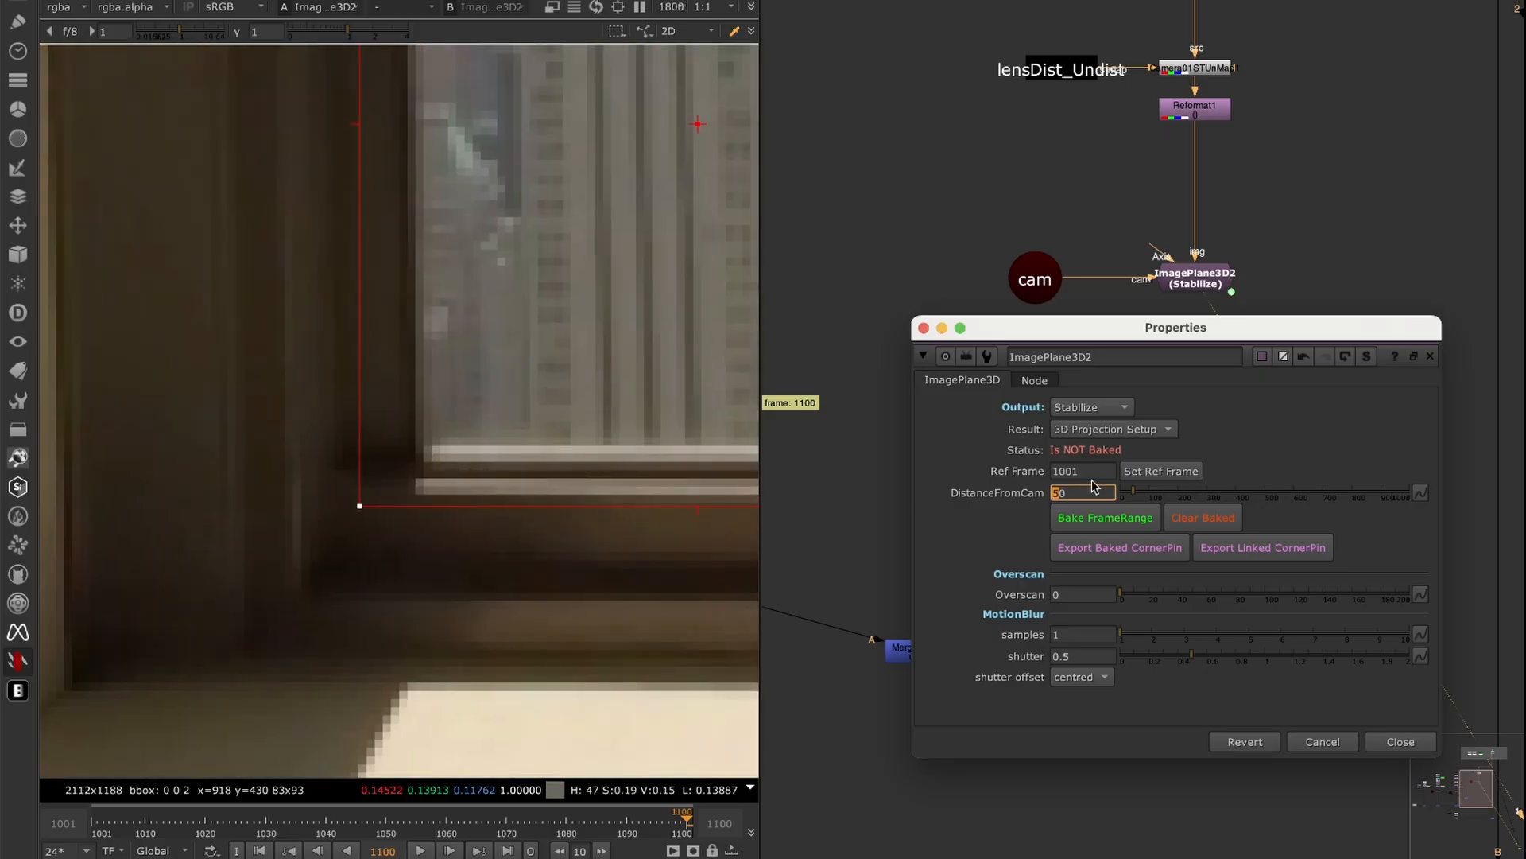
{"action": "left_click", "coordinate": [1061, 494]}
{"action": "key", "text": "Up"}
{"action": "key", "text": "Up"}
{"action": "key", "text": "Up"}
{"action": "left_click", "coordinate": [1089, 492]}
{"action": "key", "text": "Down"}
{"action": "key", "text": "Down"}
{"action": "key", "text": "Down"}
{"action": "key", "text": "Down"}
{"action": "key", "text": "Down"}
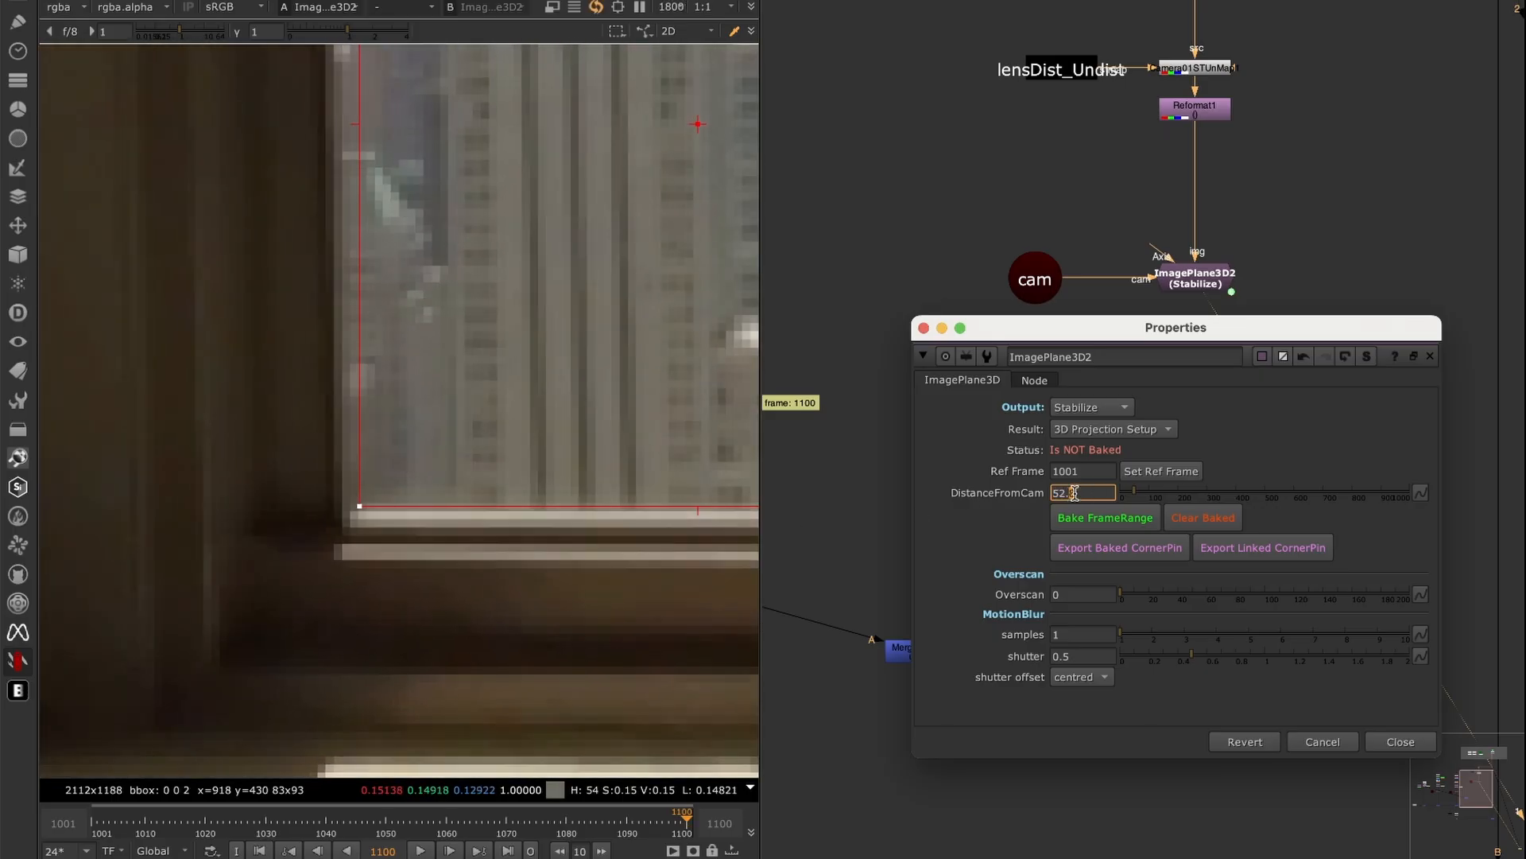
- Compare the window corner at frames 1001 and 1100 and set DistanceFromCam to 52.36
{"action": "scroll", "coordinate": [446, 573], "scroll_direction": "down", "scroll_amount": 4}
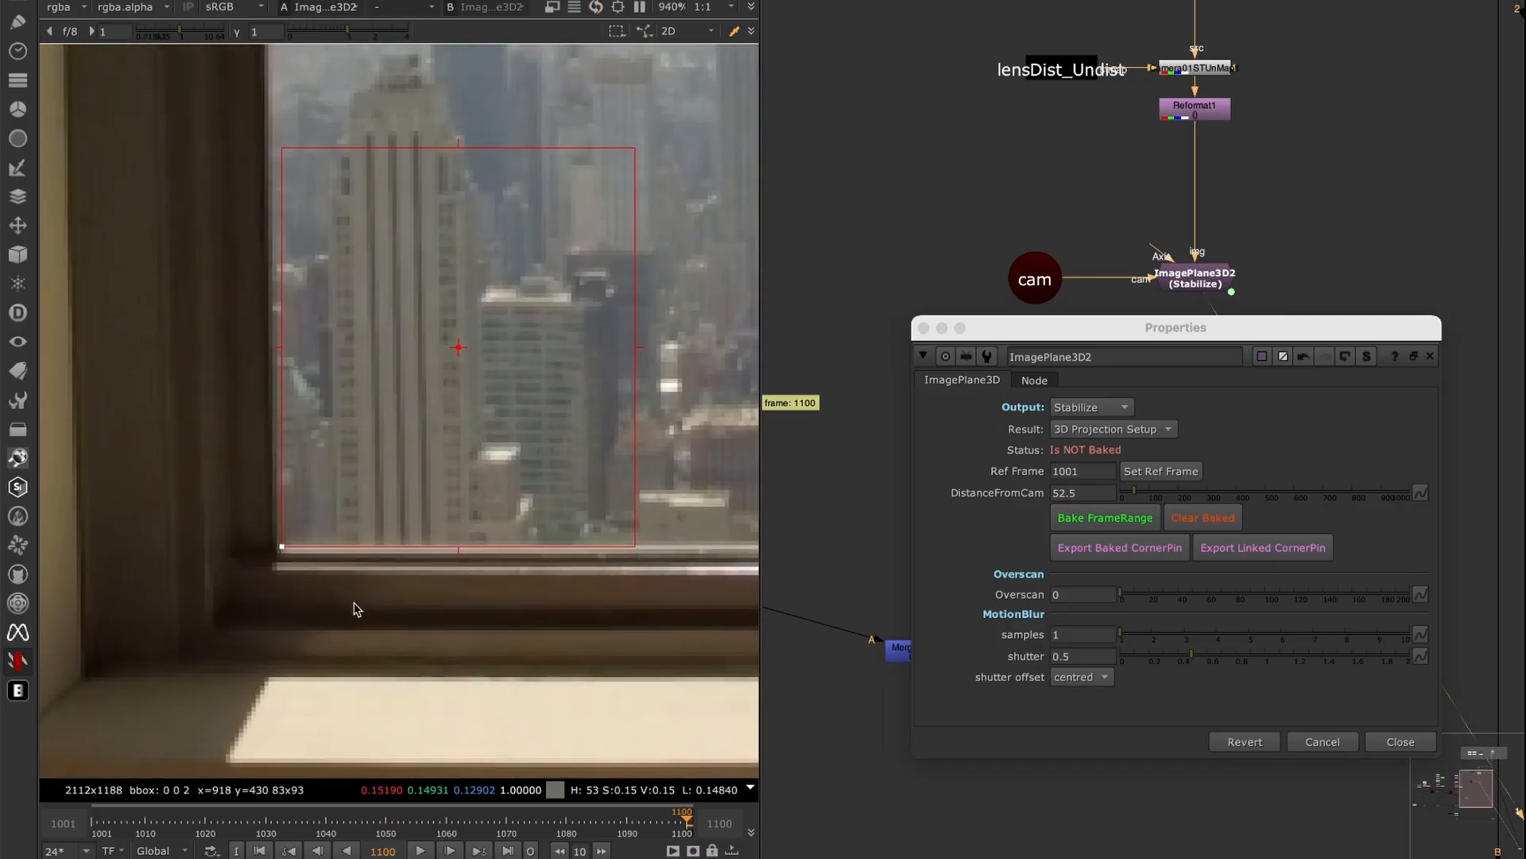
{"action": "key", "text": "Home"}
{"action": "key", "text": "End"}
{"action": "key", "text": "Home"}
{"action": "key", "text": "End"}
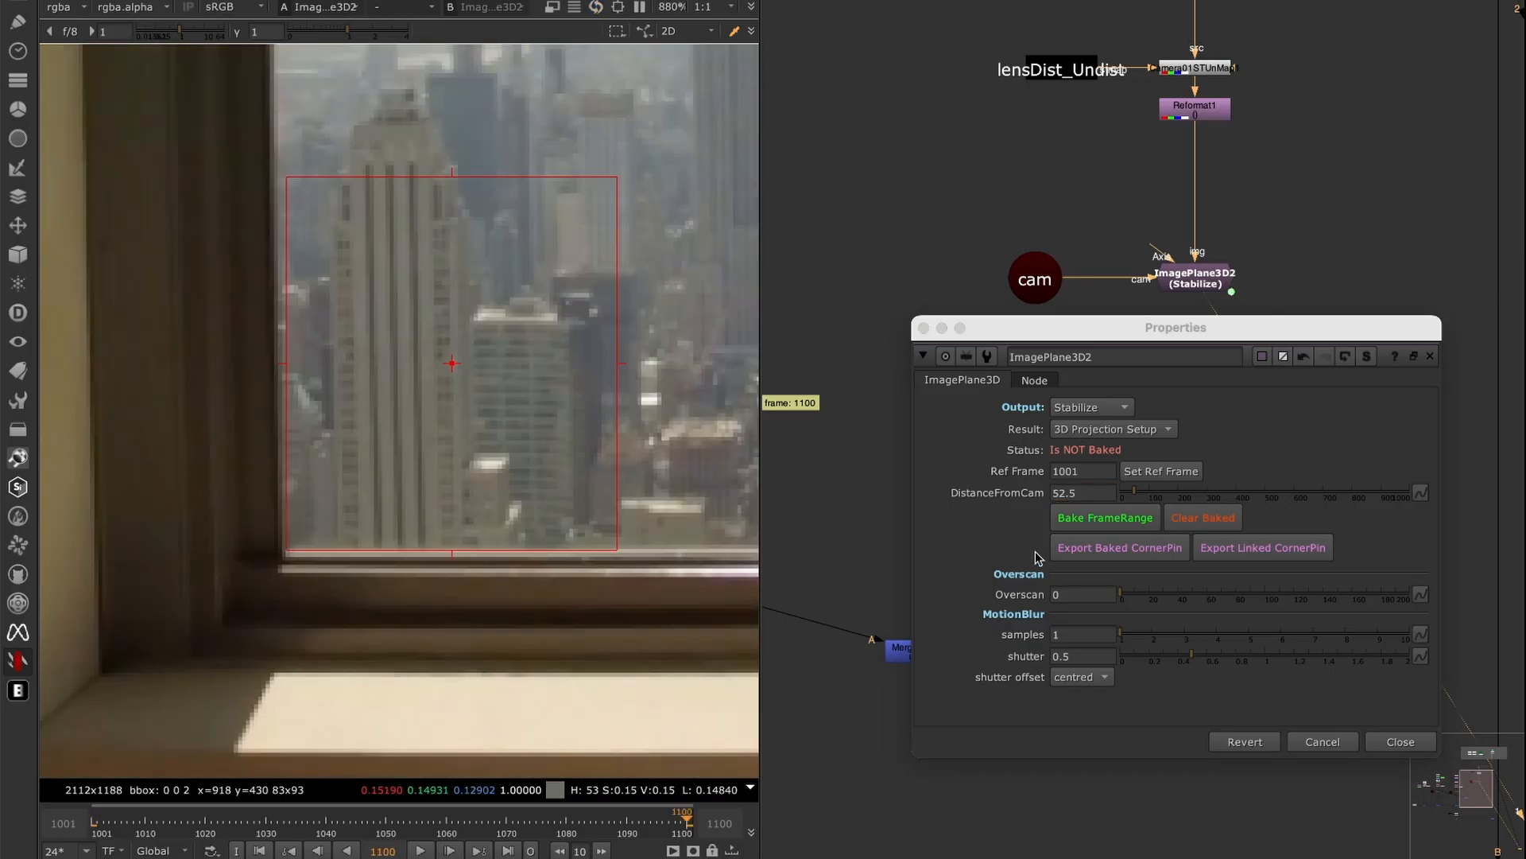
{"action": "left_click", "coordinate": [1070, 494]}
{"action": "left_click_drag", "start_coordinate": [1080, 493], "coordinate": [1069, 494]}
{"action": "type", "text": "36"}
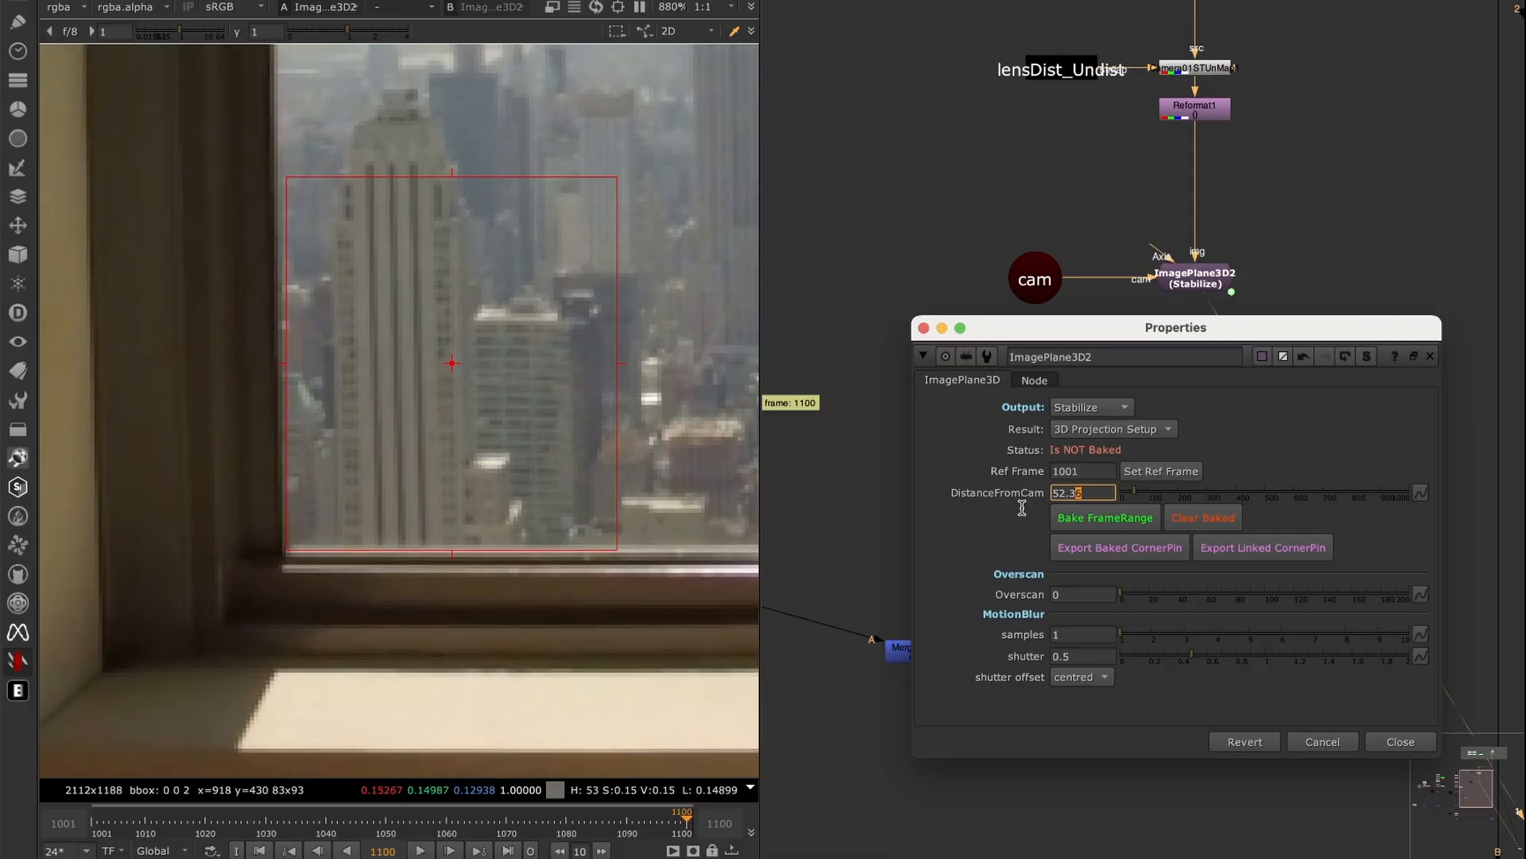
- Flip repeatedly between frames 1001 and 1100 to check that the window corner holds against the sample region
{"action": "left_click", "coordinate": [512, 704]}
{"action": "key", "text": "Home"}
{"action": "key", "text": "End"}
{"action": "key", "text": "Home"}
{"action": "key", "text": "End"}
{"action": "key", "text": "Home"}
{"action": "key", "text": "End"}
{"action": "key", "text": "Home"}
{"action": "key", "text": "End"}
{"action": "key", "text": "Home"}
{"action": "key", "text": "End"}
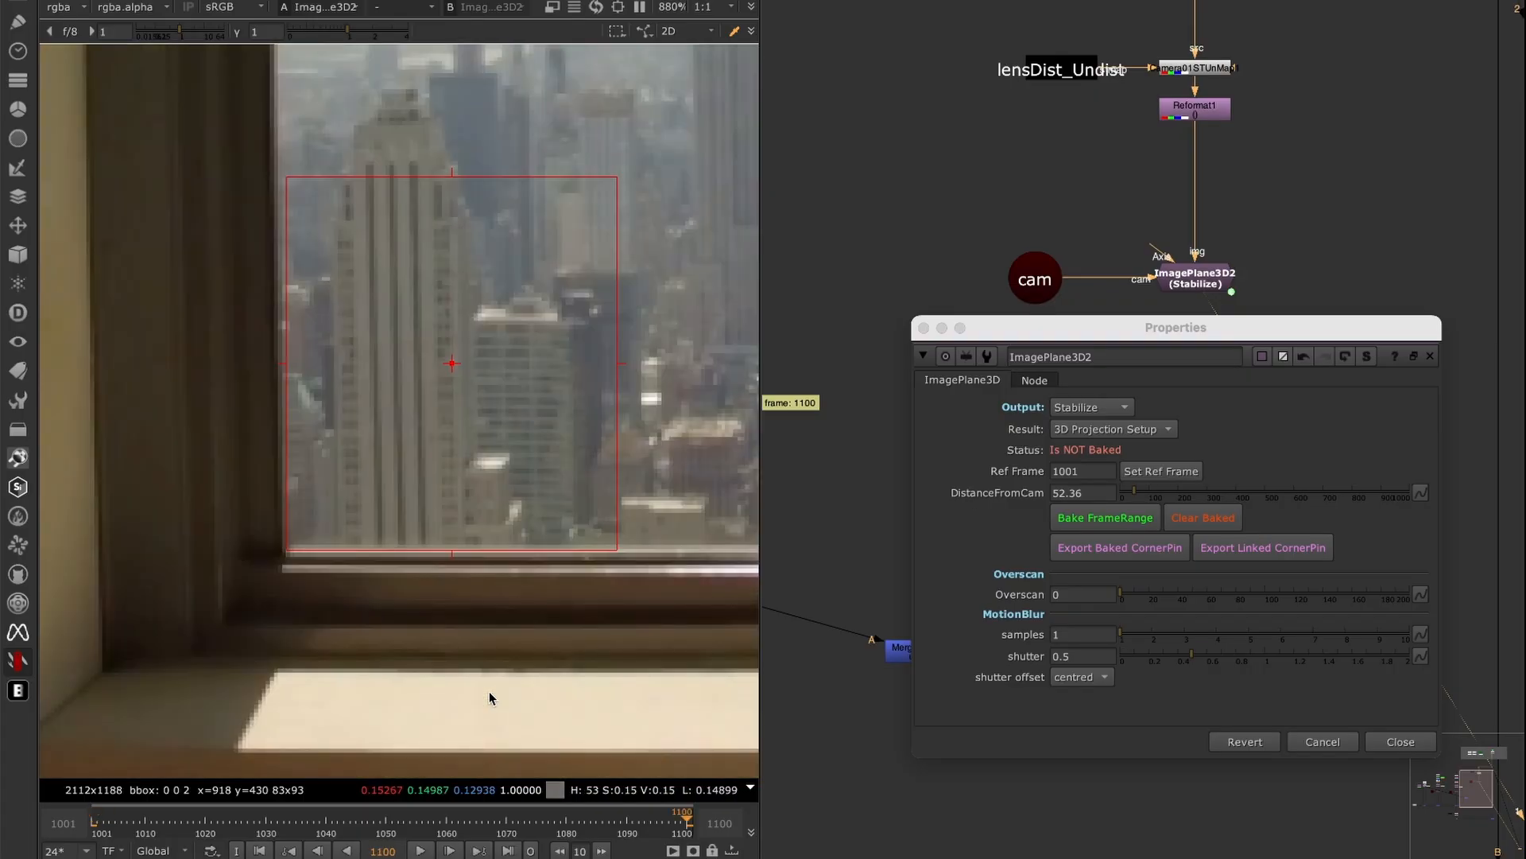
{"action": "key", "text": "Home"}
{"action": "scroll", "coordinate": [395, 430], "scroll_direction": "down", "scroll_amount": 5}
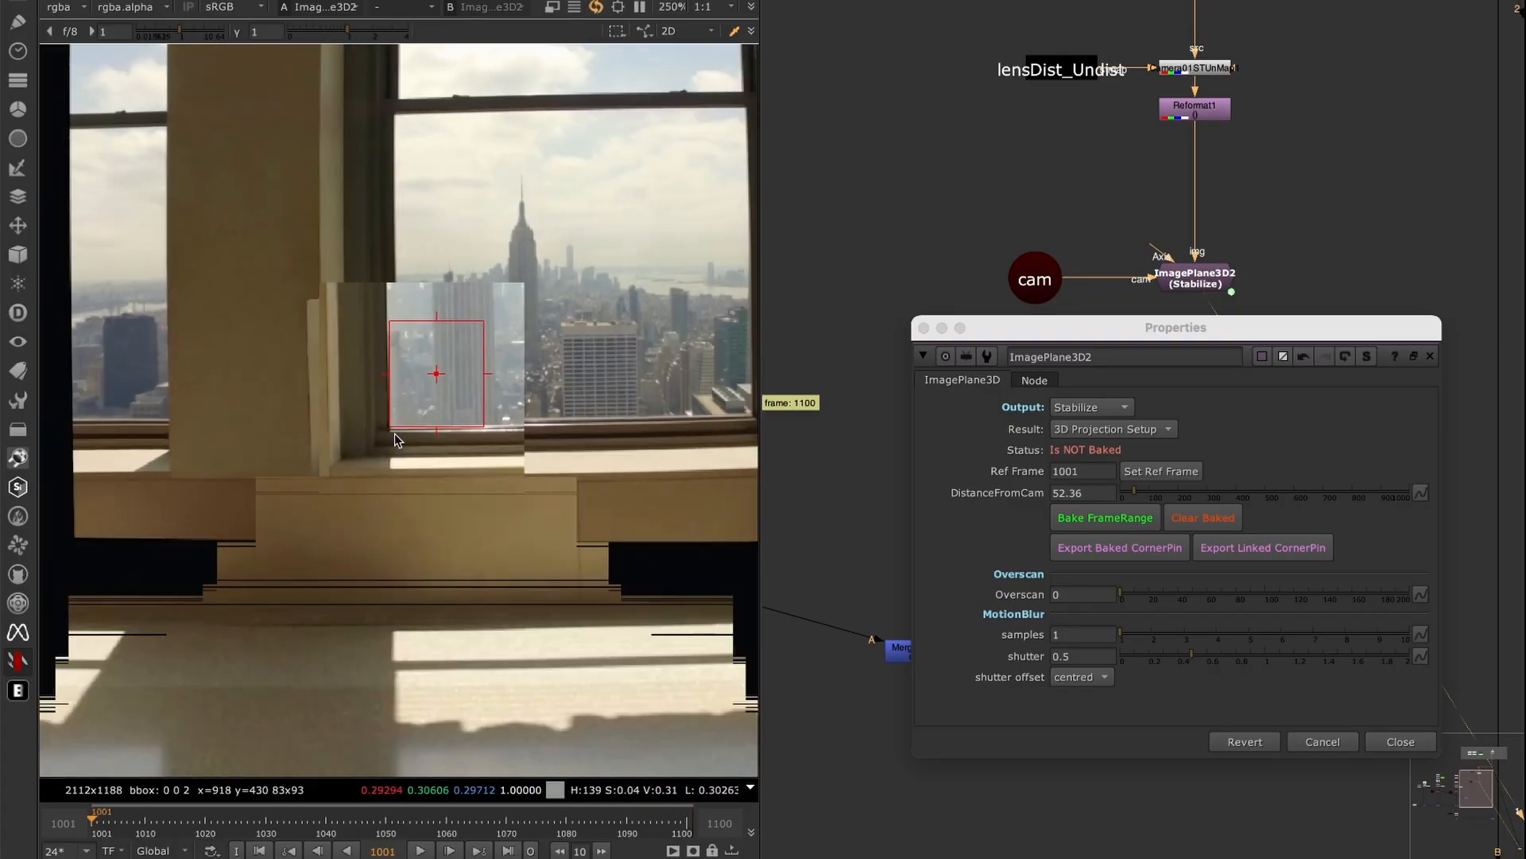
- Set ImagePlane3D2's Output to Matchmove and close its properties
{"action": "left_click_drag", "start_coordinate": [1101, 497], "coordinate": [1004, 497]}
{"action": "left_click", "coordinate": [1113, 407]}
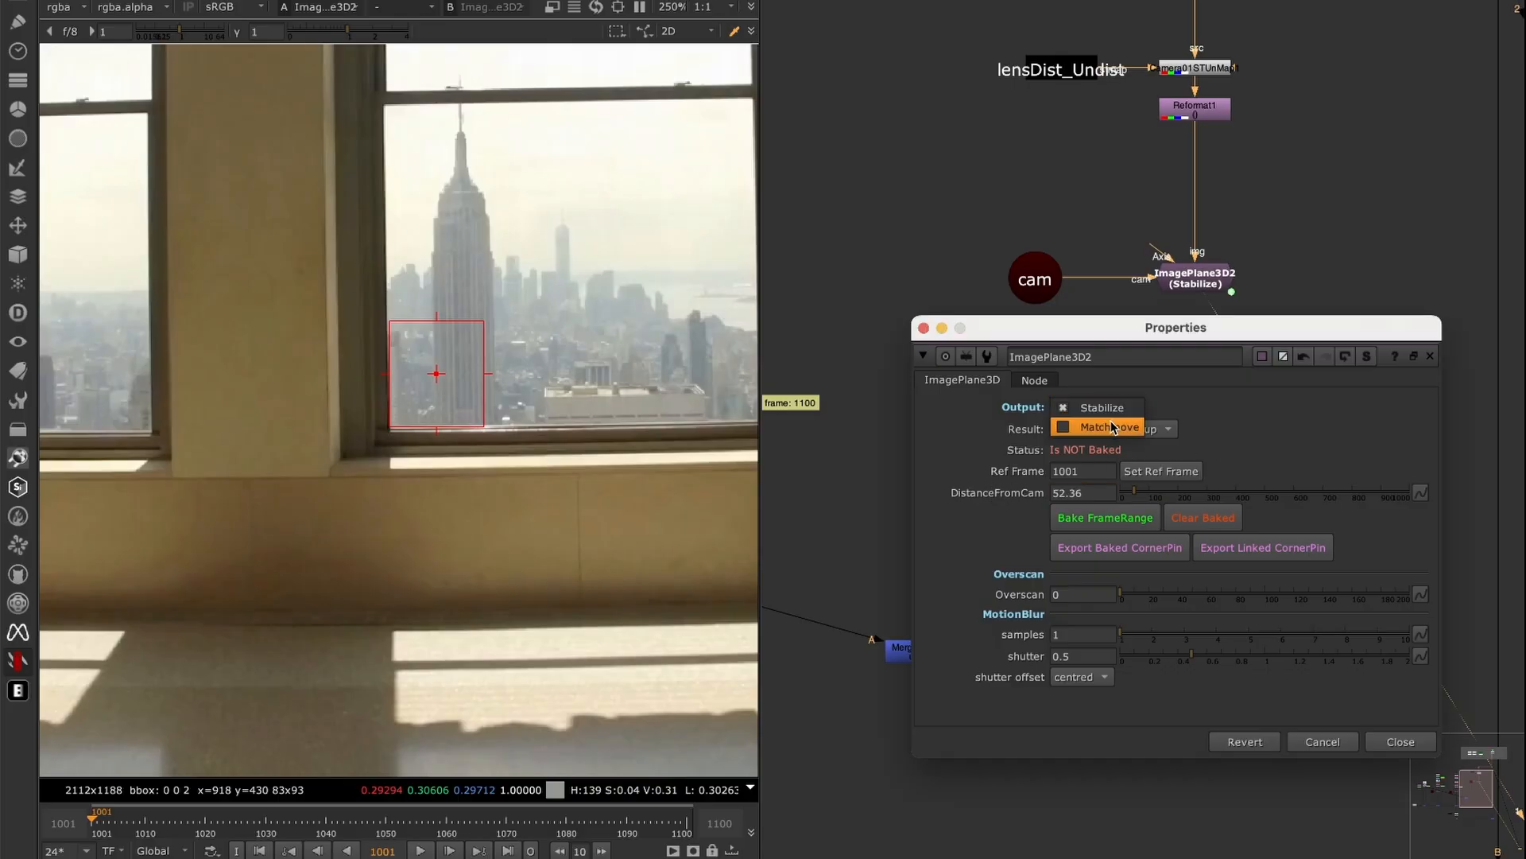
{"action": "left_click", "coordinate": [1107, 427]}
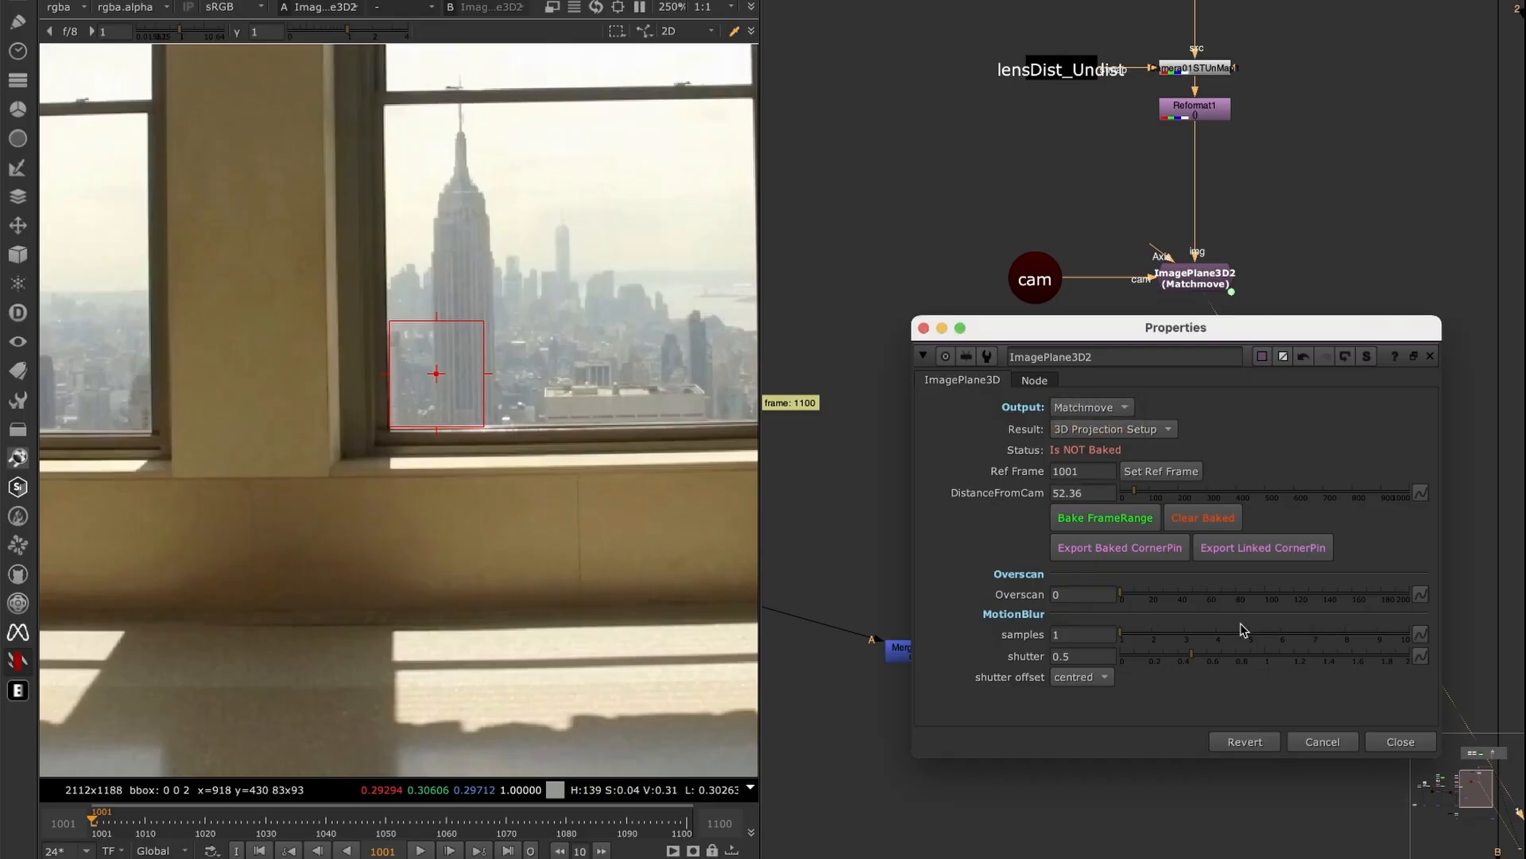
{"action": "left_click", "coordinate": [1397, 741]}
- Move ImagePlane3D2 and its cam stamp into the checkerboard branch, directly below the checkerboard's Reformat node
{"action": "left_click_drag", "start_coordinate": [1313, 221], "coordinate": [944, 389]}
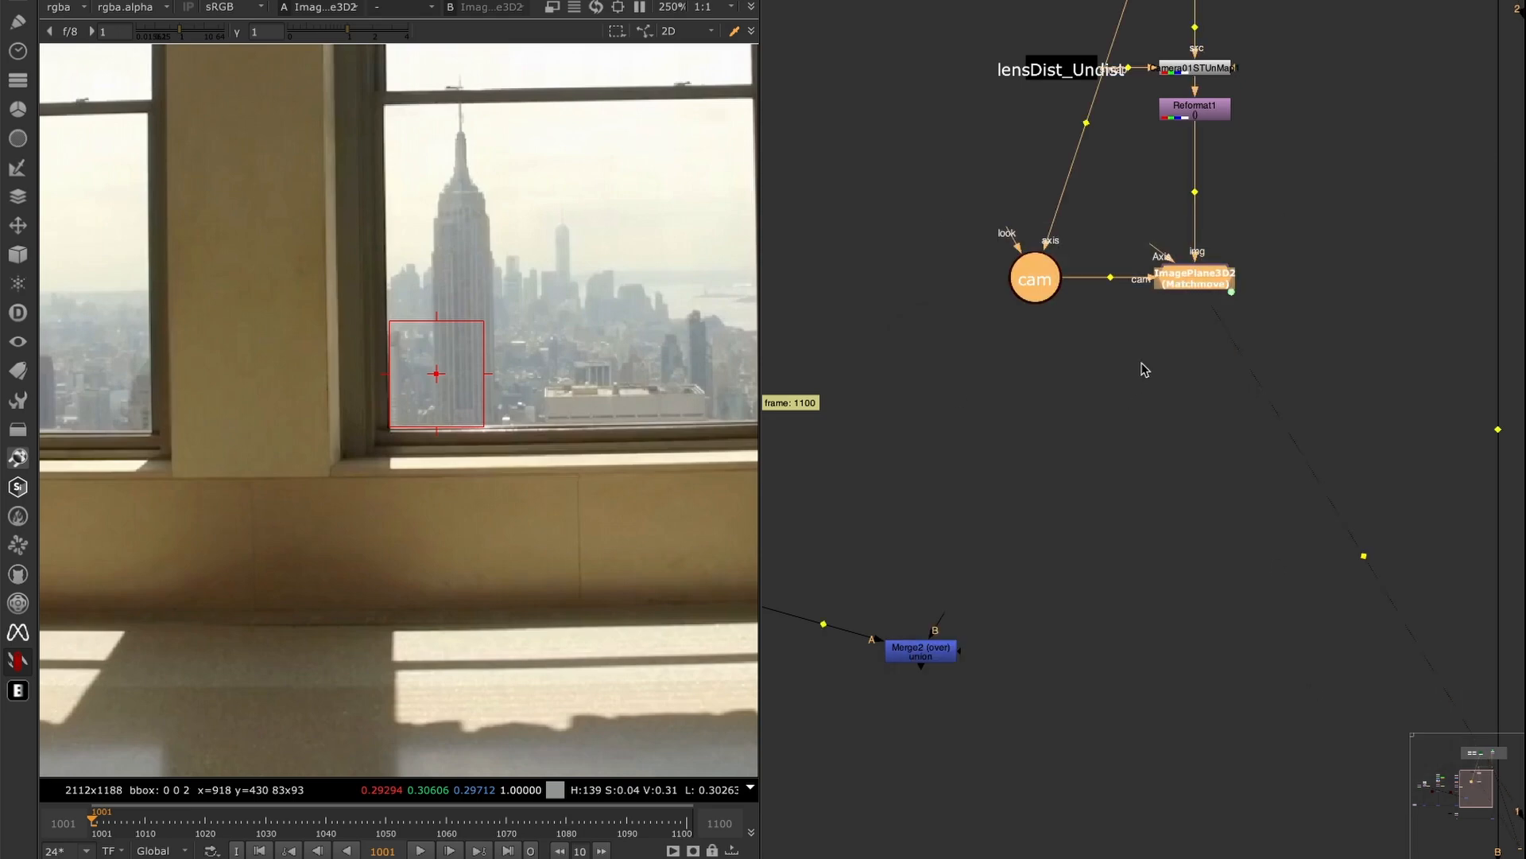
{"action": "key", "text": "ctrl+x"}
{"action": "key", "text": "f"}
{"action": "middle_click_drag", "start_coordinate": [1145, 416], "coordinate": [1281, 406]}
{"action": "scroll", "coordinate": [1075, 374], "scroll_direction": "up", "scroll_amount": 5}
{"action": "left_click", "coordinate": [980, 375]}
{"action": "key", "text": "ctrl+v"}
{"action": "scroll", "coordinate": [1081, 370], "scroll_direction": "up", "scroll_amount": 3}
{"action": "scroll", "coordinate": [1072, 373], "scroll_direction": "up", "scroll_amount": 3}
{"action": "left_click_drag", "start_coordinate": [1041, 380], "coordinate": [1028, 336]}
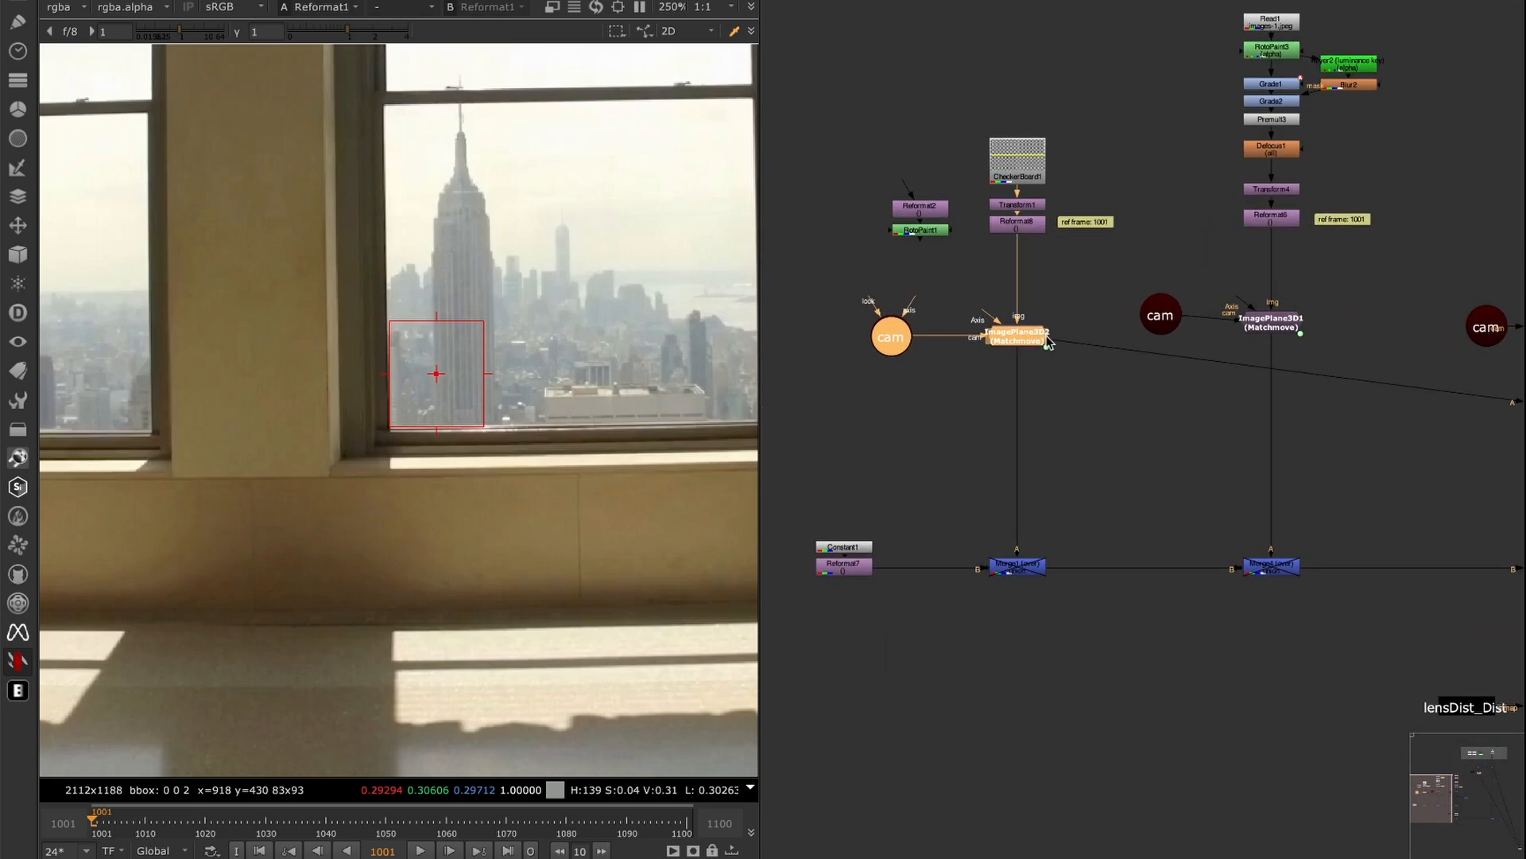
- Reconnect Merge2's B input to Reformat1 and display Merge2 to see the checkerboard over the undistorted plate
{"action": "scroll", "coordinate": [1026, 350], "scroll_direction": "down", "scroll_amount": 4}
{"action": "middle_click", "coordinate": [971, 452]}
{"action": "scroll", "coordinate": [1239, 396], "scroll_direction": "up", "scroll_amount": 3}
{"action": "left_click", "coordinate": [1086, 400]}
{"action": "key", "text": "1"}
{"action": "key", "text": "f"}
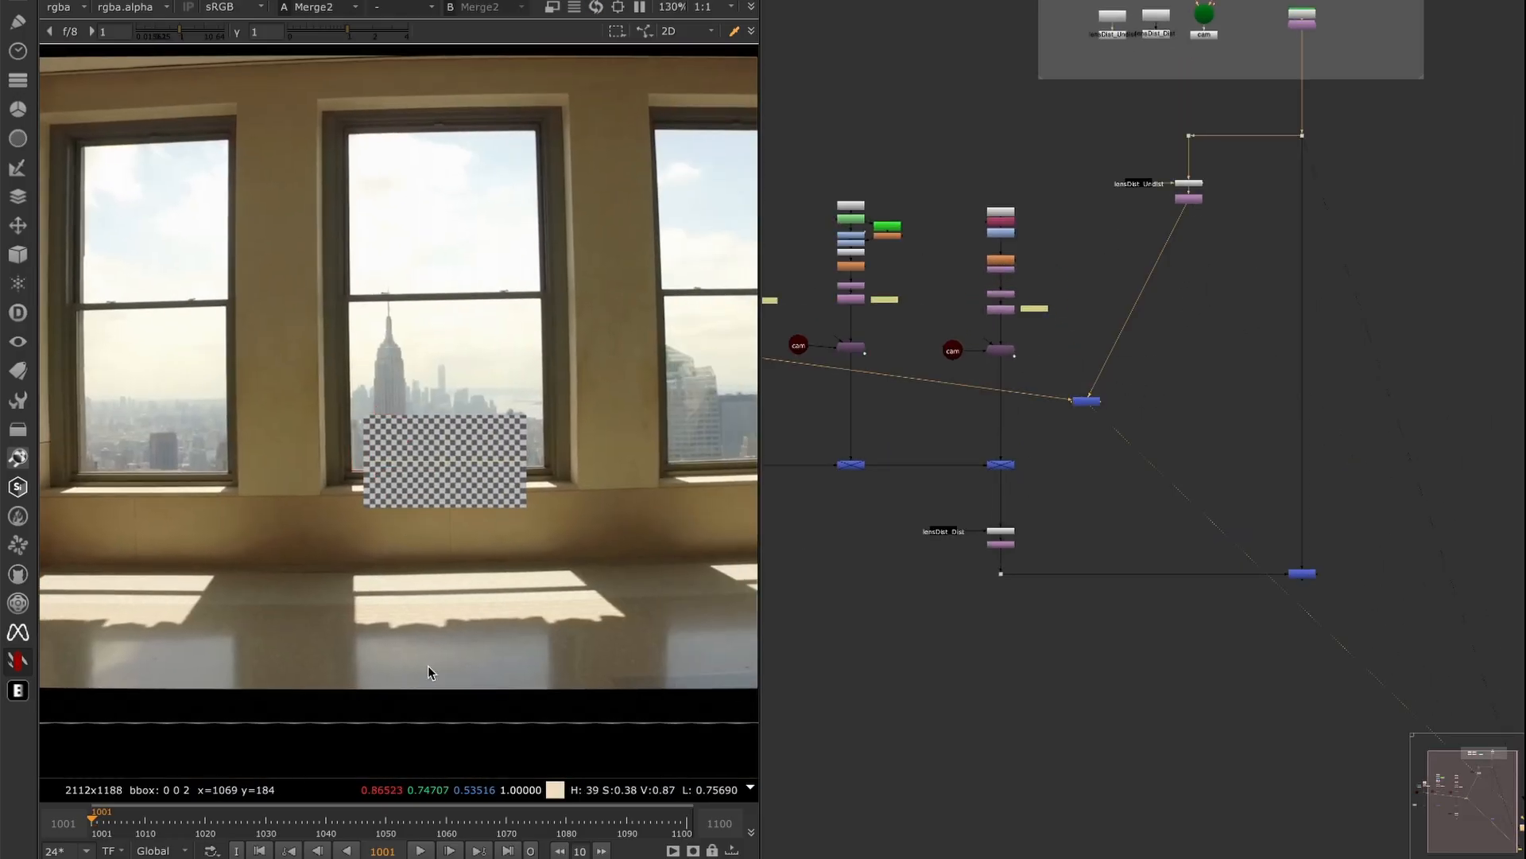
- Play the shot to check how the checkerboard sticks to the middle window, and return to frame 1001
{"action": "left_click", "coordinate": [420, 851]}
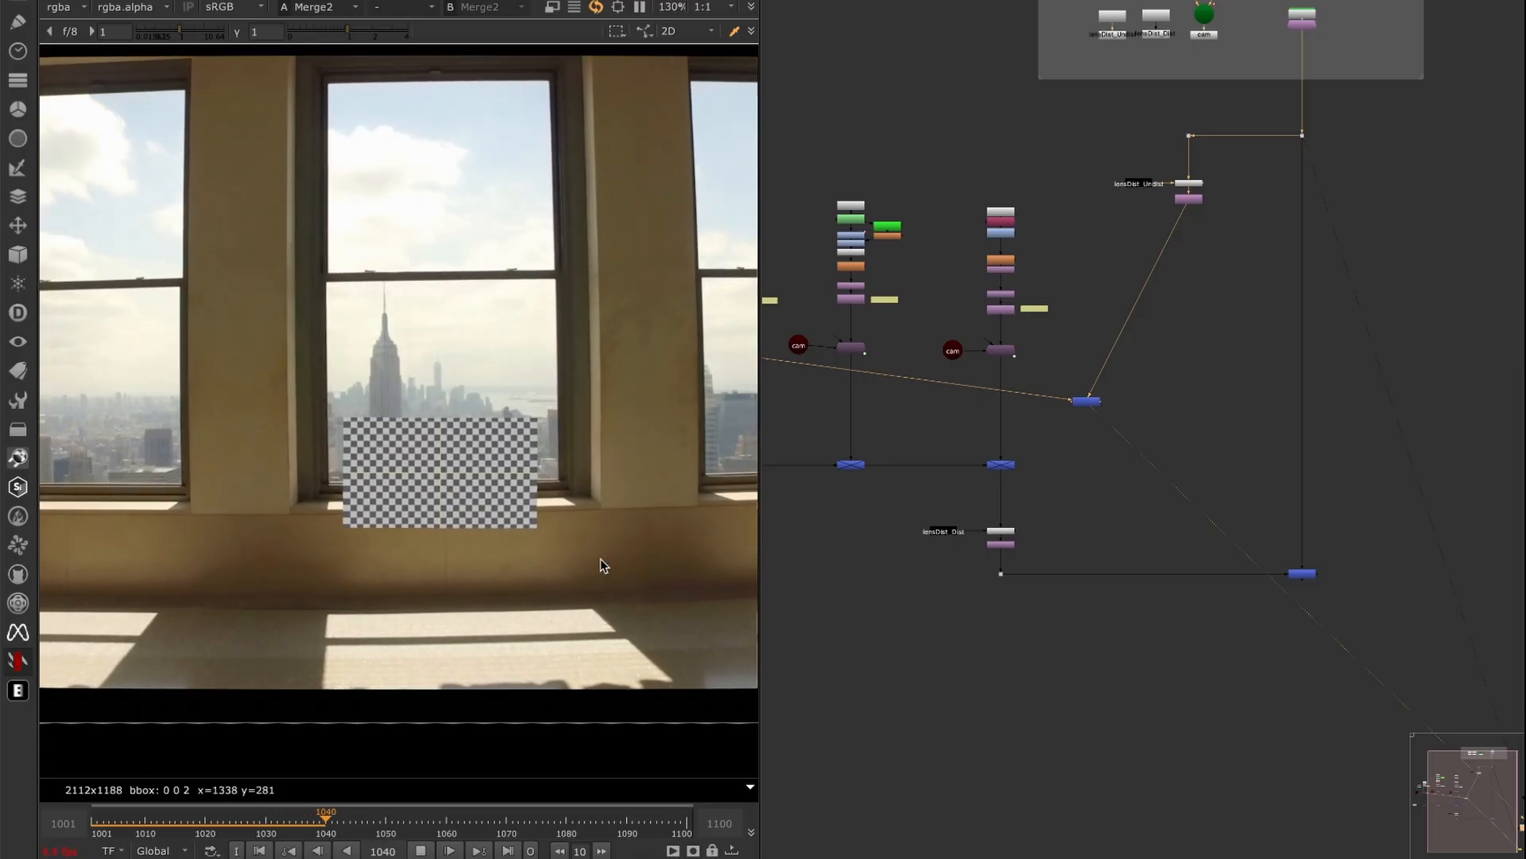
{"action": "left_click", "coordinate": [421, 850]}
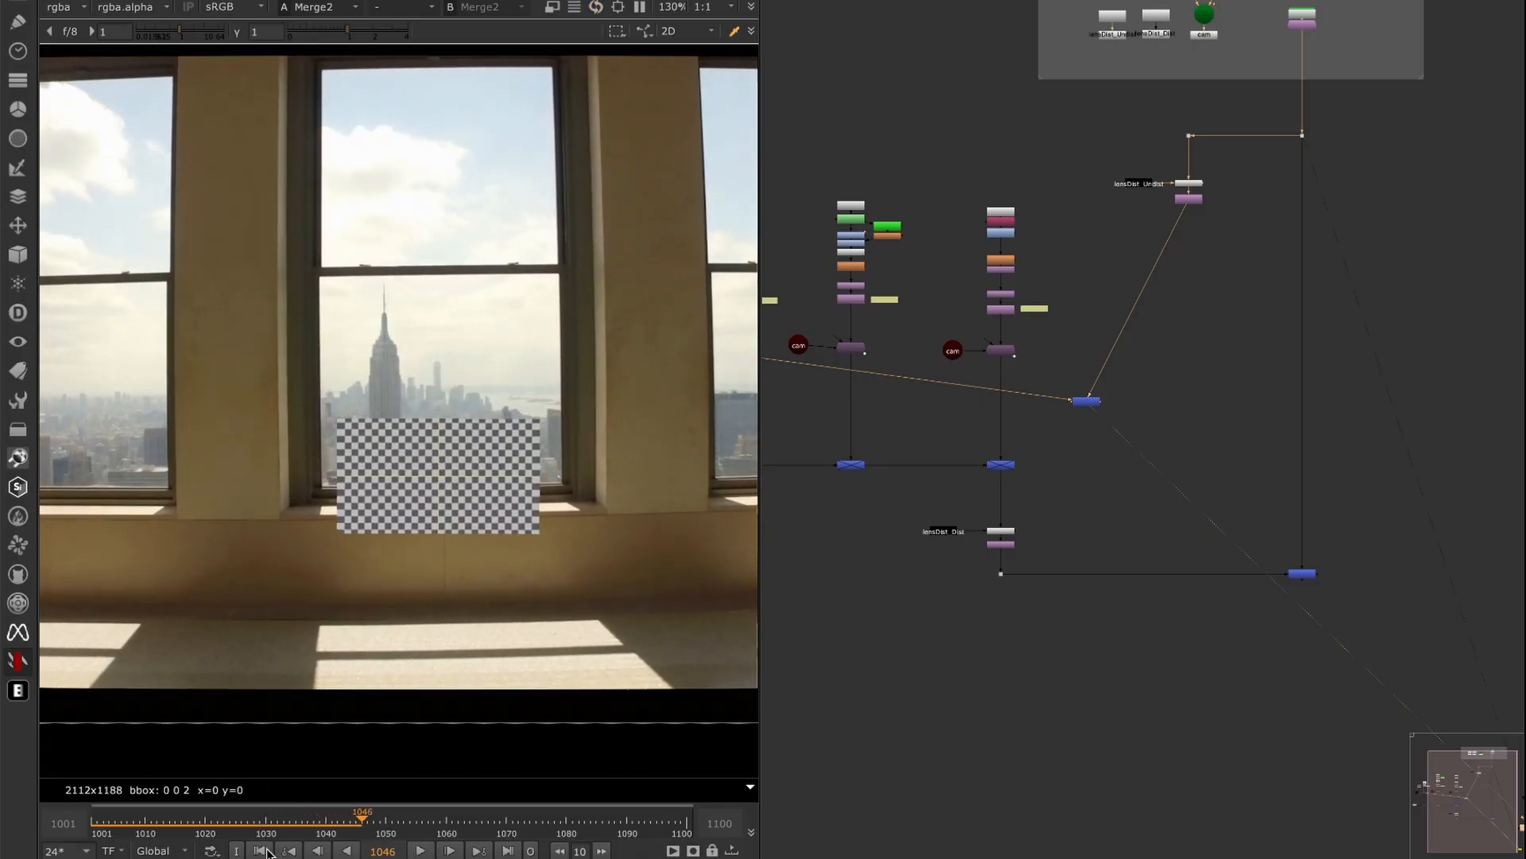
{"action": "left_click", "coordinate": [265, 850]}
- Open the properties of RotoPaint1 beside the checkerboard branch and select its Bezier1 shape
{"action": "scroll", "coordinate": [1316, 387], "scroll_direction": "down", "scroll_amount": 5}
{"action": "scroll", "coordinate": [1055, 389], "scroll_direction": "up", "scroll_amount": 6}
{"action": "middle_click_drag", "start_coordinate": [1113, 378], "coordinate": [1085, 430]}
{"action": "scroll", "coordinate": [1034, 337], "scroll_direction": "up", "scroll_amount": 2}
{"action": "scroll", "coordinate": [985, 358], "scroll_direction": "up", "scroll_amount": 3}
{"action": "left_click_drag", "start_coordinate": [862, 424], "coordinate": [1020, 285]}
{"action": "scroll", "coordinate": [1019, 308], "scroll_direction": "down", "scroll_amount": 5}
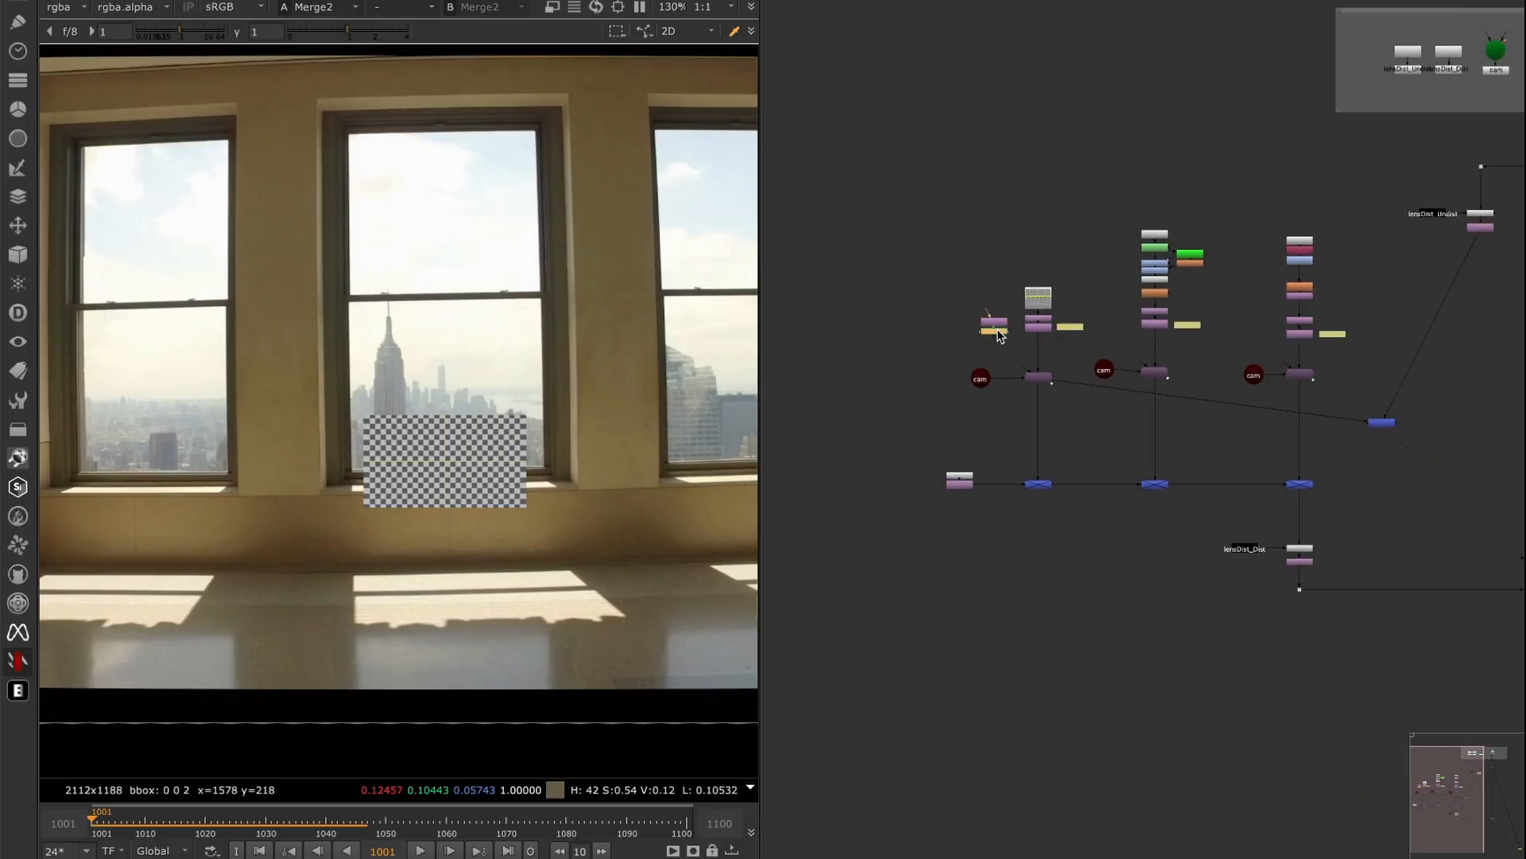
{"action": "double_click", "coordinate": [996, 329]}
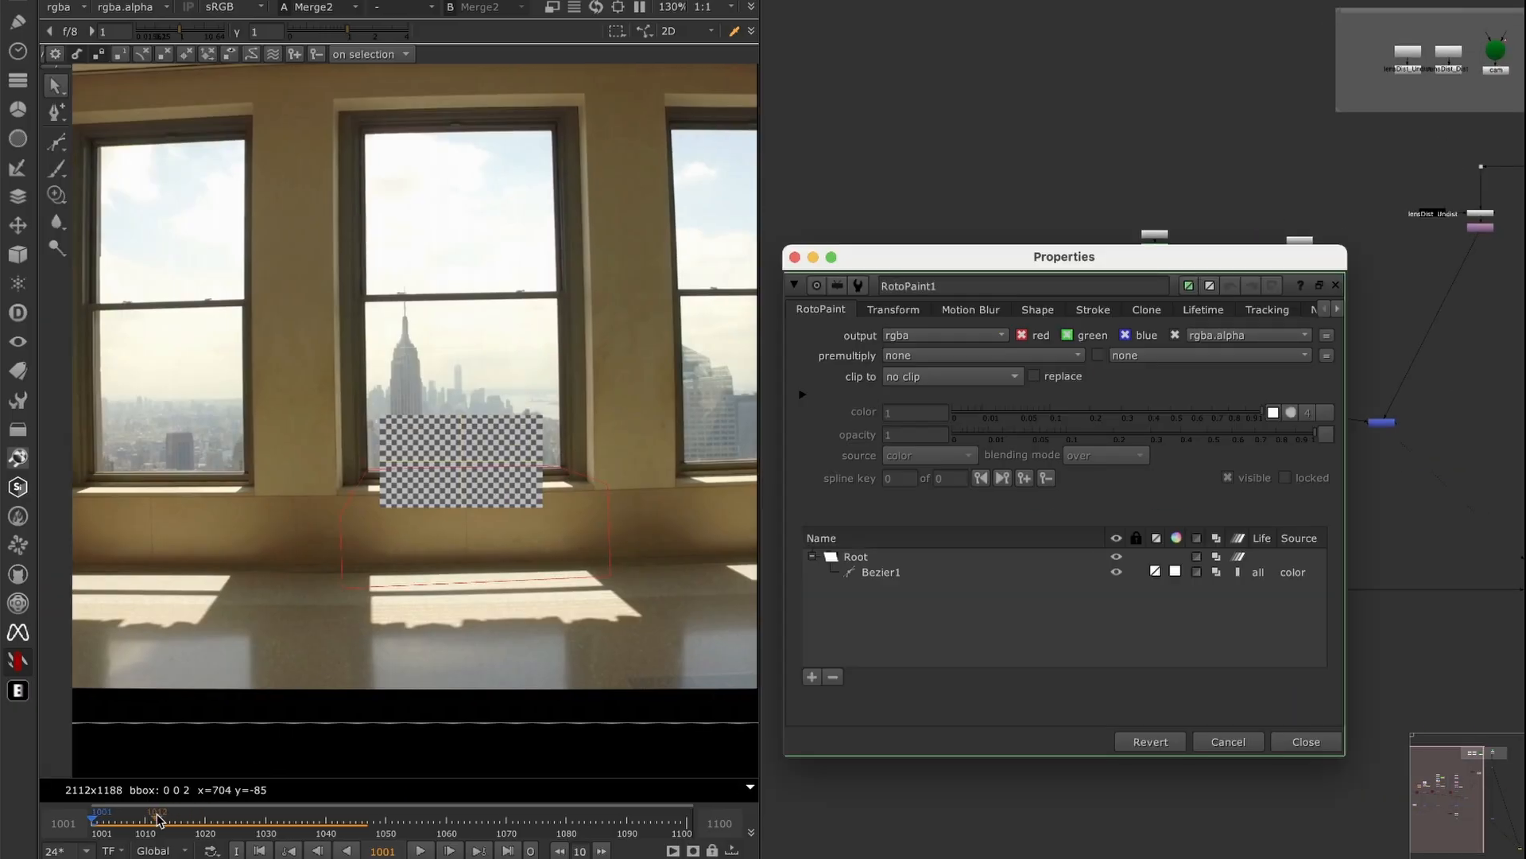
{"action": "left_click", "coordinate": [891, 573]}
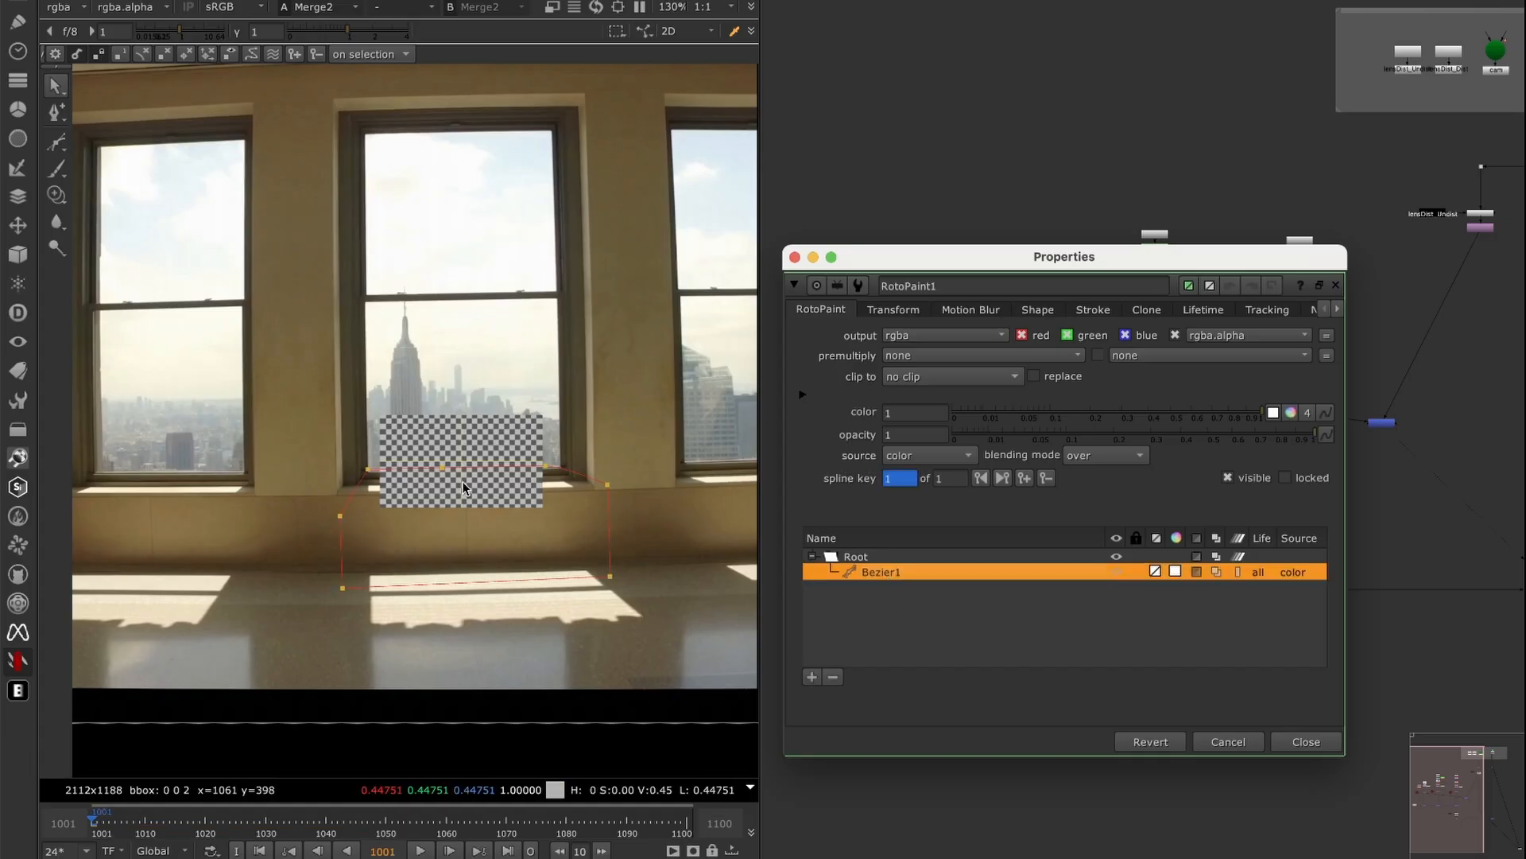
- Compare the Bezier1 outline with the middle window's sill over the checkerboard and on Reformat1's plate, and close RotoPaint1's properties
{"action": "scroll", "coordinate": [421, 475], "scroll_direction": "up", "scroll_amount": 8}
{"action": "scroll", "coordinate": [326, 485], "scroll_direction": "down", "scroll_amount": 3}
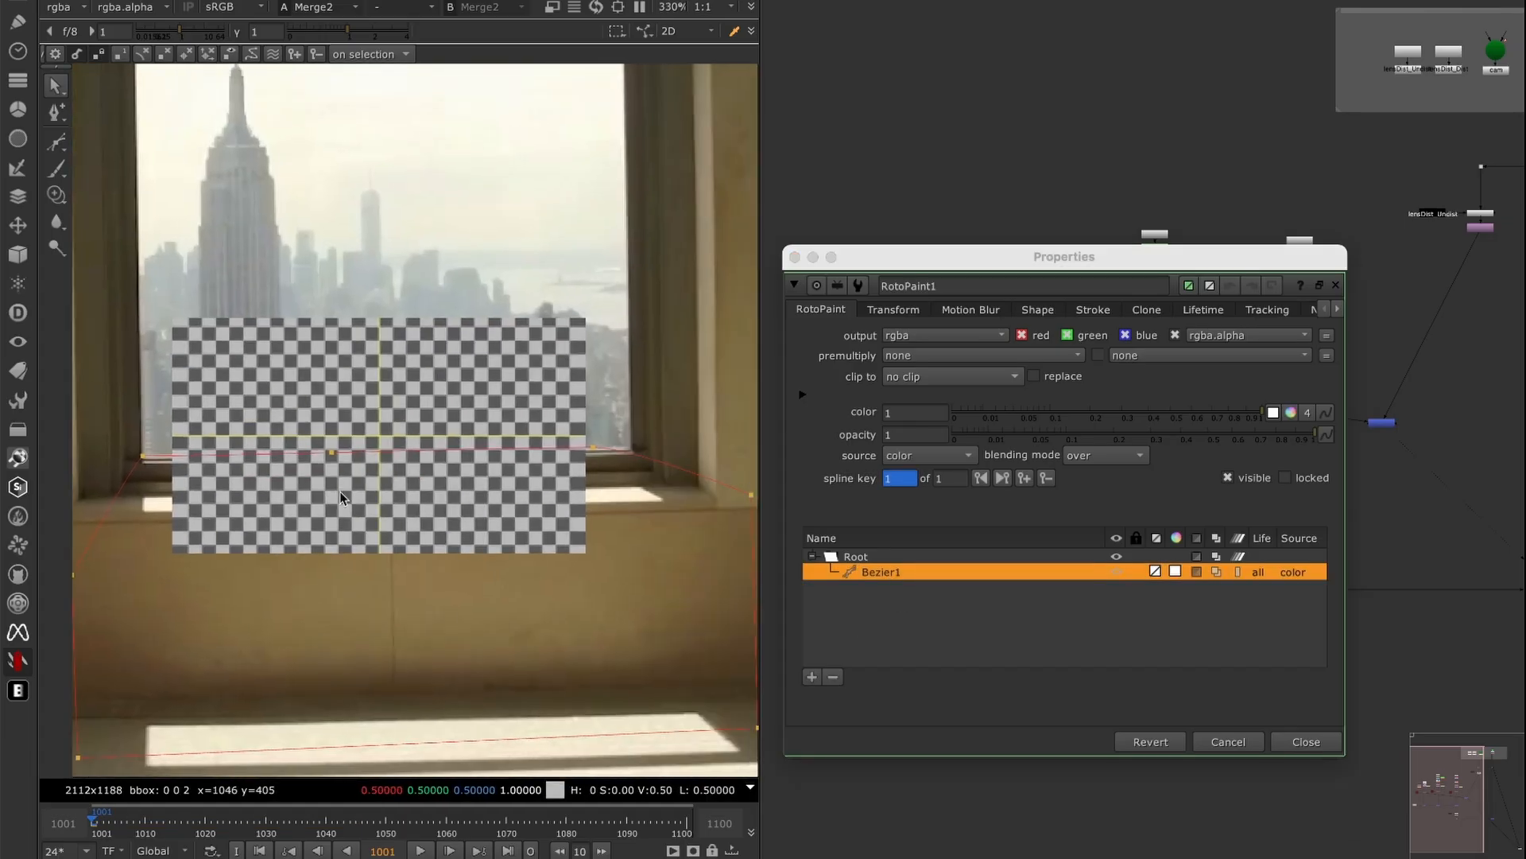
{"action": "left_click_drag", "start_coordinate": [1295, 262], "coordinate": [1098, 451]}
{"action": "left_click", "coordinate": [1475, 229]}
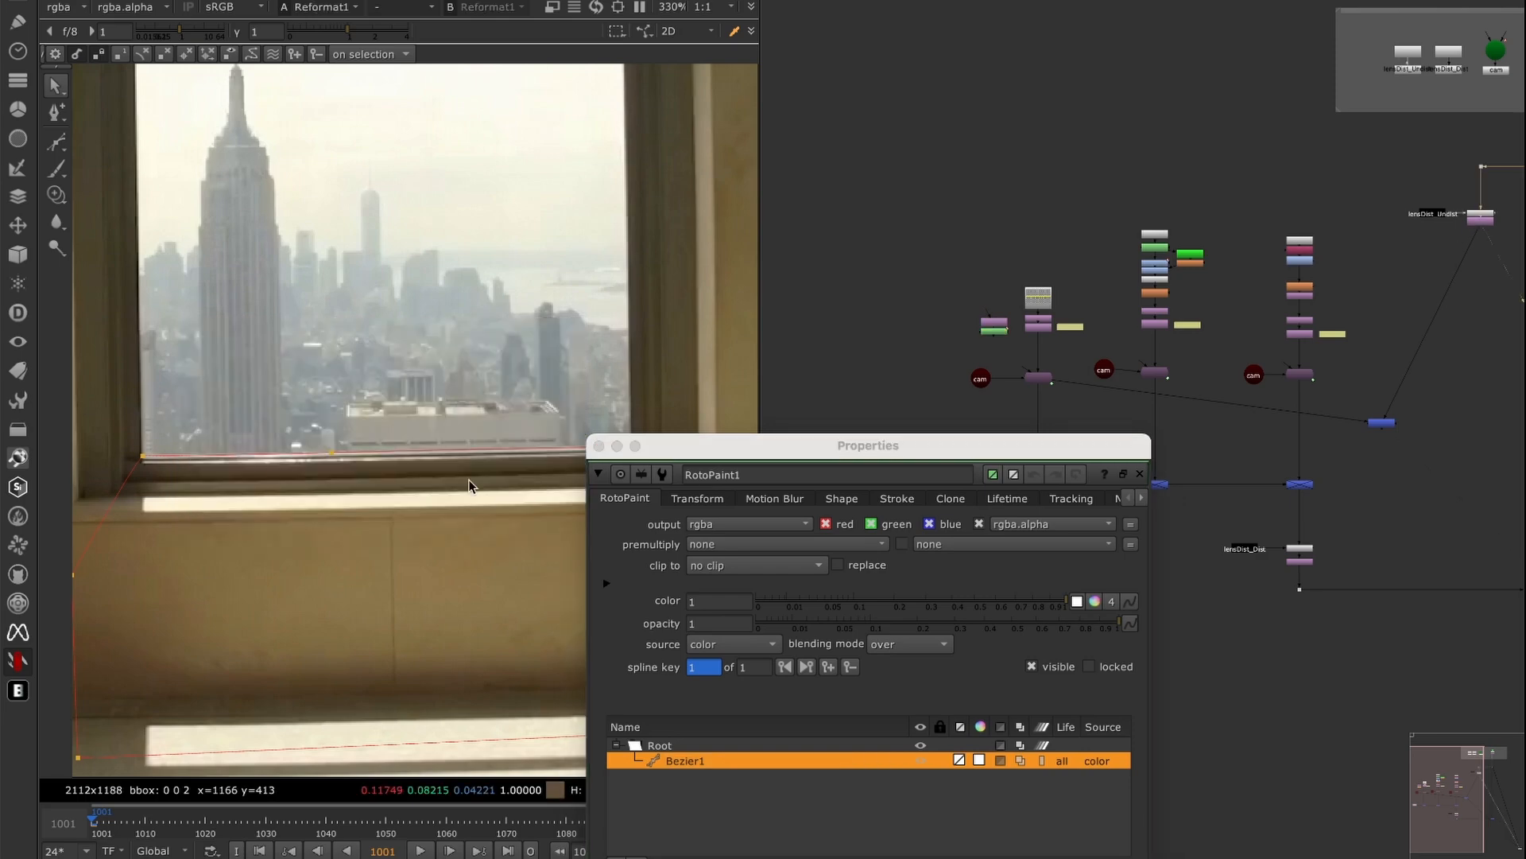
{"action": "key", "text": "1"}
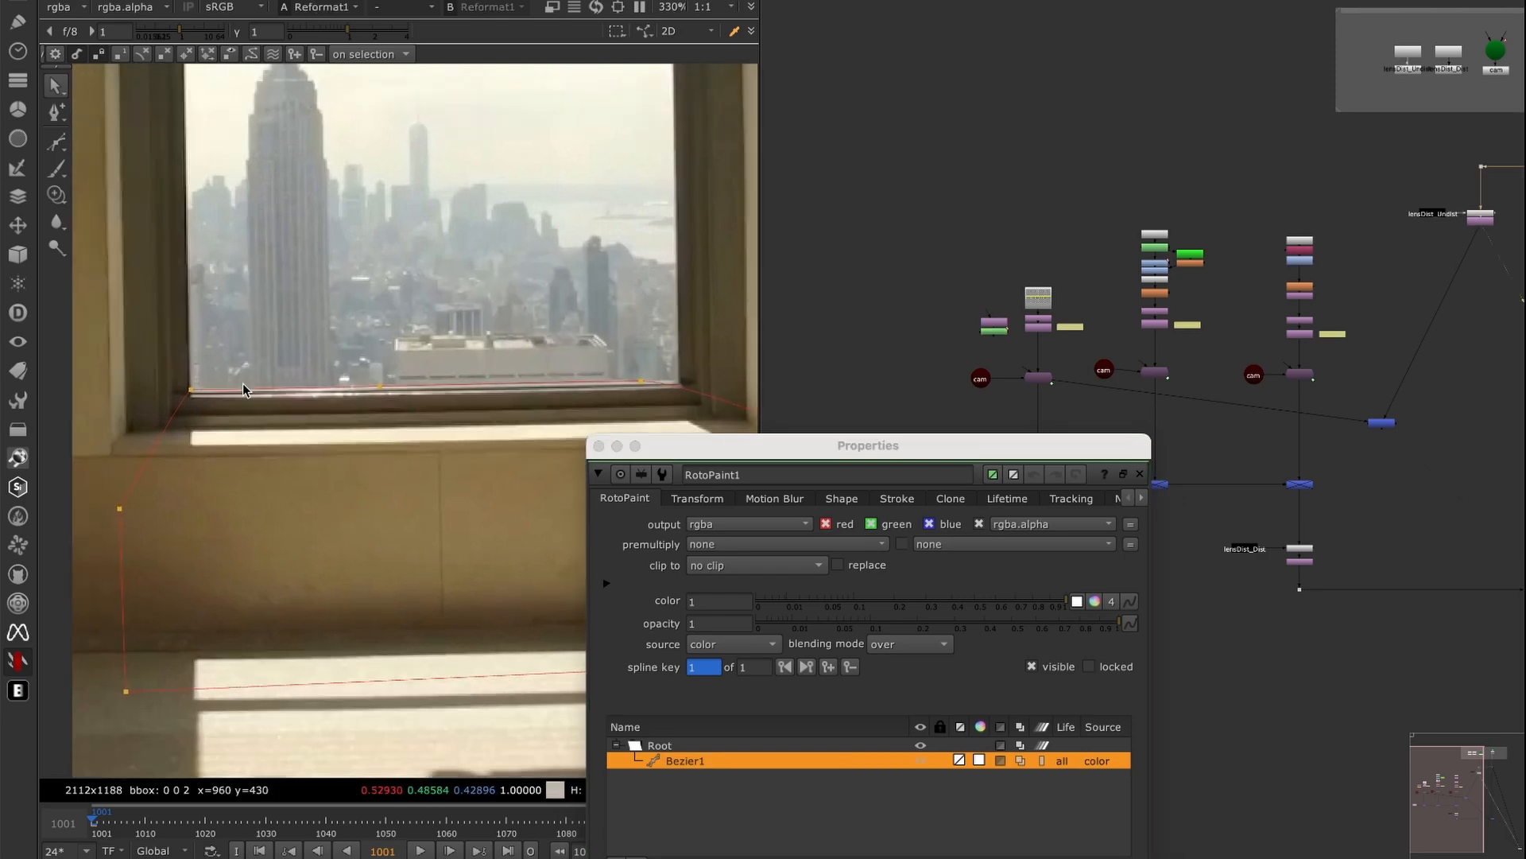
{"action": "left_click", "coordinate": [1140, 475]}
- Move Reformat2 and RotoPaint1 out of the checkerboard area and place them beside Reformat1 in the undistorted plate branch
{"action": "middle_click_drag", "start_coordinate": [1021, 370], "coordinate": [871, 353]}
{"action": "left_click_drag", "start_coordinate": [839, 311], "coordinate": [896, 374]}
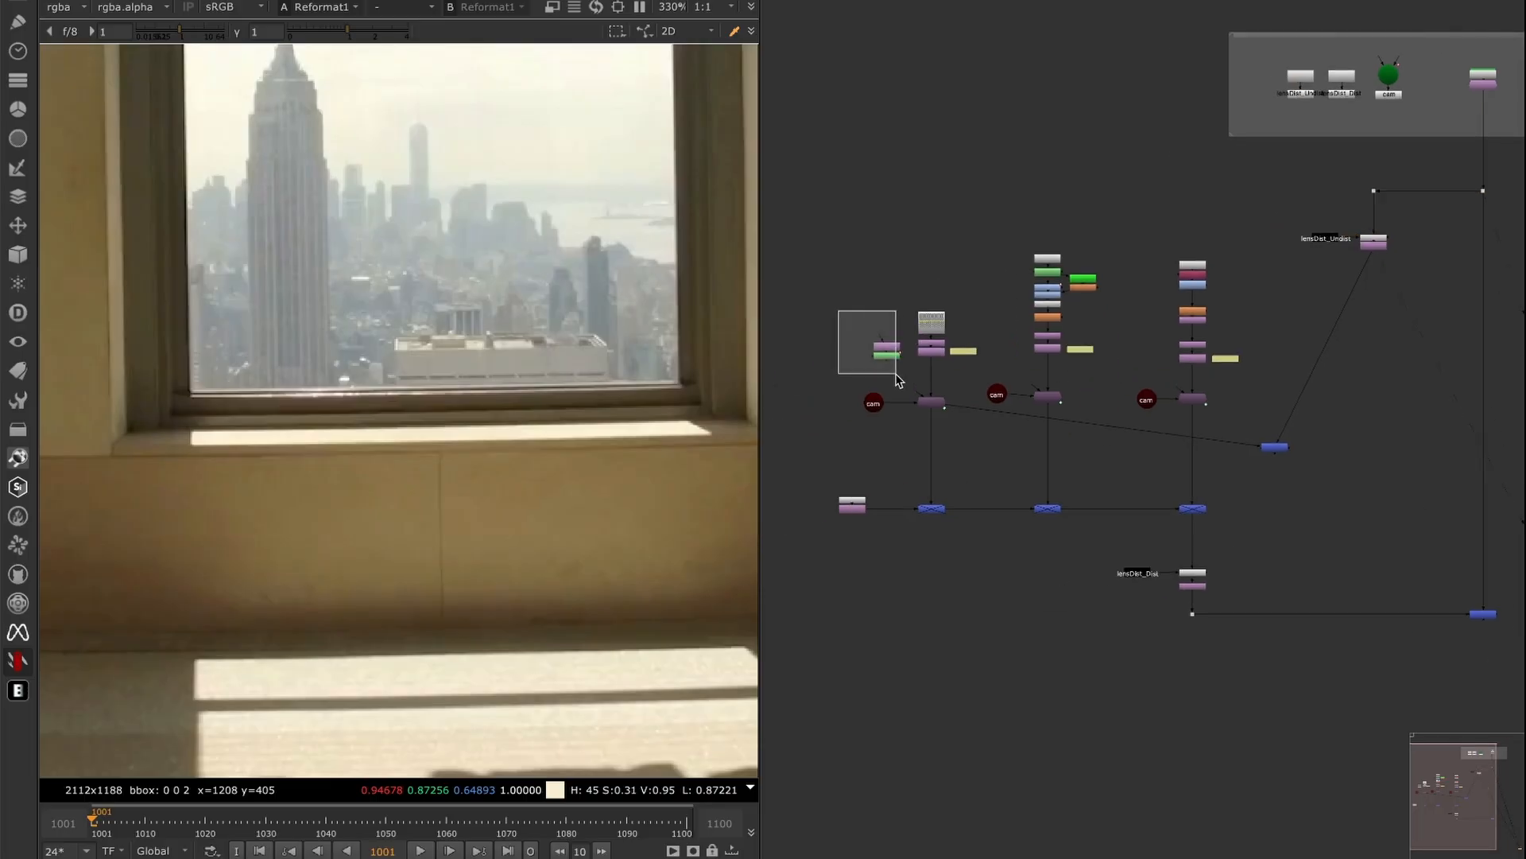
{"action": "middle_click_drag", "start_coordinate": [1411, 317], "coordinate": [1085, 361]}
{"action": "left_click_drag", "start_coordinate": [1075, 363], "coordinate": [1116, 302]}
{"action": "middle_click_drag", "start_coordinate": [1121, 288], "coordinate": [1209, 278], "text": "alt"}
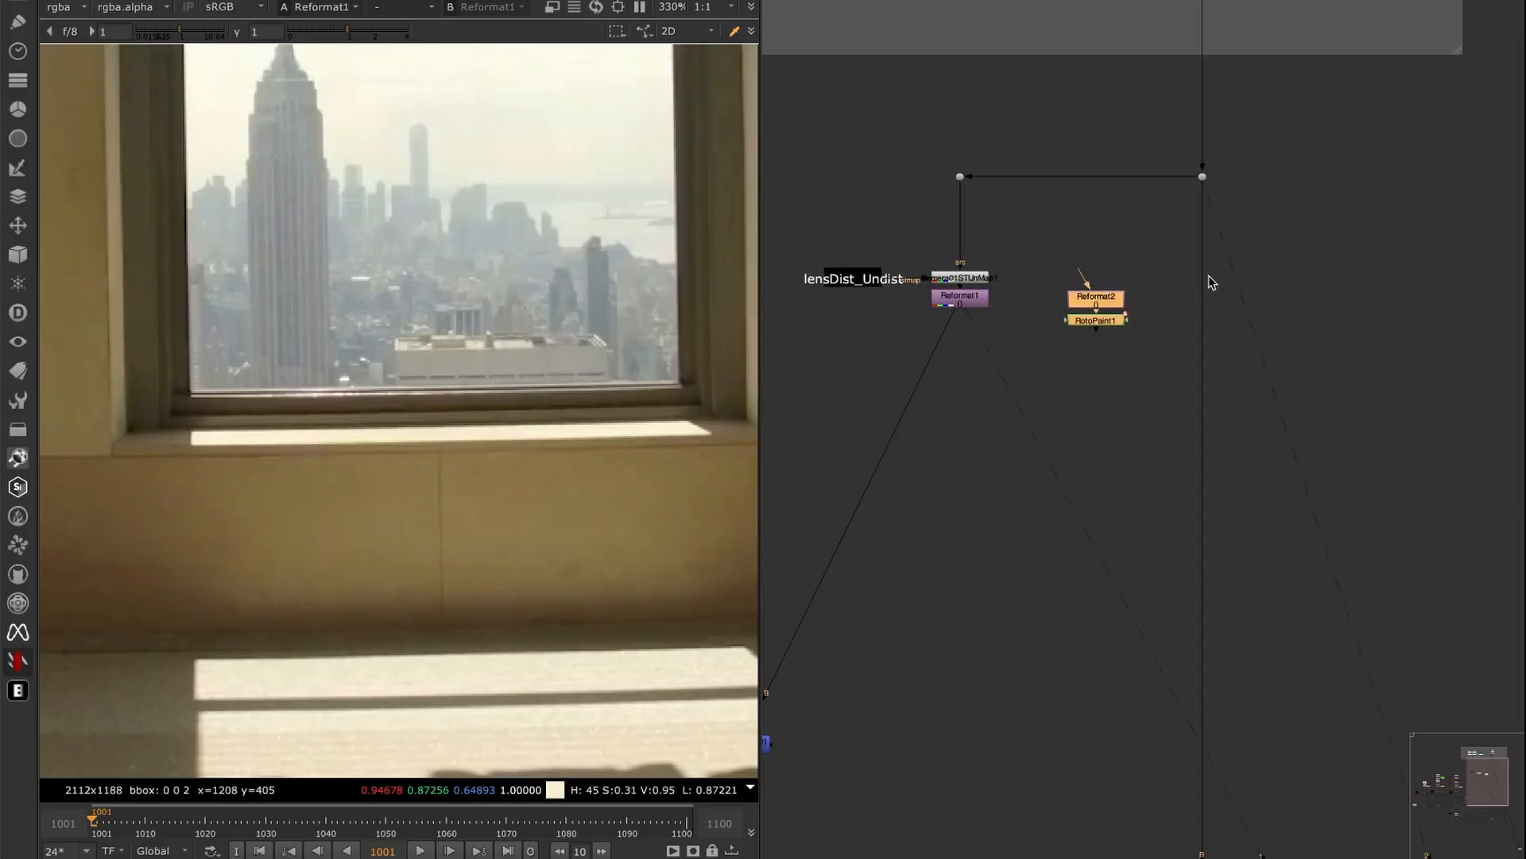
- Display Reformat1's full output and examine the black border and lower corner around the undistorted plate
{"action": "left_click", "coordinate": [961, 307]}
{"action": "key", "text": "1"}
{"action": "left_click", "coordinate": [912, 366]}
{"action": "key", "text": "f"}
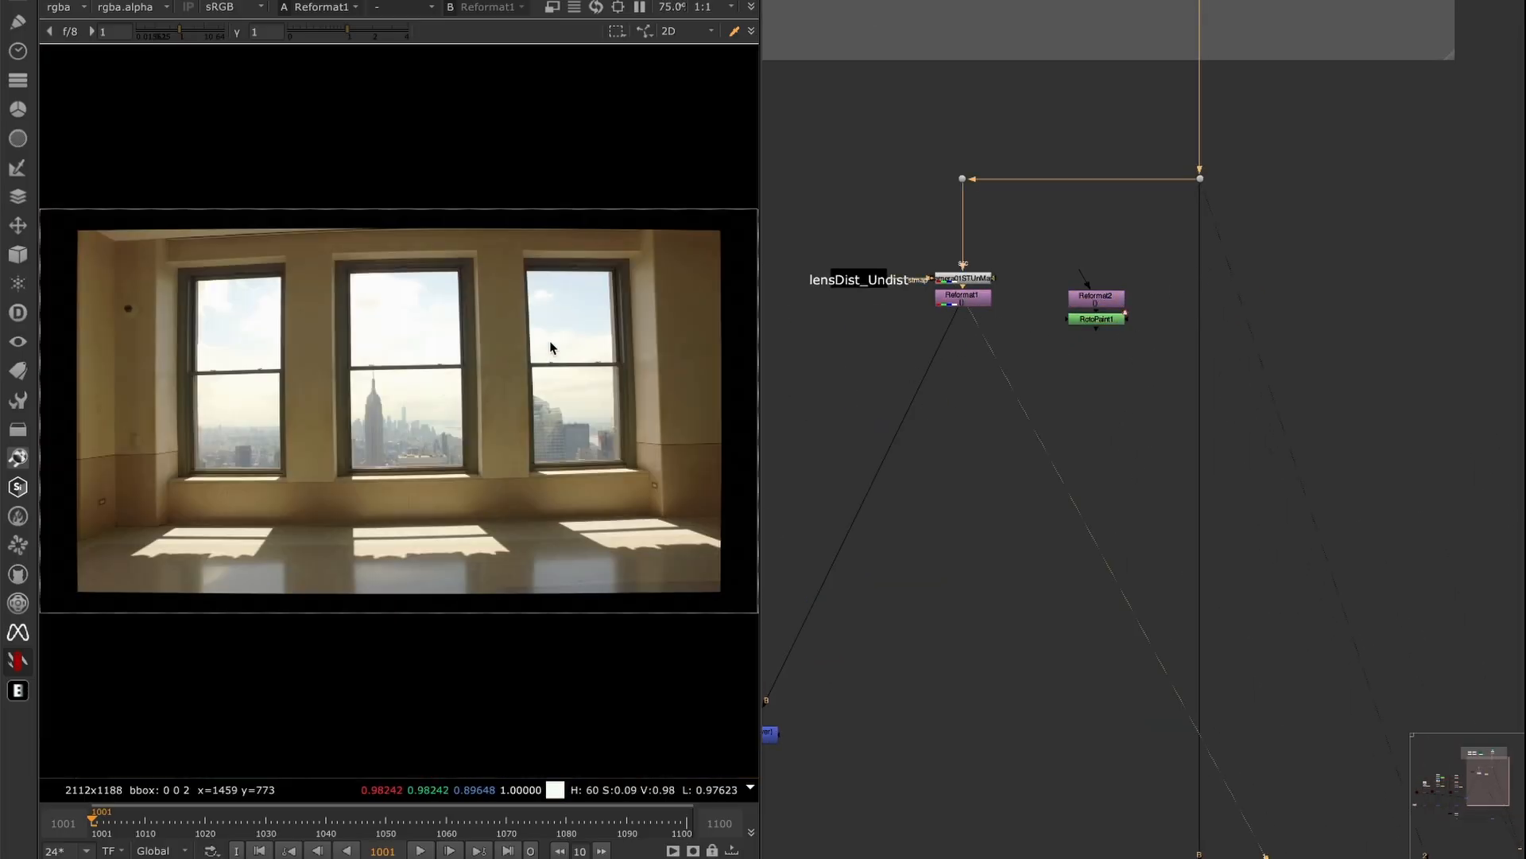
{"action": "middle_click_drag", "start_coordinate": [754, 571], "coordinate": [579, 567]}
{"action": "scroll", "coordinate": [581, 597], "scroll_direction": "up", "scroll_amount": 5}
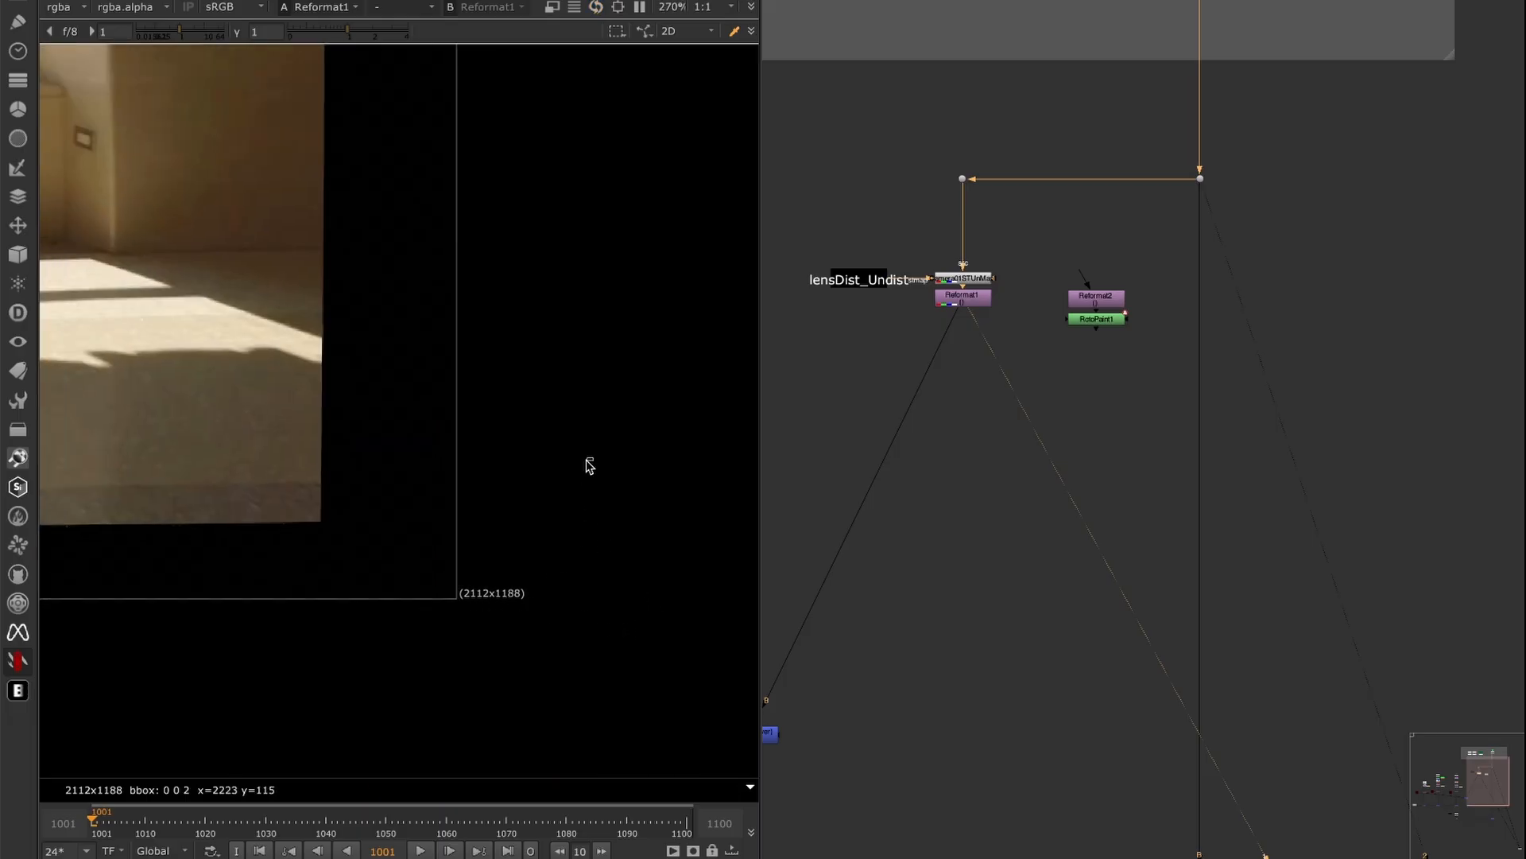
- Display the full undistorted plate and check Reformat2's output format and resize settings
{"action": "key", "text": "f"}
{"action": "scroll", "coordinate": [1109, 300], "scroll_direction": "up", "scroll_amount": 3}
{"action": "double_click", "coordinate": [1110, 294]}
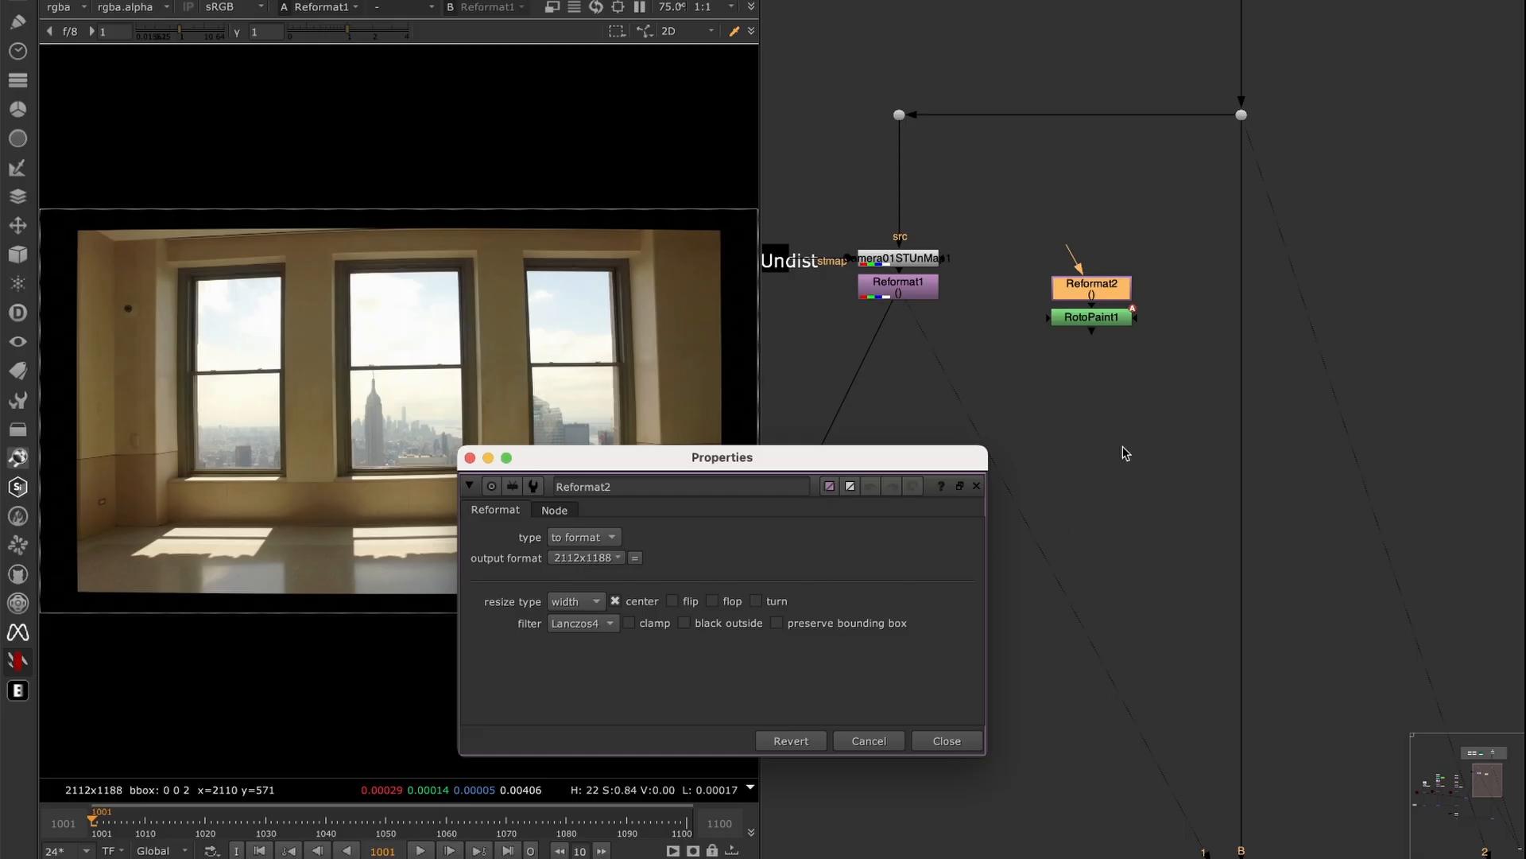
{"action": "left_click", "coordinate": [1063, 448]}
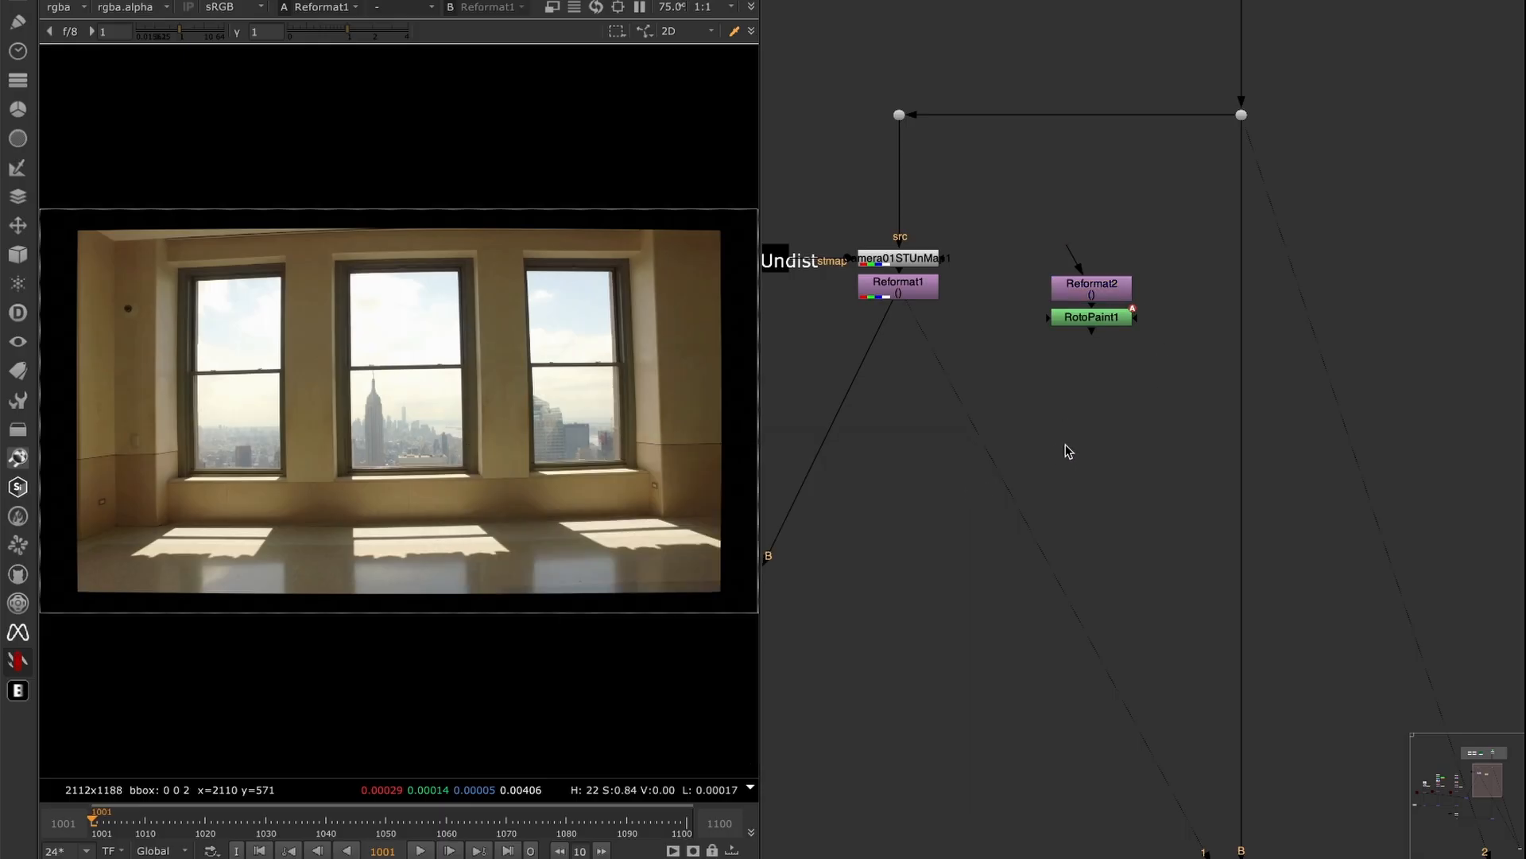
- Merge RotoPaint1 over Reformat1 to check the roto against the middle window's sill, and delete the merge
{"action": "key", "text": "m"}
{"action": "left_click_drag", "start_coordinate": [1055, 402], "coordinate": [1091, 318]}
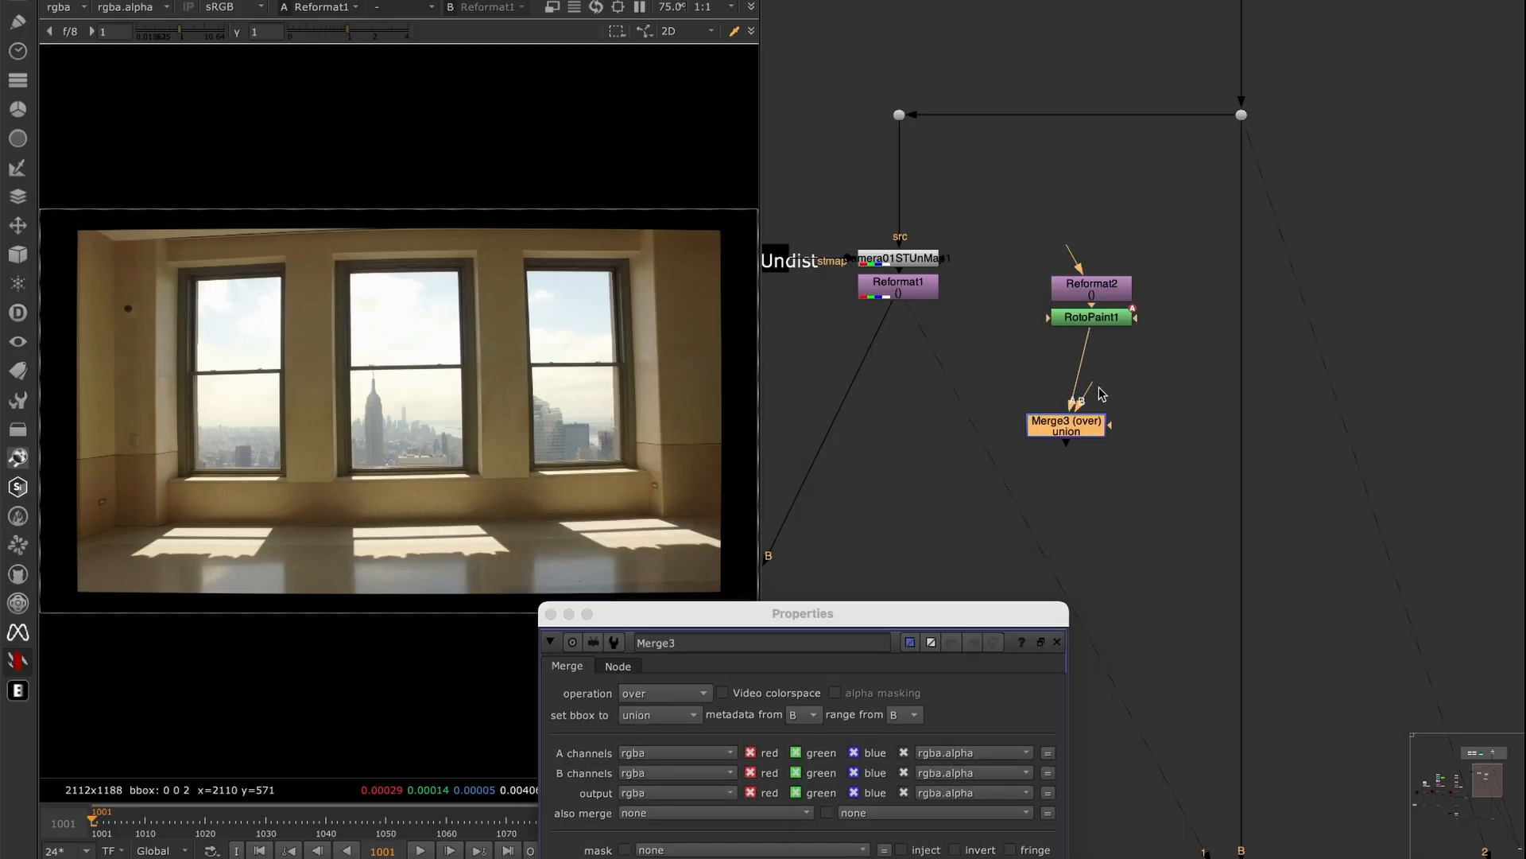
{"action": "left_click_drag", "start_coordinate": [969, 344], "coordinate": [906, 288]}
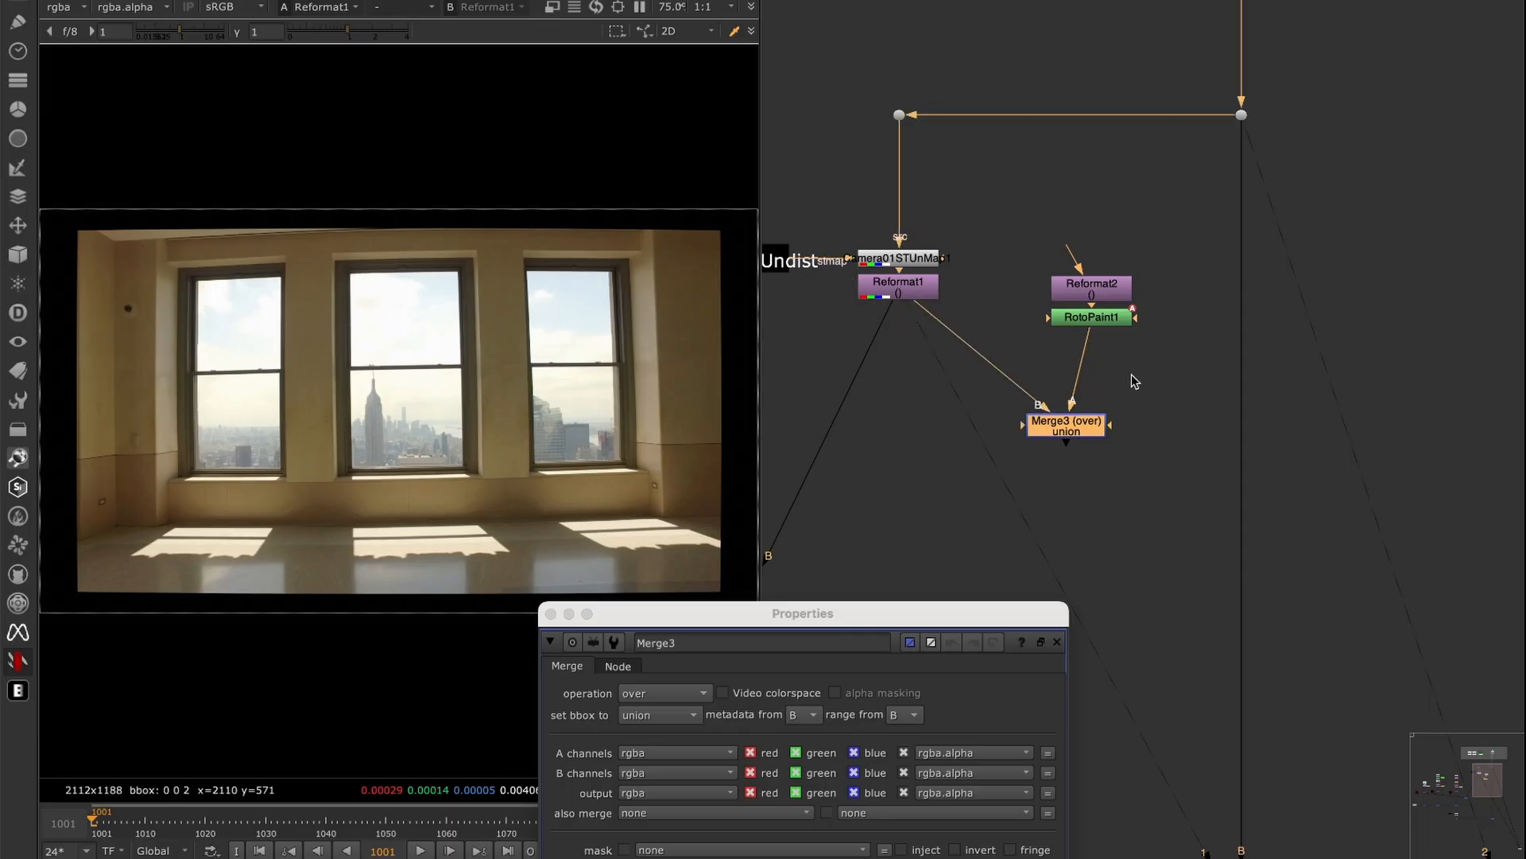
{"action": "key", "text": "1"}
{"action": "scroll", "coordinate": [477, 470], "scroll_direction": "up", "scroll_amount": 5}
{"action": "left_click_drag", "start_coordinate": [1153, 376], "coordinate": [988, 474]}
{"action": "key", "text": "Delete"}
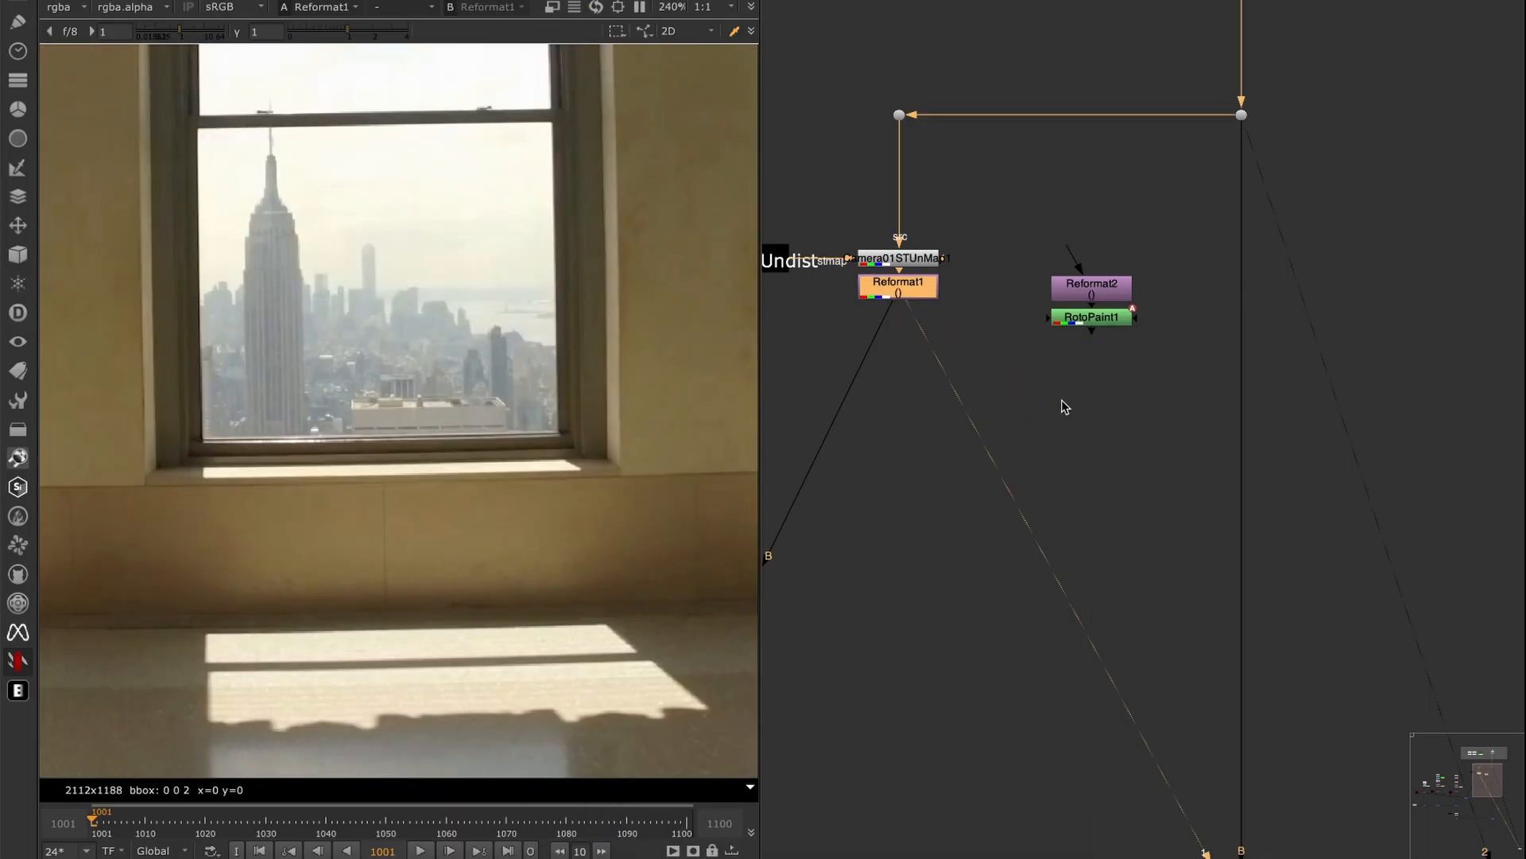
- Copy the camera and ImagePlane3D nodes of the checkerboard branch and paste them below RotoPaint1
{"action": "scroll", "coordinate": [1057, 419], "scroll_direction": "down", "scroll_amount": 6}
{"action": "scroll", "coordinate": [963, 462], "scroll_direction": "up", "scroll_amount": 3}
{"action": "left_click_drag", "start_coordinate": [856, 370], "coordinate": [1084, 455]}
{"action": "key", "text": "ctrl+c"}
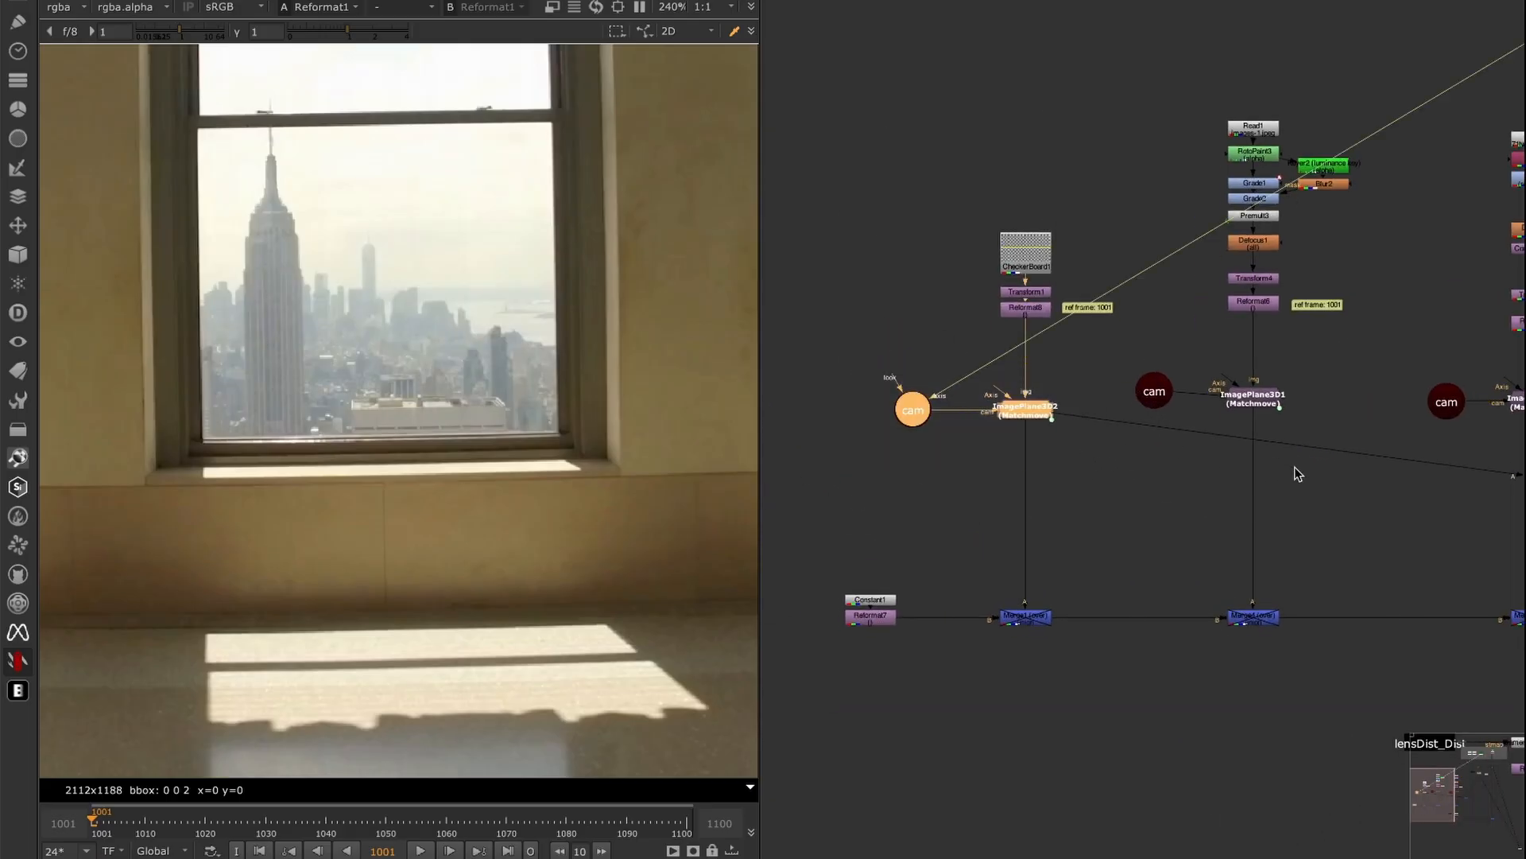
{"action": "middle_click_drag", "start_coordinate": [1440, 433], "coordinate": [757, 513]}
{"action": "scroll", "coordinate": [1089, 343], "scroll_direction": "up", "scroll_amount": 2}
{"action": "middle_click_drag", "start_coordinate": [1356, 307], "coordinate": [974, 465]}
{"action": "key", "text": "ctrl+v"}
- Align the pasted camera and ImagePlane3D3 beneath RotoPaint1, with the roto feeding its img input, and display the projected shape
{"action": "left_click_drag", "start_coordinate": [1047, 431], "coordinate": [931, 435]}
{"action": "left_click", "coordinate": [975, 382]}
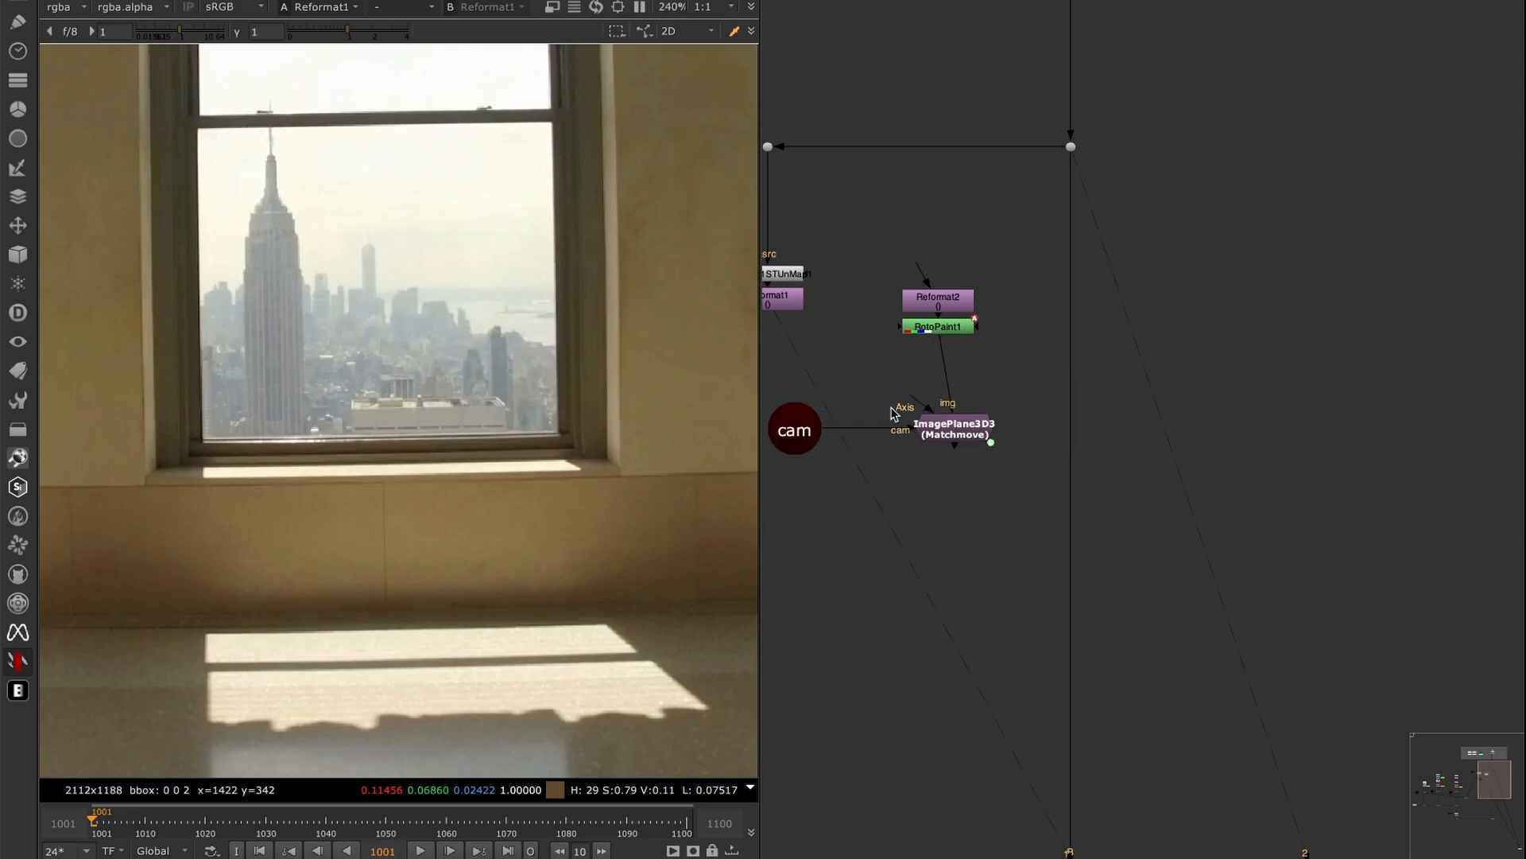
{"action": "left_click_drag", "start_coordinate": [813, 429], "coordinate": [845, 429]}
{"action": "left_click_drag", "start_coordinate": [947, 431], "coordinate": [930, 432]}
{"action": "key", "text": "1"}
{"action": "scroll", "coordinate": [538, 512], "scroll_direction": "down", "scroll_amount": 5}
{"action": "middle_click_drag", "start_coordinate": [535, 548], "coordinate": [448, 523]}
{"action": "scroll", "coordinate": [541, 537], "scroll_direction": "up", "scroll_amount": 3}
{"action": "middle_click_drag", "start_coordinate": [991, 470], "coordinate": [1227, 428]}
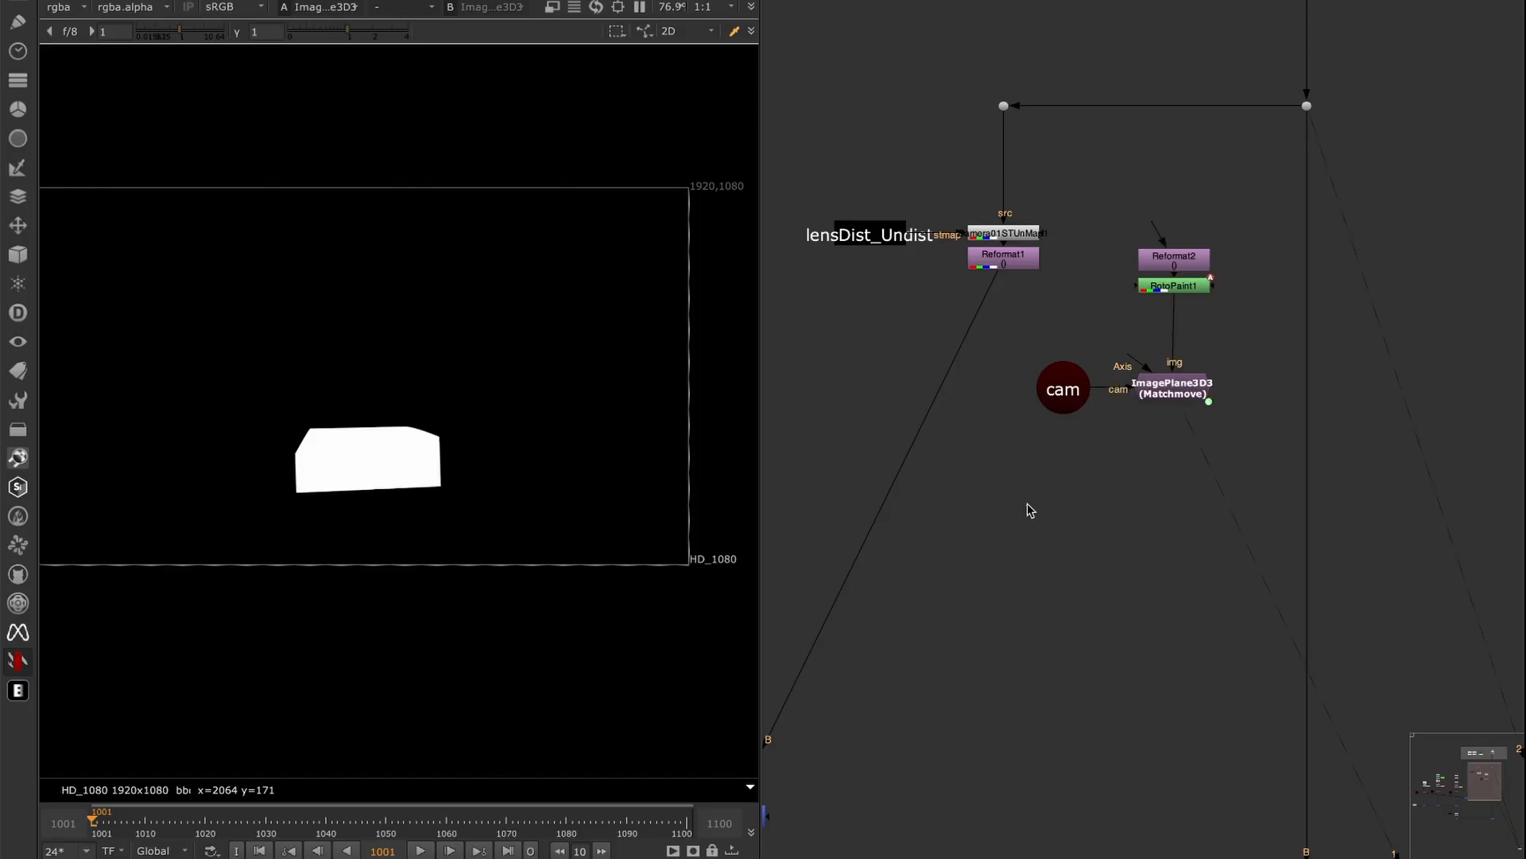
- Merge ImagePlane3D3 over the Reformat1 plate with an over operation and display the merged result
{"action": "left_click", "coordinate": [1026, 513]}
{"action": "key", "text": "m"}
{"action": "left_click_drag", "start_coordinate": [1045, 485], "coordinate": [1171, 391]}
{"action": "left_click_drag", "start_coordinate": [1004, 265], "coordinate": [1004, 263]}
{"action": "left_click", "coordinate": [1026, 509]}
{"action": "key", "text": "1"}
{"action": "scroll", "coordinate": [379, 409], "scroll_direction": "up", "scroll_amount": 4}
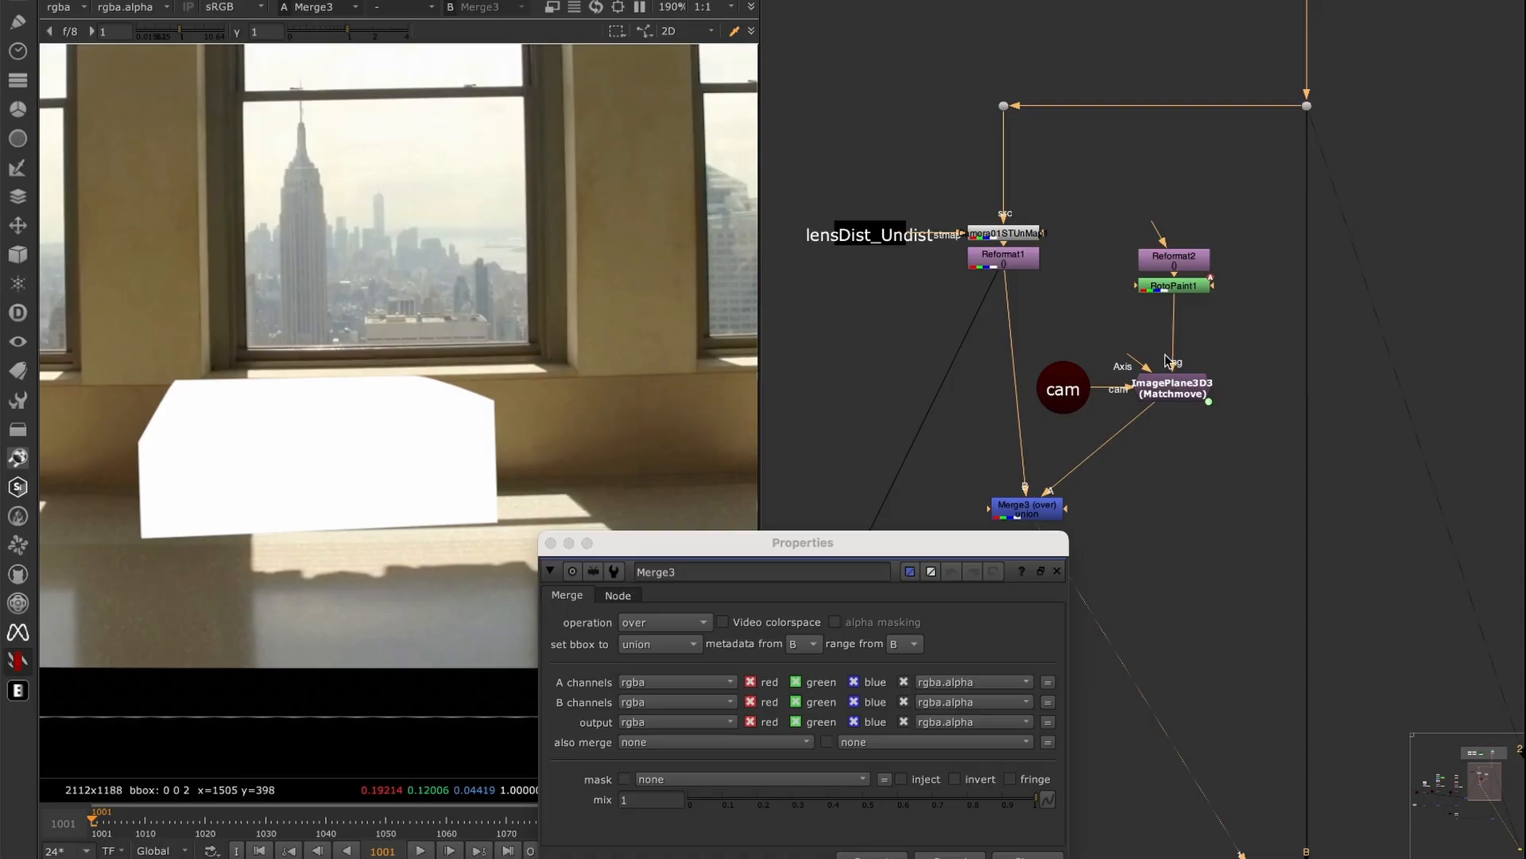
- Connect Merge3's A input directly to RotoPaint1 to compare the original roto with the image plane's version
{"action": "left_click_drag", "start_coordinate": [1146, 431], "coordinate": [1187, 290]}
{"action": "left_click_drag", "start_coordinate": [1246, 361], "coordinate": [980, 450]}
{"action": "left_click_drag", "start_coordinate": [1257, 343], "coordinate": [976, 446]}
{"action": "left_click_drag", "start_coordinate": [1249, 344], "coordinate": [1116, 431]}
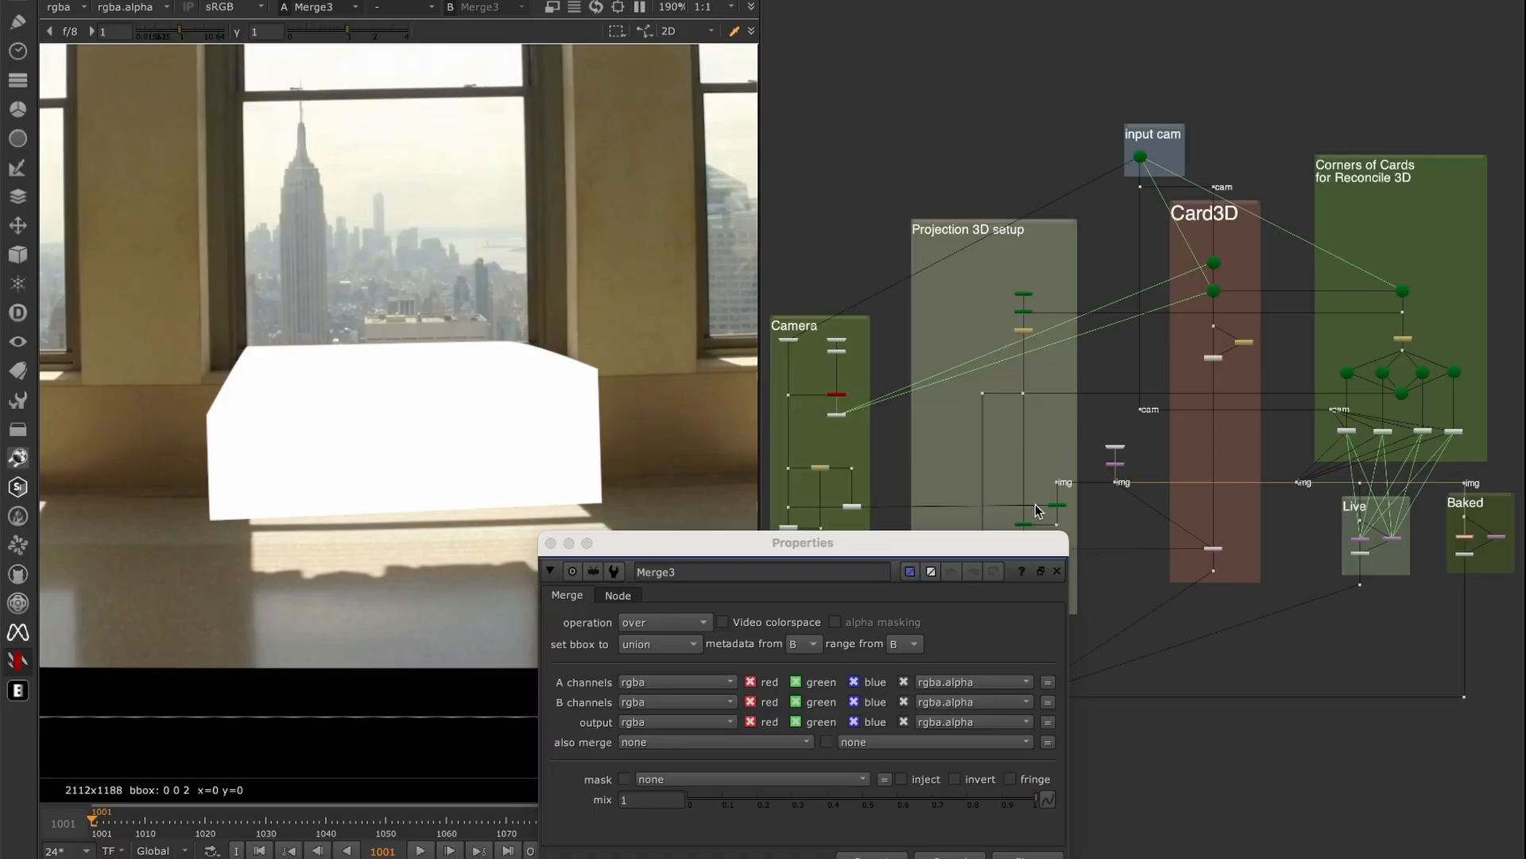
- Examine the format and resize settings of the Reformat feeding ScanlineRender1's background inside the ImagePlane3D group
{"action": "left_click", "coordinate": [1059, 571]}
{"action": "middle_click_drag", "start_coordinate": [1079, 647], "coordinate": [1144, 424]}
{"action": "left_click_drag", "start_coordinate": [1003, 546], "coordinate": [1145, 494]}
{"action": "left_click_drag", "start_coordinate": [1050, 537], "coordinate": [1125, 491]}
{"action": "scroll", "coordinate": [1105, 504], "scroll_direction": "up", "scroll_amount": 3}
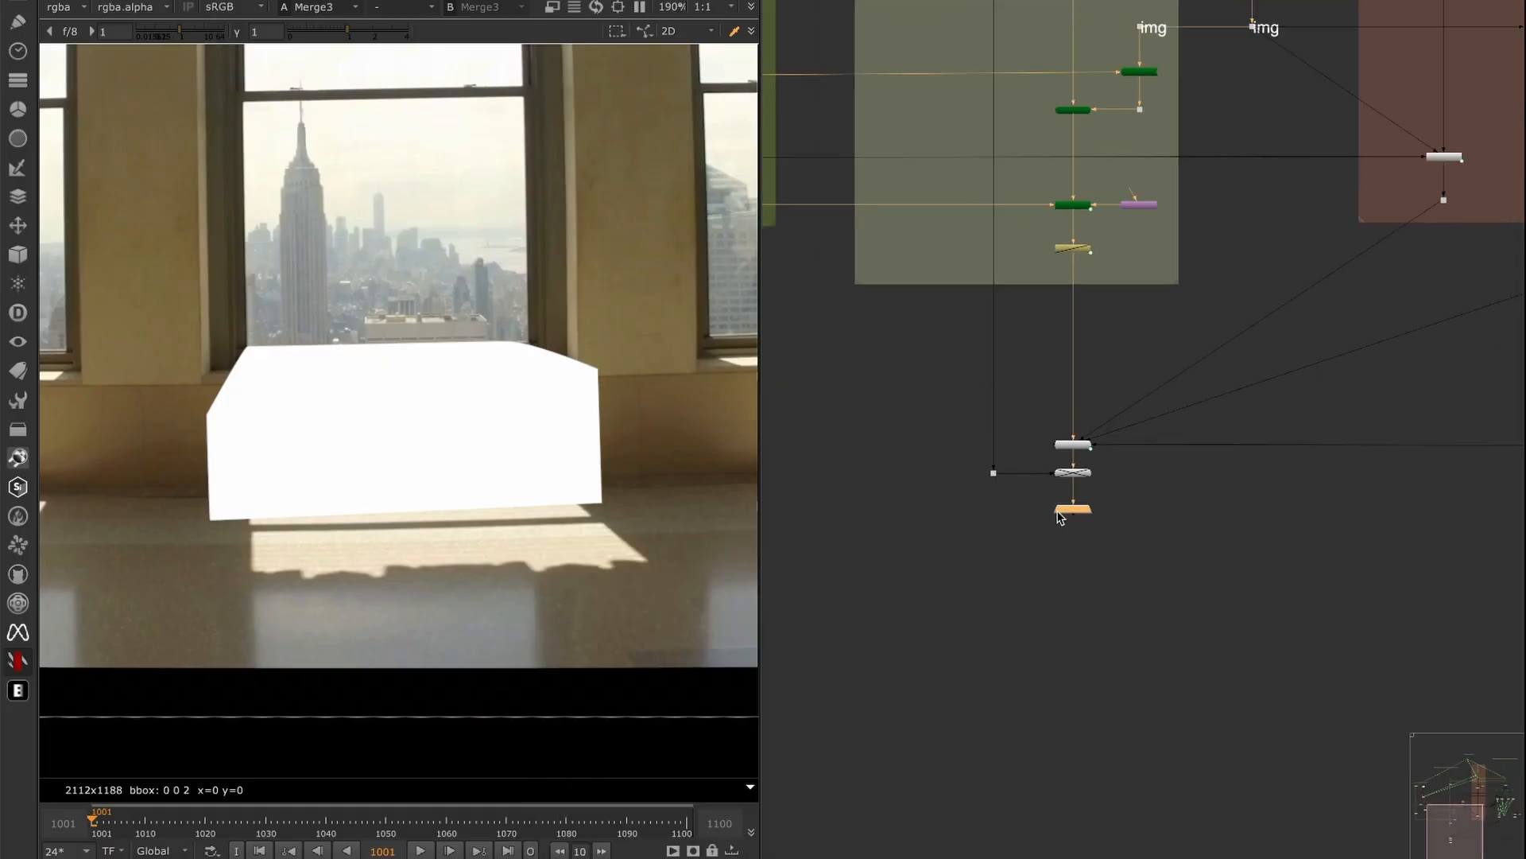
{"action": "scroll", "coordinate": [1069, 169], "scroll_direction": "up", "scroll_amount": 4}
{"action": "left_click_drag", "start_coordinate": [1223, 255], "coordinate": [852, 381]}
{"action": "middle_click_drag", "start_coordinate": [1124, 342], "coordinate": [1088, 400]}
{"action": "scroll", "coordinate": [1090, 406], "scroll_direction": "up", "scroll_amount": 2}
{"action": "left_click", "coordinate": [1085, 374]}
{"action": "double_click", "coordinate": [1086, 353]}
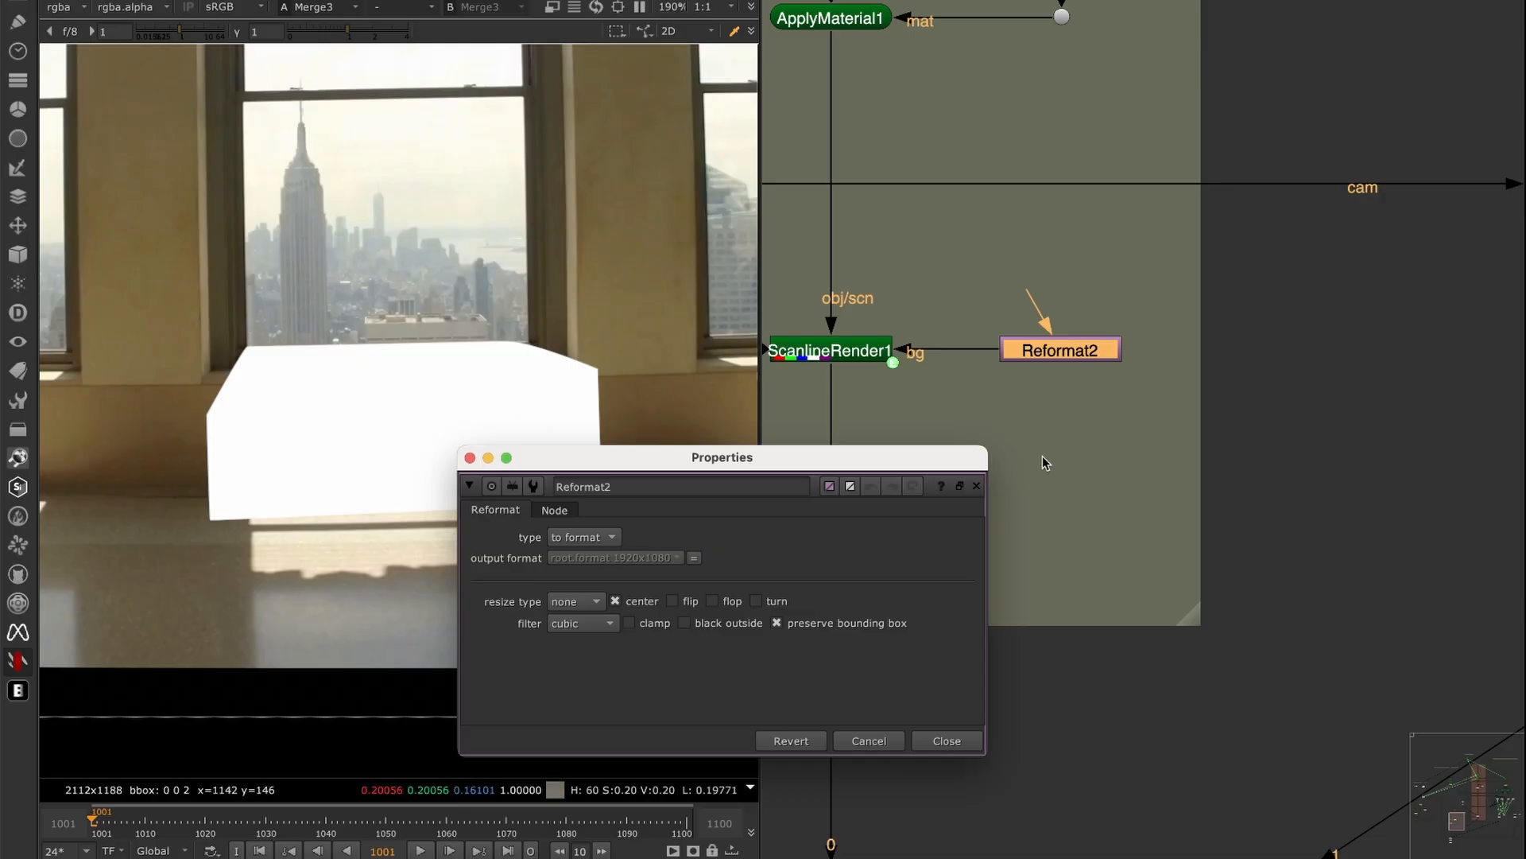
{"action": "left_click", "coordinate": [978, 485]}
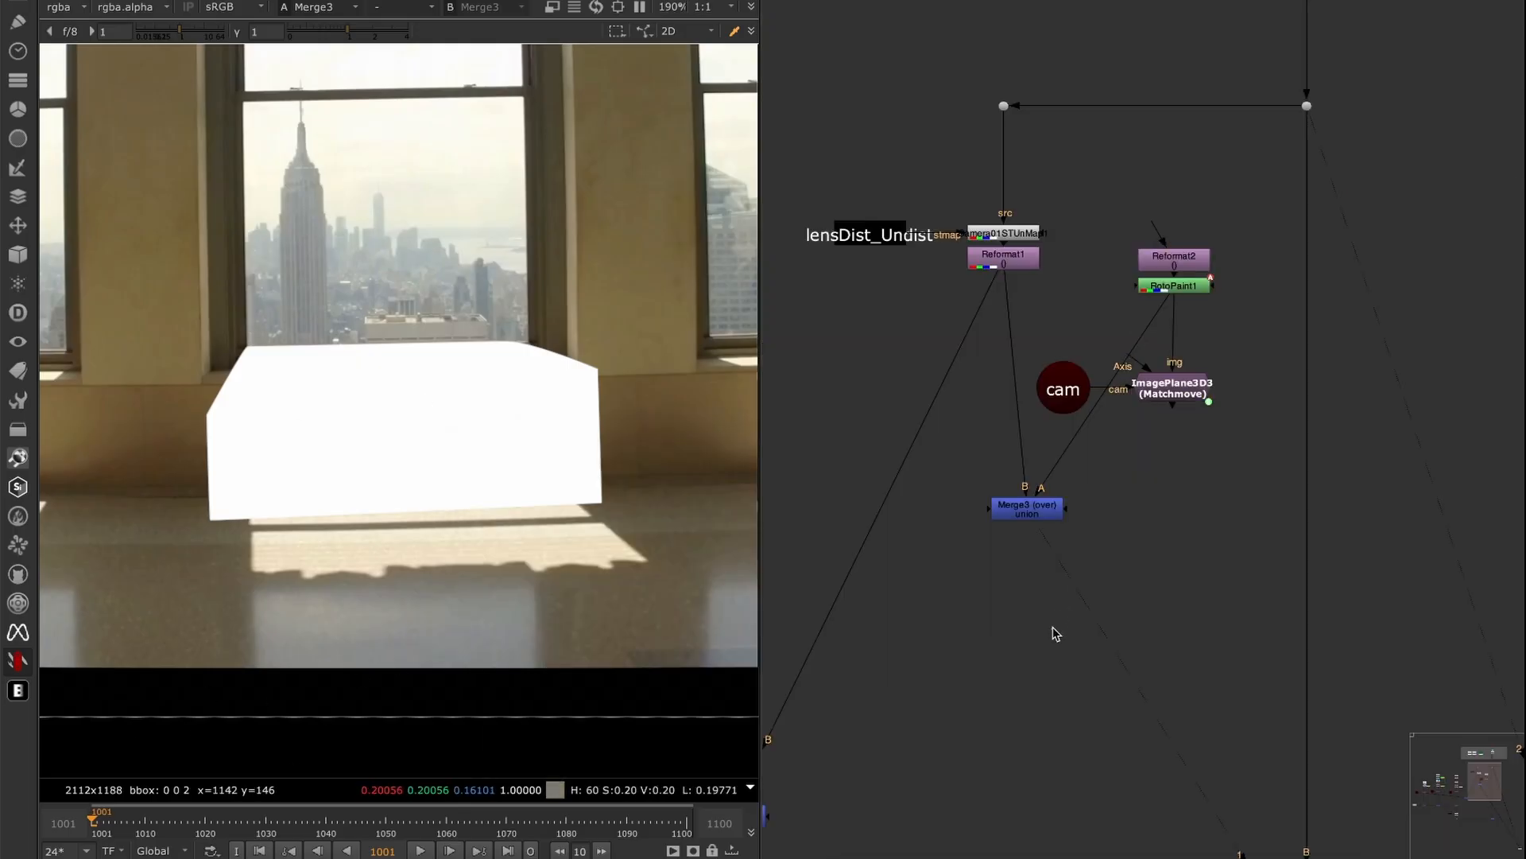
- Check the full size format in the project settings and close them
{"action": "left_click", "coordinate": [1052, 633]}
{"action": "key", "text": "s"}
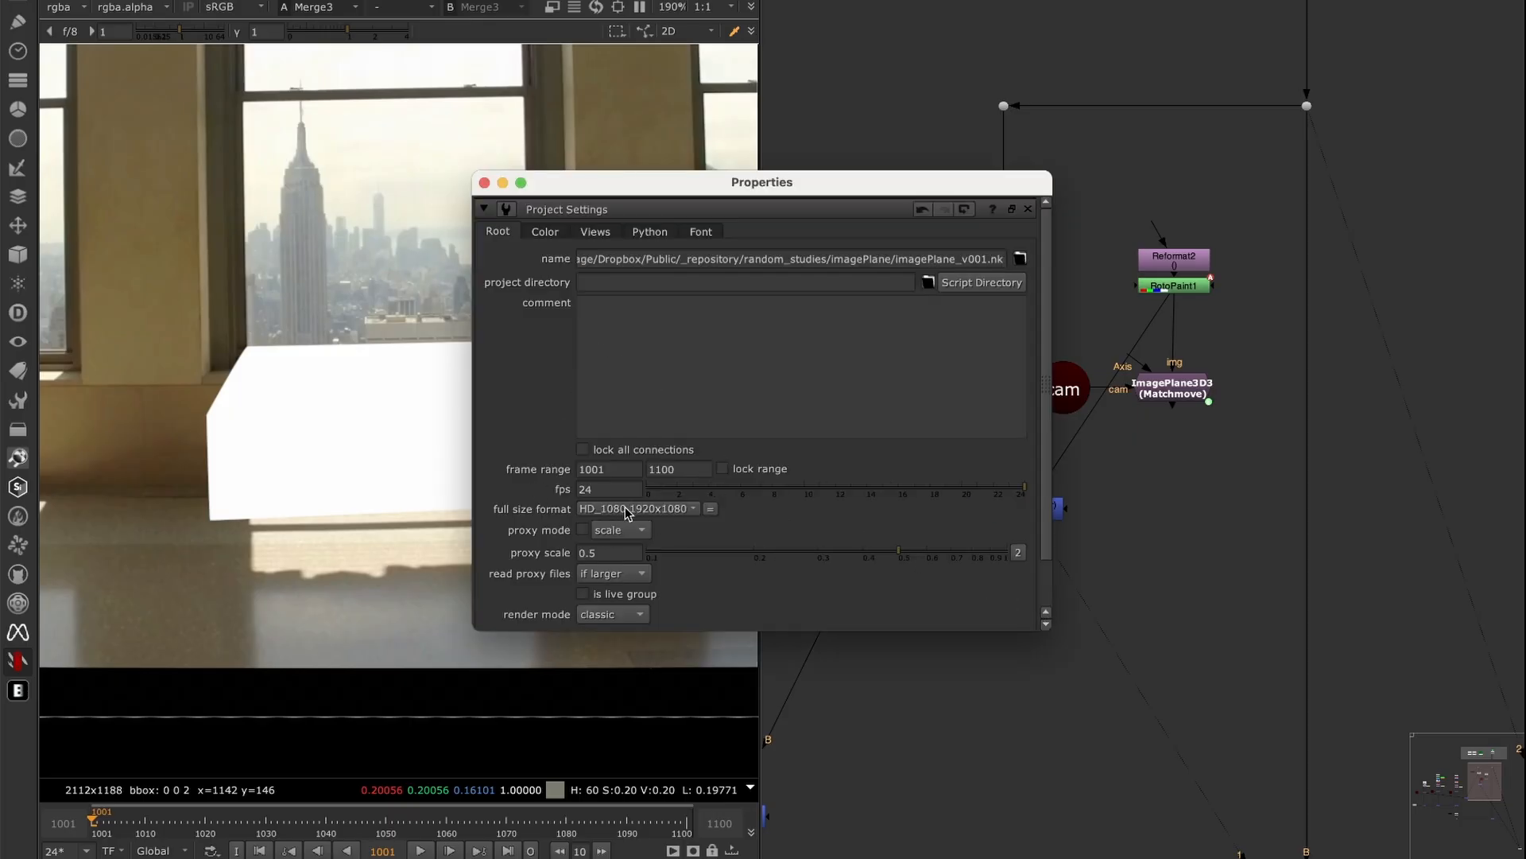
{"action": "left_click", "coordinate": [1030, 209]}
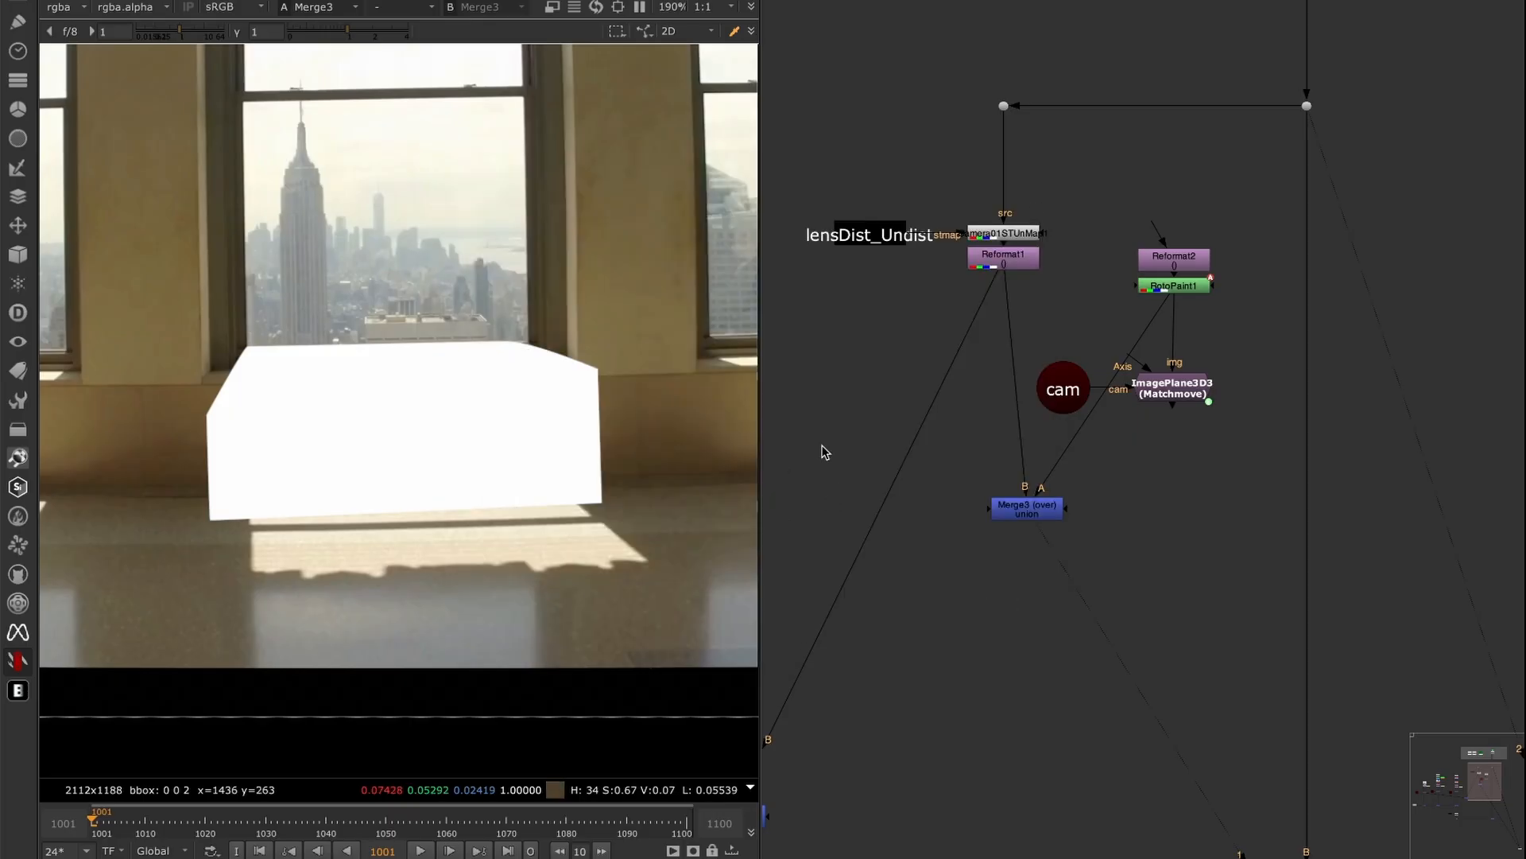
- Compare the Reformat1 plate with RotoPaint1's shape and select the three existing image plane branches
{"action": "middle_click_drag", "start_coordinate": [1039, 312], "coordinate": [1084, 355]}
{"action": "left_click", "coordinate": [1057, 310]}
{"action": "key", "text": "1"}
{"action": "left_click", "coordinate": [863, 409]}
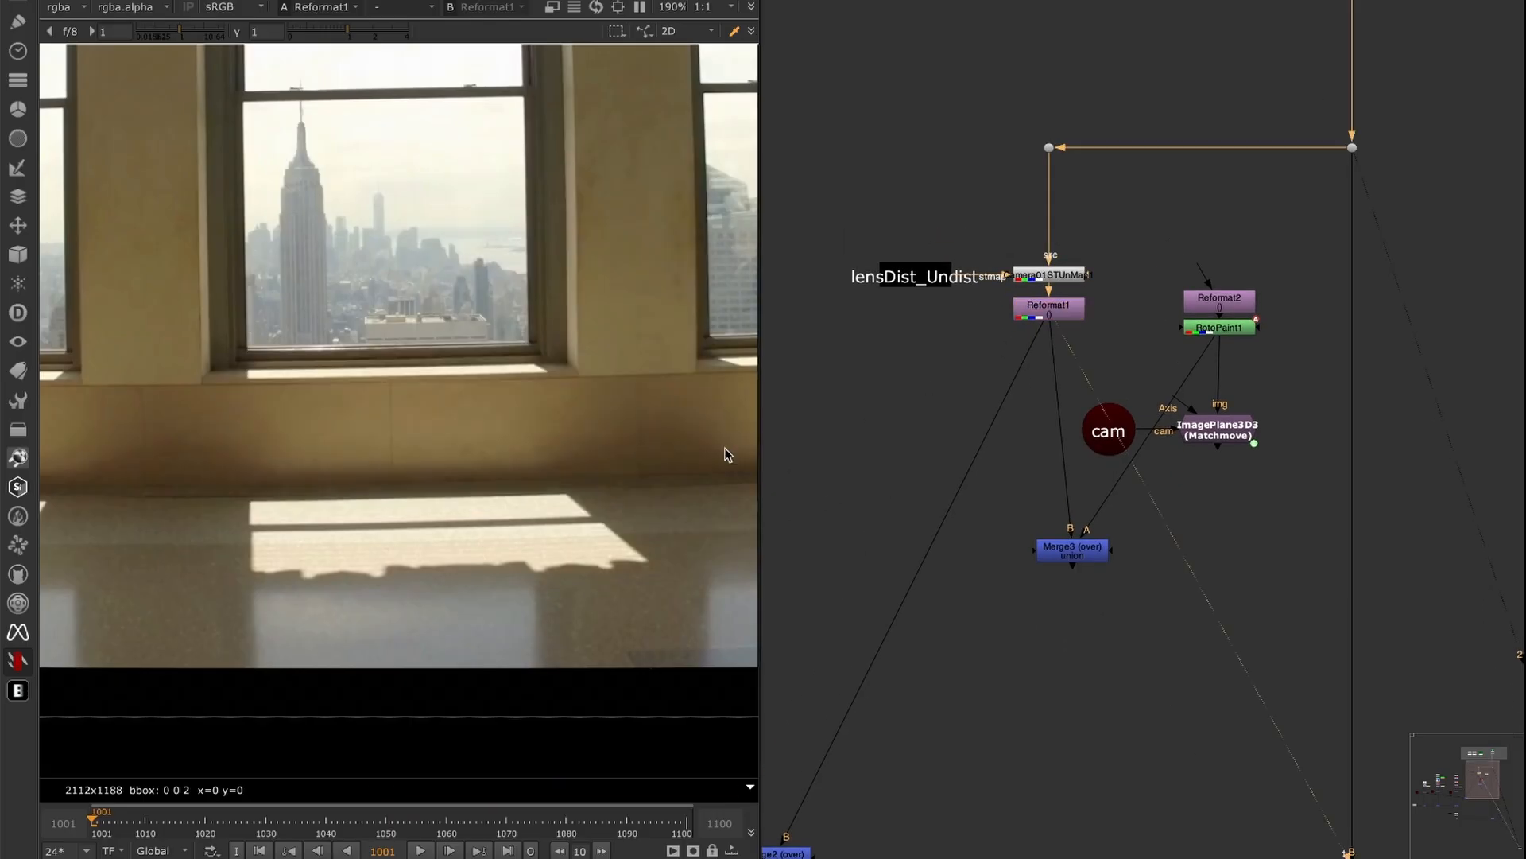
{"action": "left_click", "coordinate": [1228, 328]}
{"action": "key", "text": "1"}
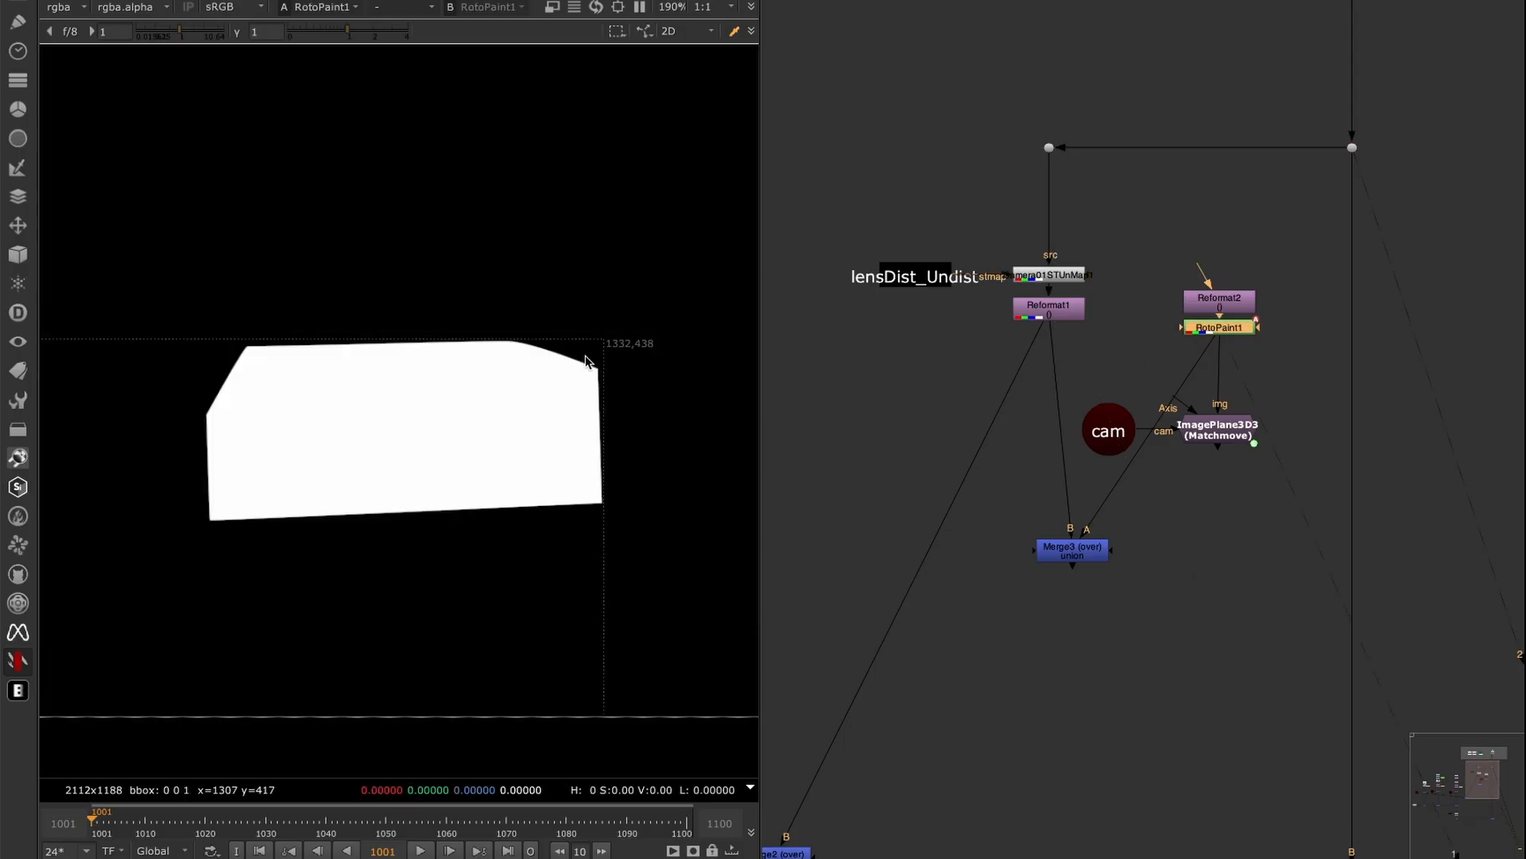
{"action": "left_click", "coordinate": [1064, 307]}
{"action": "key", "text": "1"}
{"action": "scroll", "coordinate": [1336, 326], "scroll_direction": "down", "scroll_amount": 5}
{"action": "left_click_drag", "start_coordinate": [1152, 296], "coordinate": [807, 486]}
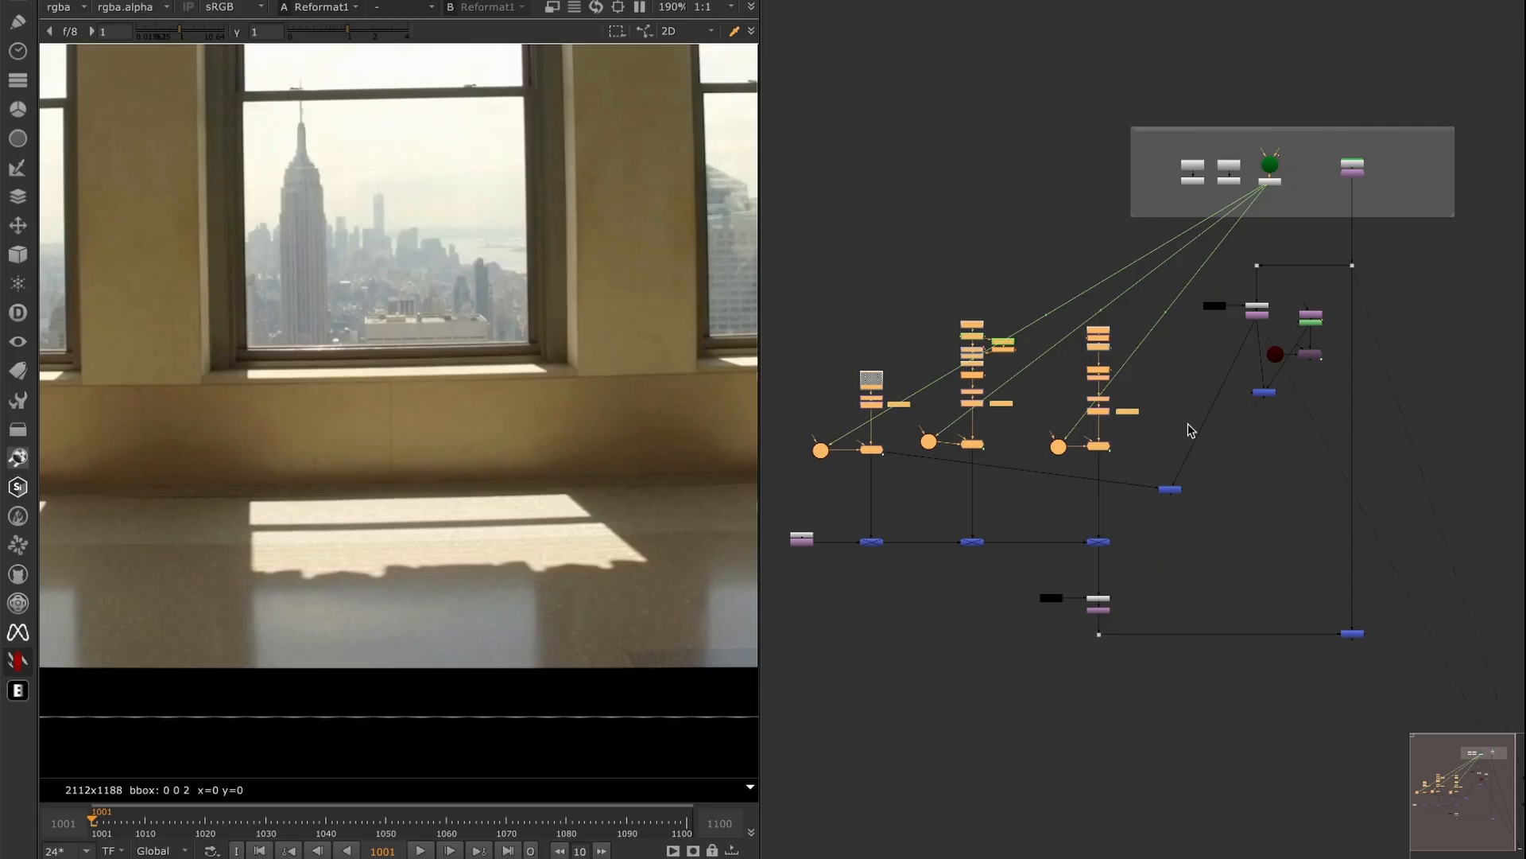
- Duplicate Reformat2 after RotoPaint1 and set the copy's resize type to none, keeping the 2112x1188 output format
{"action": "scroll", "coordinate": [1193, 397], "scroll_direction": "up", "scroll_amount": 8}
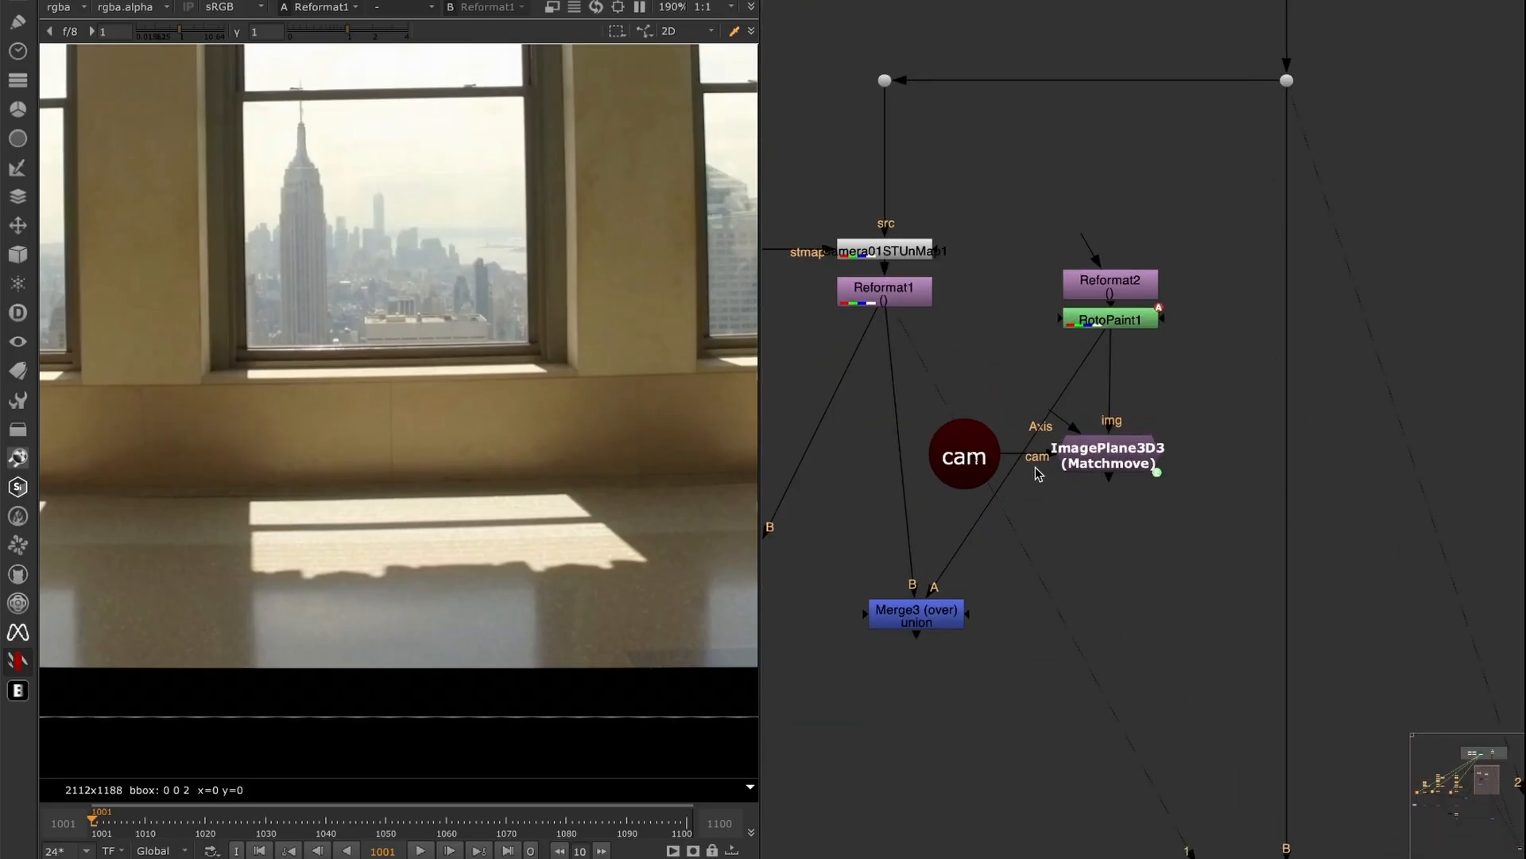
{"action": "left_click", "coordinate": [1139, 458]}
{"action": "left_click", "coordinate": [1135, 294]}
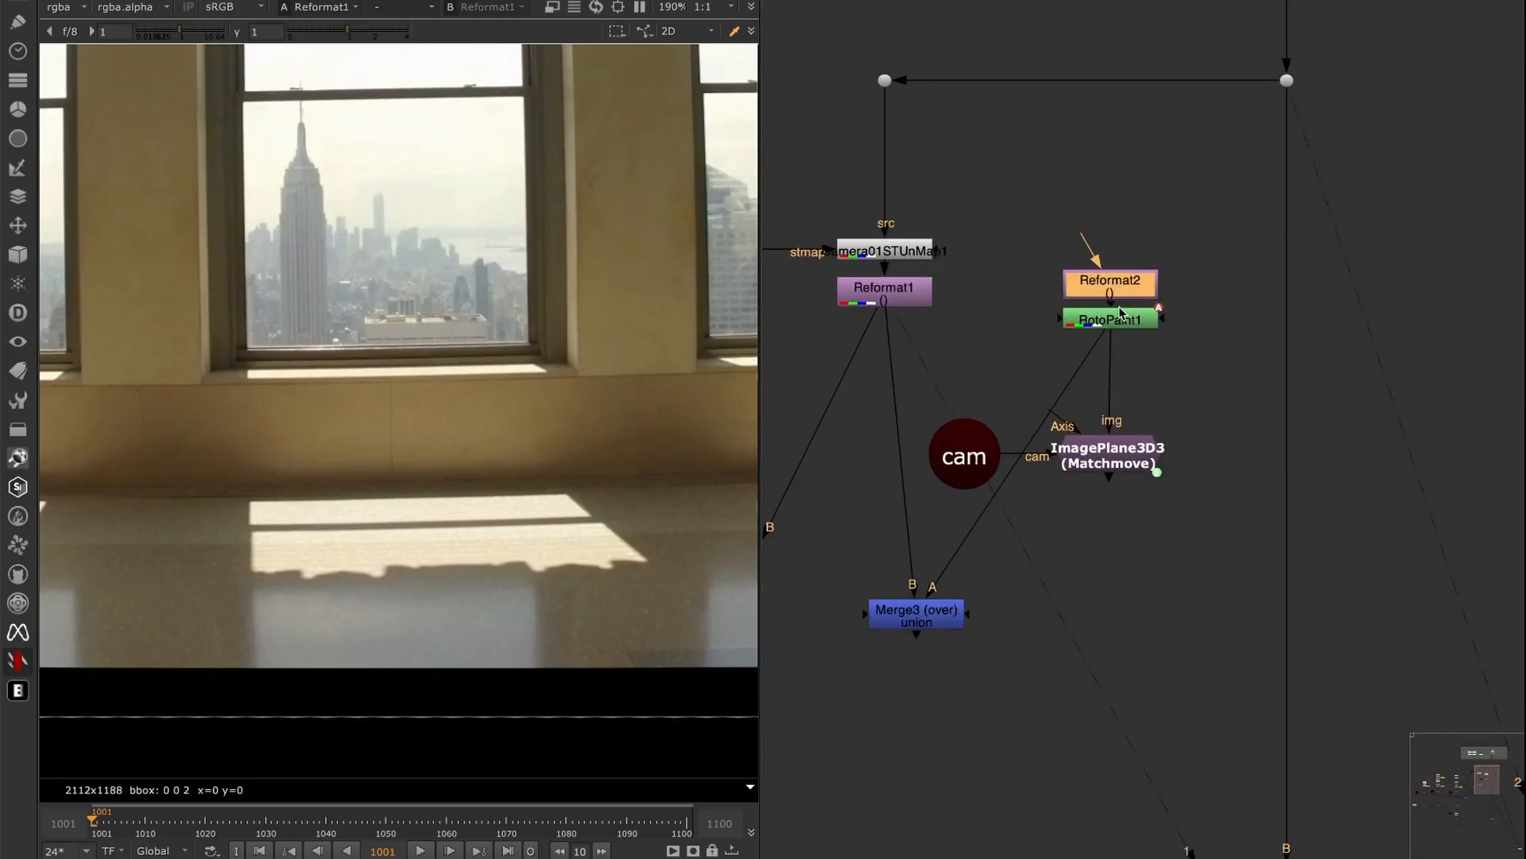
{"action": "left_click", "coordinate": [1185, 388]}
{"action": "key", "text": "super+v"}
{"action": "double_click", "coordinate": [1186, 390]}
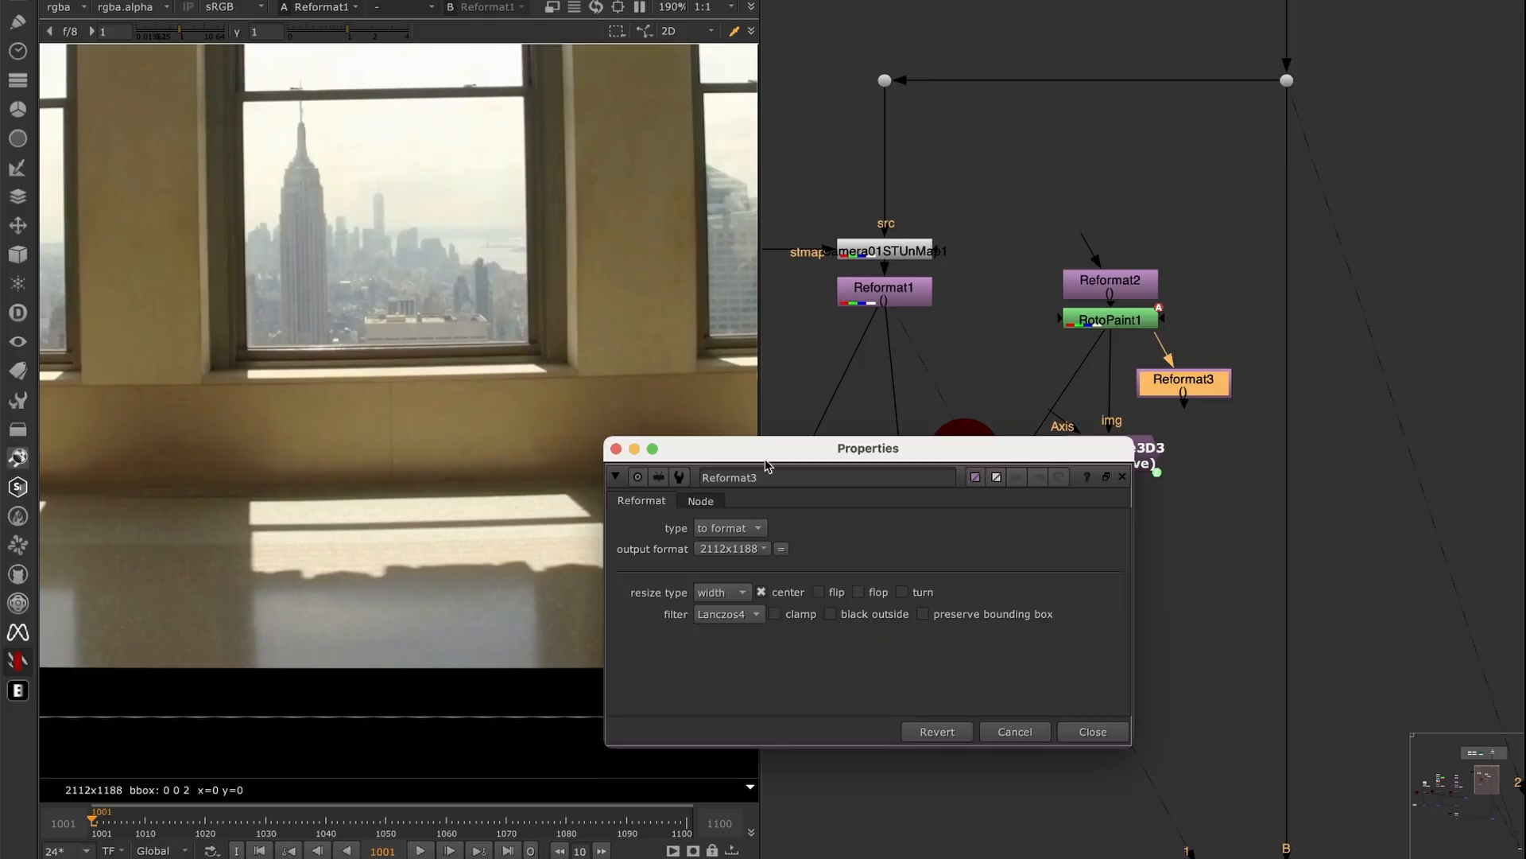
{"action": "left_click", "coordinate": [721, 592]}
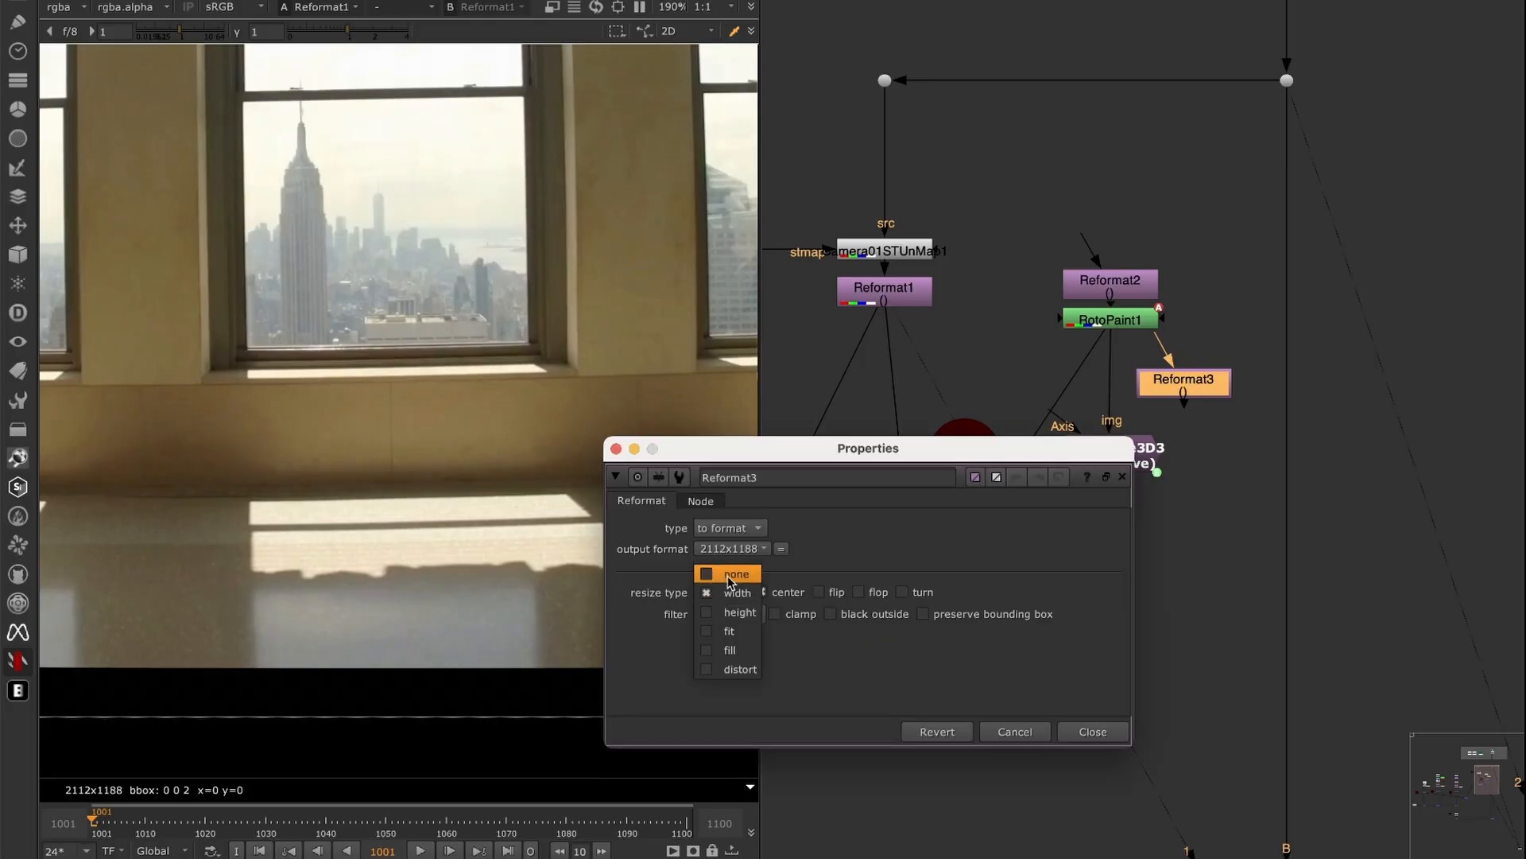
{"action": "left_click", "coordinate": [716, 574]}
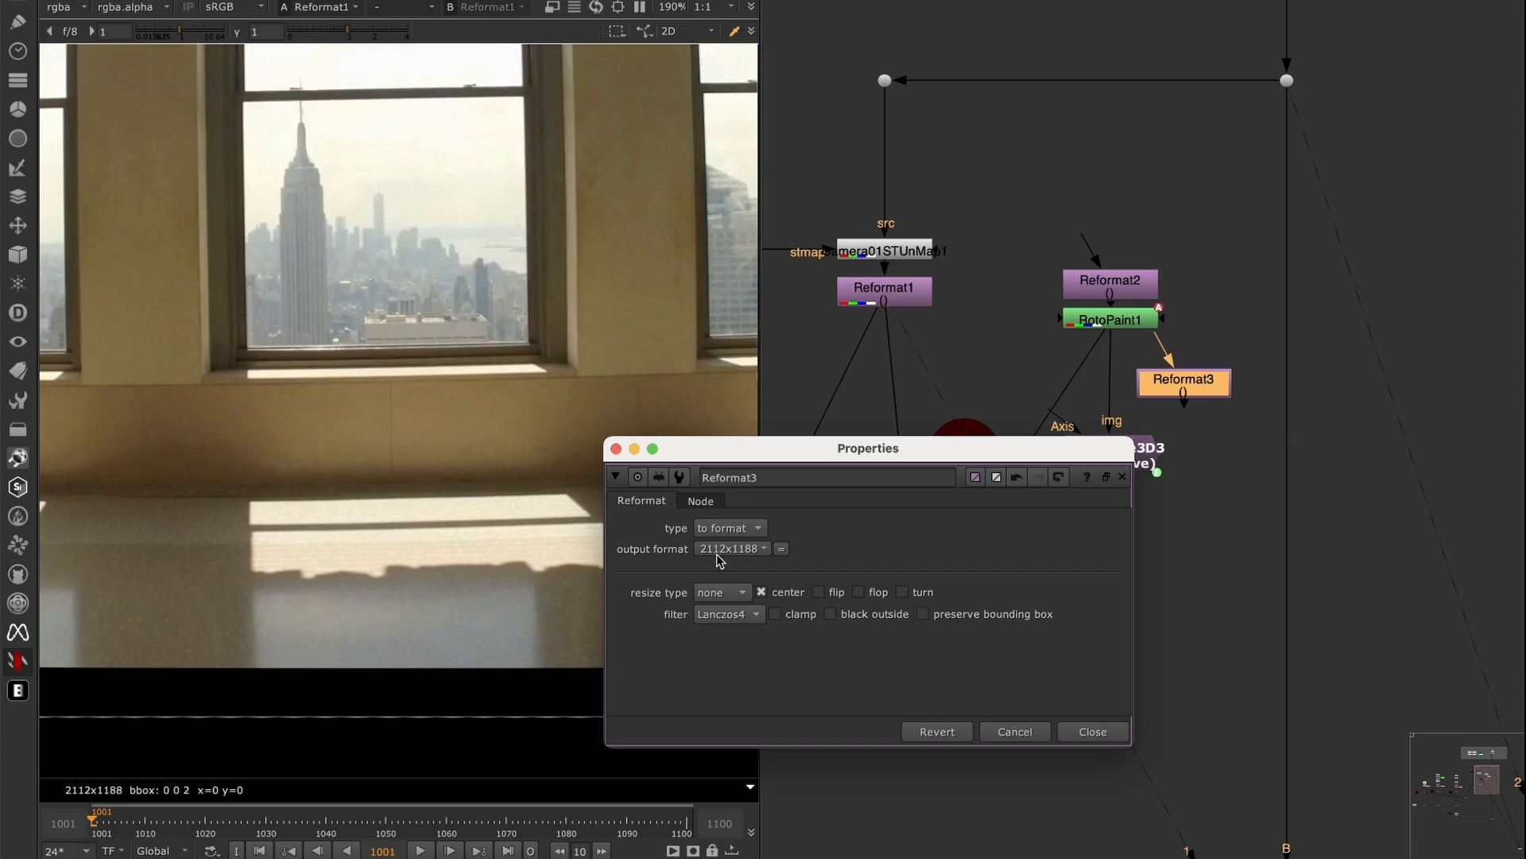
- Compare the full frame of Reformat1 with the output of the undistorting STMap node above it
{"action": "scroll", "coordinate": [445, 397], "scroll_direction": "down", "scroll_amount": 10}
{"action": "scroll", "coordinate": [481, 380], "scroll_direction": "up", "scroll_amount": 6}
{"action": "middle_click_drag", "start_coordinate": [495, 374], "coordinate": [528, 443]}
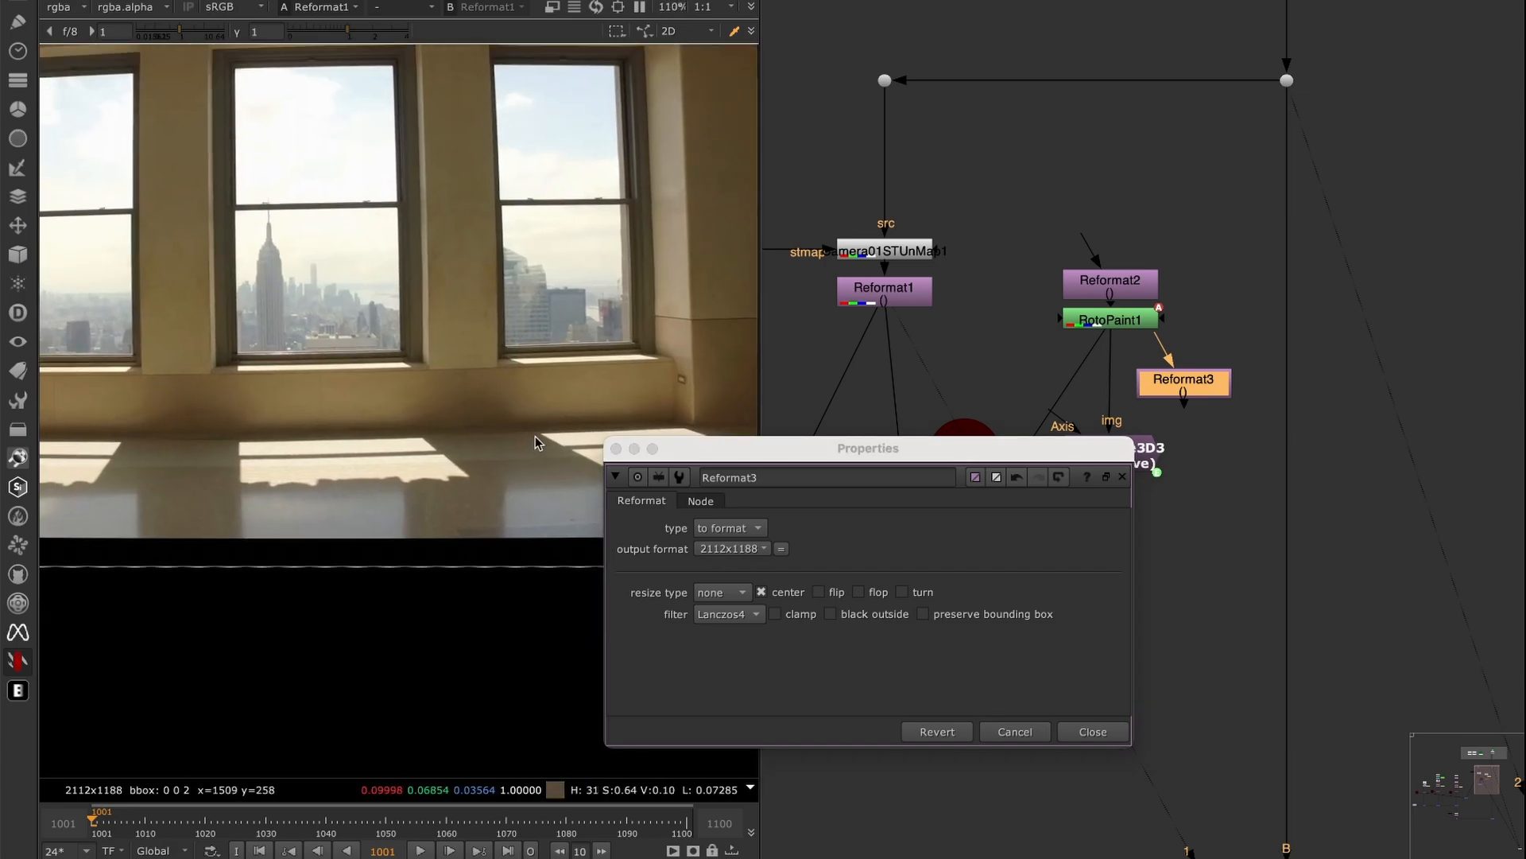
{"action": "left_click", "coordinate": [891, 251]}
{"action": "key", "text": "1"}
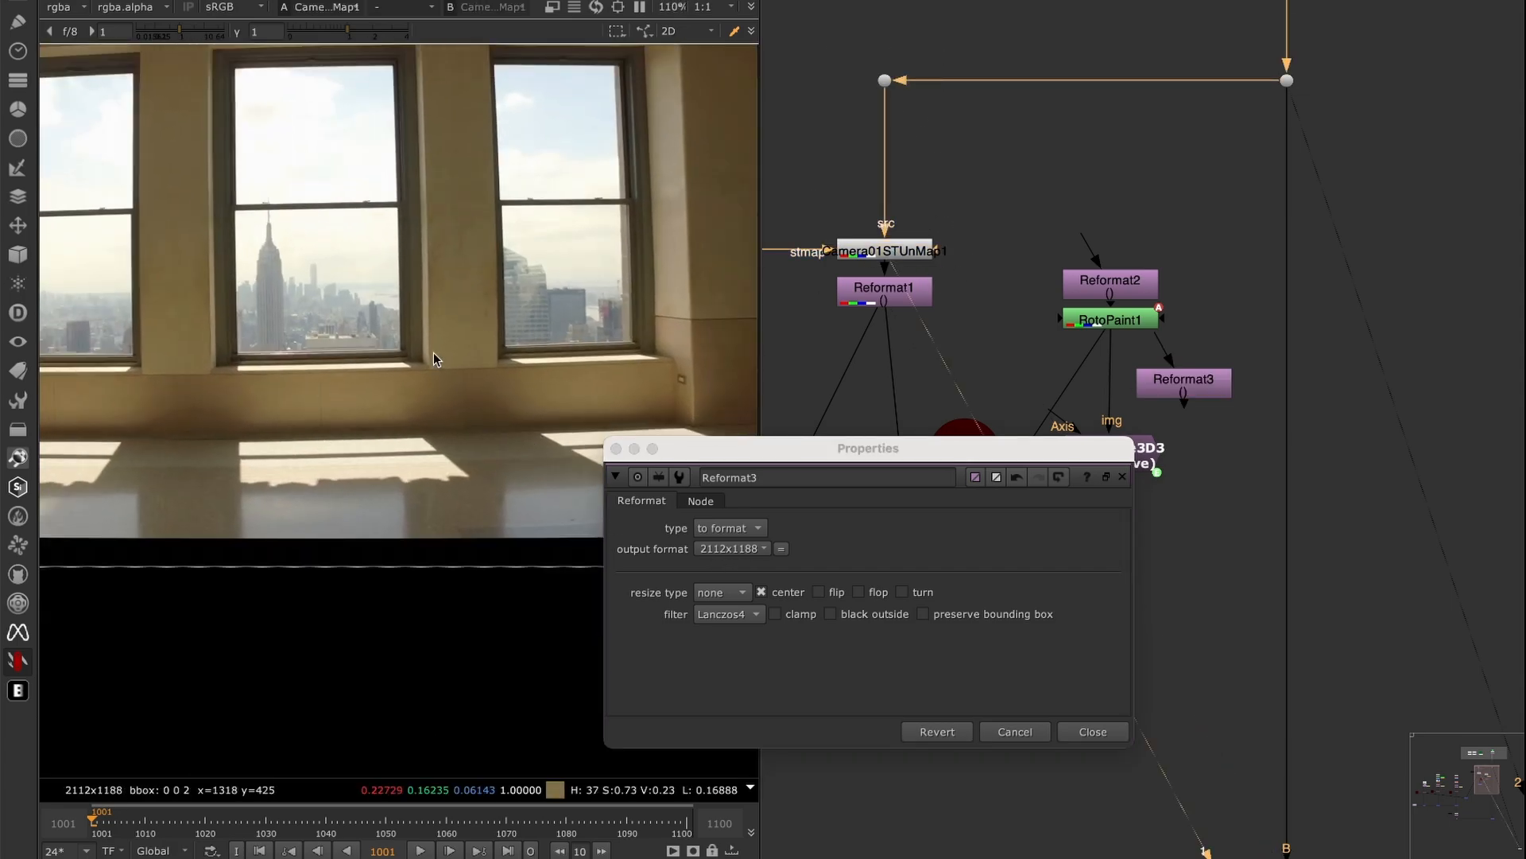
{"action": "scroll", "coordinate": [339, 393], "scroll_direction": "down", "scroll_amount": 5}
{"action": "scroll", "coordinate": [451, 359], "scroll_direction": "up", "scroll_amount": 4}
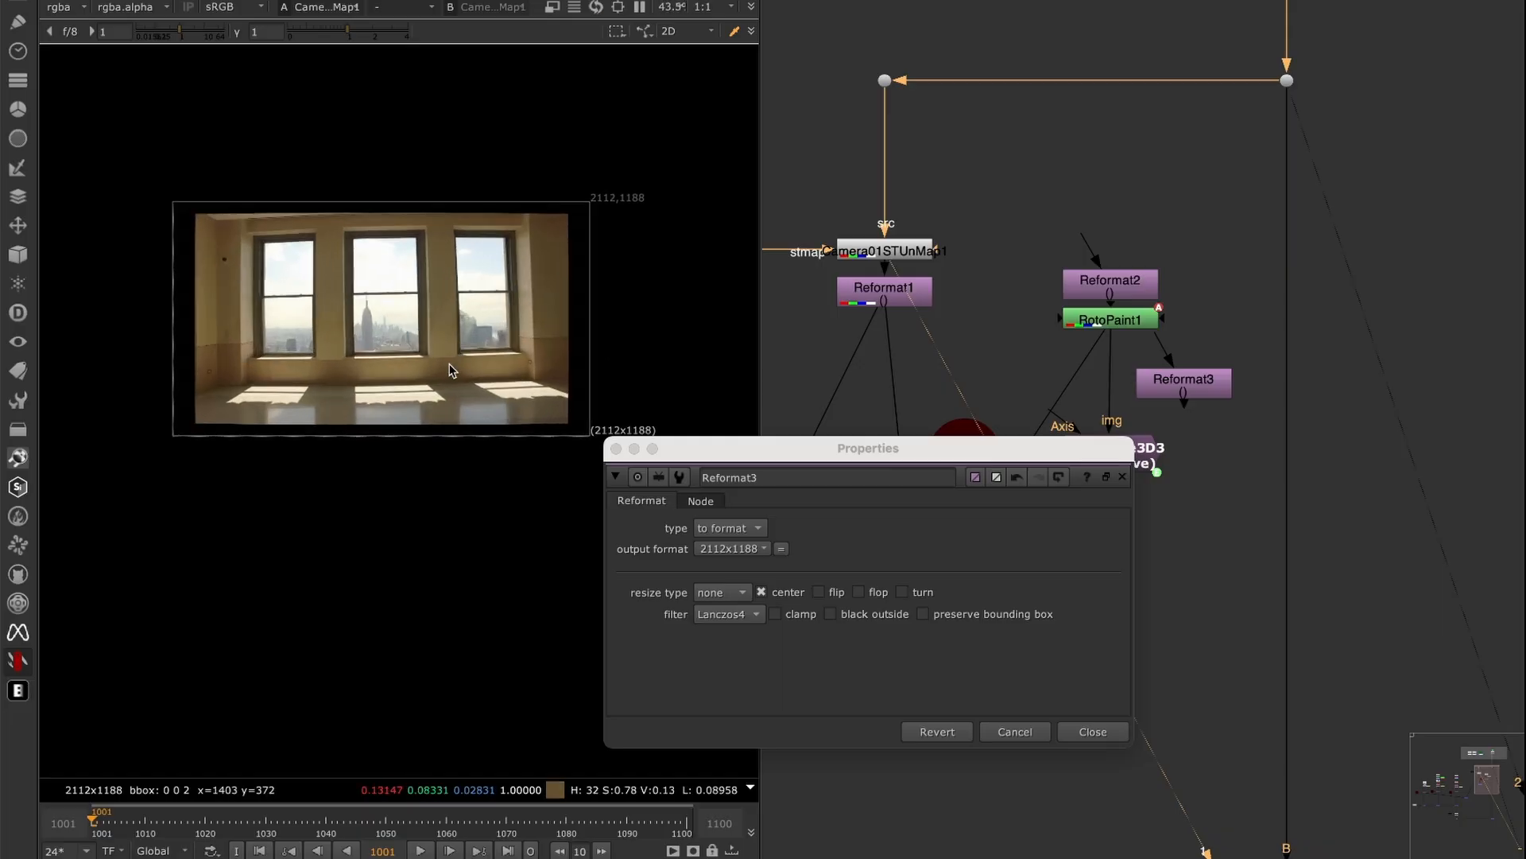
- Insert Reformat3 between RotoPaint1 and ImagePlane3D3, close its properties and display the image plane's output
{"action": "left_click_drag", "start_coordinate": [1190, 388], "coordinate": [1123, 374]}
{"action": "left_click", "coordinate": [1113, 735]}
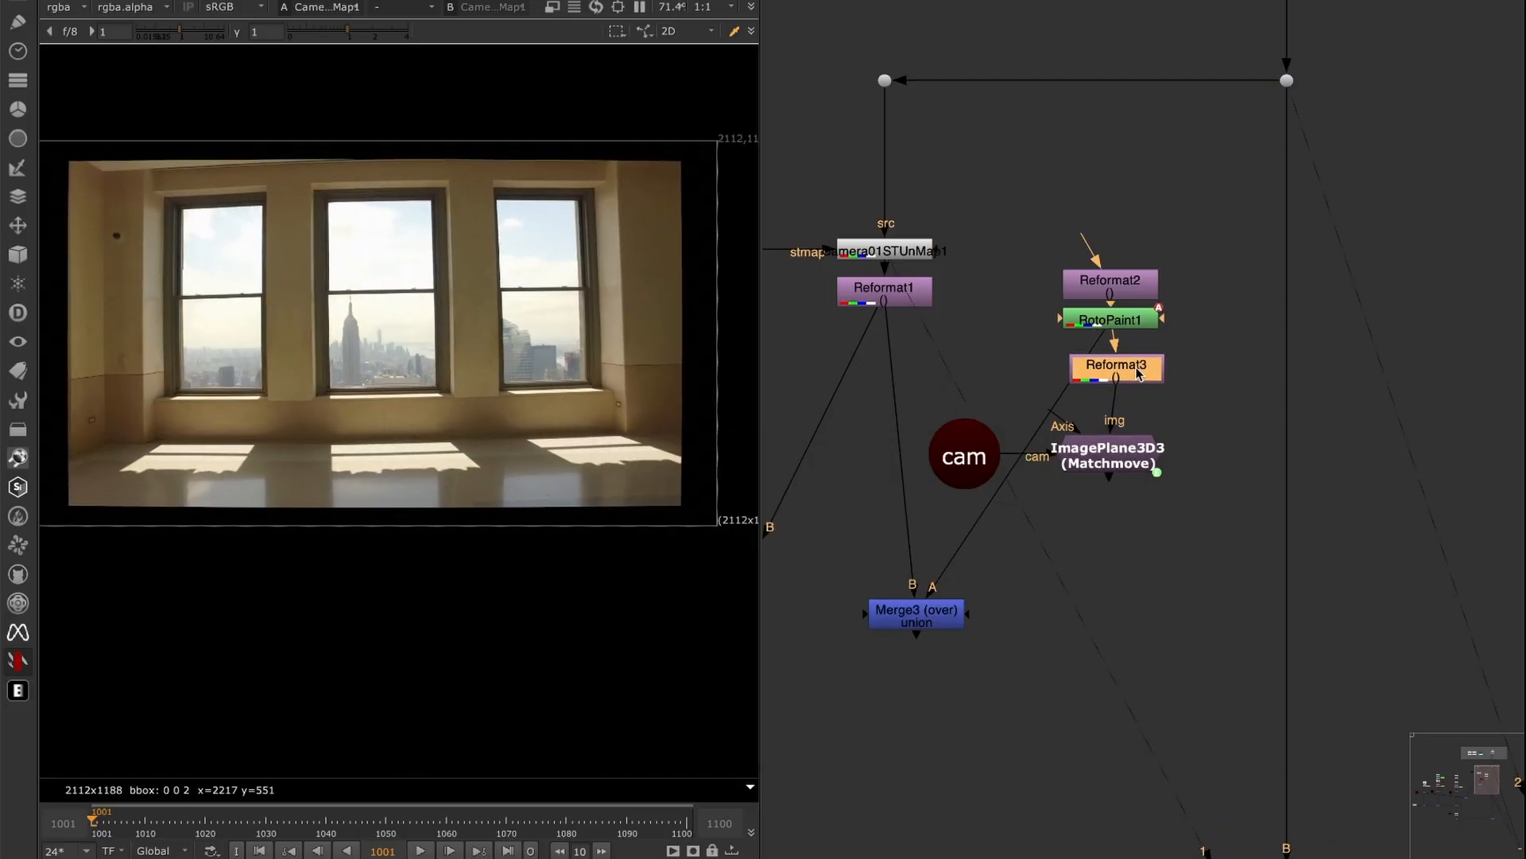
{"action": "left_click", "coordinate": [1121, 434]}
{"action": "key", "text": "1"}
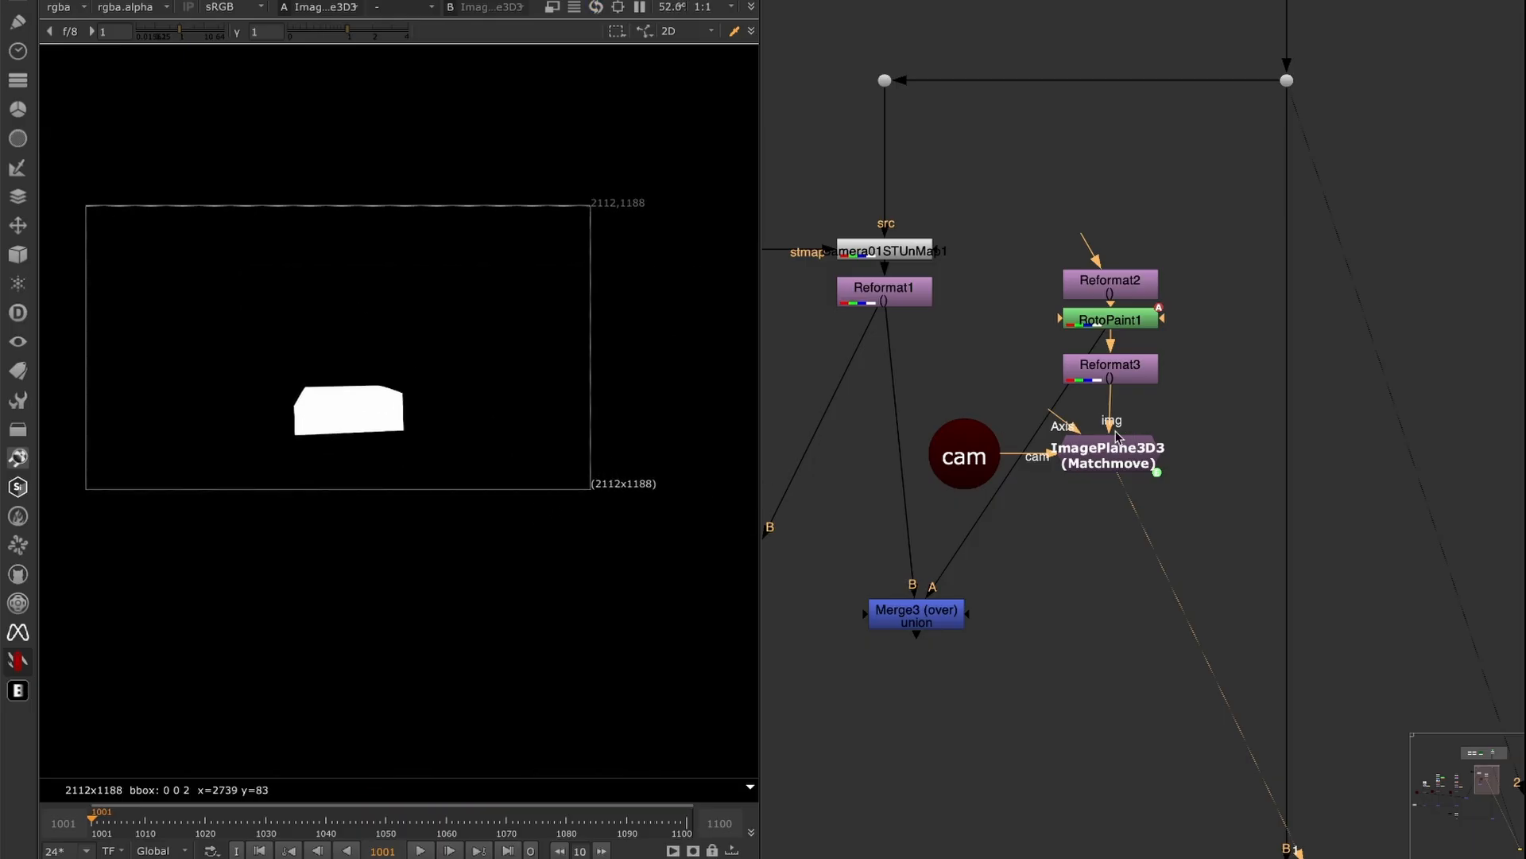
- Test the roto projection with Reformat3 disabled, re-enable it, and detach and reinsert it above ImagePlane3D3
{"action": "left_click", "coordinate": [1126, 371]}
{"action": "left_click", "coordinate": [1118, 439]}
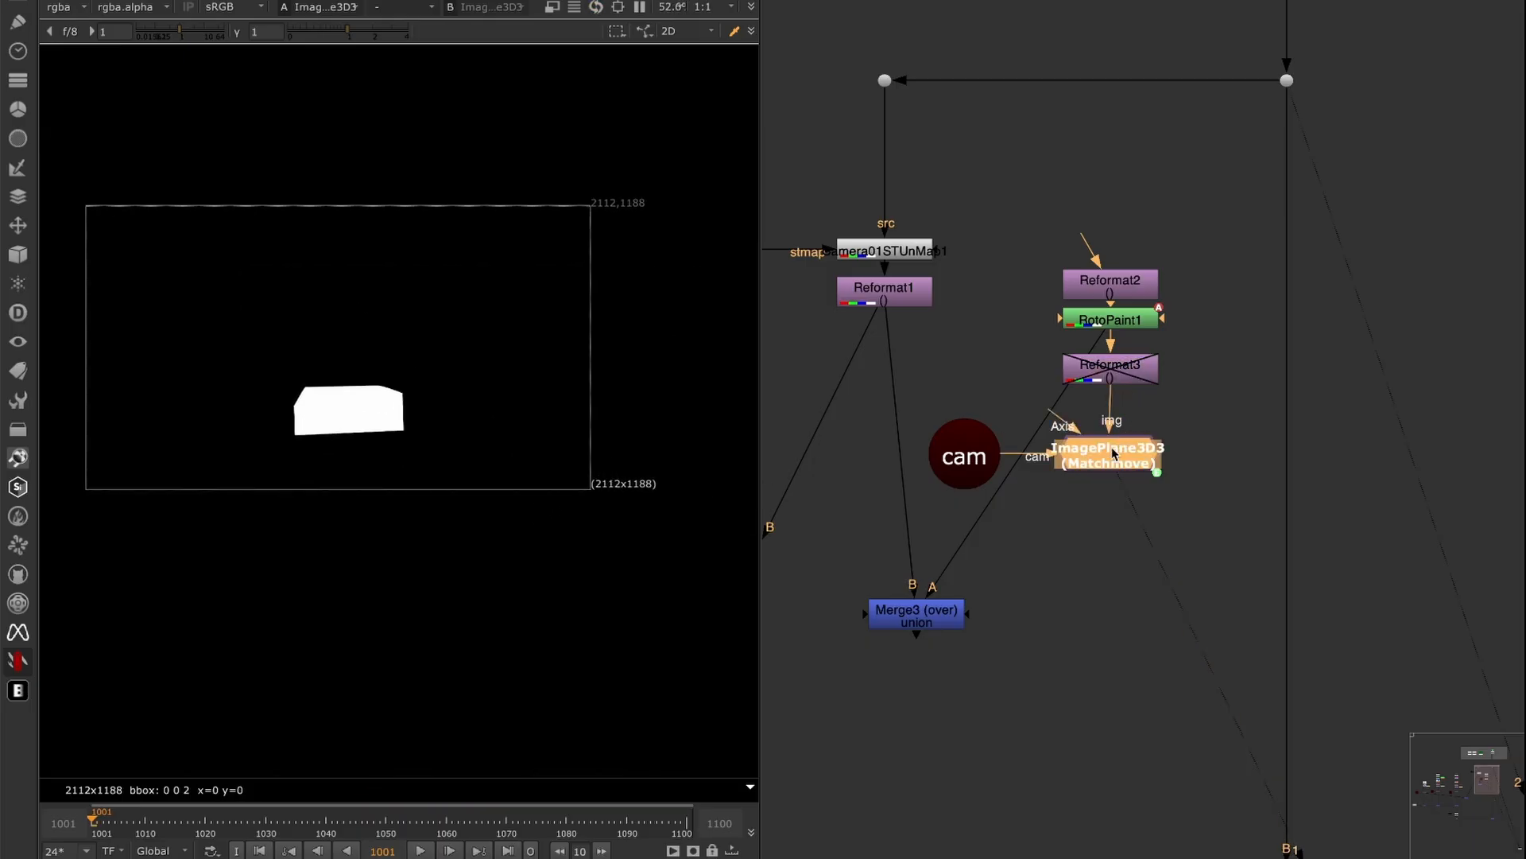
{"action": "left_click", "coordinate": [1115, 377]}
{"action": "key", "text": "d"}
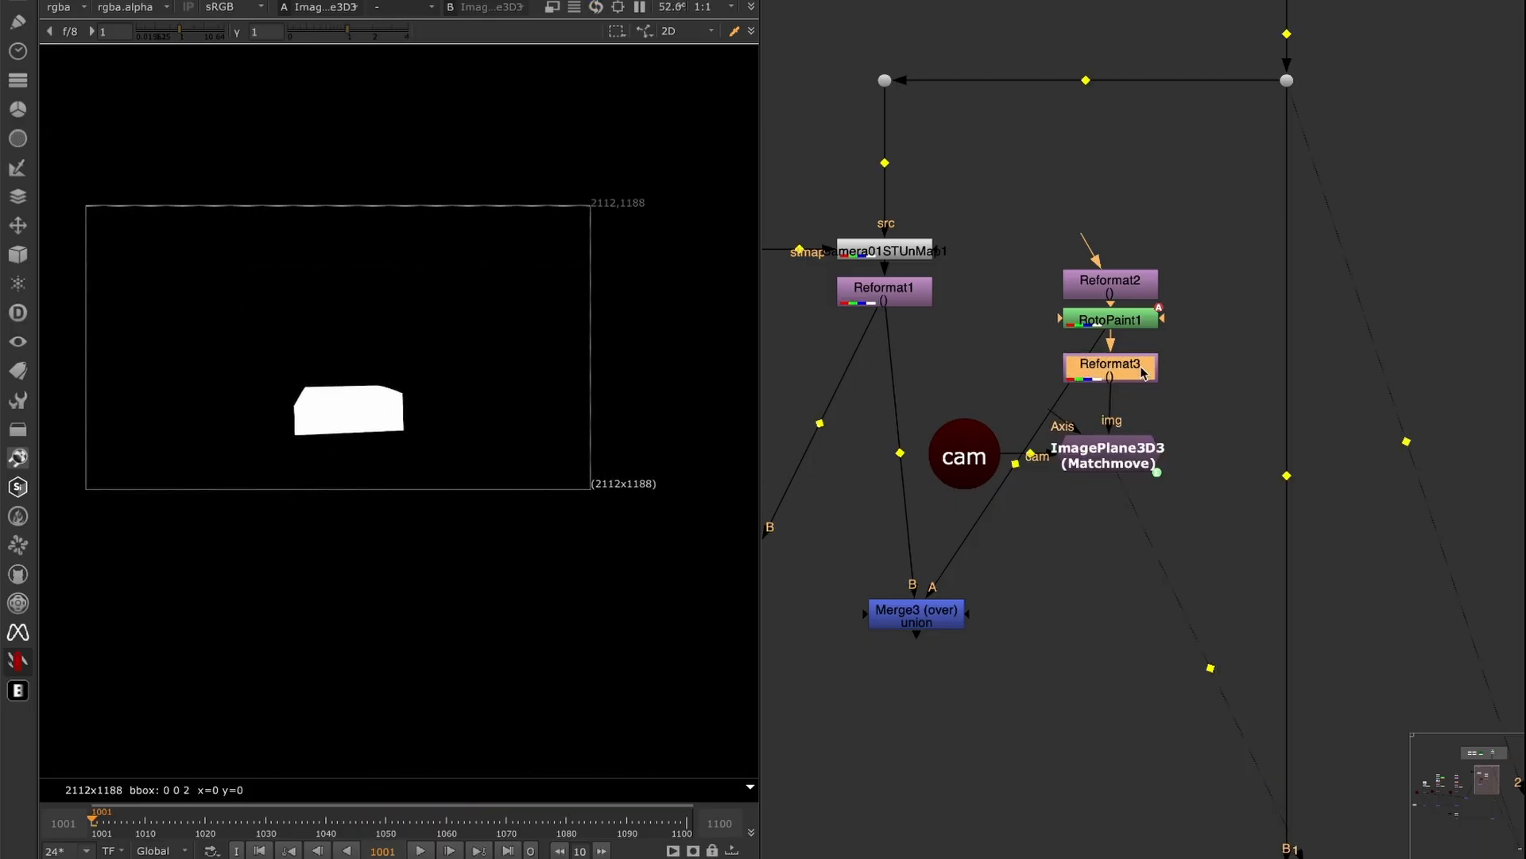
{"action": "key", "text": "ctrl+shift+x"}
{"action": "left_click_drag", "start_coordinate": [1209, 379], "coordinate": [1125, 384]}
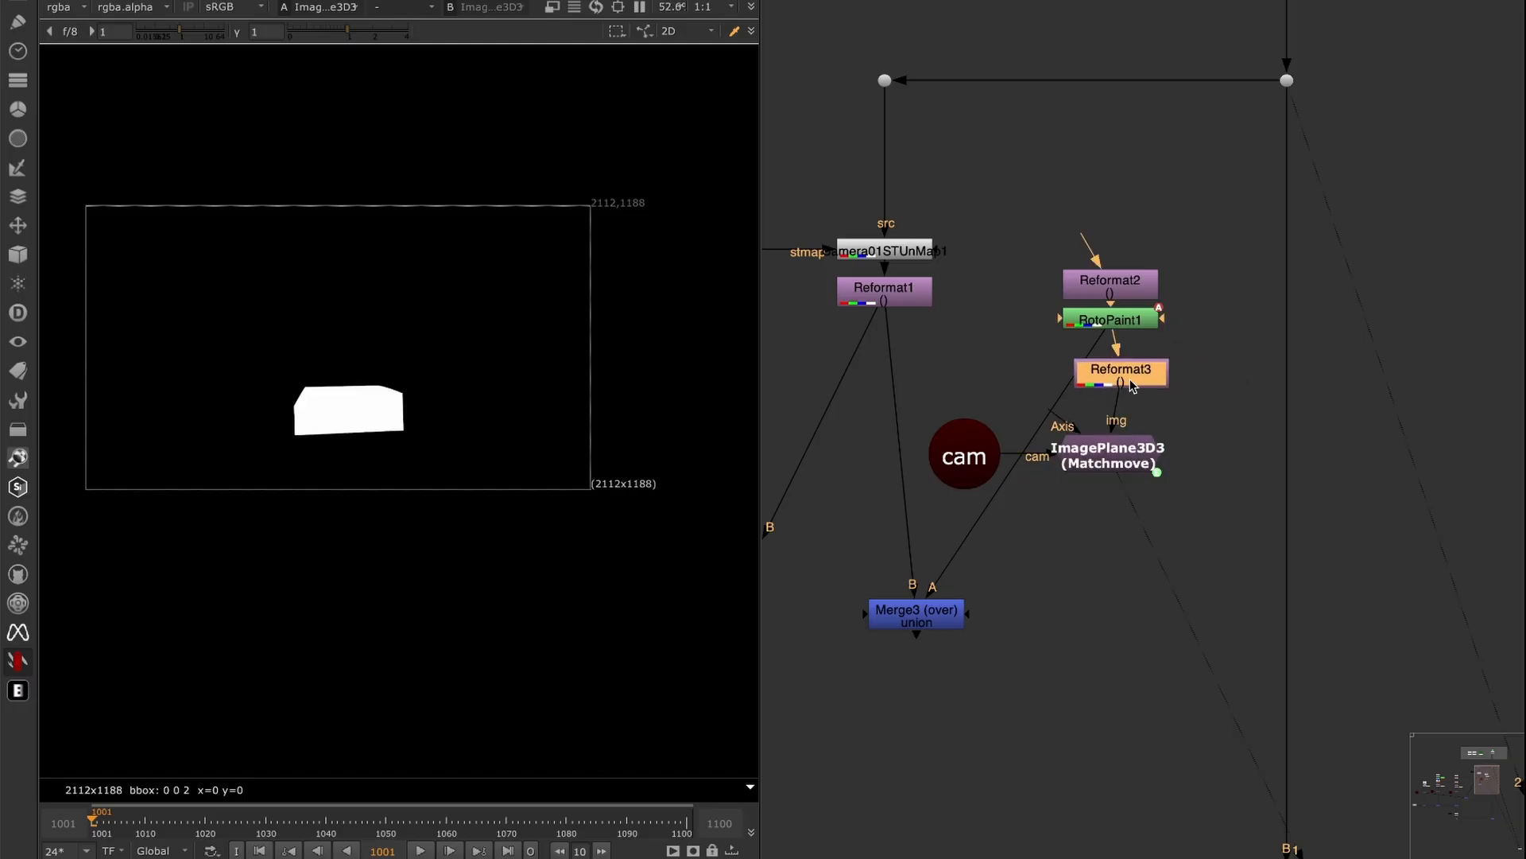
- Feed ImagePlane3D3 into Merge3's A input and display the roto over the undistorted plate
{"action": "middle_click_drag", "start_coordinate": [1043, 488], "coordinate": [1081, 450]}
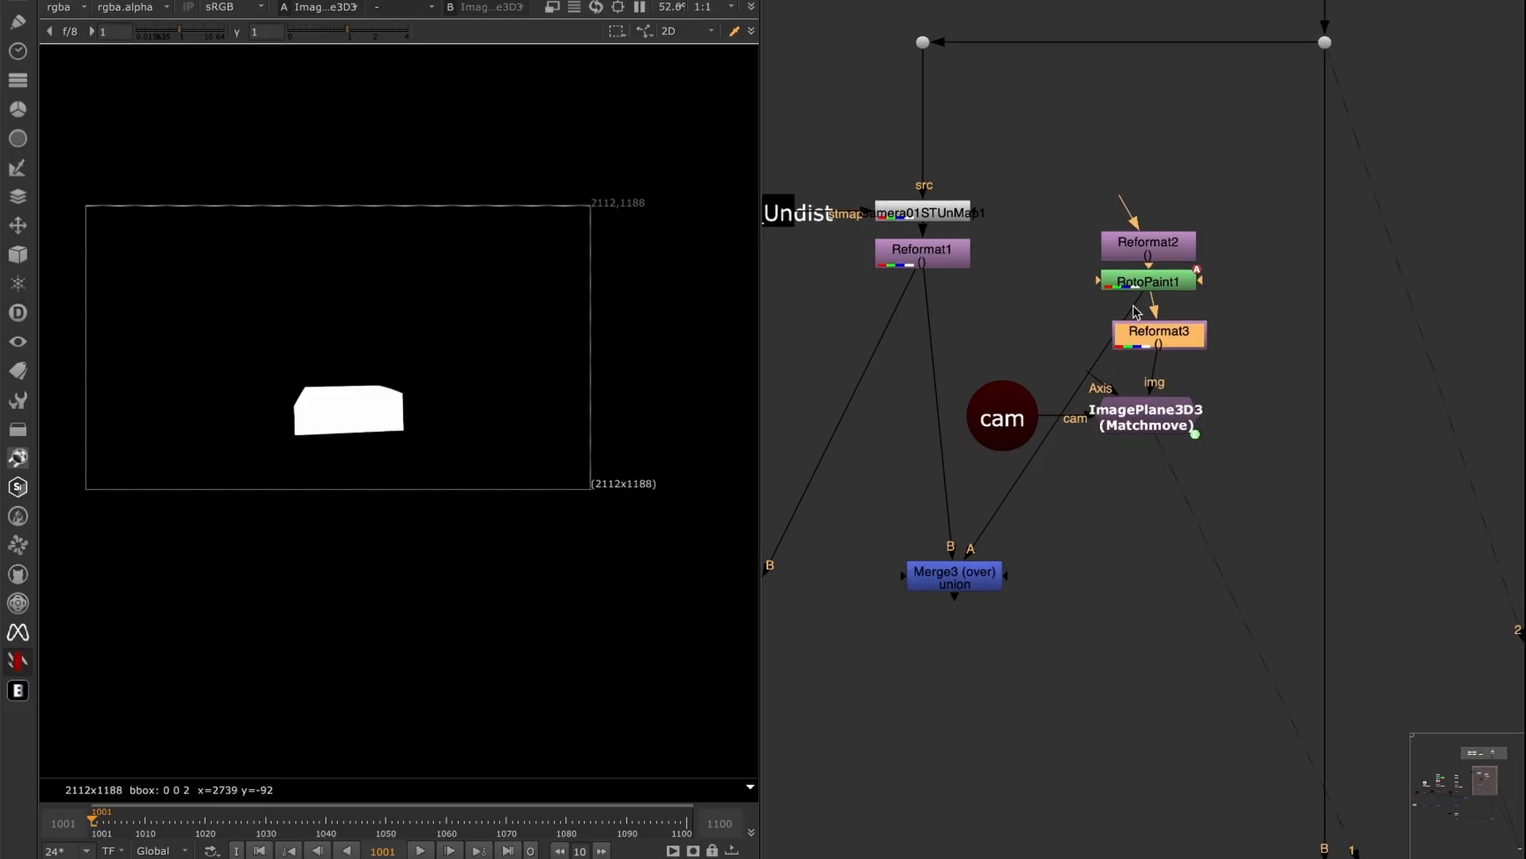
{"action": "left_click", "coordinate": [954, 573]}
{"action": "key", "text": "1"}
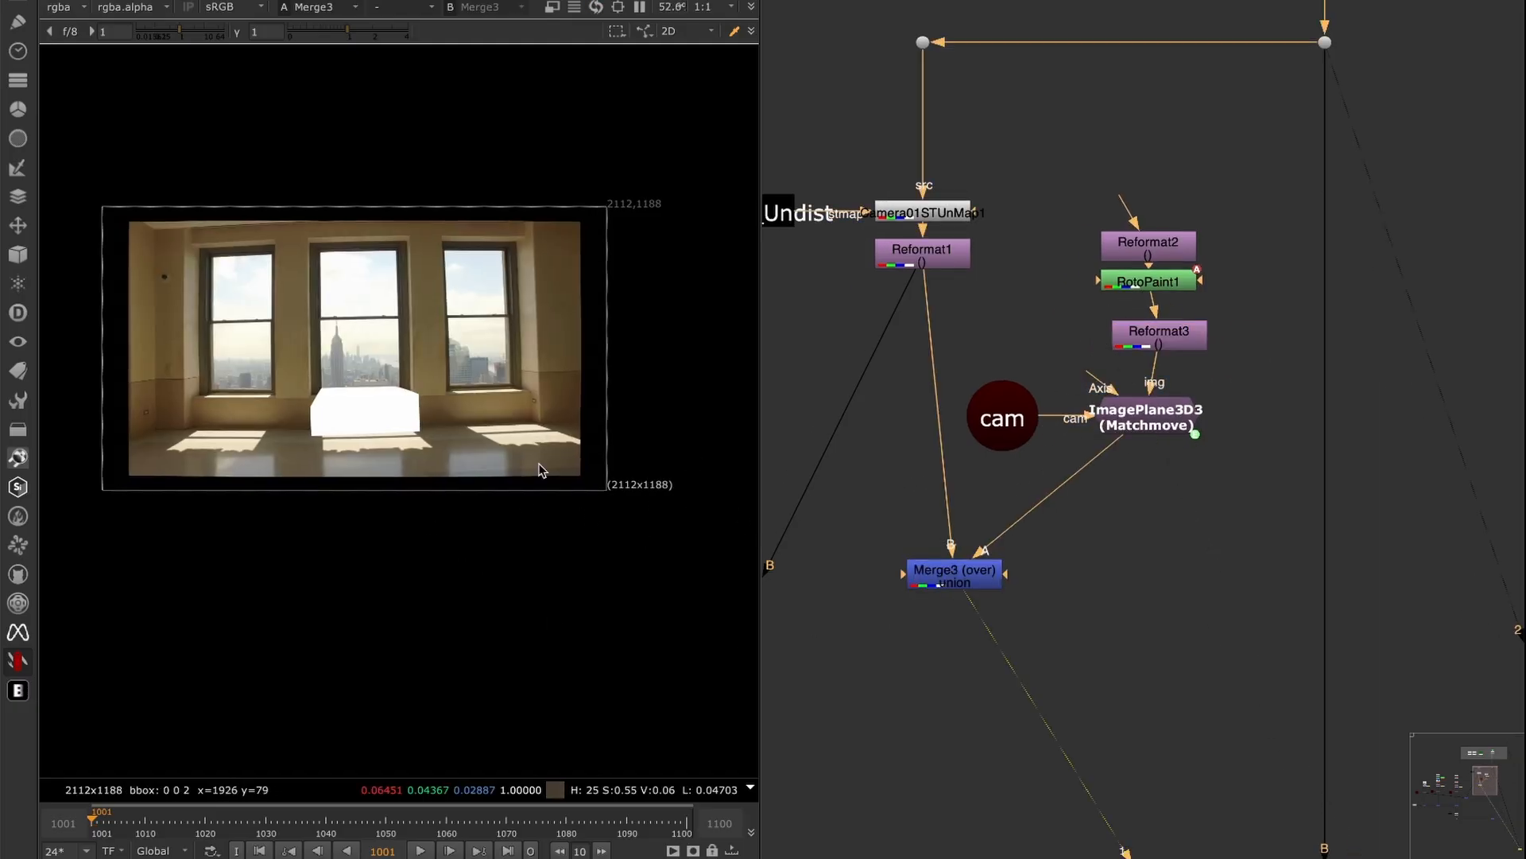
- Extract Reformat3 from the roto branch to compare the result without it, and delete it
{"action": "left_click", "coordinate": [1162, 338]}
{"action": "key", "text": "ctrl+shift+x"}
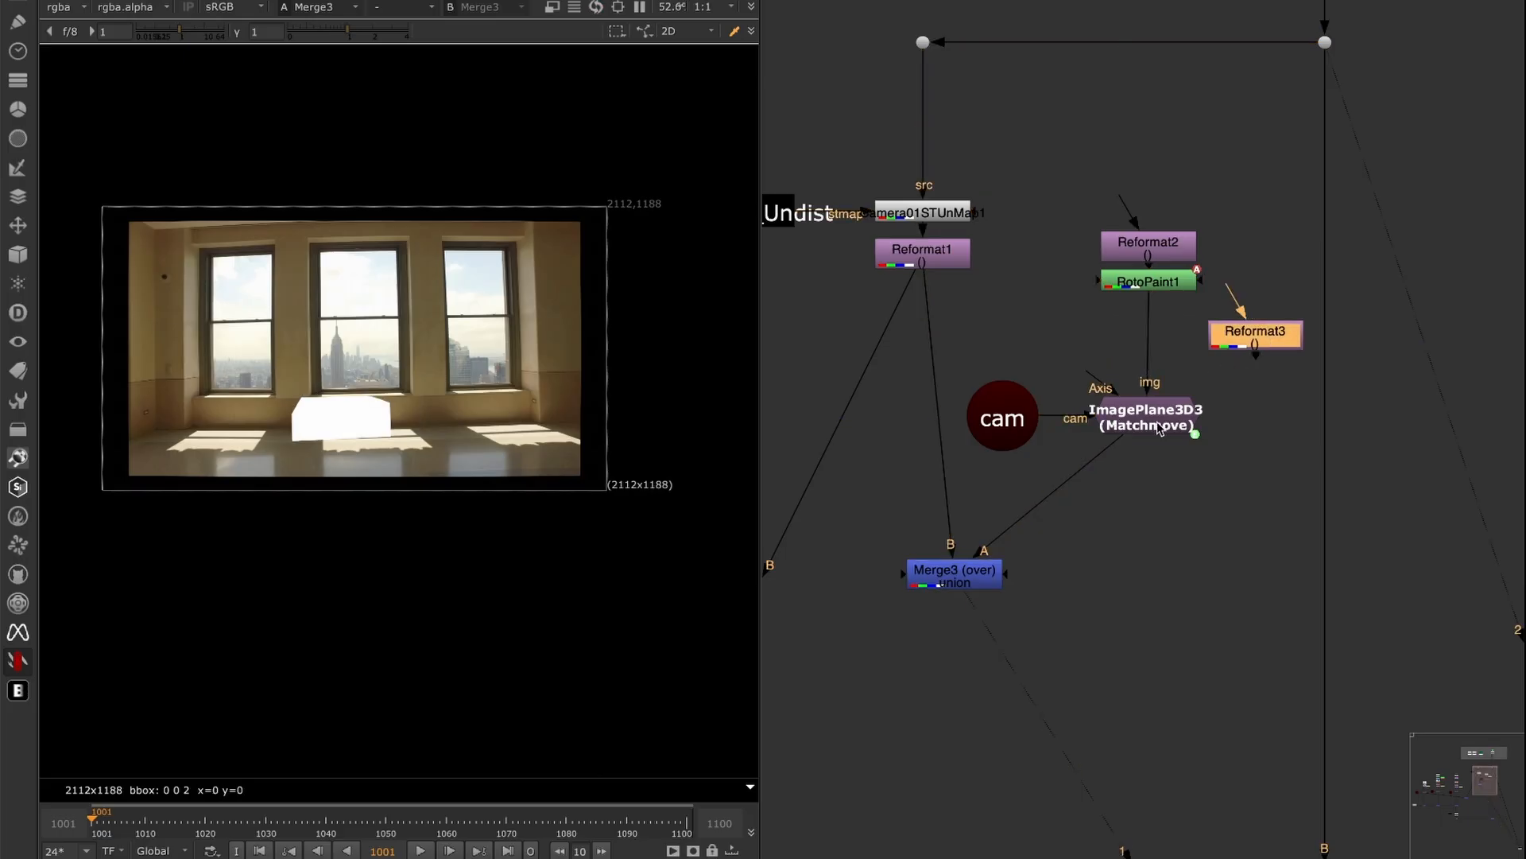
{"action": "left_click_drag", "start_coordinate": [1256, 340], "coordinate": [1158, 328]}
{"action": "key", "text": "Delete"}
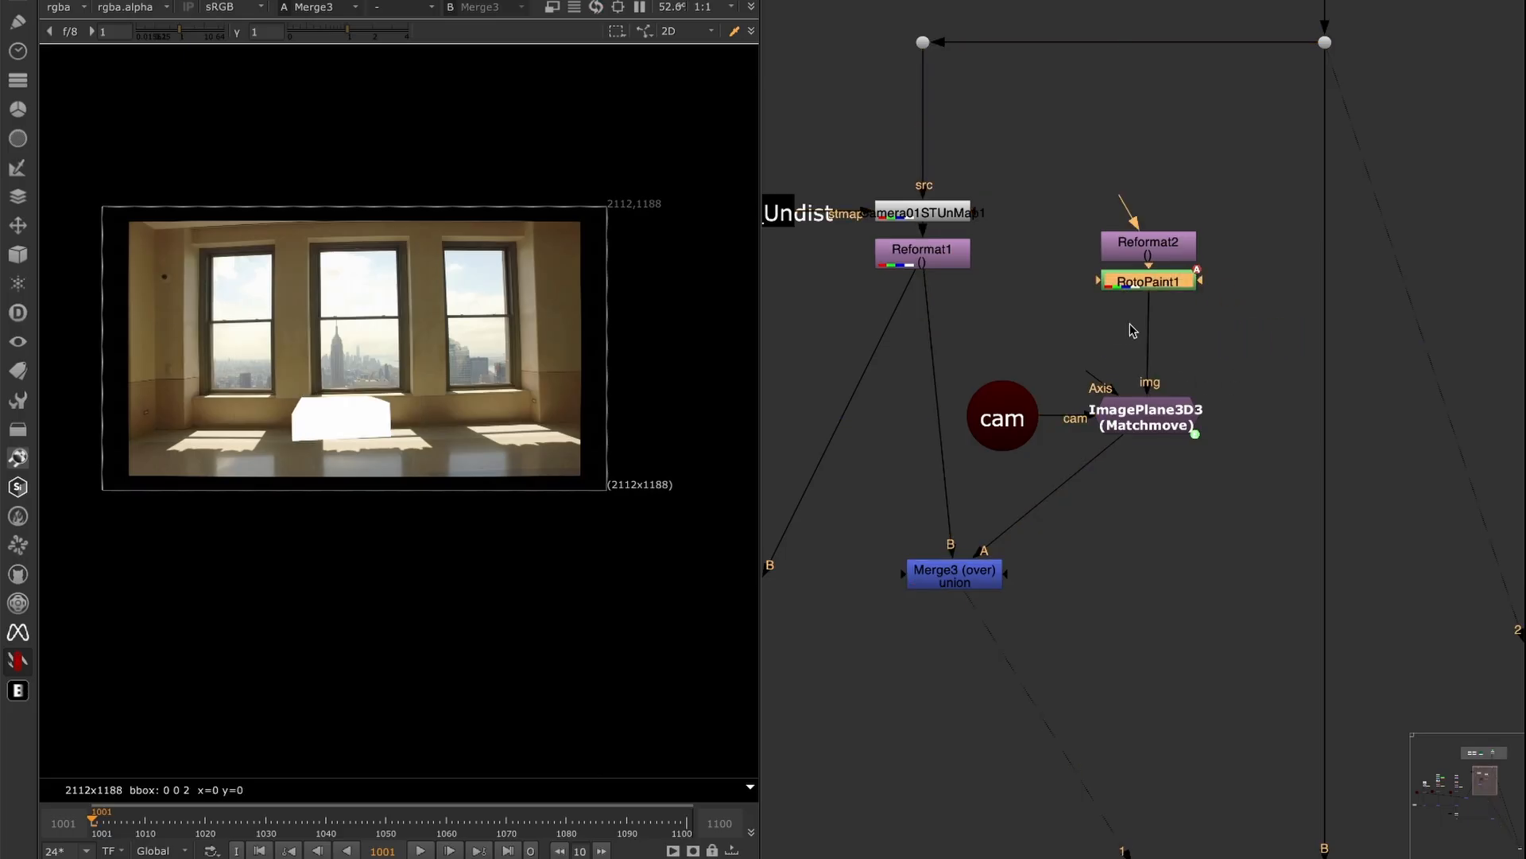
- Open the internal node graph of ImagePlane3D3 and go to its projection setup
{"action": "left_click_drag", "start_coordinate": [1054, 338], "coordinate": [1204, 501]}
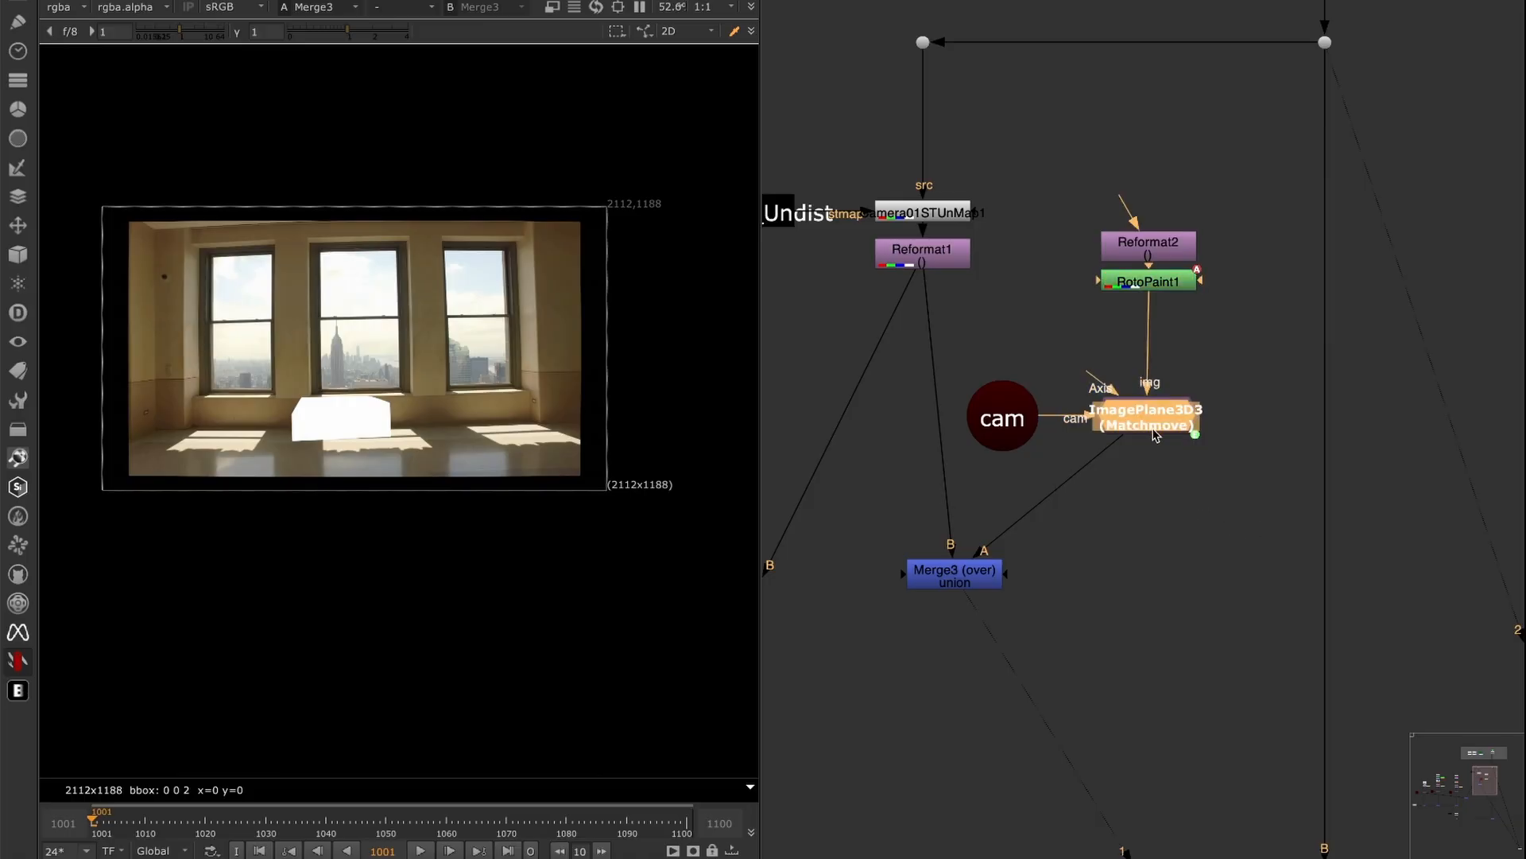
{"action": "scroll", "coordinate": [1152, 431], "scroll_direction": "up", "scroll_amount": 2}
{"action": "left_click_drag", "start_coordinate": [1030, 306], "coordinate": [1296, 525]}
{"action": "left_click_drag", "start_coordinate": [1070, 331], "coordinate": [1213, 523]}
{"action": "key", "text": "ctrl+Return"}
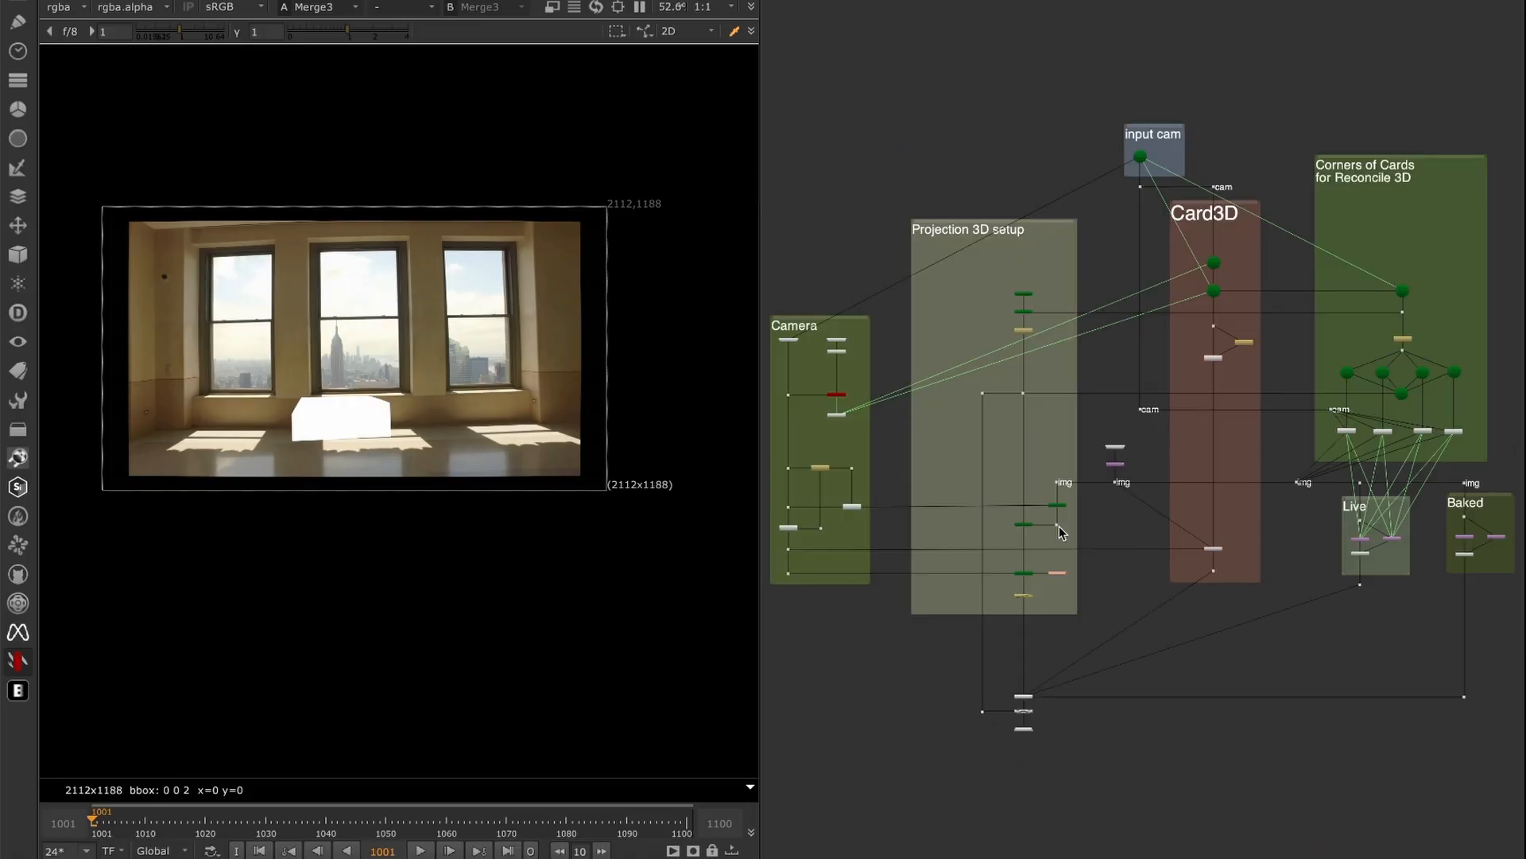
{"action": "scroll", "coordinate": [1094, 518], "scroll_direction": "up", "scroll_amount": 9}
- Add a Reformat node near the Project3D branch inside the group and set its type to box
{"action": "key", "text": "Tab"}
{"action": "type", "text": "refor"}
{"action": "key", "text": "Down"}
{"action": "key", "text": "Return"}
{"action": "left_click", "coordinate": [747, 528]}
{"action": "left_click", "coordinate": [747, 547]}
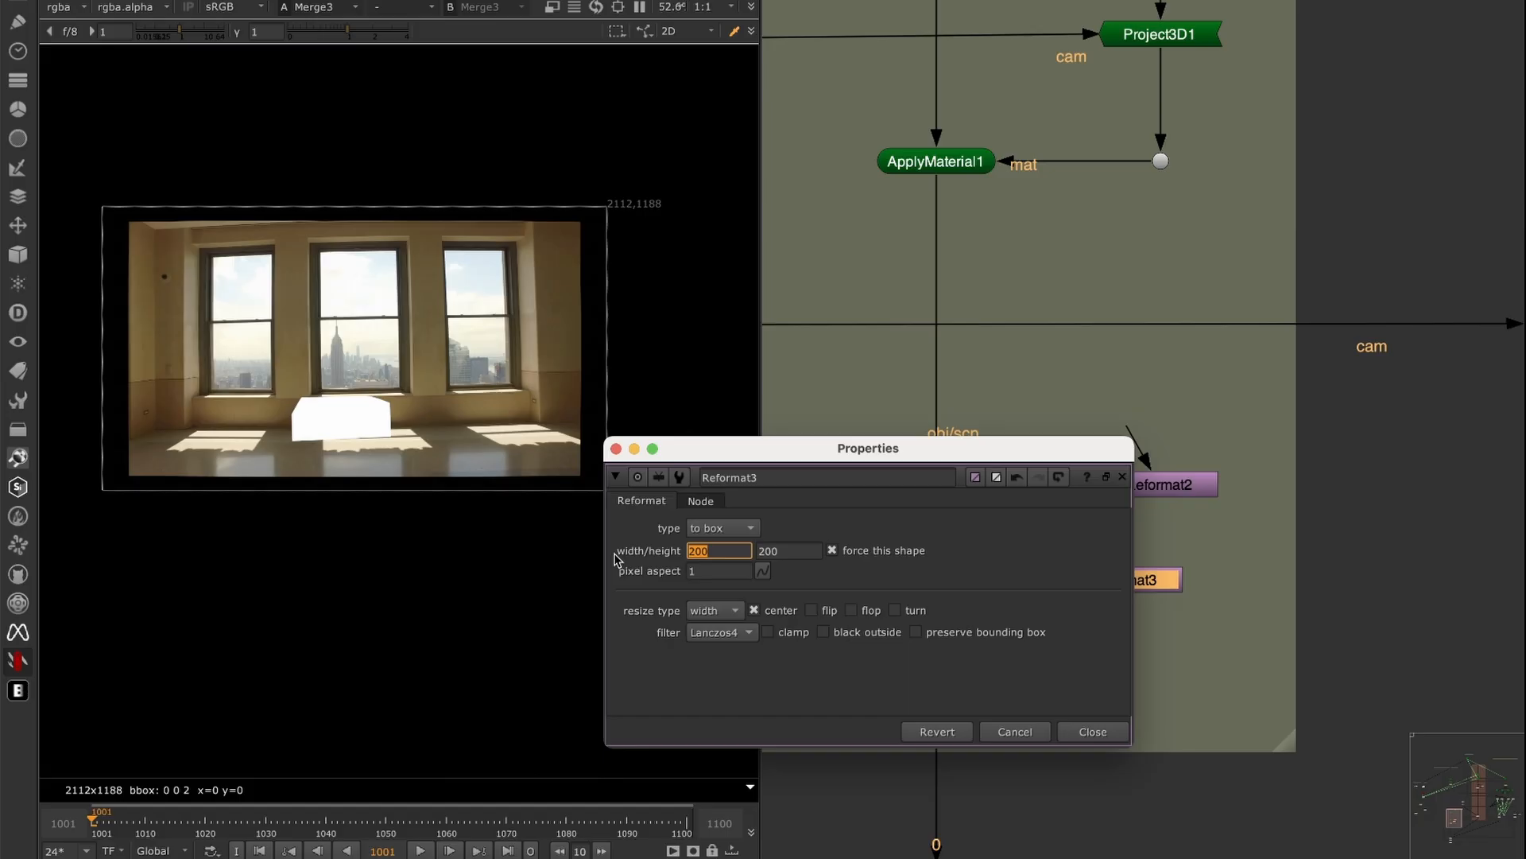
- Drive Reformat3's box width with input.width and its height with input.height, and connect it into the projection's image branch
{"action": "key", "text": "equal"}
{"action": "type", "text": "inp"}
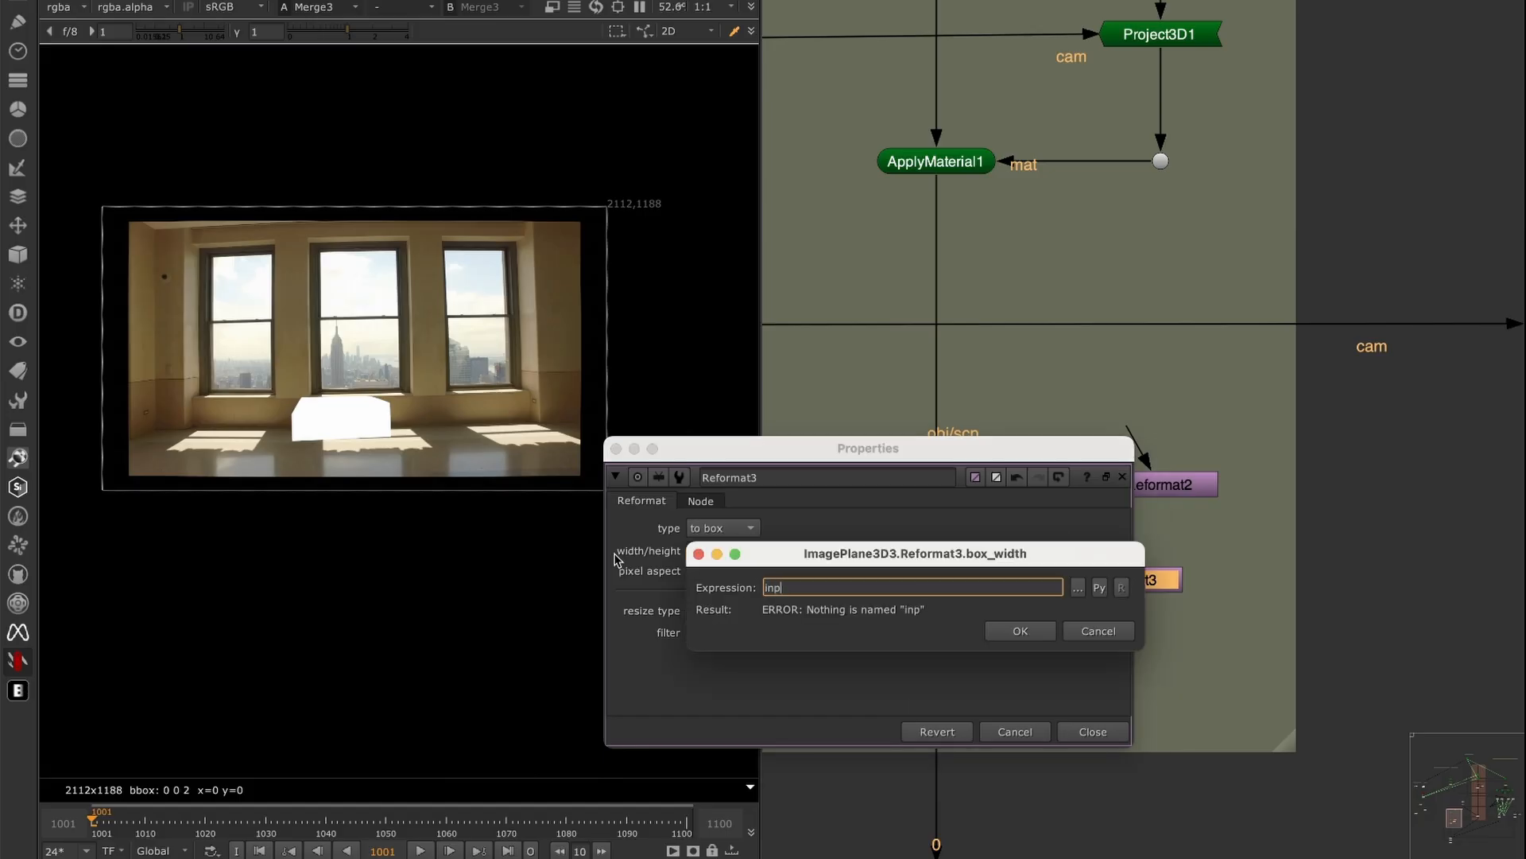
{"action": "type", "text": "ut.width"}
{"action": "key", "text": "Return"}
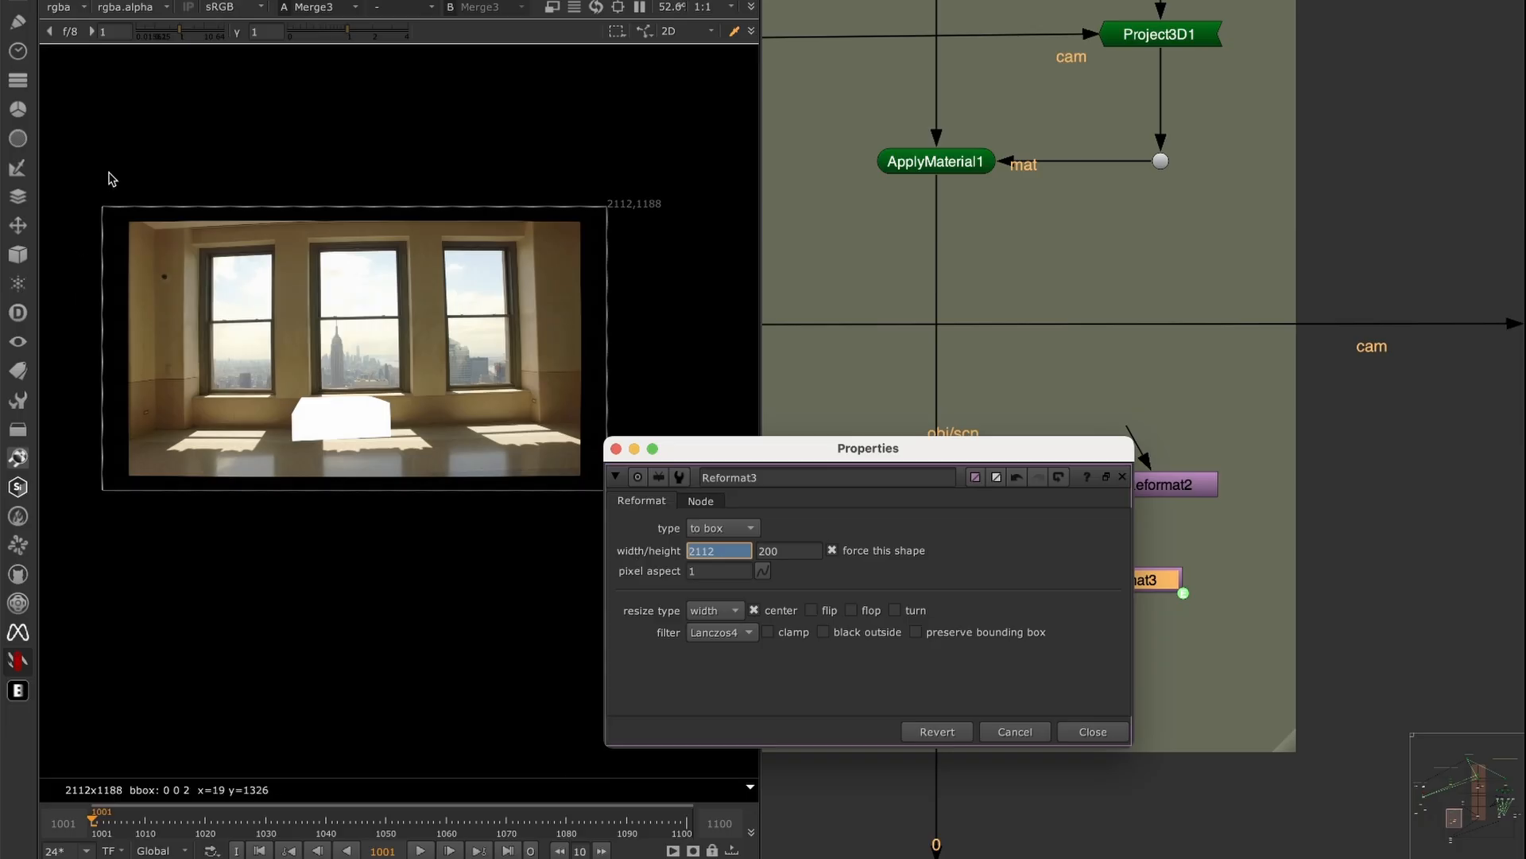
{"action": "left_click", "coordinate": [812, 551]}
{"action": "key", "text": "equal"}
{"action": "type", "text": "inp"}
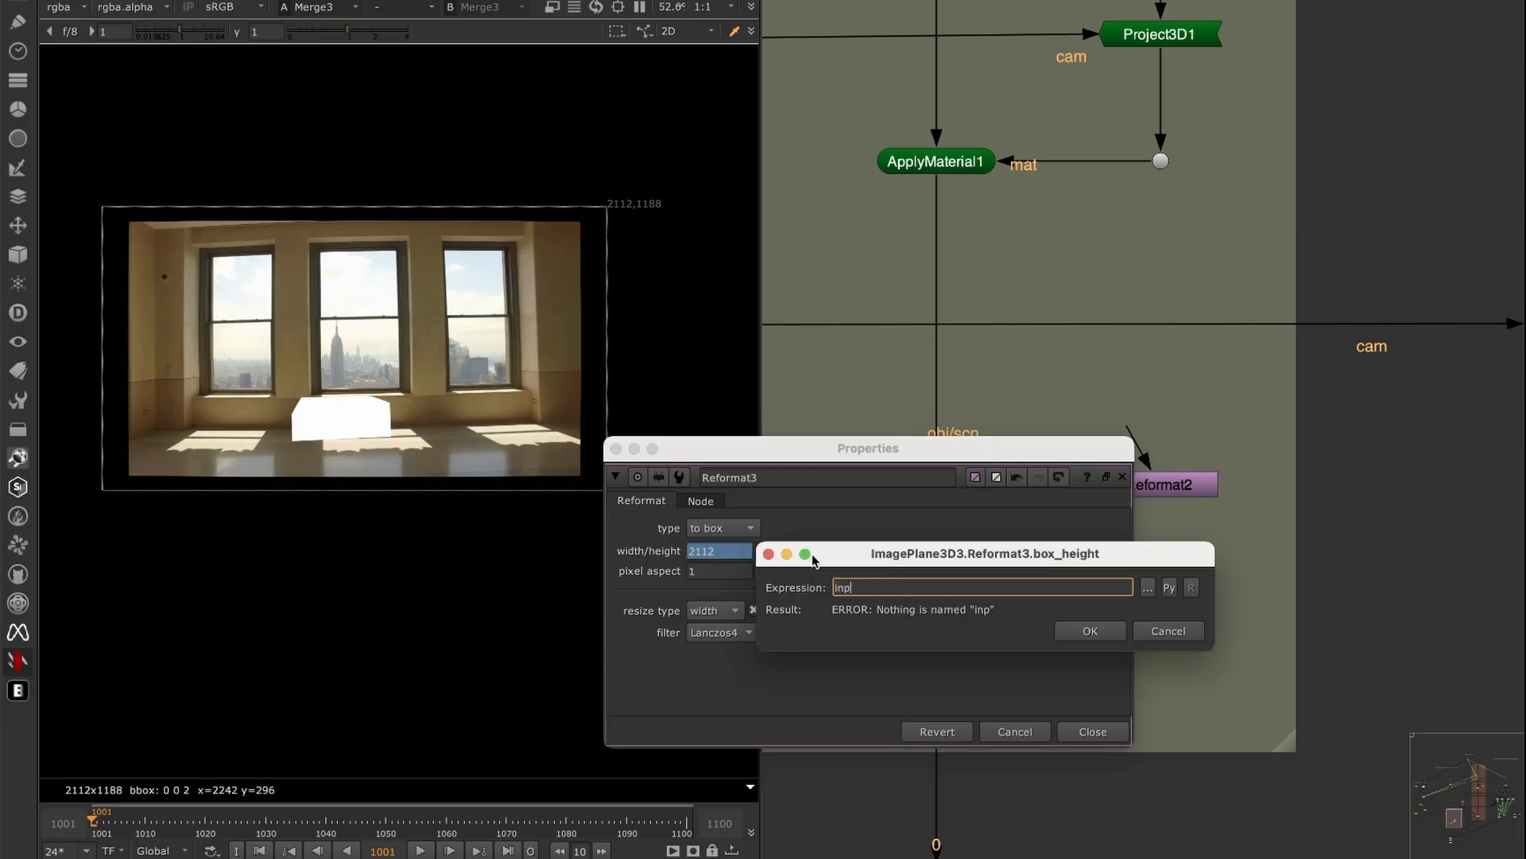
{"action": "type", "text": "ut.height"}
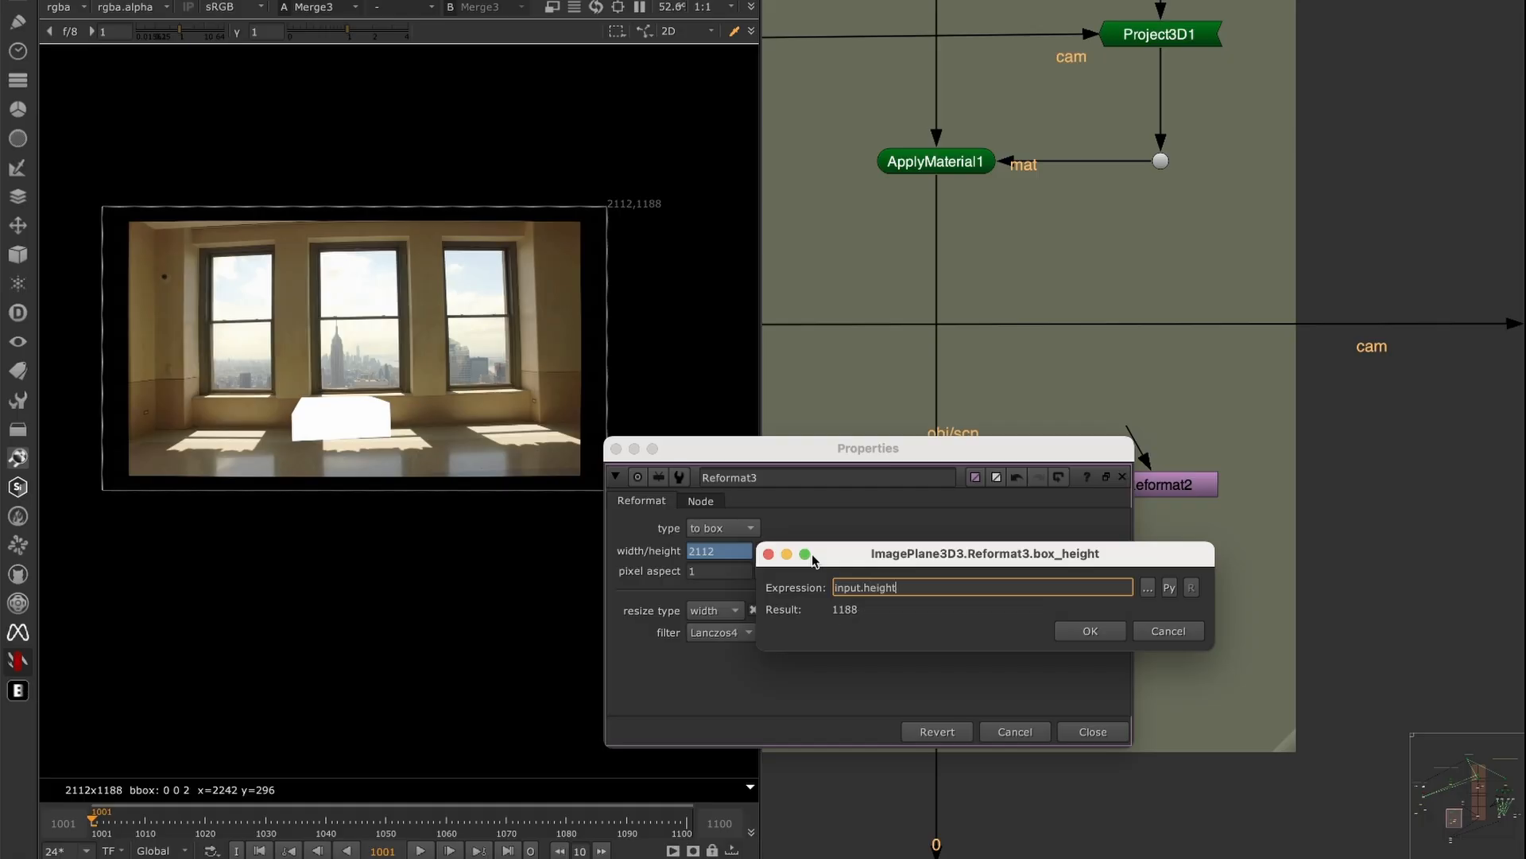
{"action": "key", "text": "Return"}
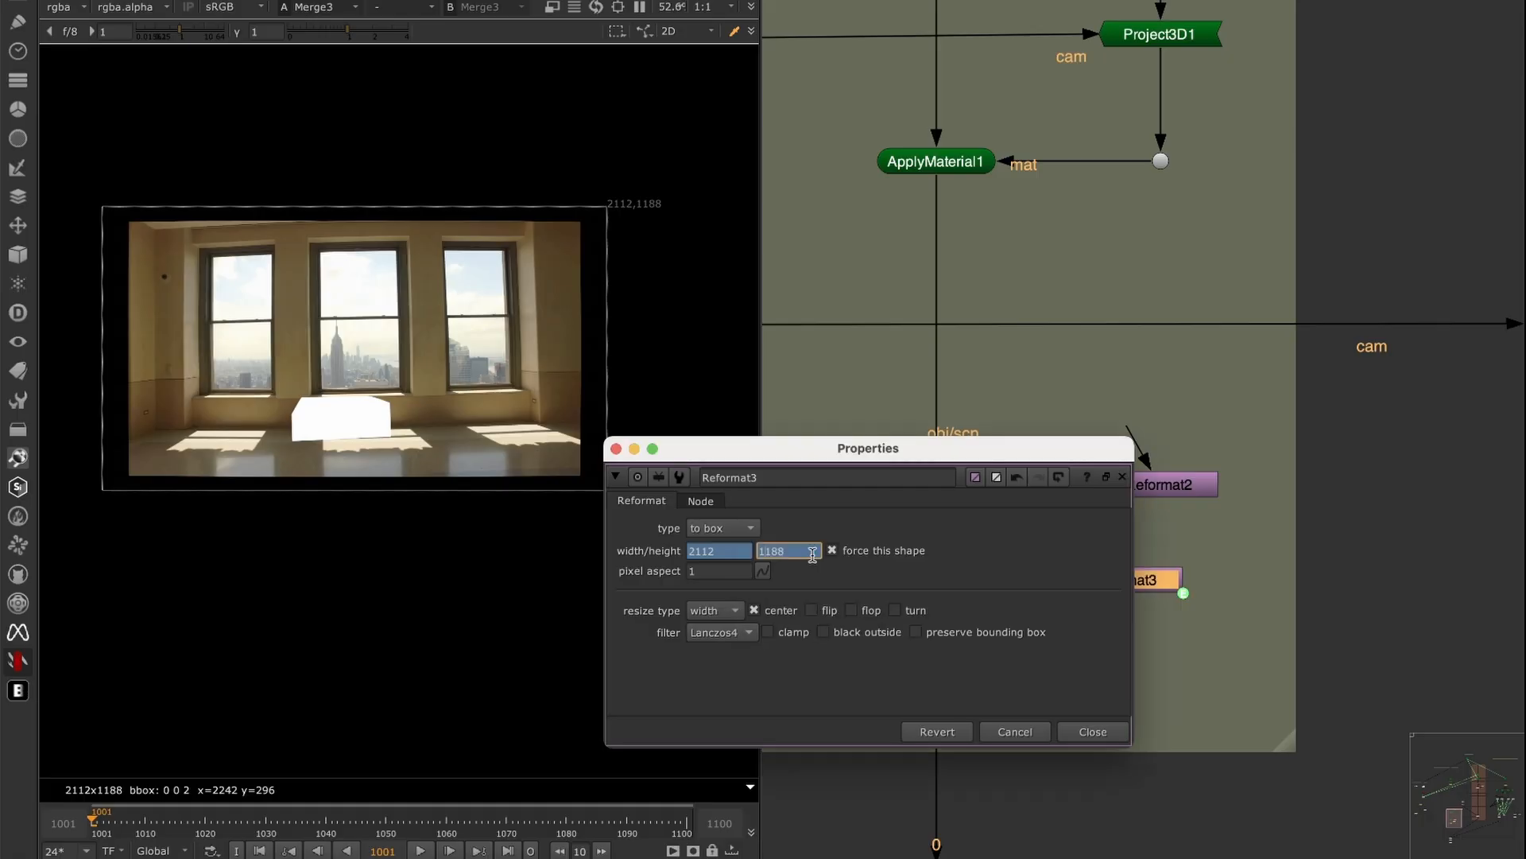
{"action": "left_click", "coordinate": [1094, 732]}
{"action": "left_click_drag", "start_coordinate": [1142, 487], "coordinate": [1175, 543]}
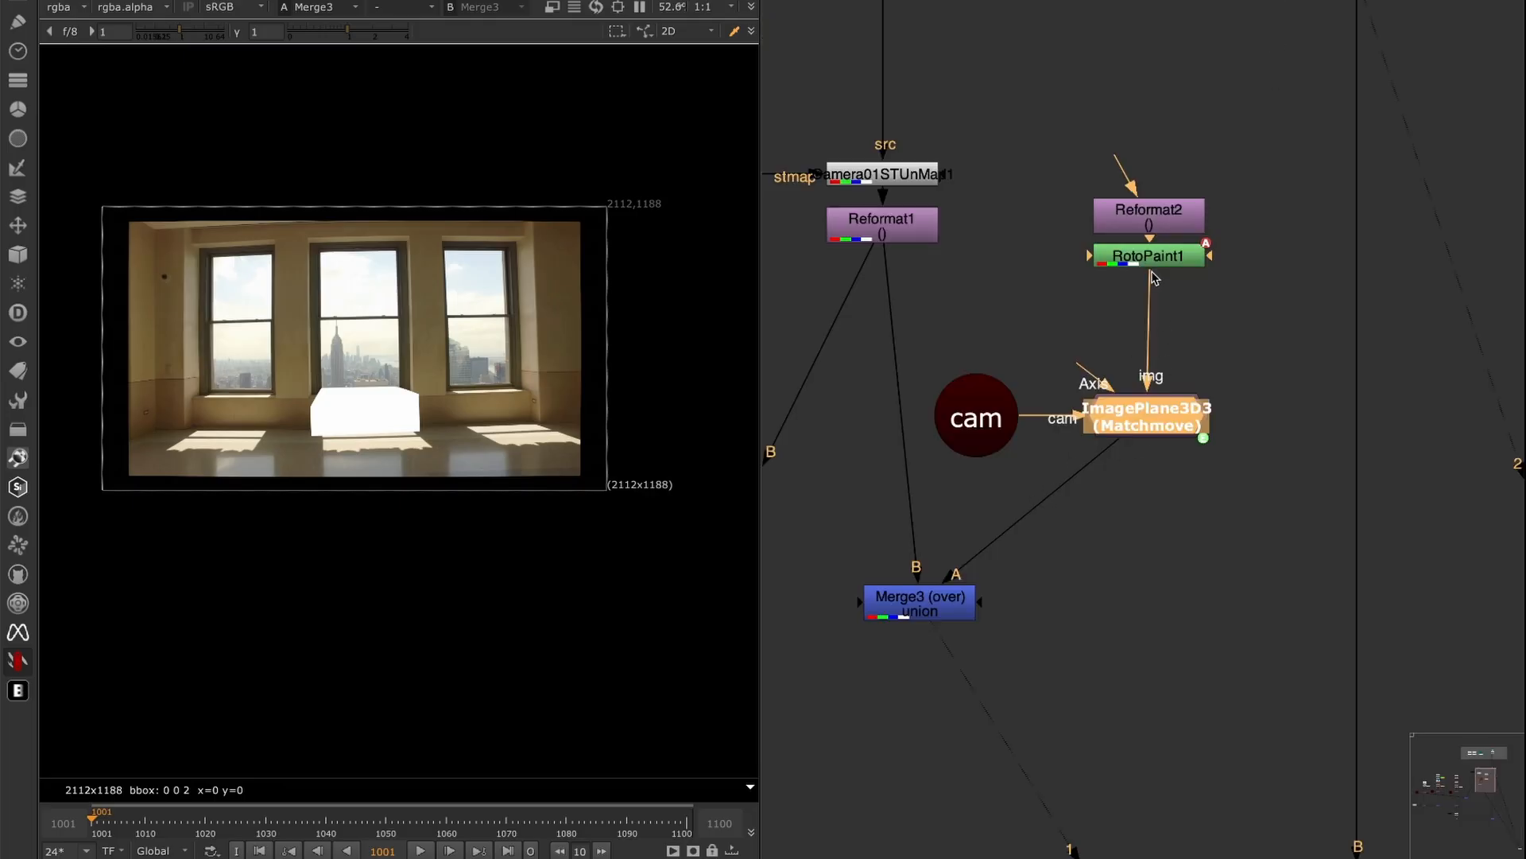
- Display ImagePlane3D3's output outside the group to check the roto's format
{"action": "left_click", "coordinate": [1152, 260]}
{"action": "left_click", "coordinate": [1137, 417]}
{"action": "key", "text": "1"}
{"action": "left_click_drag", "start_coordinate": [582, 190], "coordinate": [690, 235]}
- Try a copy of Reformat2 with a changed resize type between RotoPaint1 and ImagePlane3D3, and delete the copy
{"action": "left_click", "coordinate": [1145, 220]}
{"action": "key", "text": "ctrl+c"}
{"action": "key", "text": "ctrl+v"}
{"action": "double_click", "coordinate": [1191, 346]}
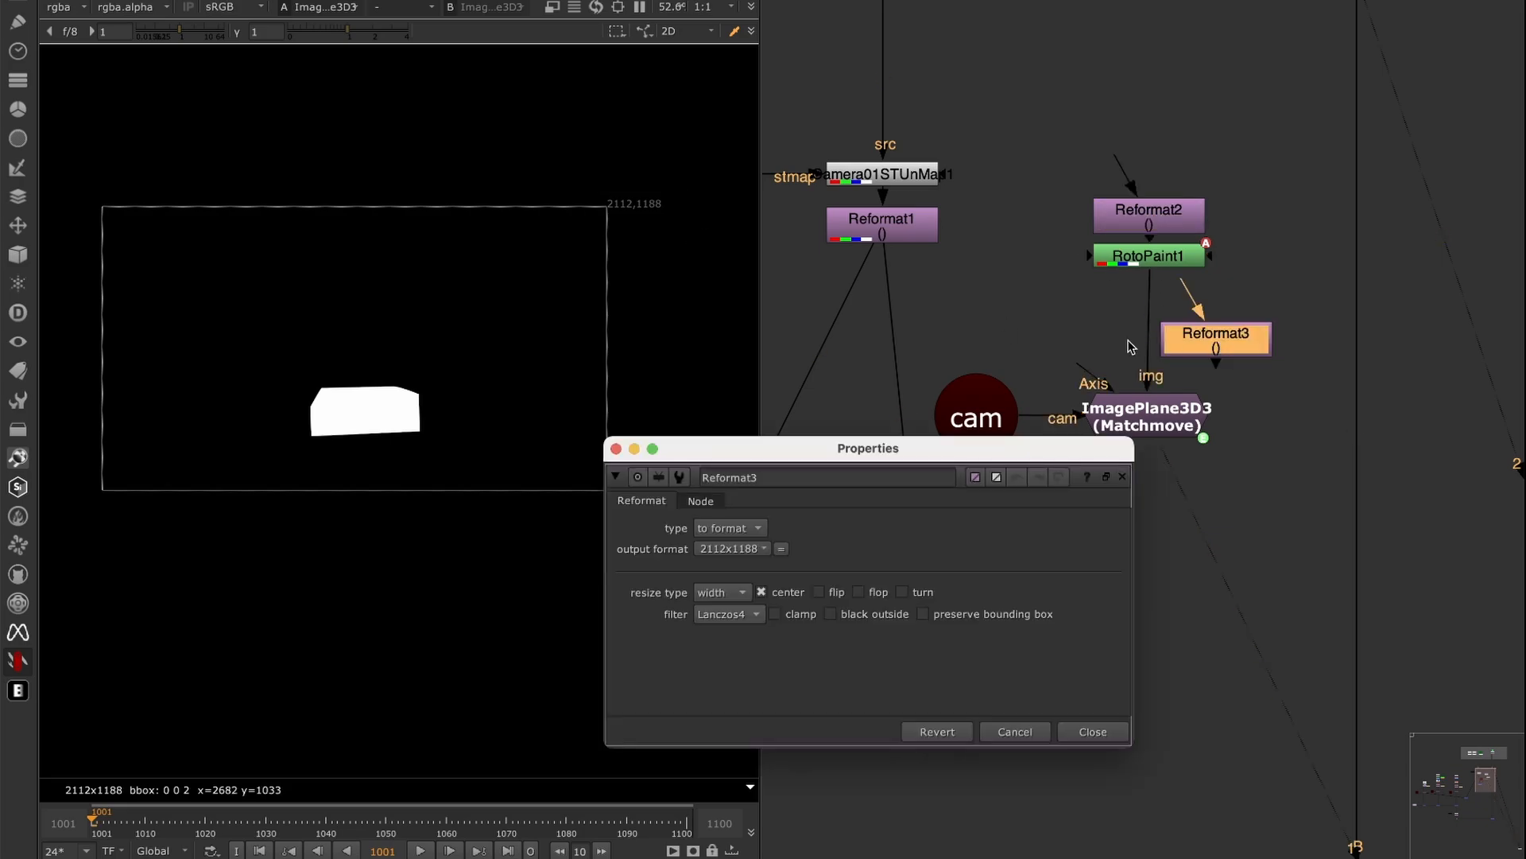
{"action": "left_click", "coordinate": [725, 588]}
{"action": "left_click", "coordinate": [724, 579]}
{"action": "left_click", "coordinate": [1093, 732]}
{"action": "left_click_drag", "start_coordinate": [1224, 354], "coordinate": [1157, 325]}
{"action": "left_click_drag", "start_coordinate": [1255, 234], "coordinate": [1068, 287]}
{"action": "left_click", "coordinate": [1176, 321]}
{"action": "key", "text": "Delete"}
- Display Merge3's output and scrub through the timeline to check how the roto tracks over the undistorted plate
{"action": "left_click_drag", "start_coordinate": [920, 604], "coordinate": [910, 608]}
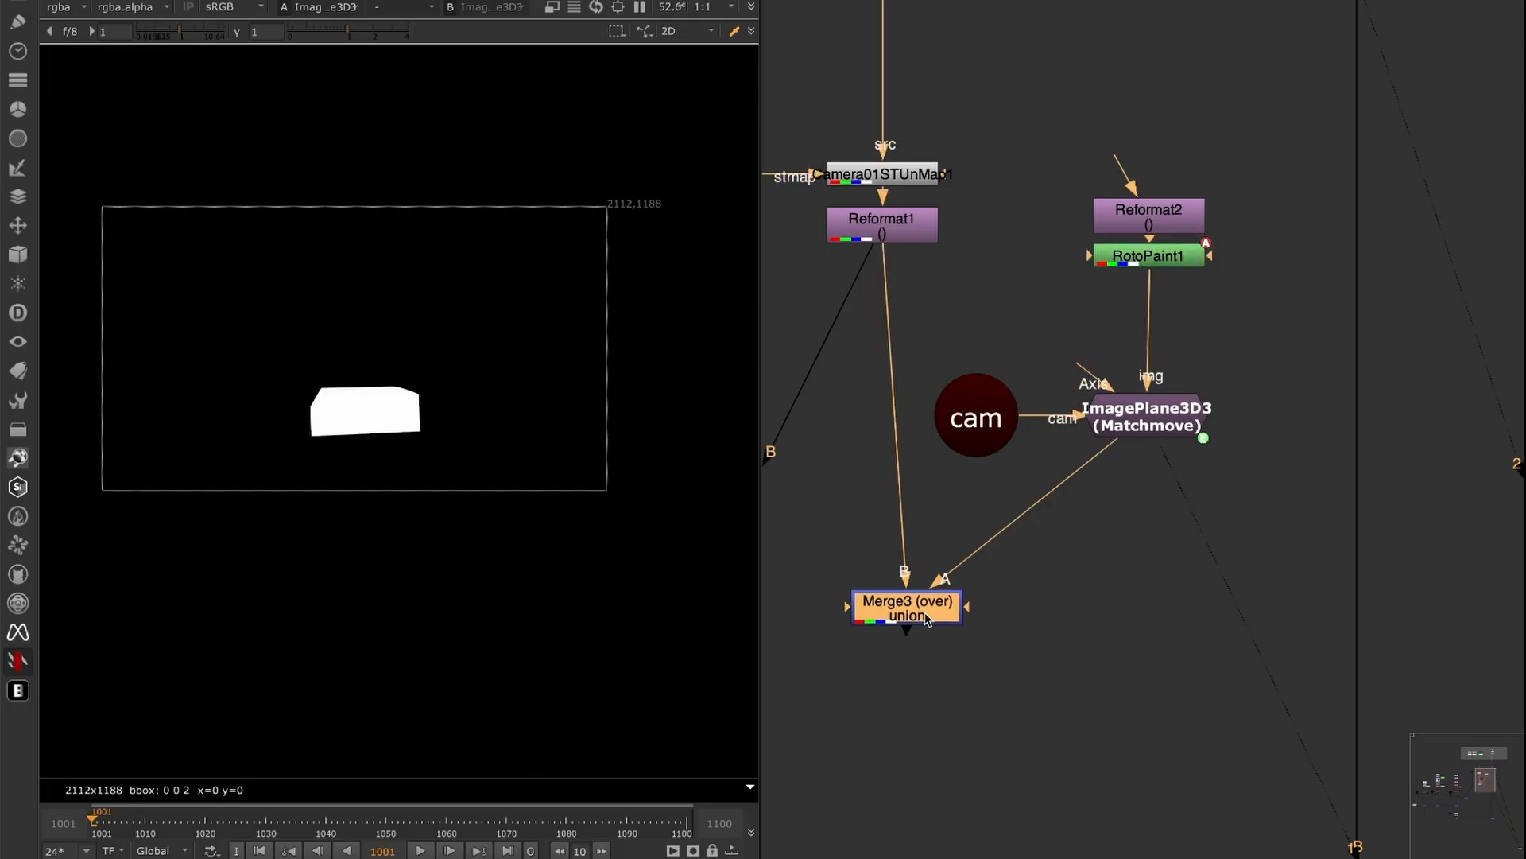
{"action": "key", "text": "1"}
{"action": "scroll", "coordinate": [1147, 487], "scroll_direction": "down", "scroll_amount": 4}
{"action": "middle_click_drag", "start_coordinate": [1147, 487], "coordinate": [1217, 444]}
{"action": "scroll", "coordinate": [1067, 505], "scroll_direction": "up", "scroll_amount": 2}
{"action": "left_click_drag", "start_coordinate": [1070, 539], "coordinate": [1050, 531]}
{"action": "mouse_move", "coordinate": [106, 807]}
{"action": "left_mouse_down"}
{"action": "mouse_move", "coordinate": [371, 831]}
{"action": "mouse_move", "coordinate": [636, 825]}
{"action": "mouse_move", "coordinate": [328, 825]}
{"action": "left_mouse_up"}
{"action": "left_click", "coordinate": [259, 851]}
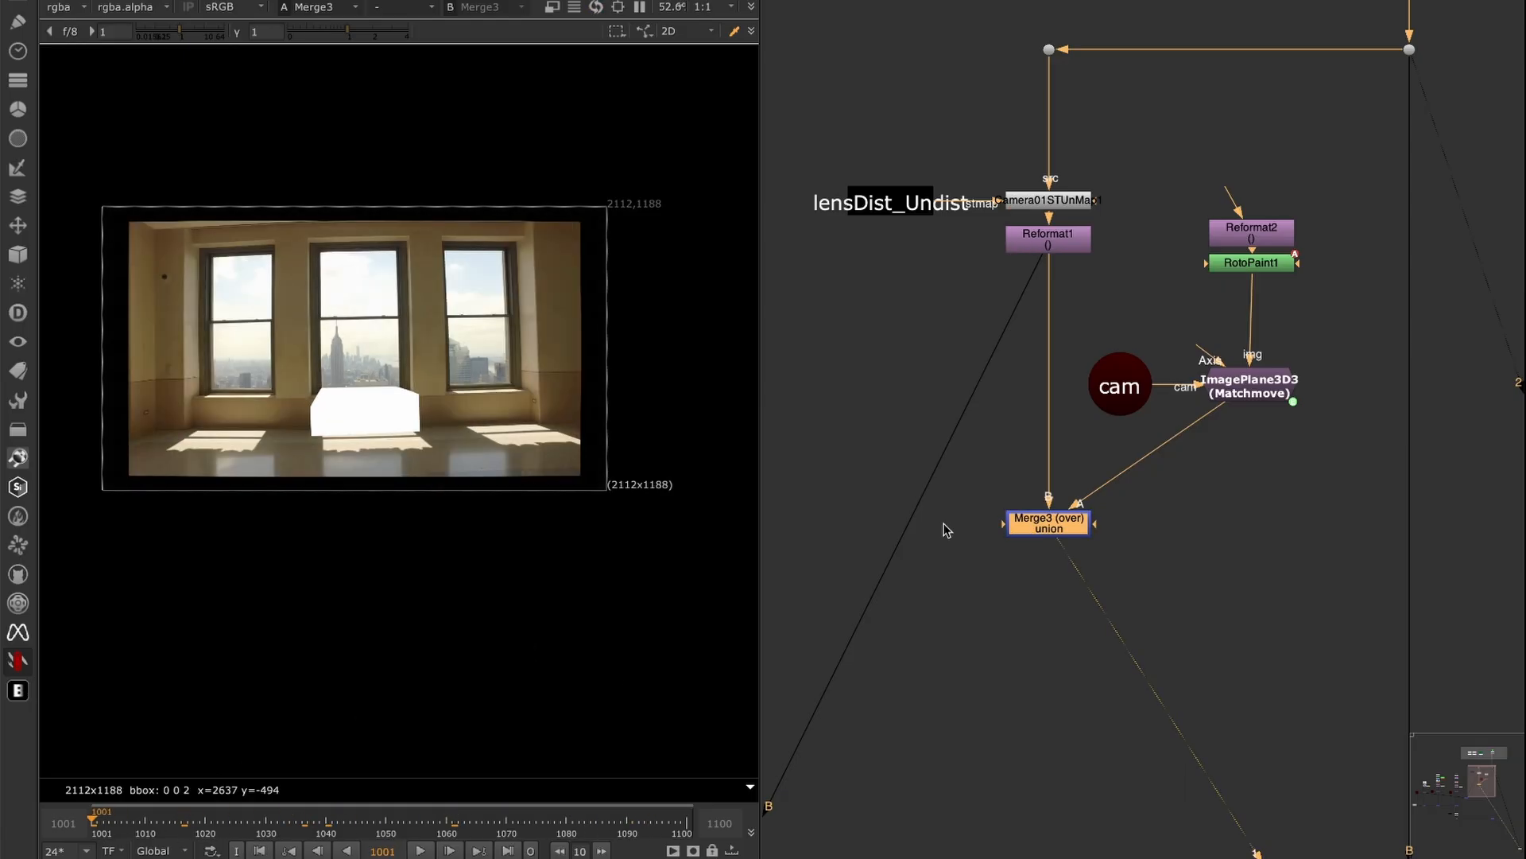
- Delete Merge3 and the other test merge fed by Reformat1
{"action": "scroll", "coordinate": [1039, 370], "scroll_direction": "down", "scroll_amount": 3}
{"action": "mouse_move", "coordinate": [990, 502]}
{"action": "left_mouse_down"}
{"action": "mouse_move", "coordinate": [1091, 425]}
{"action": "mouse_move", "coordinate": [1109, 431]}
{"action": "left_mouse_up"}
{"action": "key", "text": "Delete"}
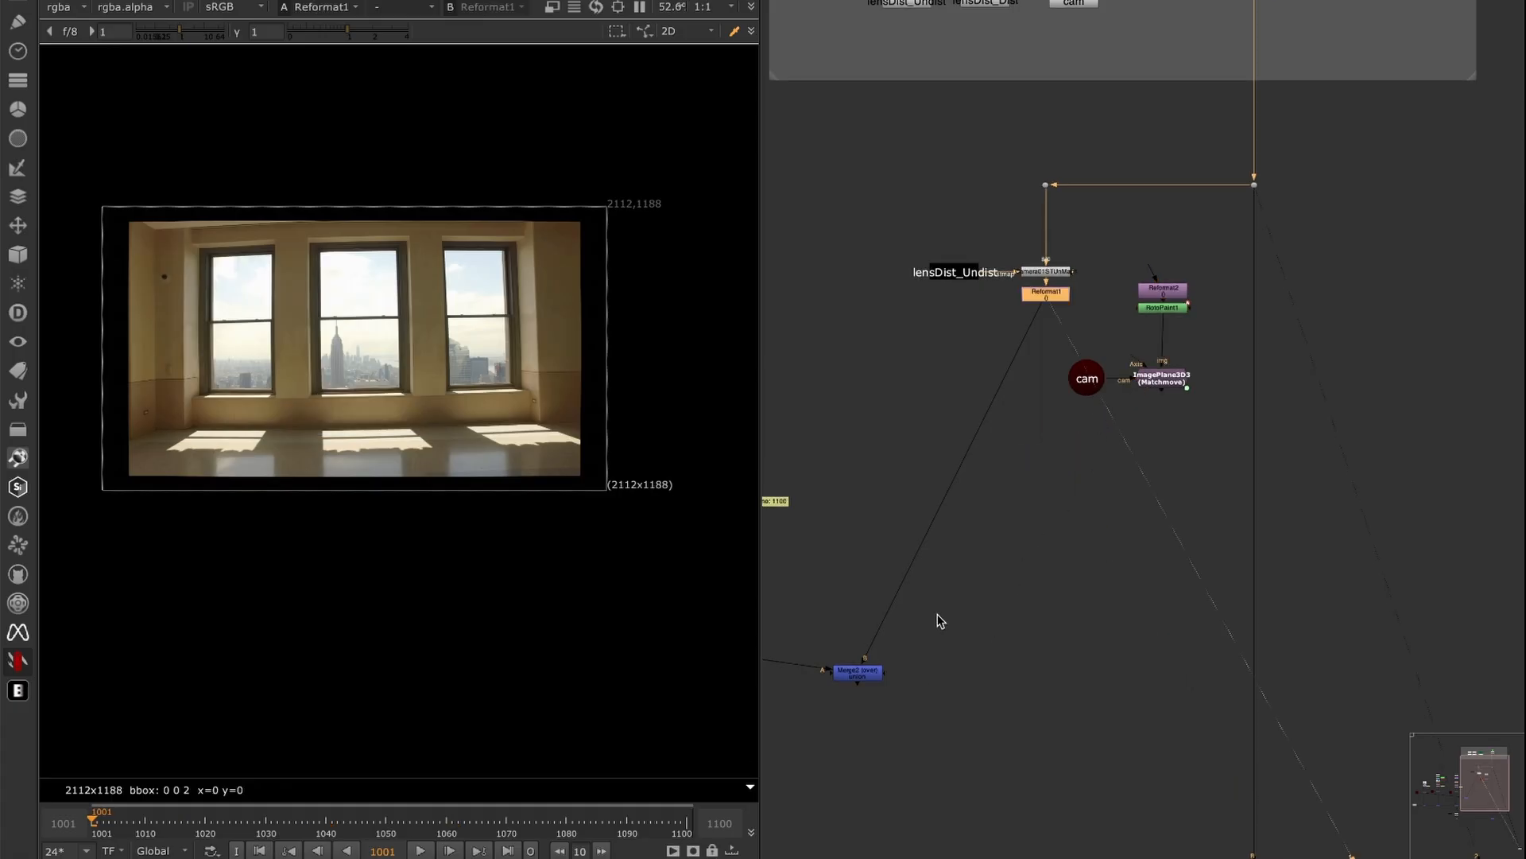
{"action": "left_click_drag", "start_coordinate": [914, 638], "coordinate": [848, 703]}
{"action": "key", "text": "Delete"}
- Move the roto branch with its cam and ImagePlane3D3 below the row of element merges
{"action": "scroll", "coordinate": [1062, 448], "scroll_direction": "down", "scroll_amount": 3}
{"action": "middle_click_drag", "start_coordinate": [1022, 487], "coordinate": [1132, 414]}
{"action": "left_click_drag", "start_coordinate": [1152, 388], "coordinate": [1260, 288]}
{"action": "left_click_drag", "start_coordinate": [1224, 349], "coordinate": [876, 603]}
{"action": "scroll", "coordinate": [958, 573], "scroll_direction": "up", "scroll_amount": 3}
{"action": "middle_click_drag", "start_coordinate": [1004, 561], "coordinate": [1179, 515]}
{"action": "left_click_drag", "start_coordinate": [993, 569], "coordinate": [904, 655]}
{"action": "middle_click_drag", "start_coordinate": [904, 655], "coordinate": [1163, 601]}
{"action": "left_click_drag", "start_coordinate": [1164, 601], "coordinate": [1110, 631]}
{"action": "middle_click_drag", "start_coordinate": [1110, 631], "coordinate": [833, 554]}
- Move Merge5 down to line up with the dot below the lens redistortion nodes
{"action": "left_click_drag", "start_coordinate": [993, 427], "coordinate": [1209, 563]}
{"action": "middle_click_drag", "start_coordinate": [1216, 564], "coordinate": [864, 471]}
{"action": "left_click", "coordinate": [1281, 442], "text": "shift"}
{"action": "left_click_drag", "start_coordinate": [1277, 410], "coordinate": [1276, 554]}
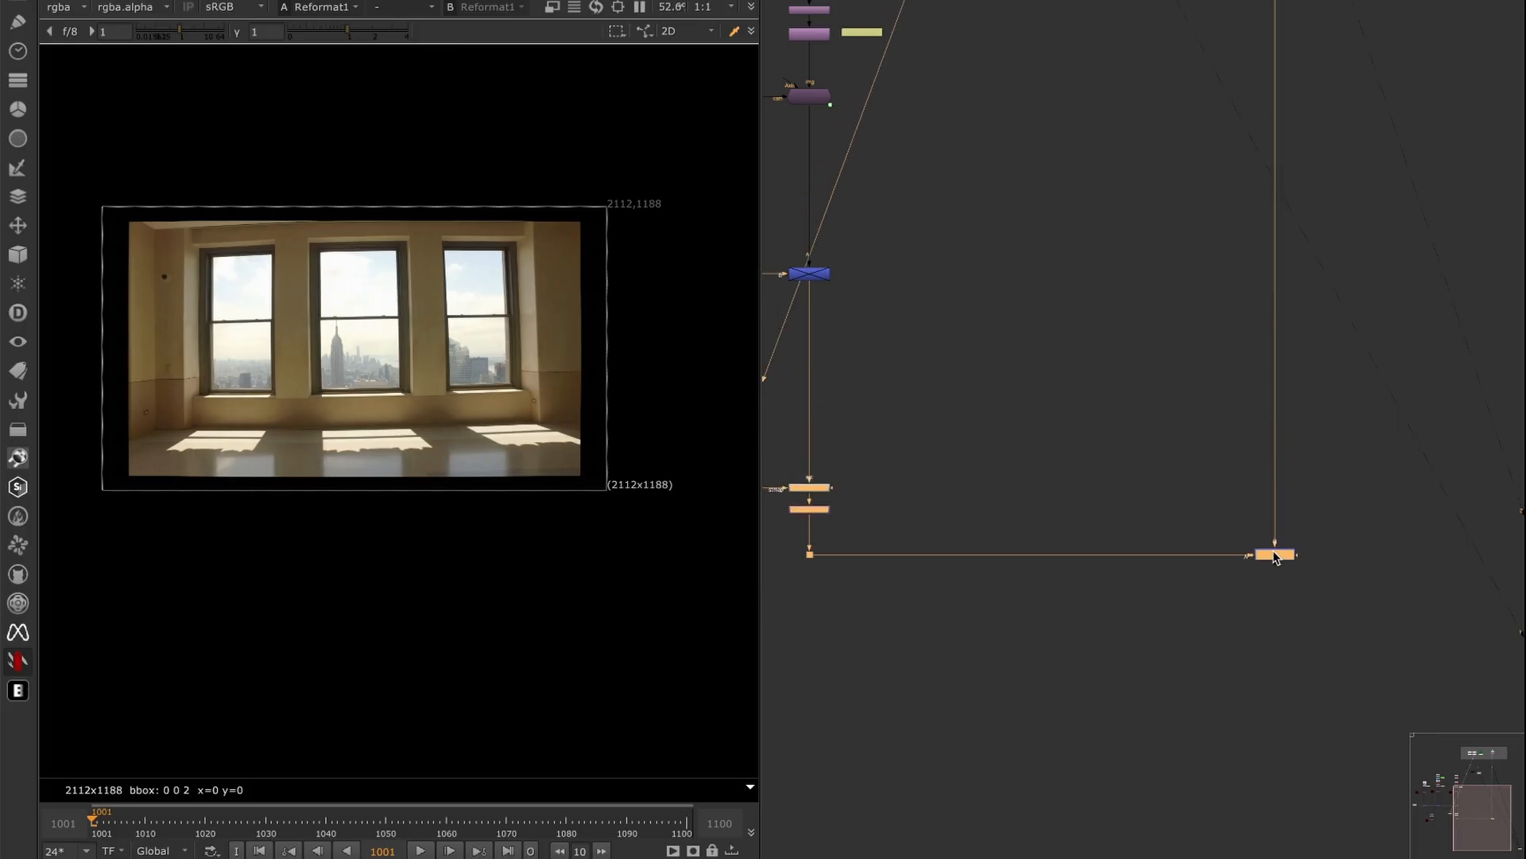
- Display Merge5's output and trace the plate's path from the source through the undistort branch
{"action": "middle_click_drag", "start_coordinate": [1086, 528], "coordinate": [1278, 515]}
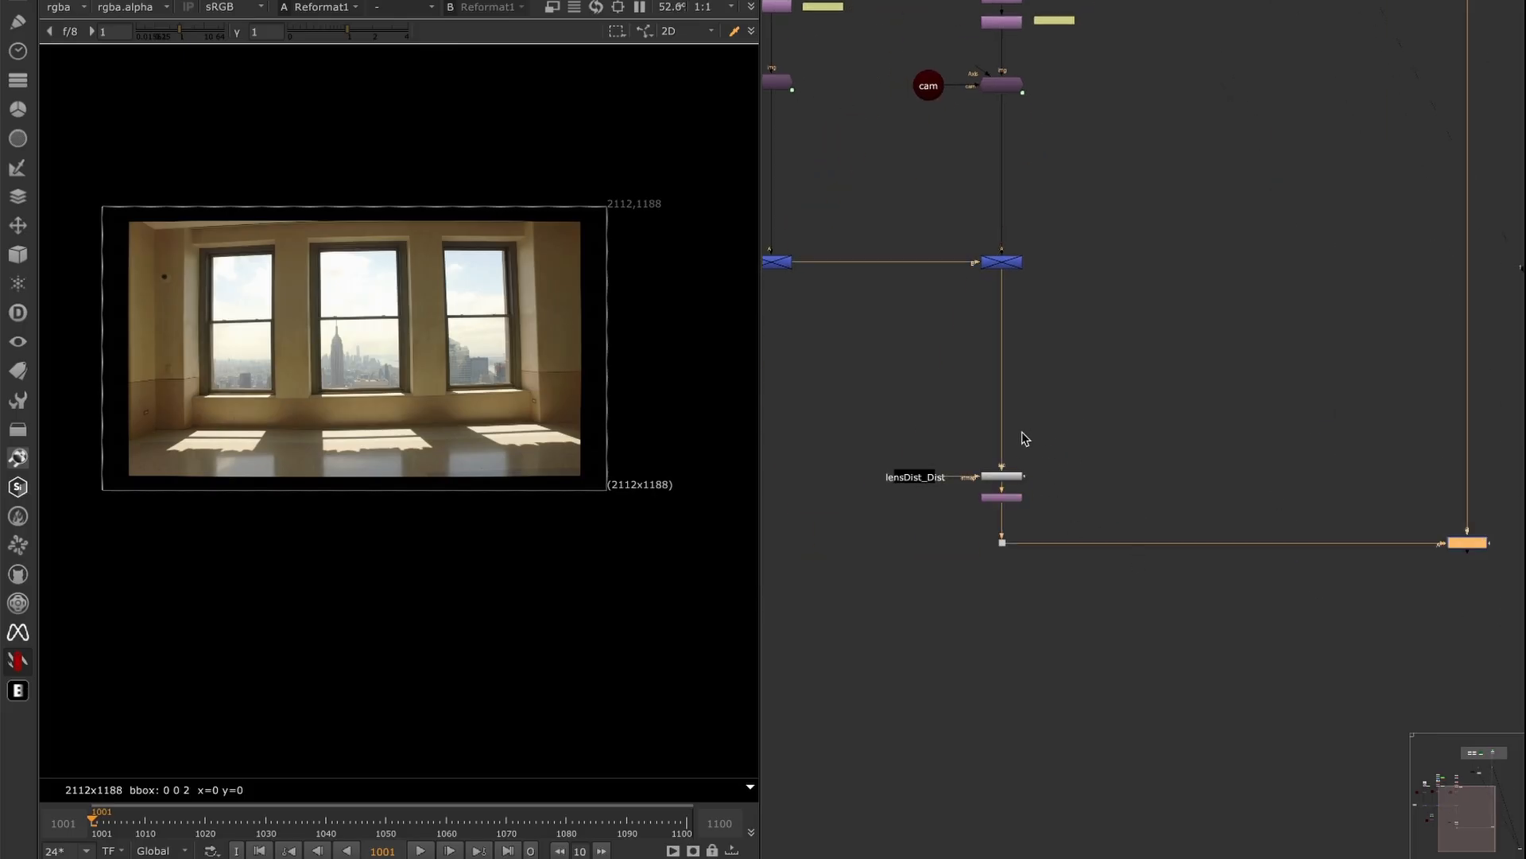
{"action": "middle_click_drag", "start_coordinate": [997, 455], "coordinate": [1101, 445]}
{"action": "scroll", "coordinate": [1101, 444], "scroll_direction": "up", "scroll_amount": 4}
{"action": "key", "text": "1"}
{"action": "left_click", "coordinate": [1159, 434]}
{"action": "scroll", "coordinate": [1064, 480], "scroll_direction": "down", "scroll_amount": 3}
{"action": "middle_click_drag", "start_coordinate": [1250, 167], "coordinate": [998, 549]}
{"action": "scroll", "coordinate": [998, 548], "scroll_direction": "down", "scroll_amount": 3}
{"action": "left_click_drag", "start_coordinate": [1097, 319], "coordinate": [1098, 333]}
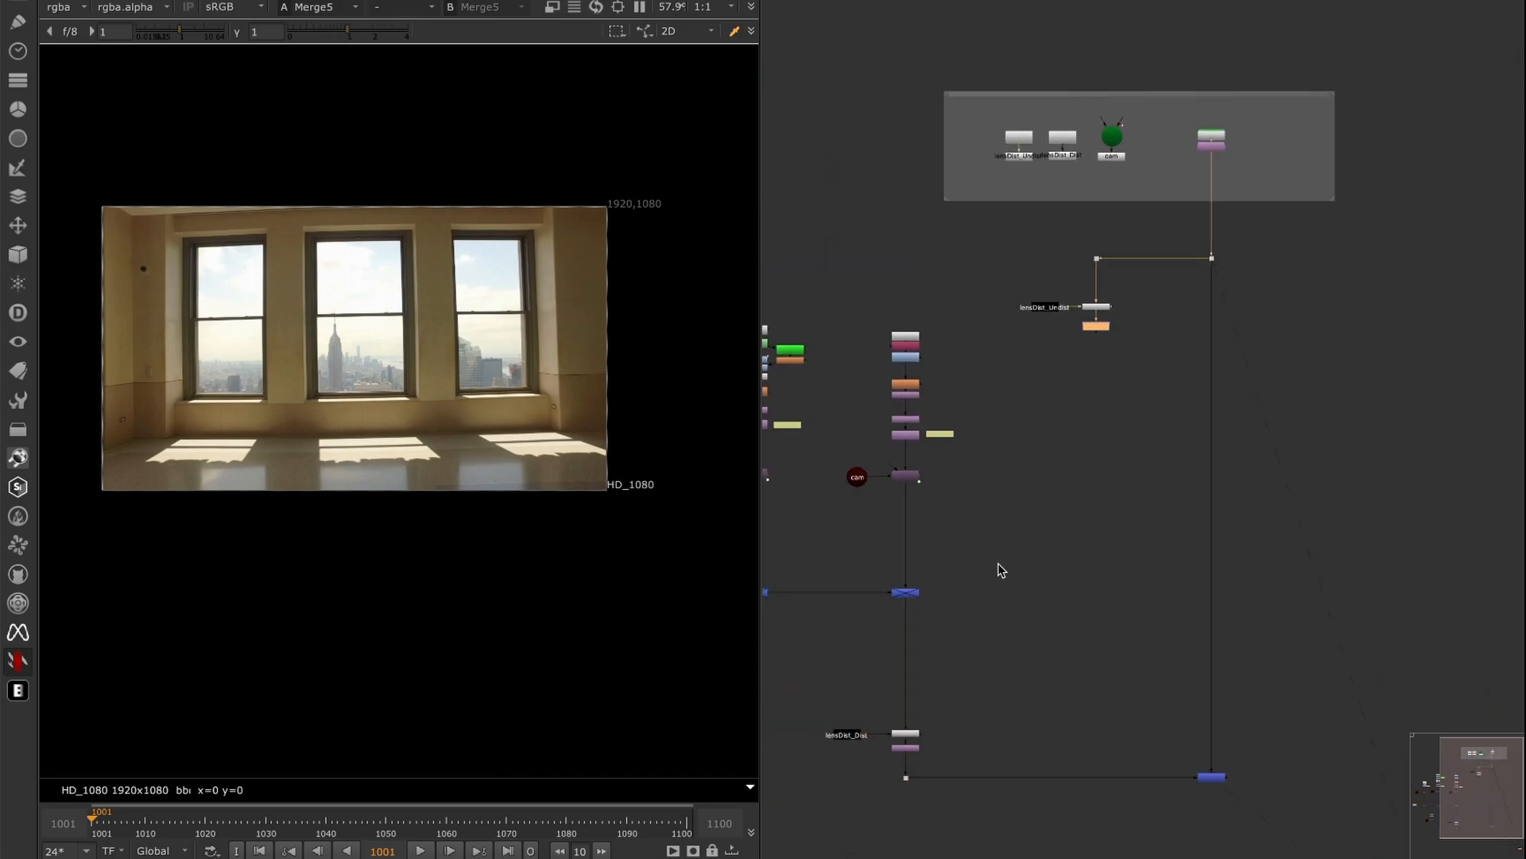
- Toggle the disabled state of the element merges that feed the lens redistortion nodes
{"action": "middle_click_drag", "start_coordinate": [1013, 551], "coordinate": [1041, 452]}
{"action": "left_click_drag", "start_coordinate": [1383, 411], "coordinate": [1111, 767]}
{"action": "middle_click_drag", "start_coordinate": [930, 628], "coordinate": [1051, 541]}
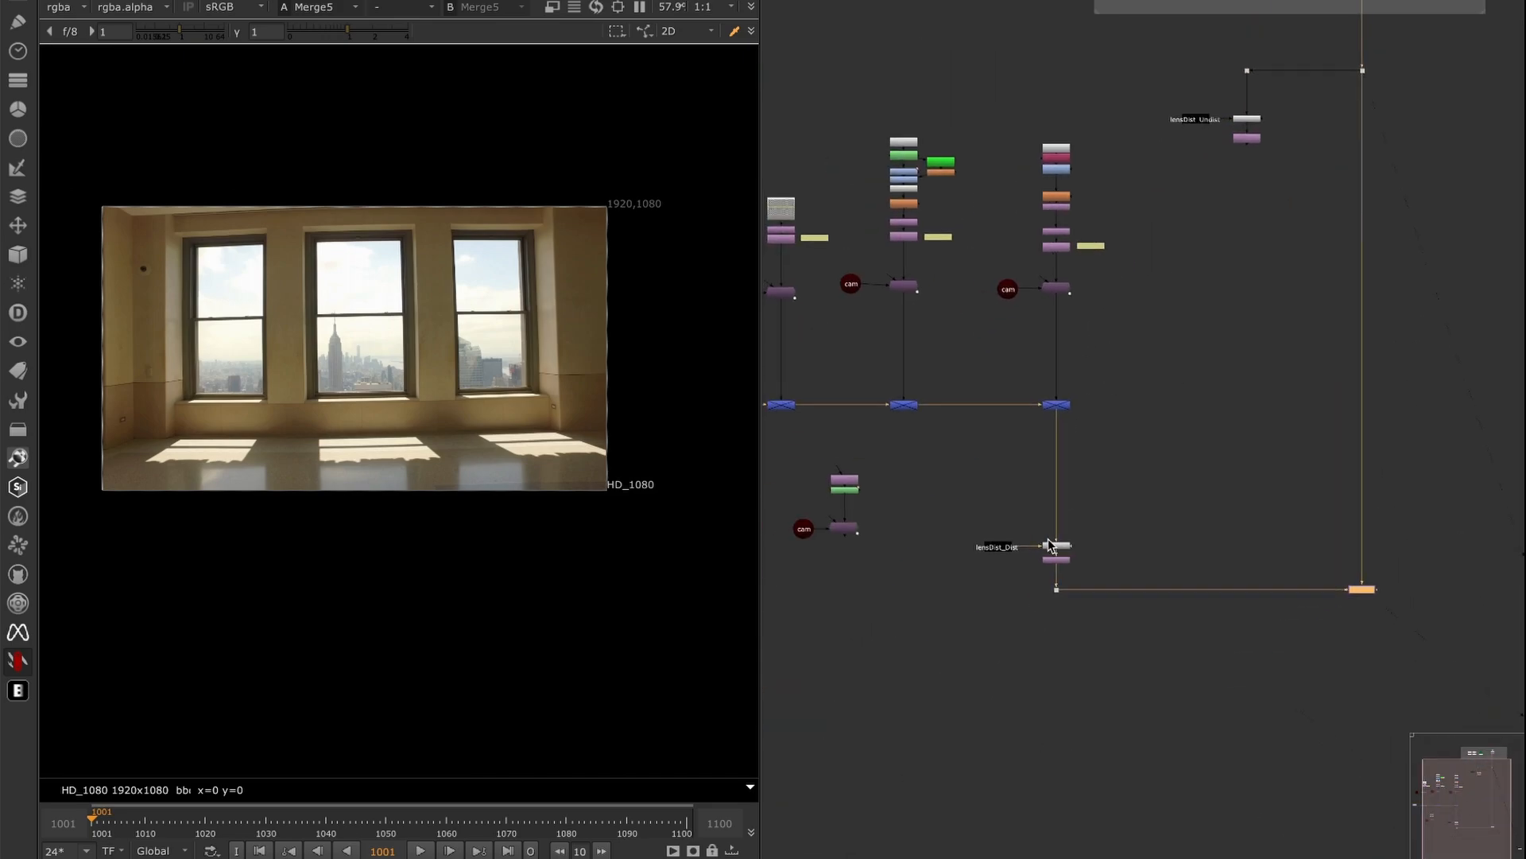
{"action": "scroll", "coordinate": [993, 550], "scroll_direction": "up", "scroll_amount": 4}
{"action": "left_click_drag", "start_coordinate": [911, 478], "coordinate": [1200, 604]}
{"action": "scroll", "coordinate": [1183, 499], "scroll_direction": "down", "scroll_amount": 4}
{"action": "middle_click_drag", "start_coordinate": [994, 387], "coordinate": [1090, 406]}
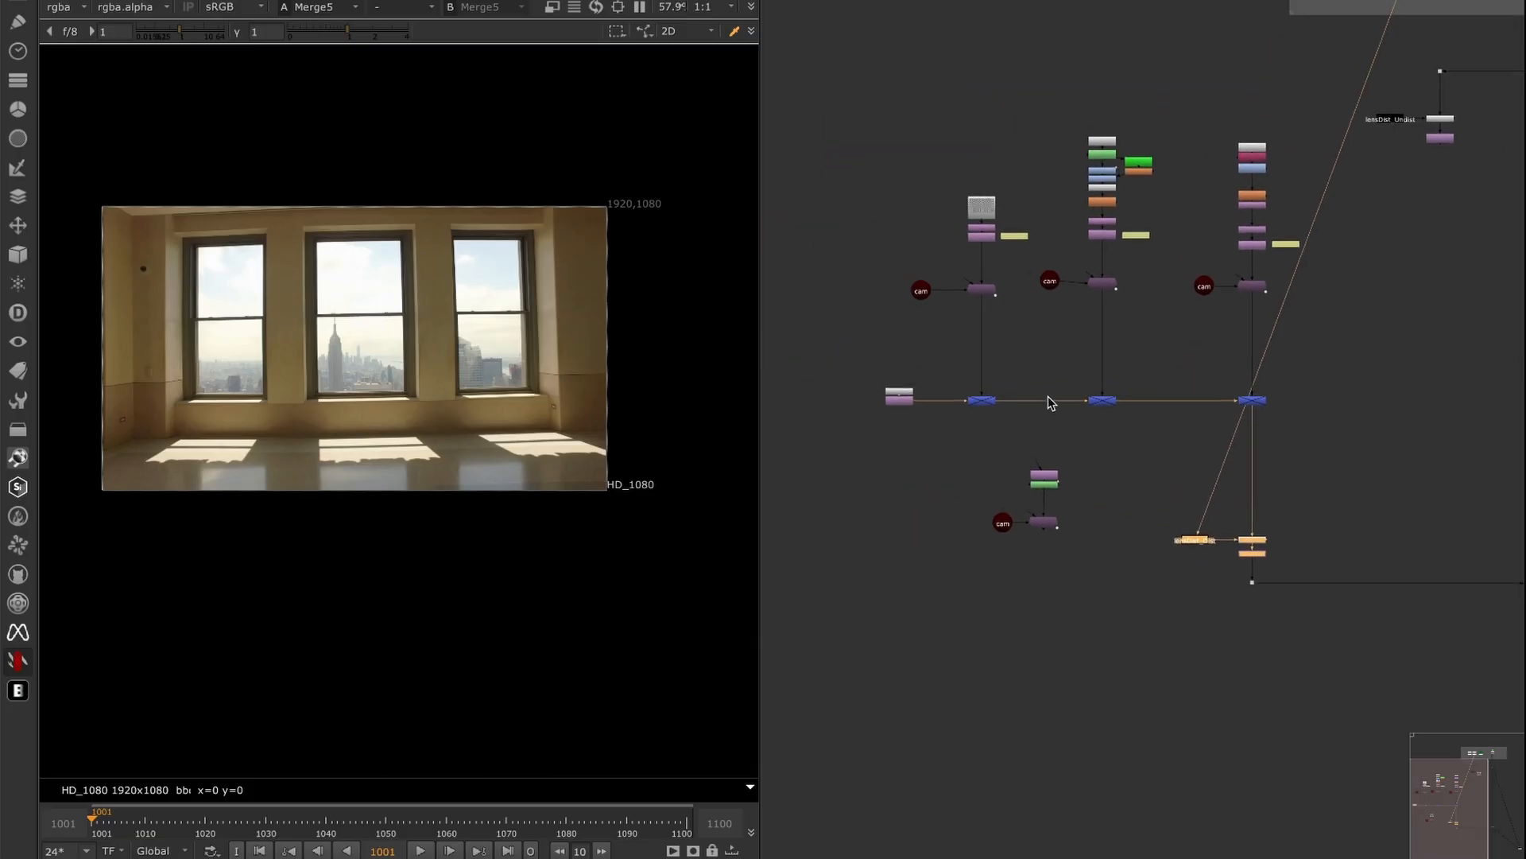
{"action": "left_click_drag", "start_coordinate": [1039, 348], "coordinate": [1354, 448]}
{"action": "key", "text": "d"}
{"action": "scroll", "coordinate": [1185, 367], "scroll_direction": "up", "scroll_amount": 3}
{"action": "middle_click_drag", "start_coordinate": [1188, 366], "coordinate": [1108, 490]}
{"action": "scroll", "coordinate": [1108, 490], "scroll_direction": "up", "scroll_amount": 2}
{"action": "left_click", "coordinate": [1097, 477]}
{"action": "key", "text": "m"}
{"action": "left_click_drag", "start_coordinate": [1082, 456], "coordinate": [1261, 324]}
{"action": "left_click_drag", "start_coordinate": [1193, 447], "coordinate": [1073, 498]}
{"action": "left_click_drag", "start_coordinate": [1055, 522], "coordinate": [1191, 441]}
{"action": "key", "text": "Delete"}
- Display the outputs of Constant1 and Reformat7 to examine the overscan format of the base
{"action": "middle_click_drag", "start_coordinate": [809, 550], "coordinate": [1151, 405]}
{"action": "scroll", "coordinate": [958, 409], "scroll_direction": "up", "scroll_amount": 4}
{"action": "left_click", "coordinate": [957, 407]}
{"action": "key", "text": "1"}
{"action": "left_click", "coordinate": [919, 446]}
{"action": "key", "text": "1"}
{"action": "left_click", "coordinate": [894, 472]}
{"action": "left_click_drag", "start_coordinate": [700, 164], "coordinate": [60, 630]}
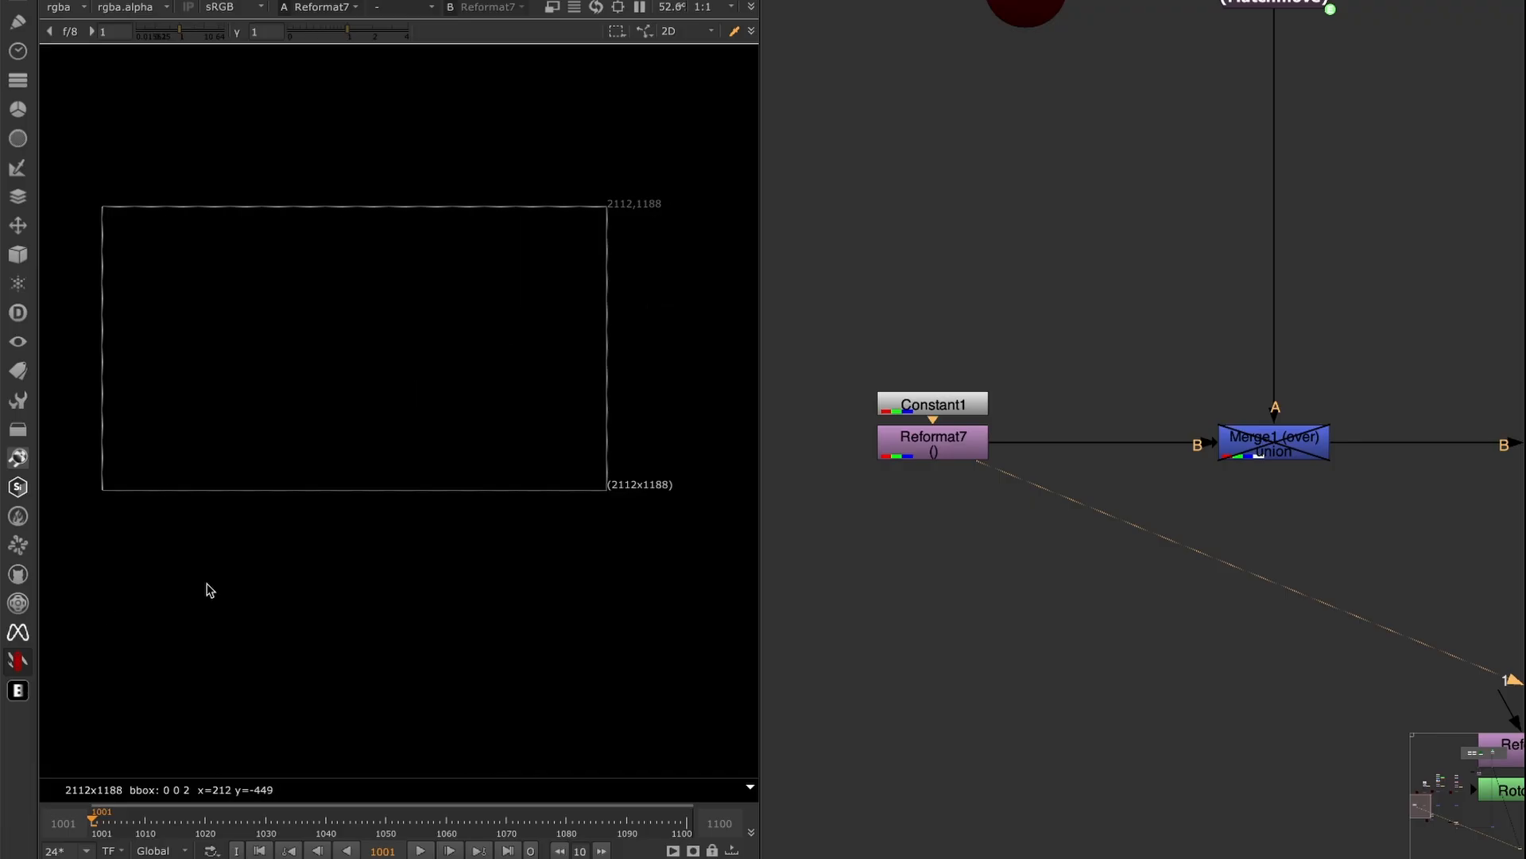
- Enable the three element merges in the row after Reformat7
{"action": "scroll", "coordinate": [1121, 366], "scroll_direction": "down", "scroll_amount": 4}
{"action": "scroll", "coordinate": [1148, 450], "scroll_direction": "down", "scroll_amount": 4}
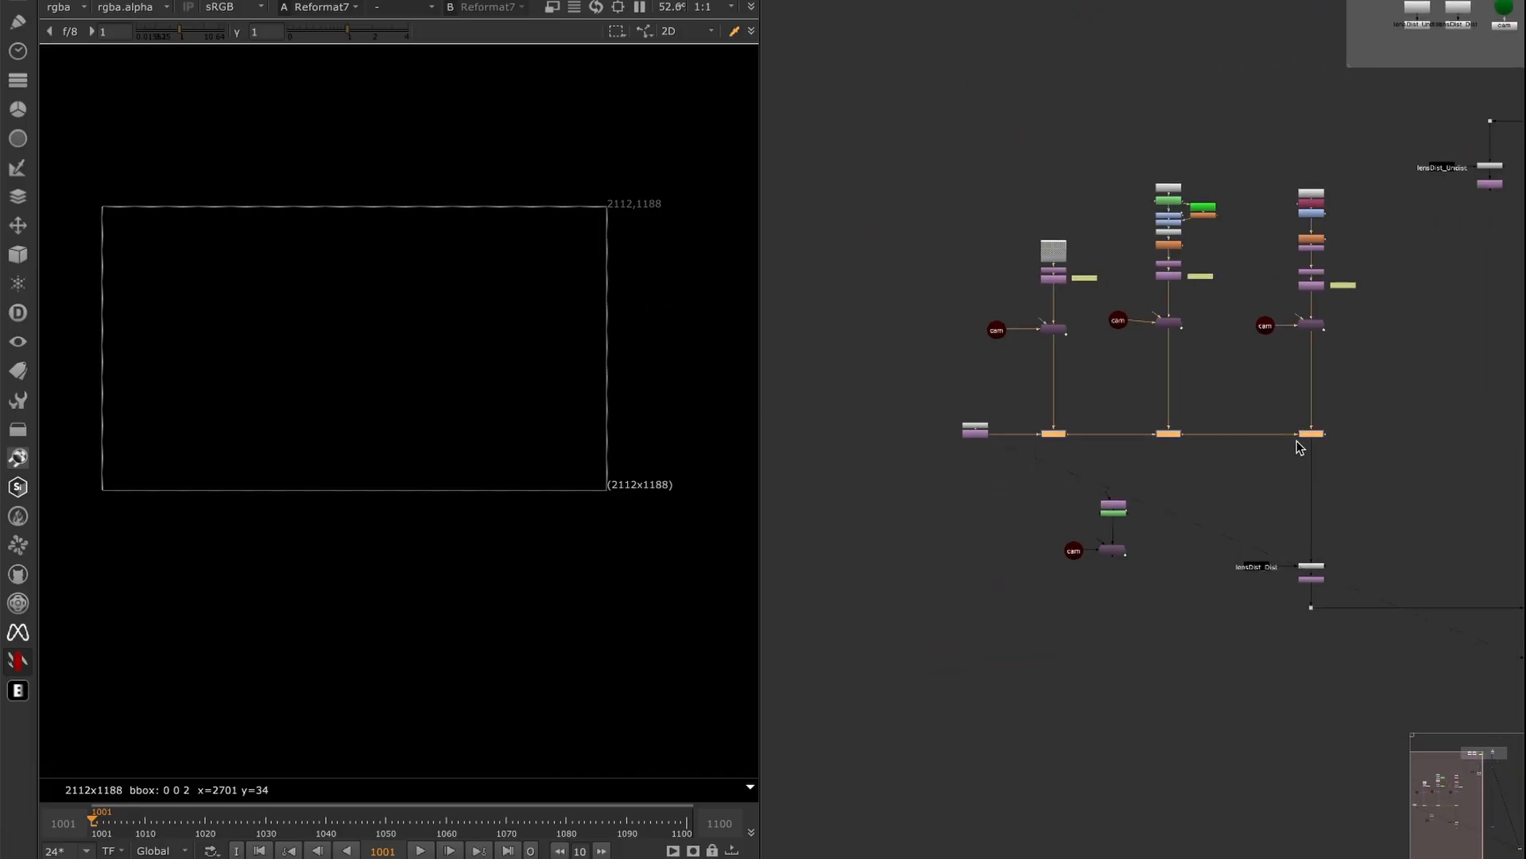
{"action": "middle_click_drag", "start_coordinate": [1292, 450], "coordinate": [1232, 451]}
{"action": "left_click_drag", "start_coordinate": [1312, 405], "coordinate": [933, 477]}
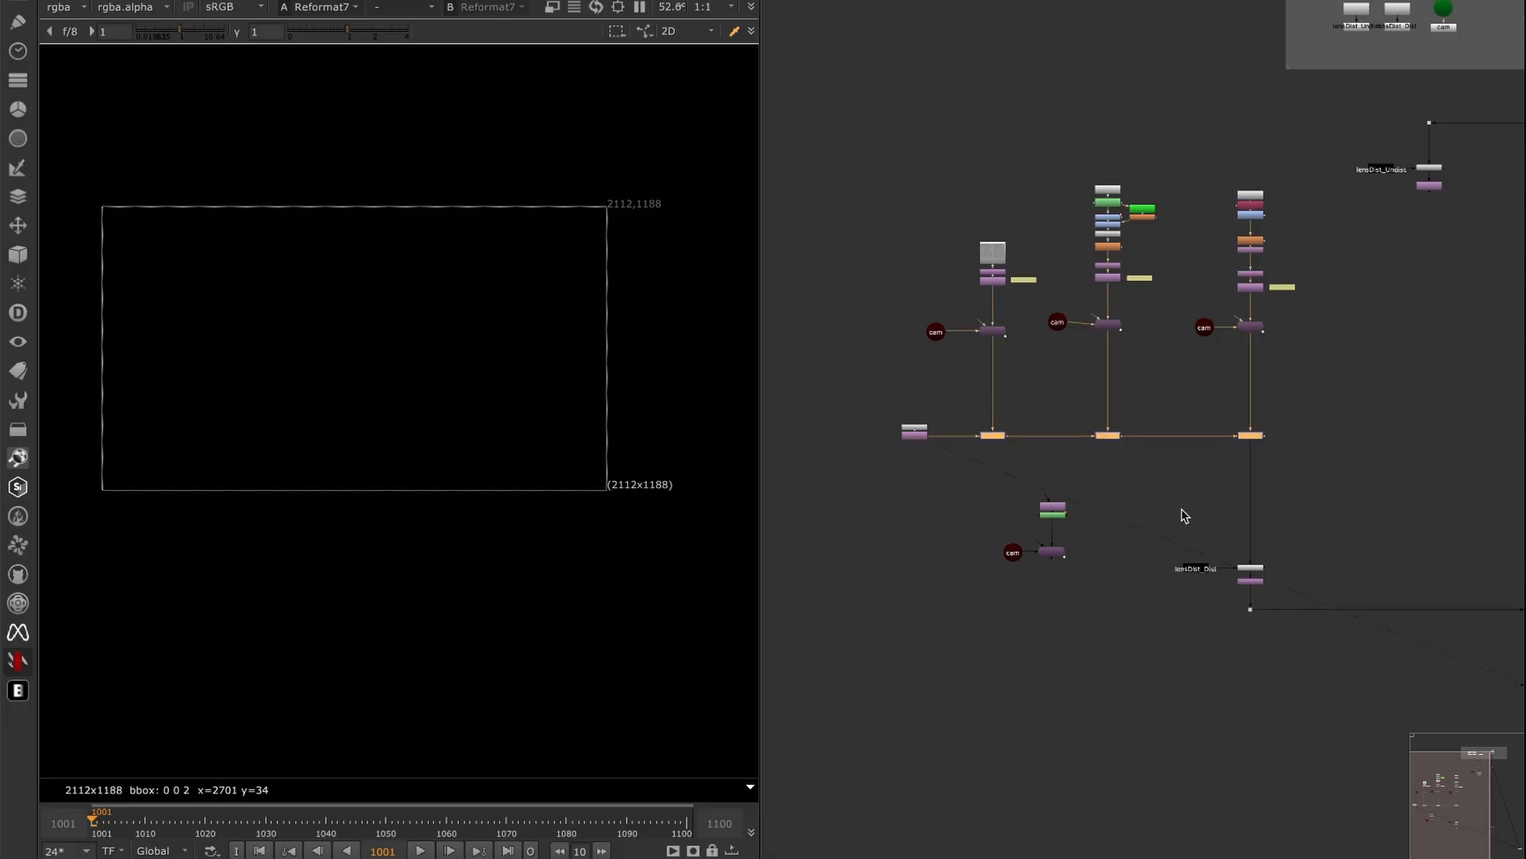
- Display the output of the dot after the lensDist_Dist redistortion to inspect the combined elements
{"action": "middle_click_drag", "start_coordinate": [1264, 581], "coordinate": [1118, 506]}
{"action": "scroll", "coordinate": [1123, 497], "scroll_direction": "up", "scroll_amount": 4}
{"action": "left_click", "coordinate": [1091, 566]}
{"action": "key", "text": "1"}
{"action": "scroll", "coordinate": [1167, 548], "scroll_direction": "down", "scroll_amount": 5}
{"action": "middle_click_drag", "start_coordinate": [1185, 550], "coordinate": [963, 542]}
{"action": "scroll", "coordinate": [965, 545], "scroll_direction": "up", "scroll_amount": 3}
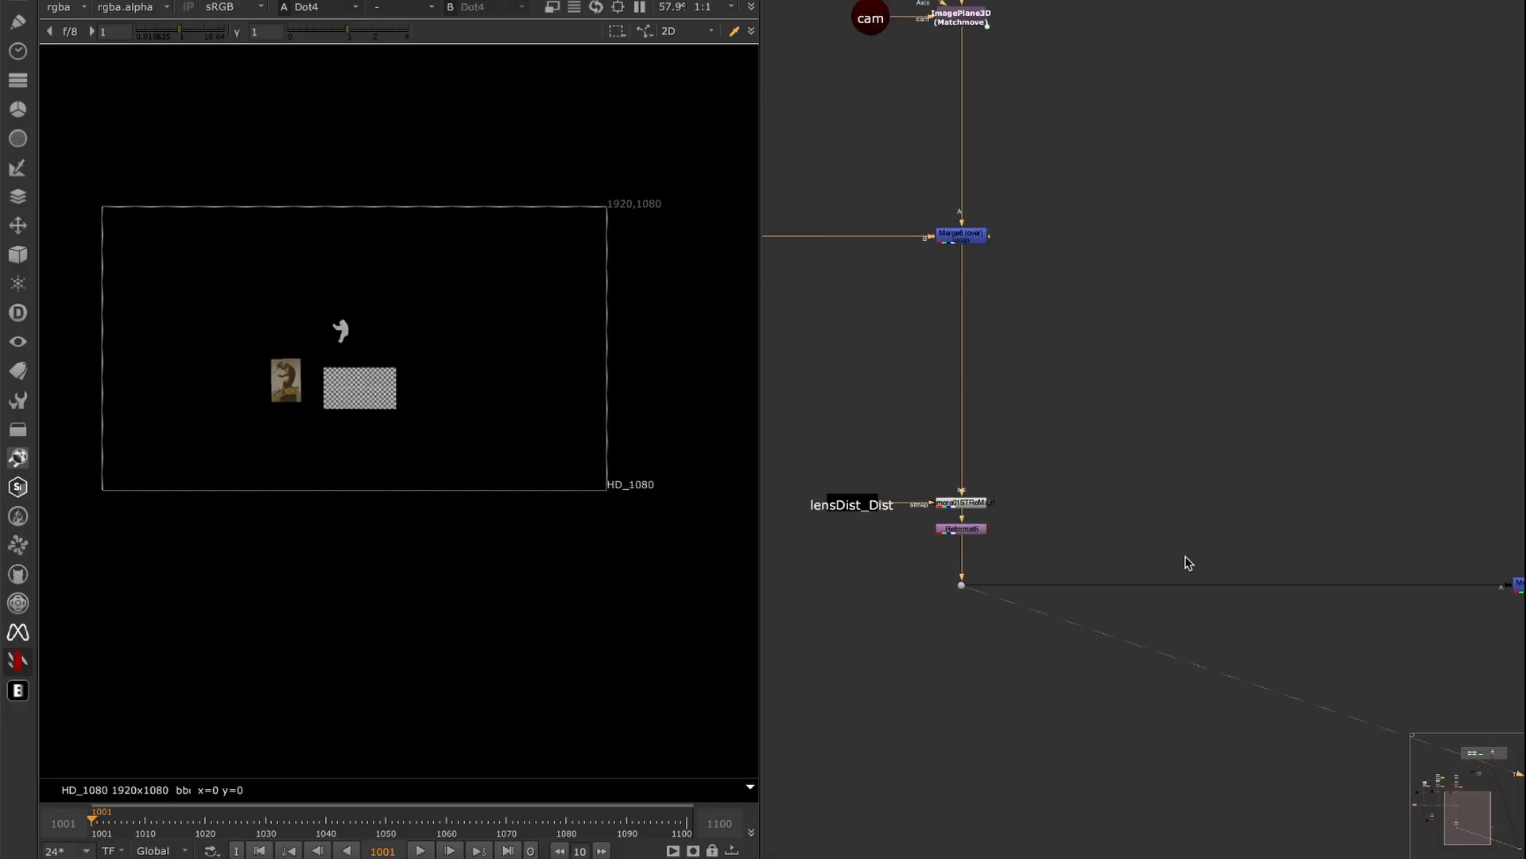
- Display Merge5's output and scrub the timeline to check the redistorted elements over the original plate
{"action": "scroll", "coordinate": [1159, 556], "scroll_direction": "down", "scroll_amount": 2}
{"action": "middle_click_drag", "start_coordinate": [1173, 569], "coordinate": [1119, 549]}
{"action": "middle_click_drag", "start_coordinate": [795, 515], "coordinate": [915, 474]}
{"action": "middle_click_drag", "start_coordinate": [1250, 553], "coordinate": [1045, 546]}
{"action": "left_click", "coordinate": [1247, 508]}
{"action": "key", "text": "1"}
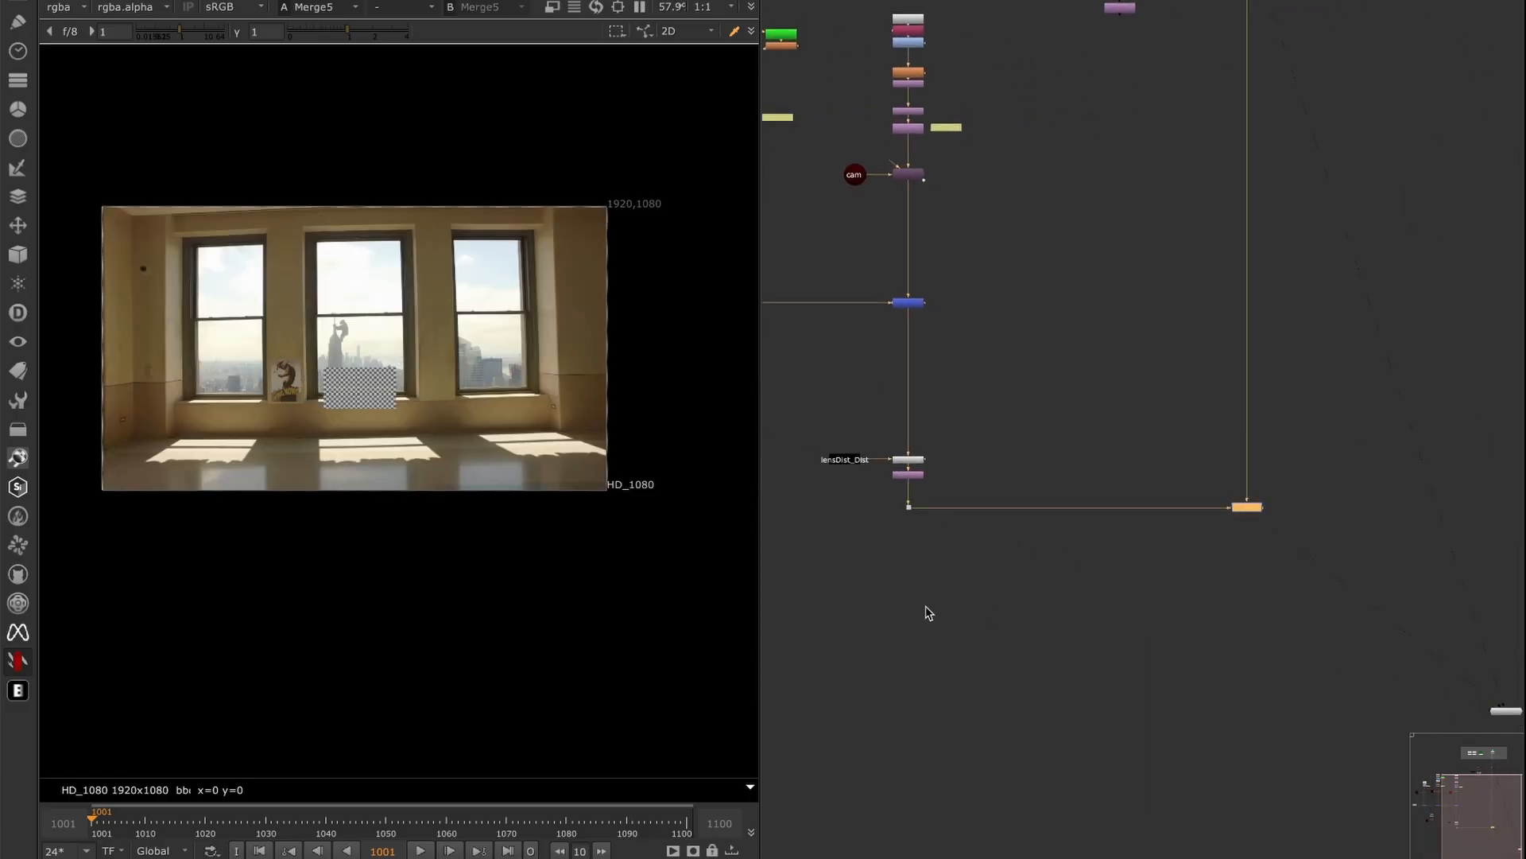
{"action": "scroll", "coordinate": [350, 326], "scroll_direction": "up", "scroll_amount": 5}
{"action": "scroll", "coordinate": [450, 404], "scroll_direction": "down", "scroll_amount": 2}
{"action": "left_click_drag", "start_coordinate": [89, 813], "coordinate": [597, 823]}
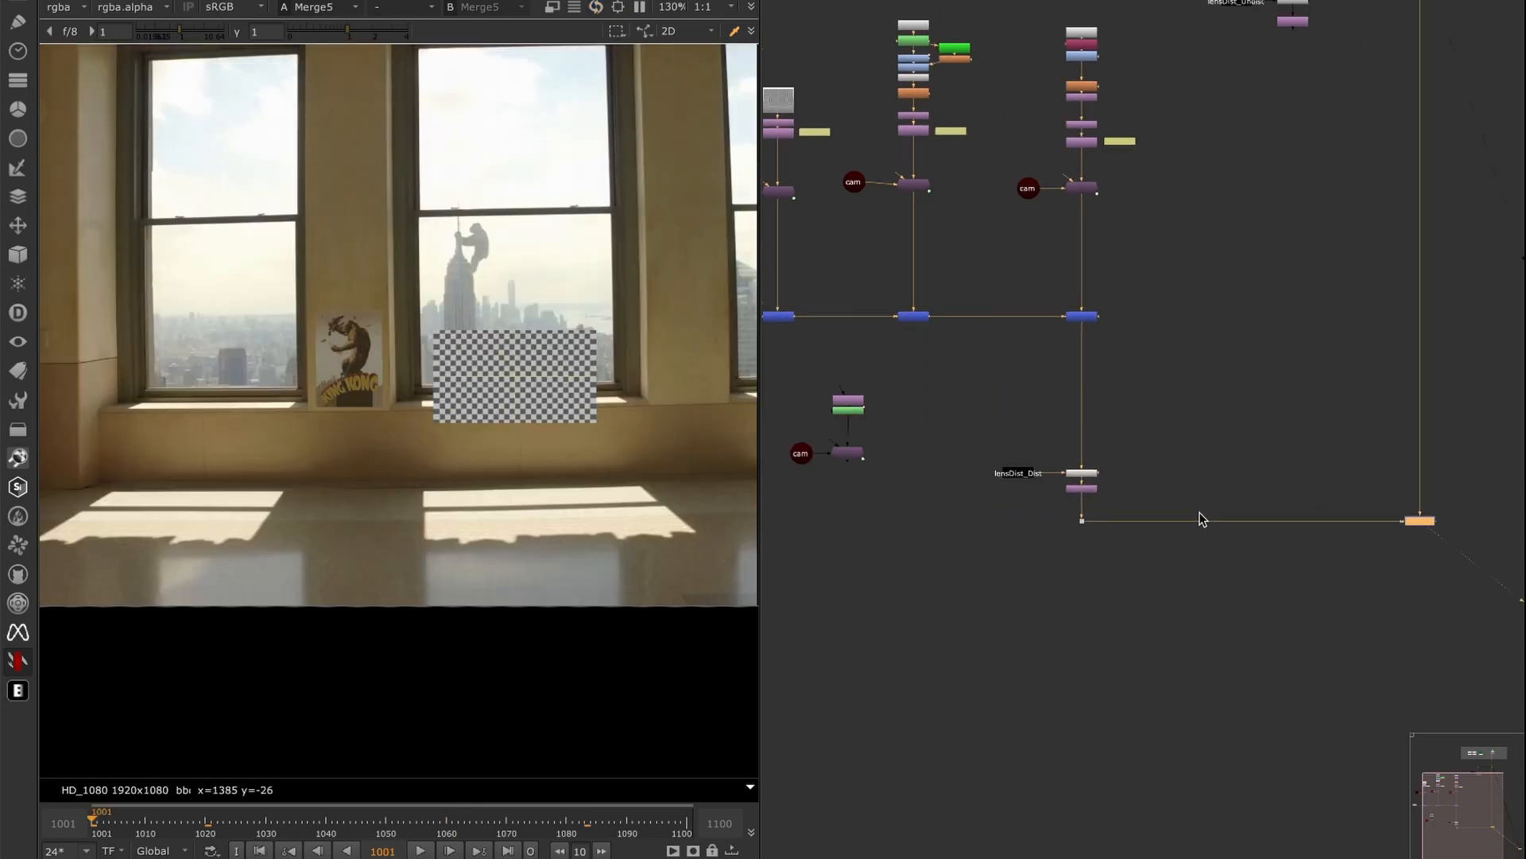
- Move the roto branch with its cam and ImagePlane3D3 closer to the lens redistortion column
{"action": "scroll", "coordinate": [970, 427], "scroll_direction": "up", "scroll_amount": 3}
{"action": "left_click_drag", "start_coordinate": [846, 513], "coordinate": [1070, 364]}
{"action": "left_click_drag", "start_coordinate": [968, 480], "coordinate": [1131, 418]}
- Add a Merge set to stencil and insert it above the lens redistortion, with ImagePlane3D3 as its A input
{"action": "left_click", "coordinate": [1206, 416]}
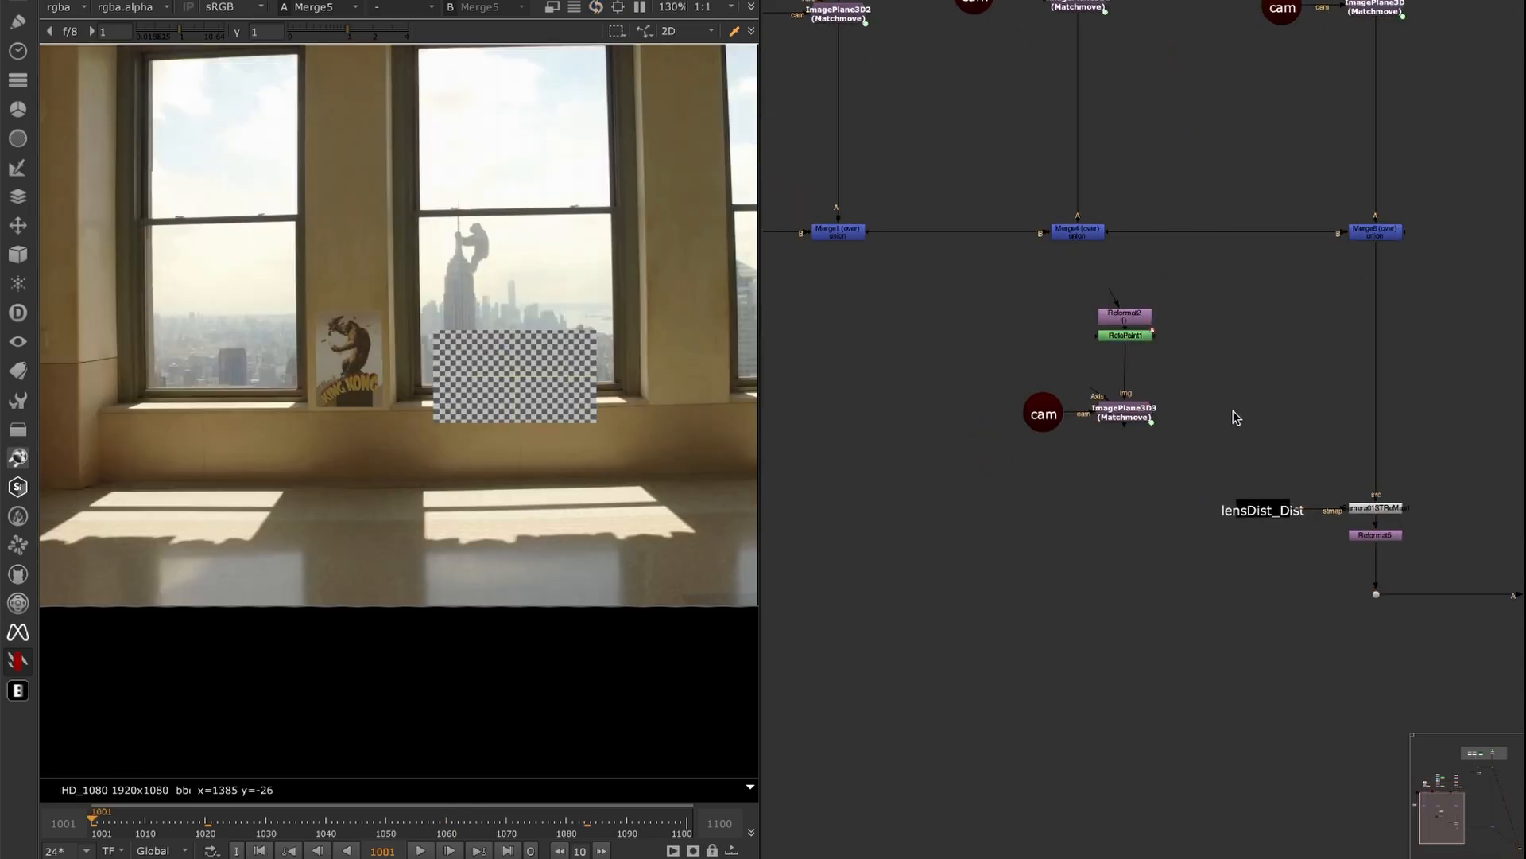
{"action": "key", "text": "m"}
{"action": "key", "text": "grave"}
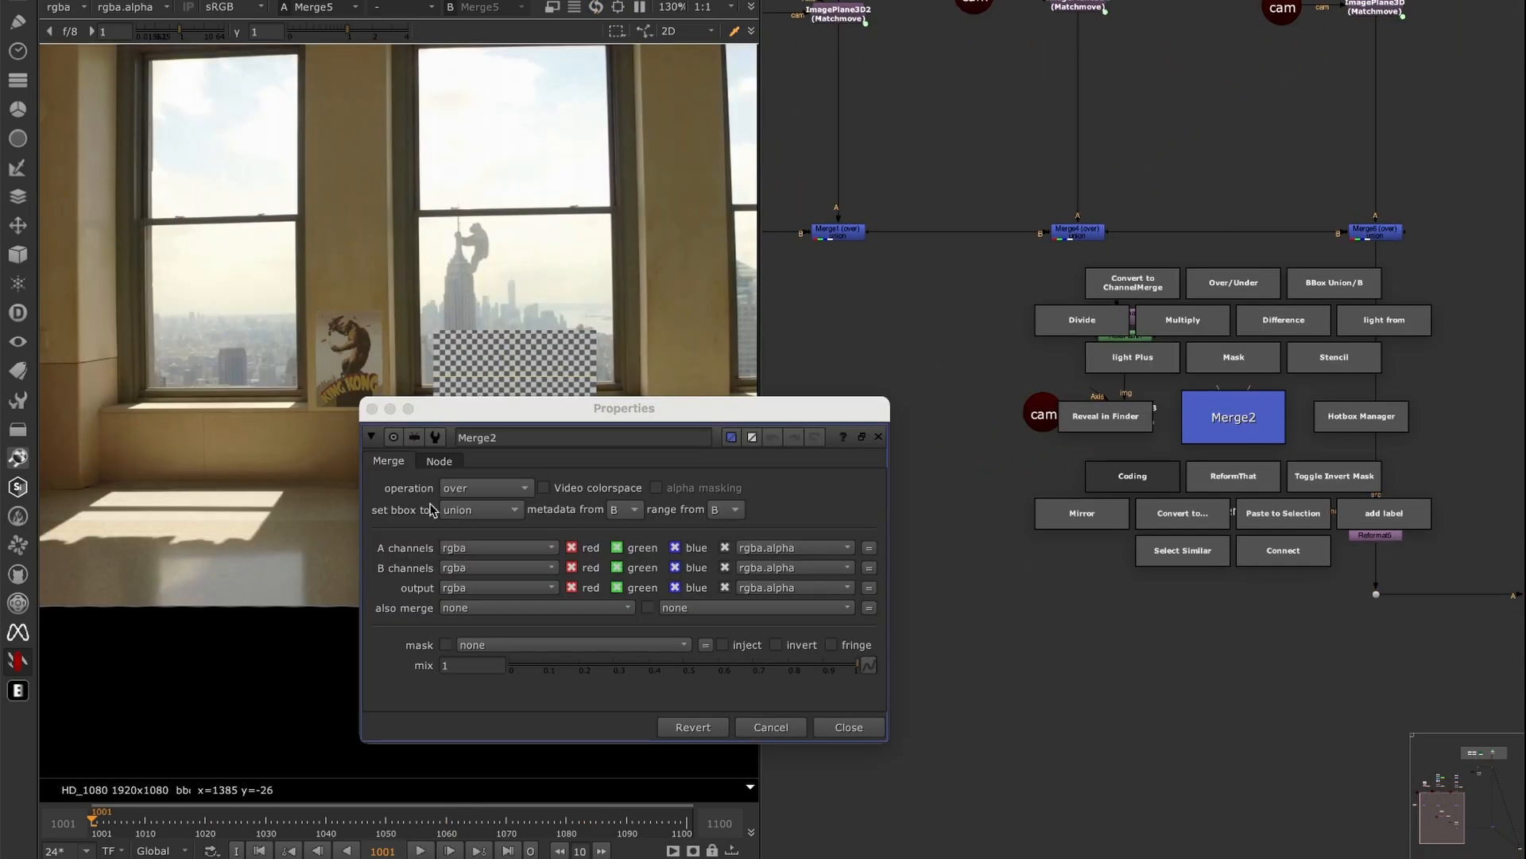
{"action": "left_click", "coordinate": [484, 487]}
{"action": "left_click", "coordinate": [450, 694]}
{"action": "left_click", "coordinate": [849, 726]}
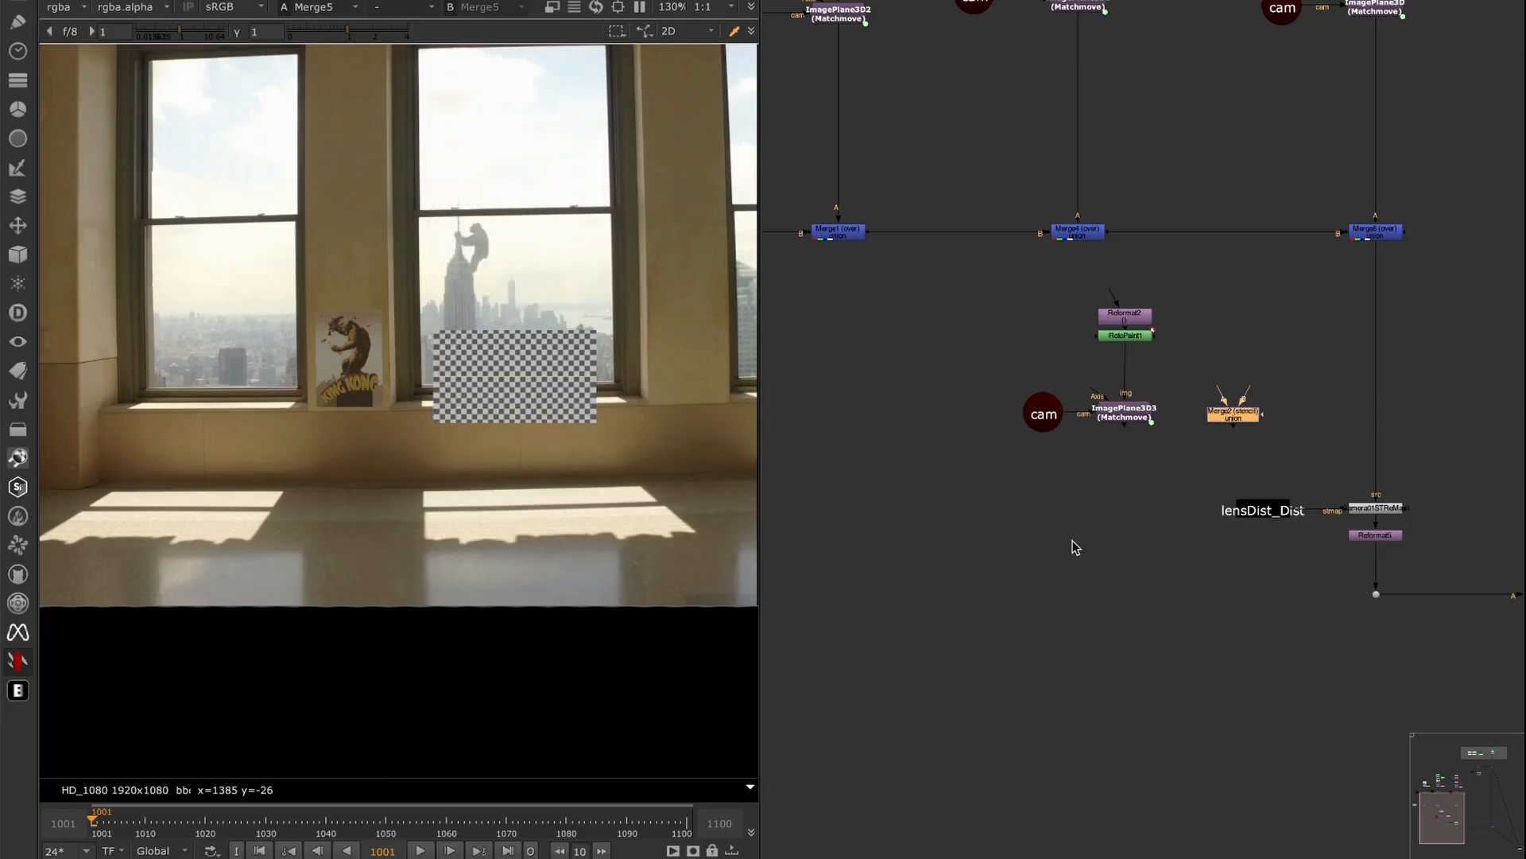
{"action": "left_click_drag", "start_coordinate": [1256, 419], "coordinate": [1399, 419]}
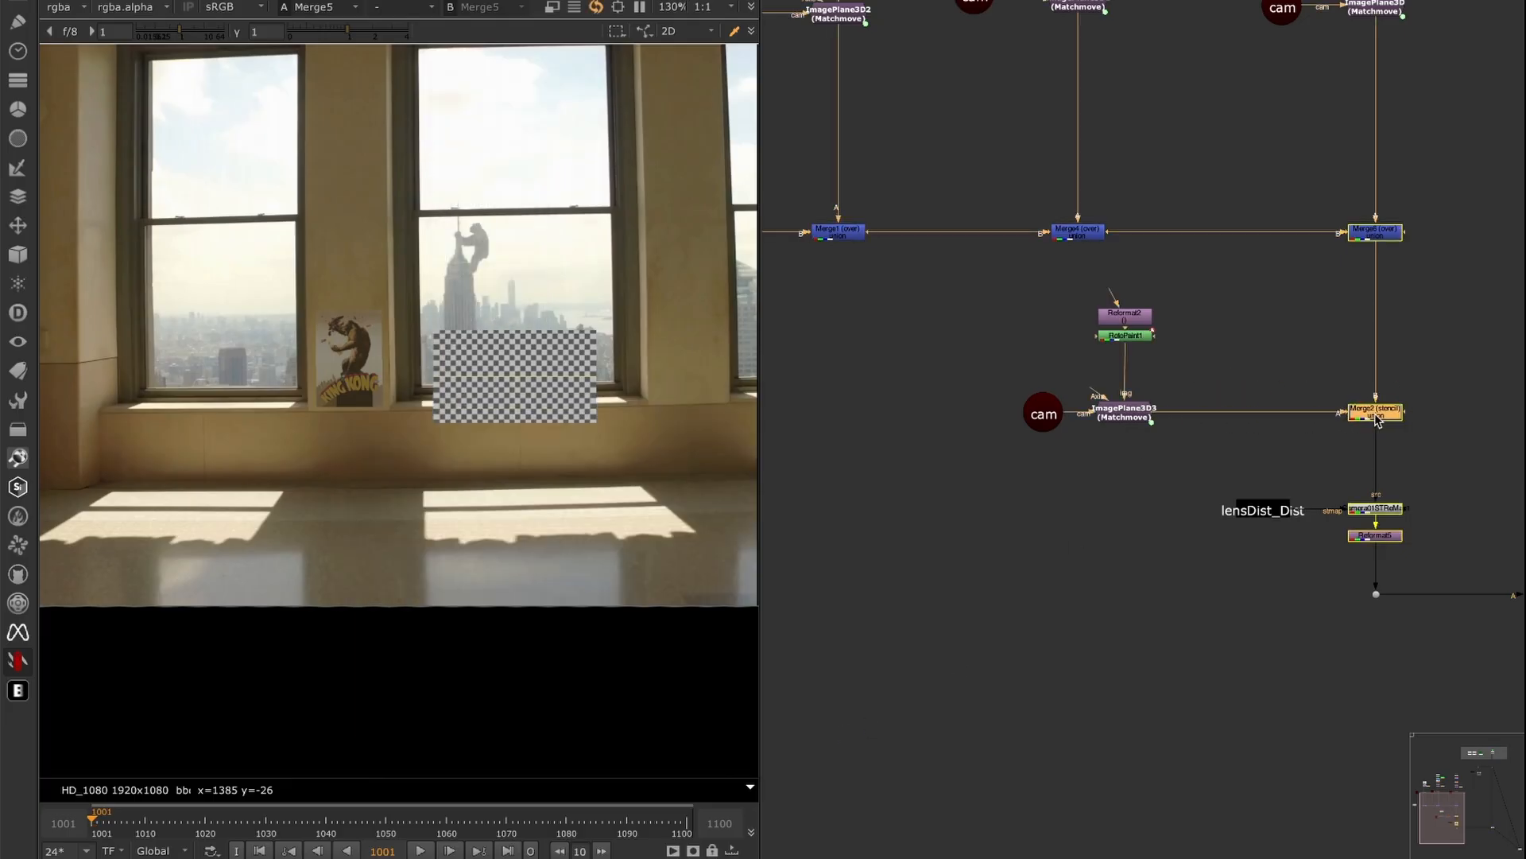
- Compare the outputs of the redistortion dot and Merge5 up close to check the stencilled checkerboard edge at the sill
{"action": "scroll", "coordinate": [1296, 447], "scroll_direction": "down", "scroll_amount": 2}
{"action": "middle_click_drag", "start_coordinate": [1277, 481], "coordinate": [1191, 475]}
{"action": "middle_click_drag", "start_coordinate": [1290, 620], "coordinate": [985, 582]}
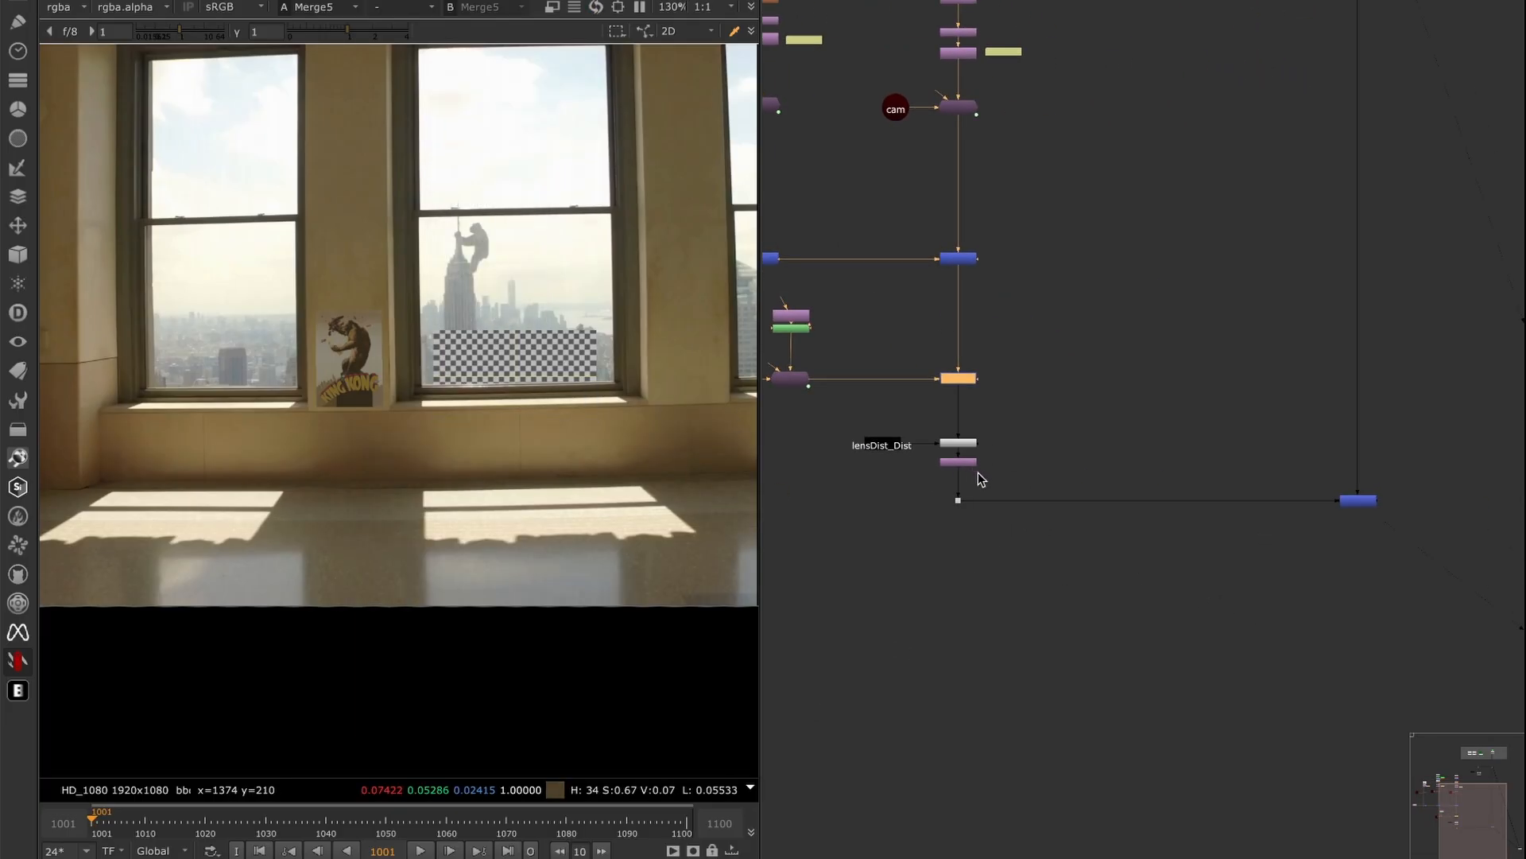
{"action": "left_click", "coordinate": [958, 500]}
{"action": "key", "text": "1"}
{"action": "scroll", "coordinate": [465, 383], "scroll_direction": "up", "scroll_amount": 6}
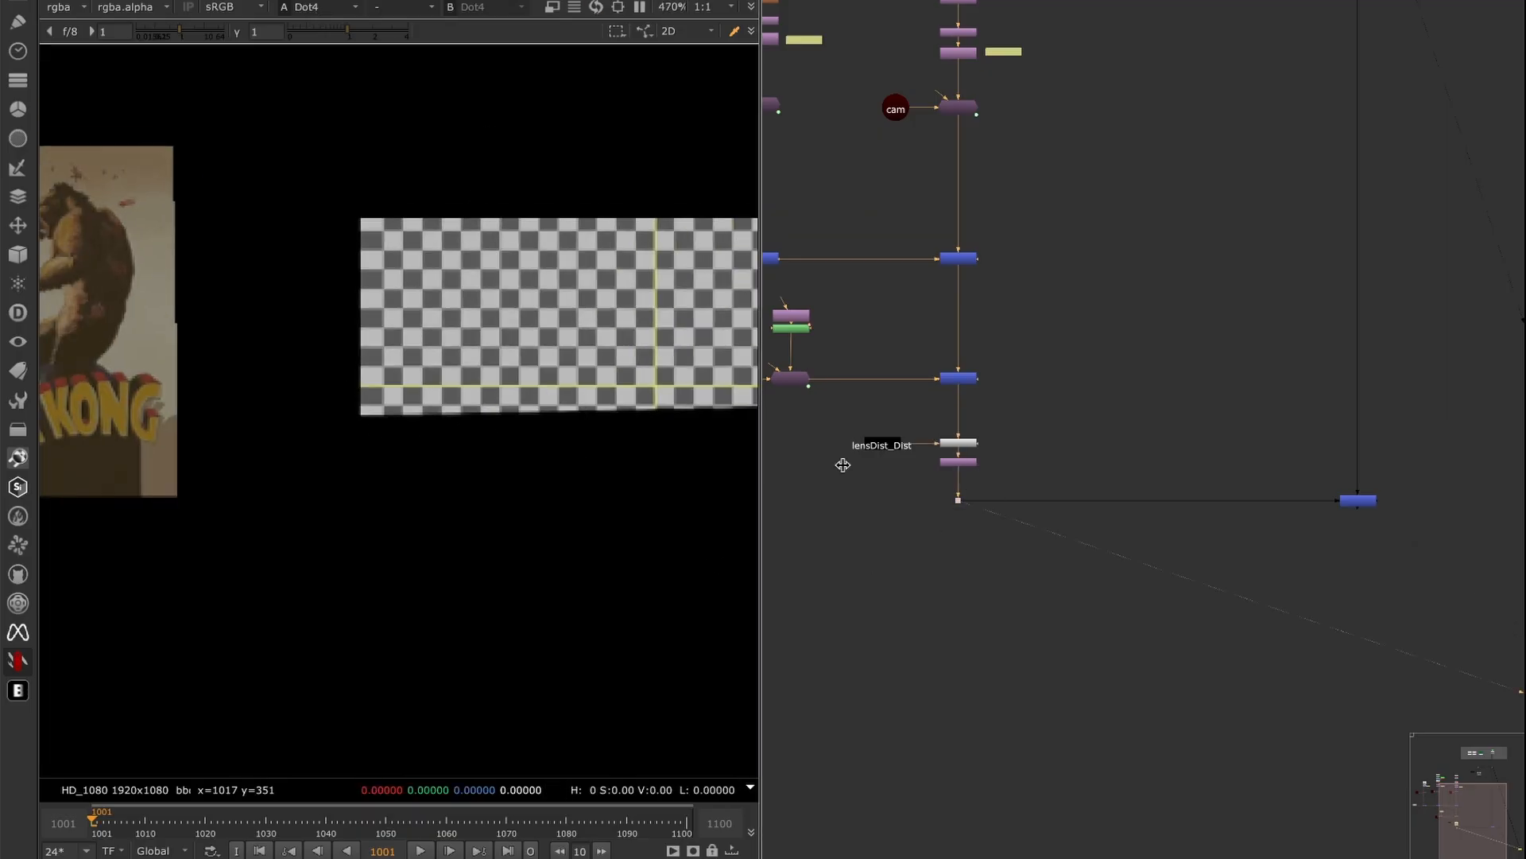
{"action": "left_click", "coordinate": [1358, 500]}
{"action": "key", "text": "1"}
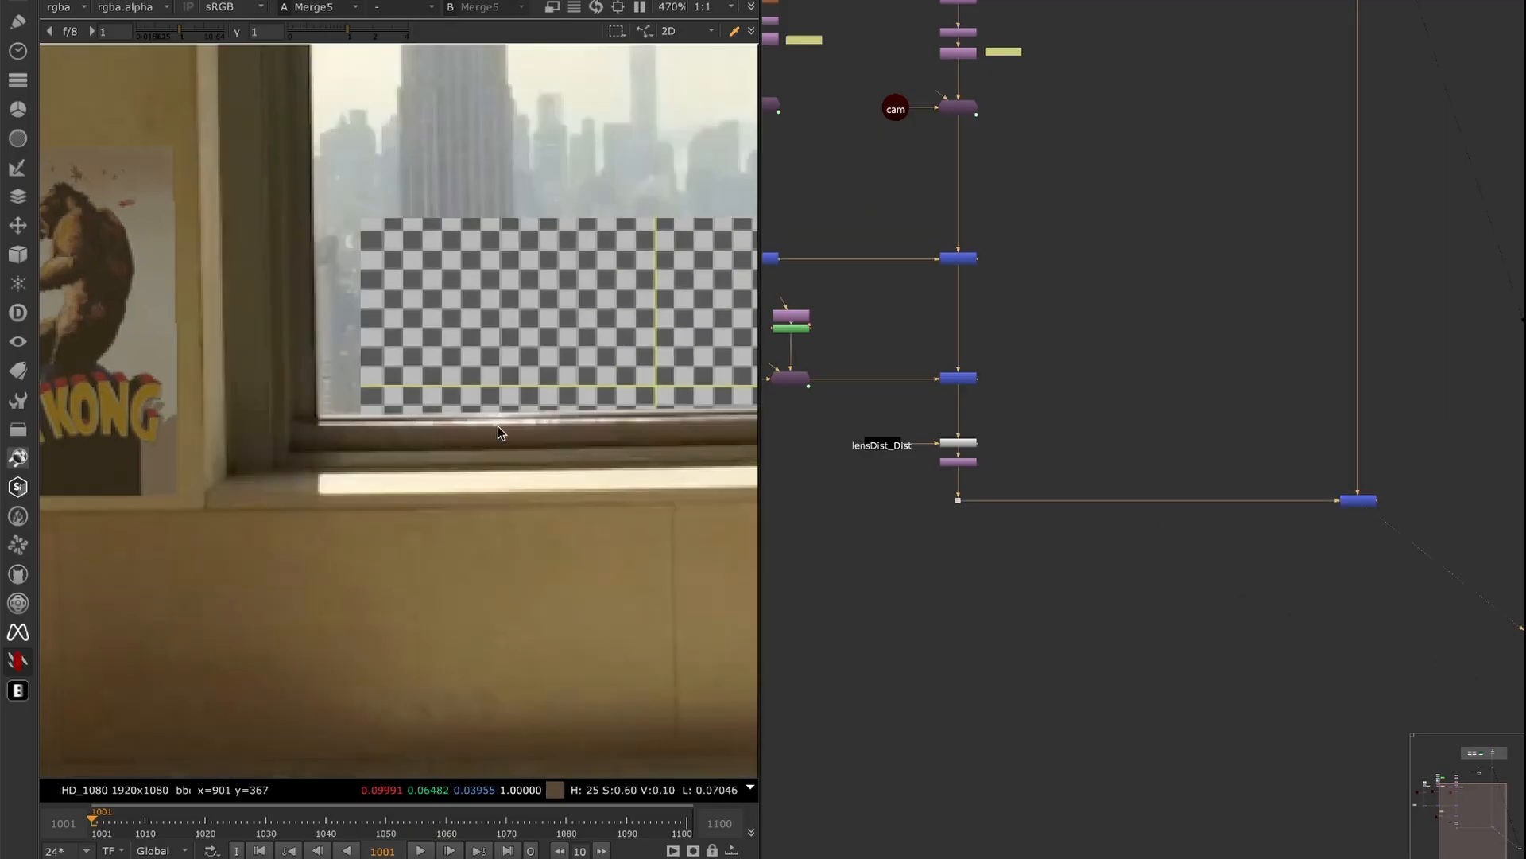
- Inspect the stencilled checkerboard at the sill, toggle Merge5 off and on, and scrub the timeline to check the composite
{"action": "scroll", "coordinate": [488, 435], "scroll_direction": "up", "scroll_amount": 7}
{"action": "scroll", "coordinate": [553, 404], "scroll_direction": "down", "scroll_amount": 6}
{"action": "middle_click_drag", "start_coordinate": [563, 472], "coordinate": [455, 516]}
{"action": "left_click", "coordinate": [1358, 501]}
{"action": "key", "text": "d"}
{"action": "key", "text": "d"}
{"action": "scroll", "coordinate": [378, 582], "scroll_direction": "down", "scroll_amount": 6}
{"action": "left_click_drag", "start_coordinate": [198, 831], "coordinate": [627, 829]}
{"action": "left_click", "coordinate": [261, 850]}
- Delete the stencil Merge above the lens redistortion and move the roto branch to the far side of the plate's pipe
{"action": "middle_click_drag", "start_coordinate": [1038, 479], "coordinate": [1240, 477]}
{"action": "left_click_drag", "start_coordinate": [1277, 339], "coordinate": [1150, 395]}
{"action": "key", "text": "Delete"}
{"action": "left_click_drag", "start_coordinate": [886, 438], "coordinate": [1058, 306]}
{"action": "left_click_drag", "start_coordinate": [993, 392], "coordinate": [1183, 412]}
{"action": "middle_click_drag", "start_coordinate": [1183, 412], "coordinate": [750, 426]}
{"action": "left_click_drag", "start_coordinate": [766, 419], "coordinate": [1313, 394]}
{"action": "left_click_drag", "start_coordinate": [1380, 364], "coordinate": [1277, 439]}
{"action": "middle_click_drag", "start_coordinate": [1249, 496], "coordinate": [1162, 477]}
- Add a Copy node under ImagePlane3D3, with the roto as its A input and a new dot on the plate's pipe as B
{"action": "scroll", "coordinate": [1114, 470], "scroll_direction": "down", "scroll_amount": 3}
{"action": "scroll", "coordinate": [1148, 487], "scroll_direction": "up", "scroll_amount": 4}
{"action": "key", "text": "k"}
{"action": "left_click_drag", "start_coordinate": [1066, 371], "coordinate": [876, 484]}
{"action": "key", "text": "Escape"}
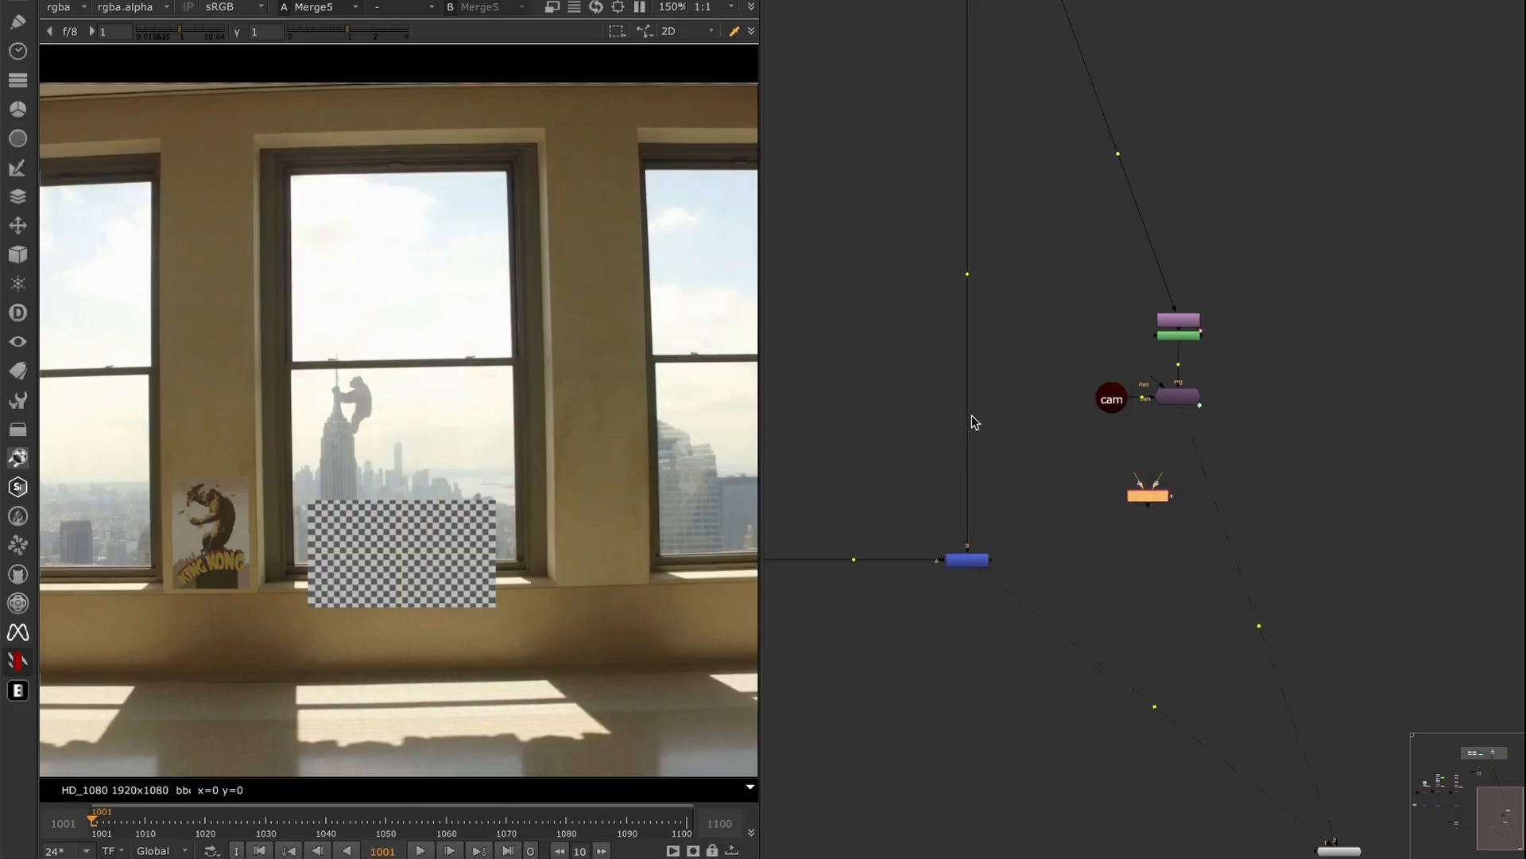
{"action": "left_click_drag", "start_coordinate": [985, 451], "coordinate": [949, 484]}
{"action": "key", "text": "1"}
{"action": "scroll", "coordinate": [1150, 483], "scroll_direction": "up", "scroll_amount": 3}
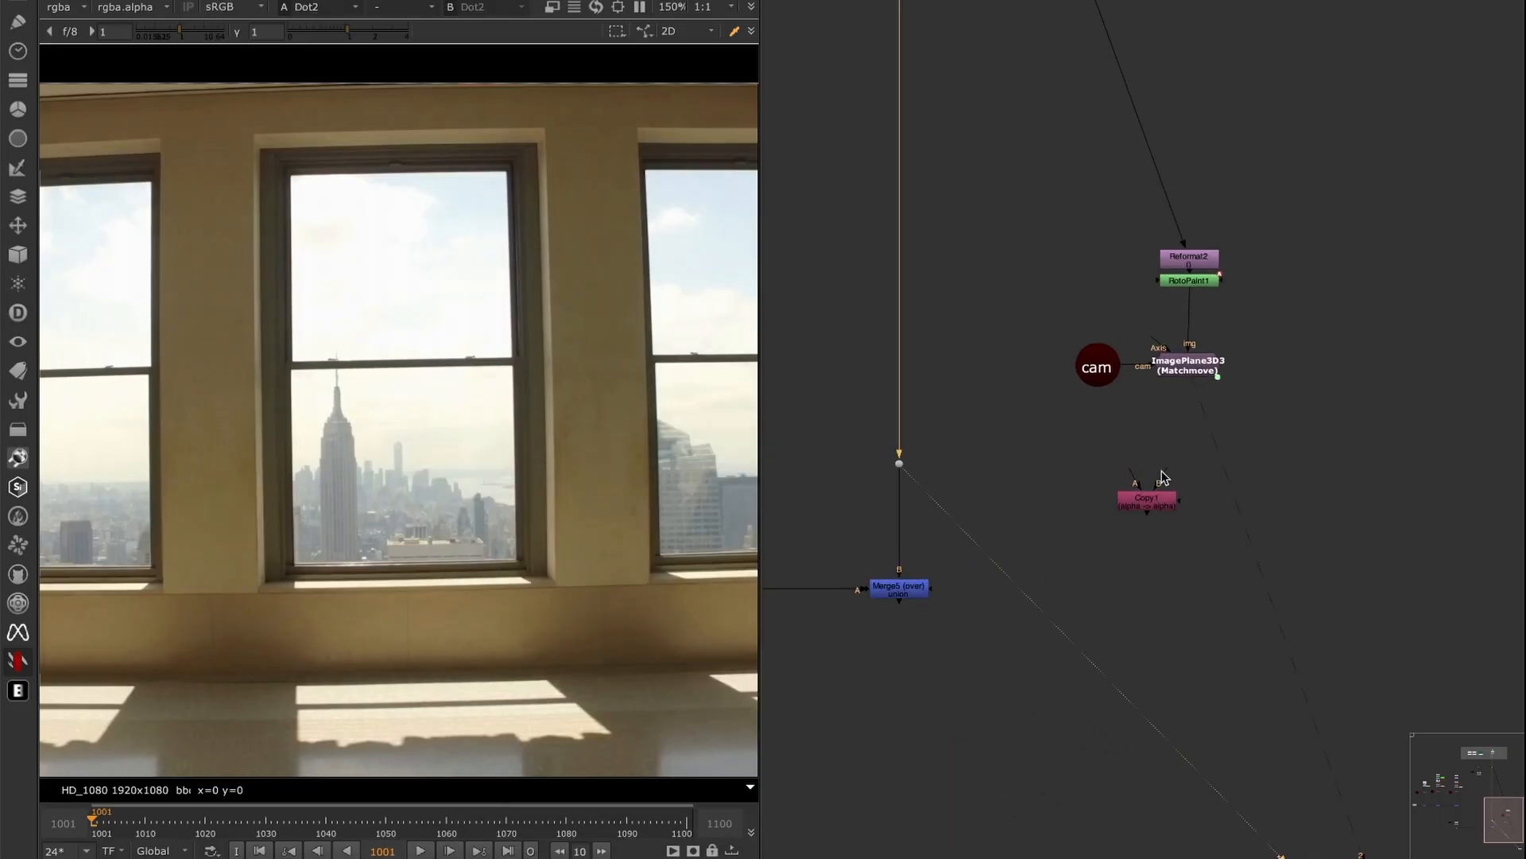
{"action": "left_click_drag", "start_coordinate": [1167, 507], "coordinate": [1205, 477]}
- Add a Premult node below the Copy
{"action": "key", "text": "Tab"}
{"action": "type", "text": "prem"}
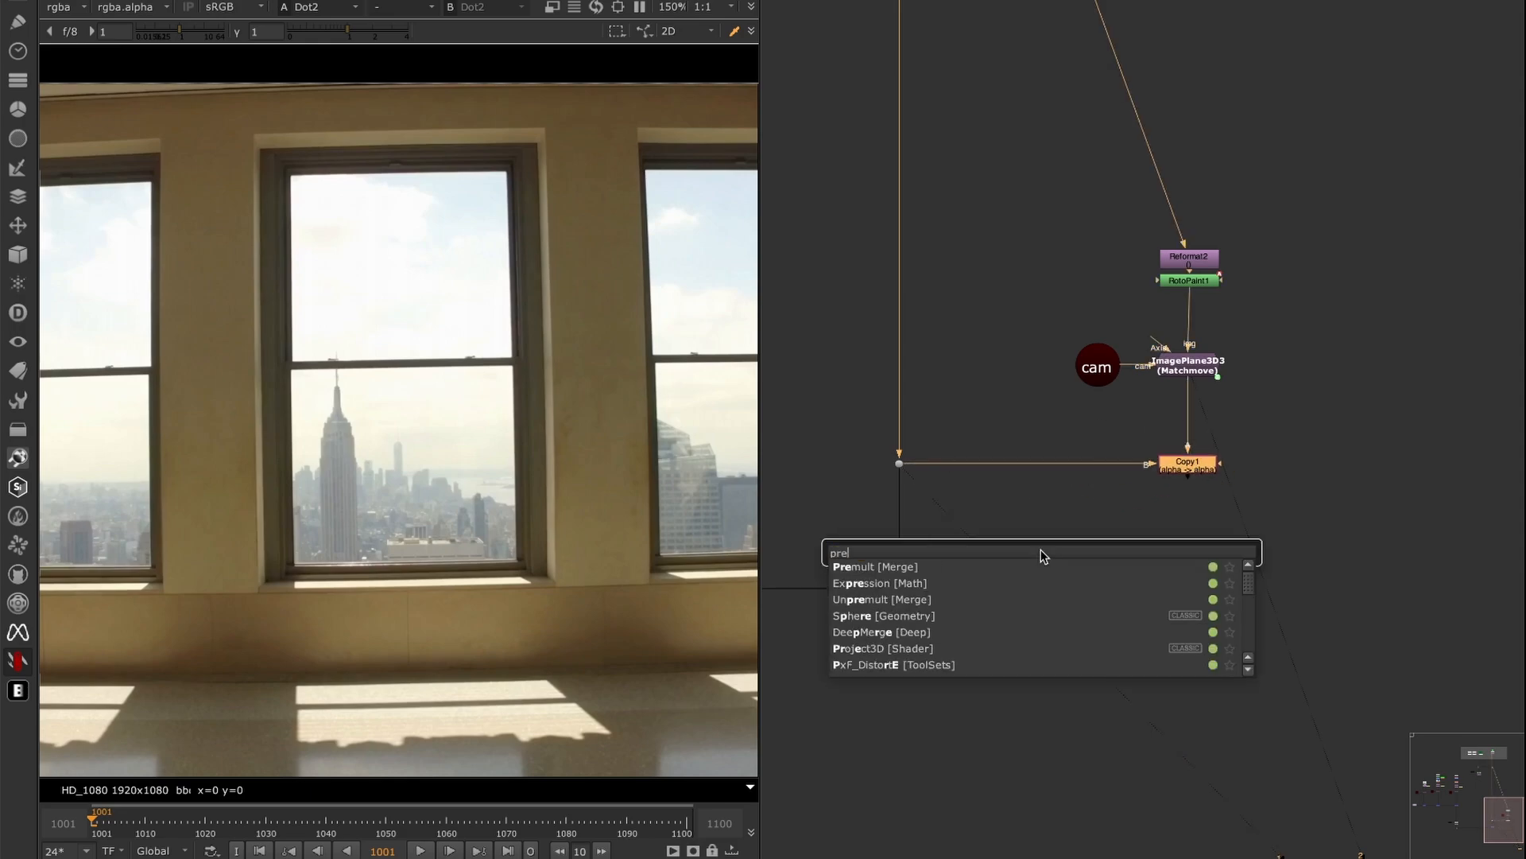
{"action": "key", "text": "Return"}
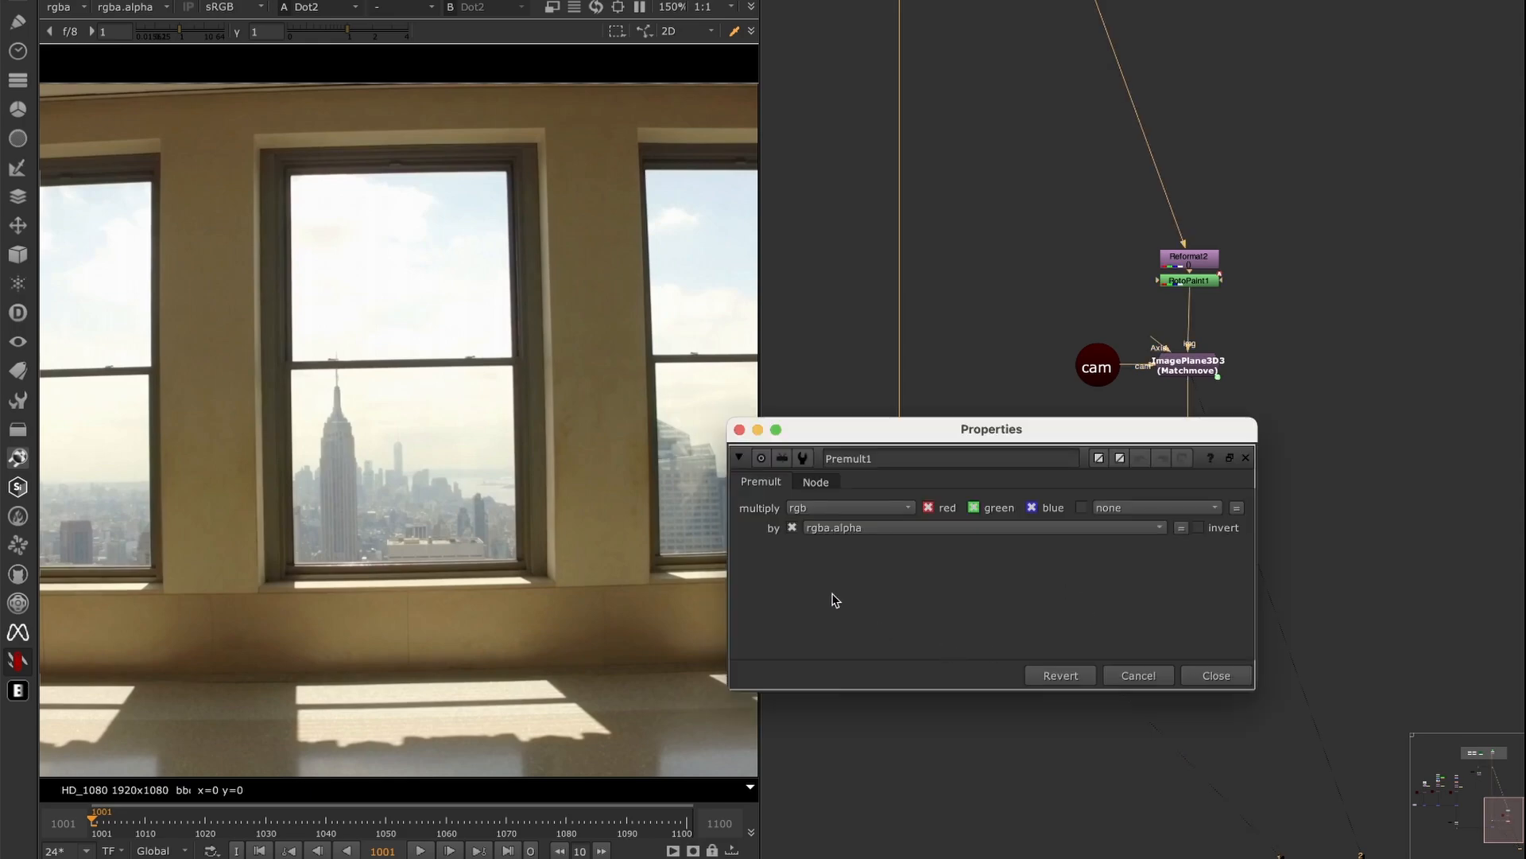
{"action": "key", "text": "Escape"}
- Add a Merge set to over below Merge5, with the Premult routed through a dot into its A input
{"action": "key", "text": "m"}
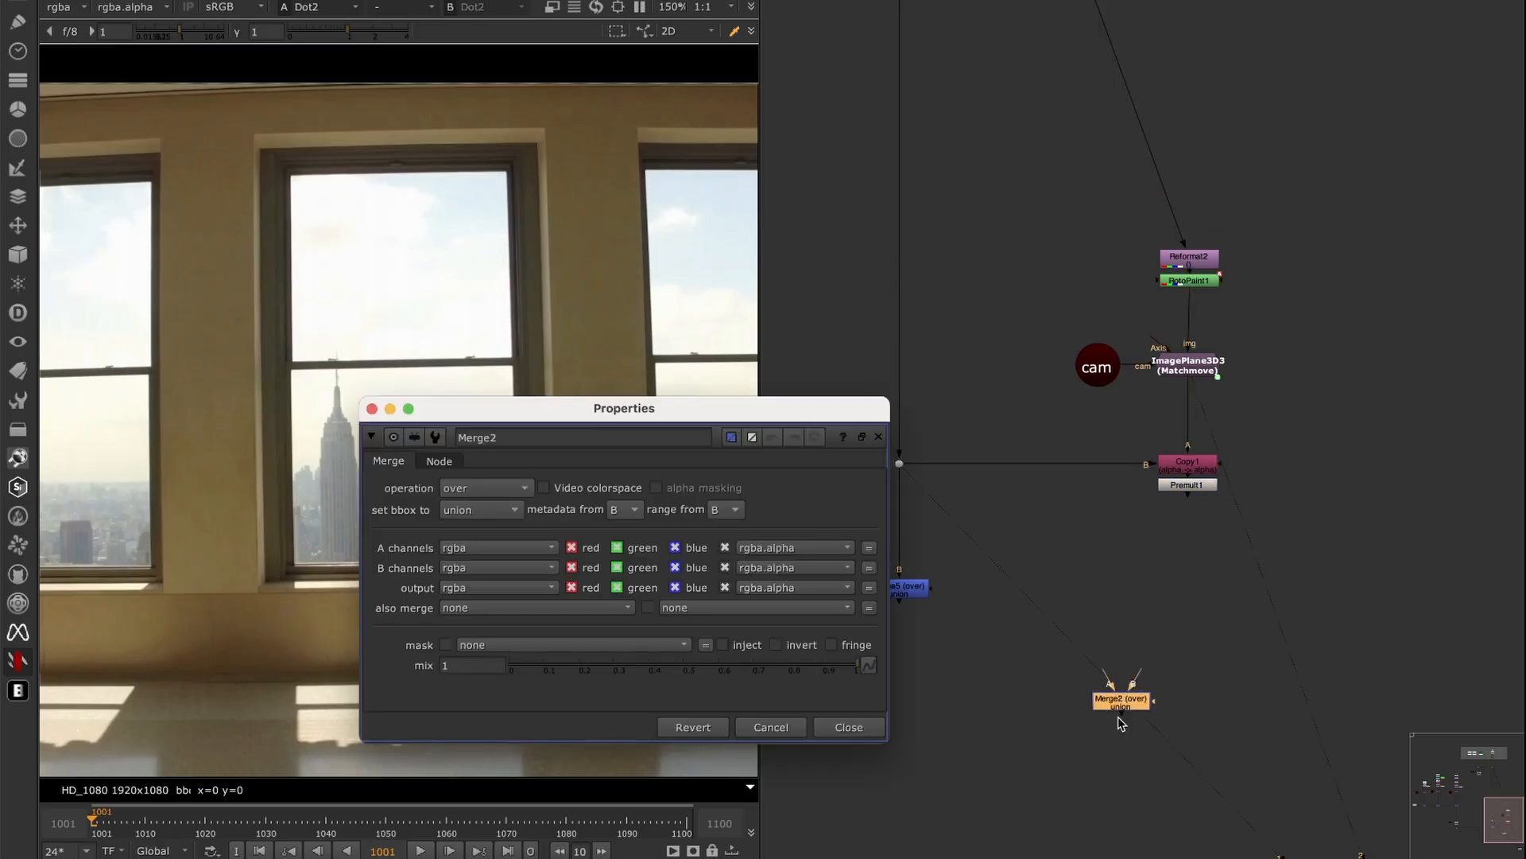
{"action": "key", "text": "Escape"}
{"action": "left_click_drag", "start_coordinate": [1108, 678], "coordinate": [1203, 478]}
{"action": "left_click_drag", "start_coordinate": [1061, 734], "coordinate": [920, 727]}
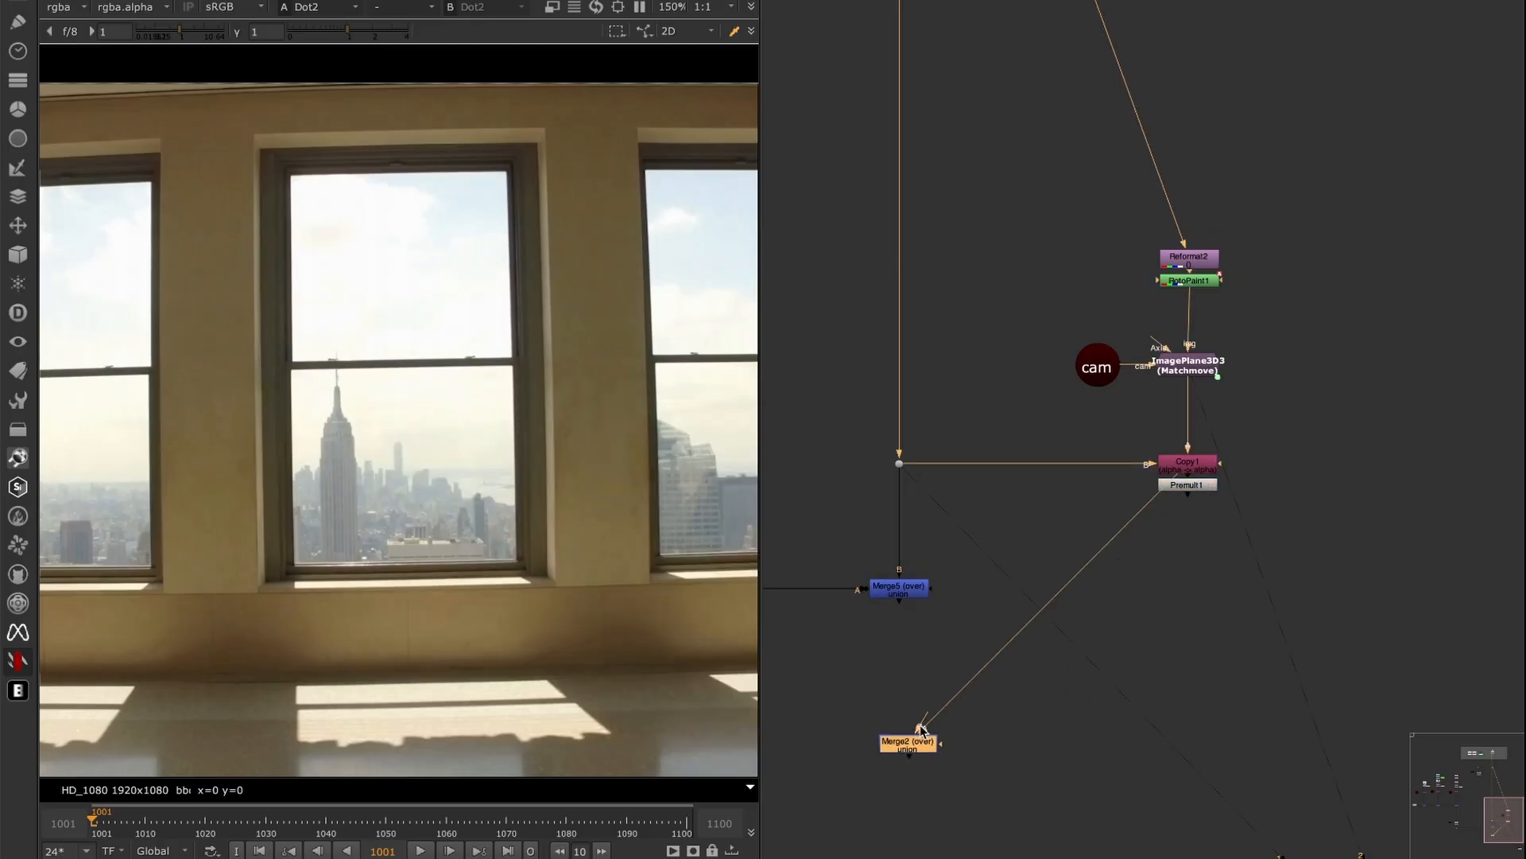
{"action": "left_click_drag", "start_coordinate": [1047, 605], "coordinate": [1187, 718], "text": "ctrl"}
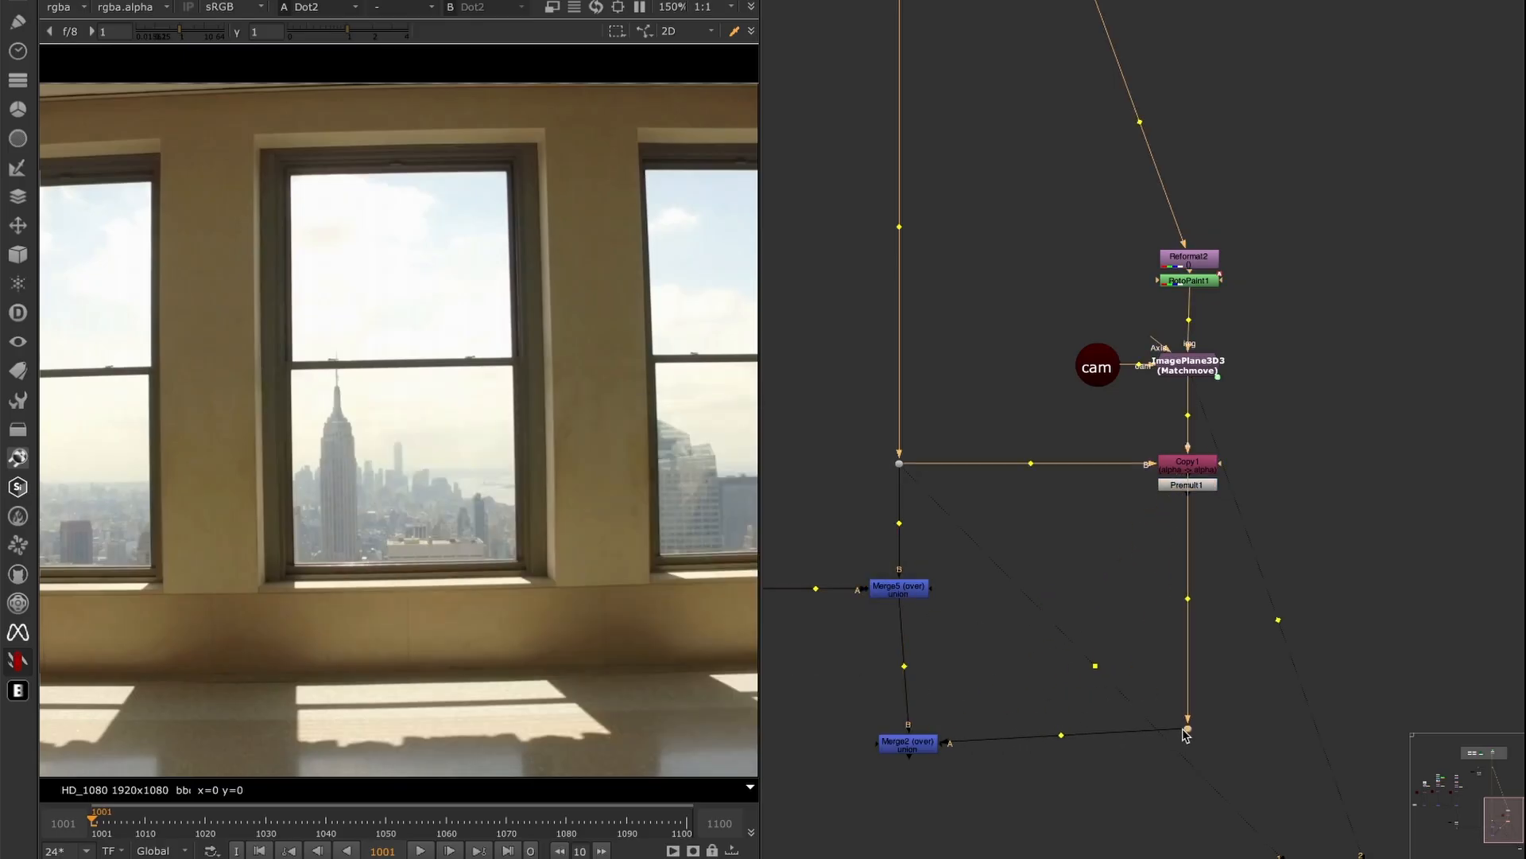
{"action": "left_click_drag", "start_coordinate": [916, 743], "coordinate": [905, 744]}
- Move the roto branch with its cam and ImagePlane3D3 up to make room above the Copy
{"action": "left_click_drag", "start_coordinate": [1252, 322], "coordinate": [1304, 230]}
{"action": "left_click", "coordinate": [1264, 306]}
{"action": "left_click_drag", "start_coordinate": [1070, 422], "coordinate": [1294, 232]}
{"action": "left_click_drag", "start_coordinate": [1190, 364], "coordinate": [1191, 292]}
- Duplicate the lensDist_Dist redistortion nodes with their Reformat and place the copies beside the pipe between ImagePlane3D3 and Copy1
{"action": "scroll", "coordinate": [1232, 311], "scroll_direction": "down", "scroll_amount": 4}
{"action": "middle_click_drag", "start_coordinate": [1082, 189], "coordinate": [1072, 289]}
{"action": "left_click_drag", "start_coordinate": [1010, 129], "coordinate": [981, 114]}
{"action": "middle_click_drag", "start_coordinate": [960, 306], "coordinate": [1183, 269]}
{"action": "scroll", "coordinate": [986, 451], "scroll_direction": "up", "scroll_amount": 3}
{"action": "left_click_drag", "start_coordinate": [898, 406], "coordinate": [1118, 486]}
{"action": "key", "text": "ctrl+c"}
{"action": "middle_click_drag", "start_coordinate": [1317, 508], "coordinate": [806, 589]}
{"action": "scroll", "coordinate": [1160, 422], "scroll_direction": "up", "scroll_amount": 4}
{"action": "left_click", "coordinate": [926, 519]}
{"action": "key", "text": "ctrl+v"}
{"action": "left_click_drag", "start_coordinate": [1075, 521], "coordinate": [967, 508]}
- Display Merge2's output and look over how the sill patch is wired over the plate
{"action": "scroll", "coordinate": [911, 593], "scroll_direction": "down", "scroll_amount": 4}
{"action": "middle_click_drag", "start_coordinate": [911, 593], "coordinate": [1147, 420]}
{"action": "scroll", "coordinate": [1147, 420], "scroll_direction": "up", "scroll_amount": 2}
{"action": "left_click", "coordinate": [1020, 615]}
{"action": "key", "text": "1"}
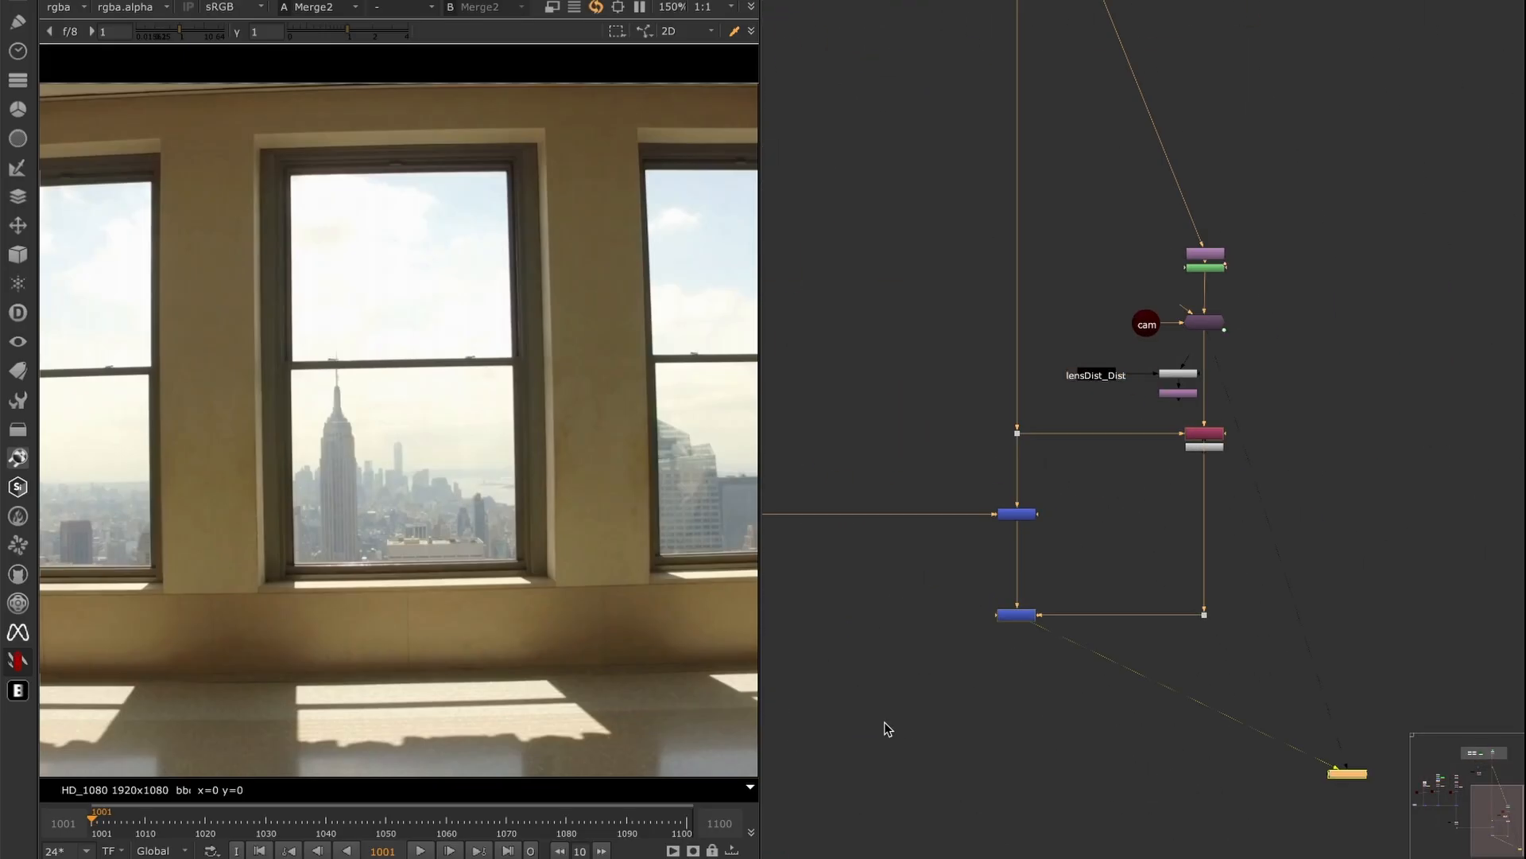
{"action": "scroll", "coordinate": [1022, 565], "scroll_direction": "down", "scroll_amount": 4}
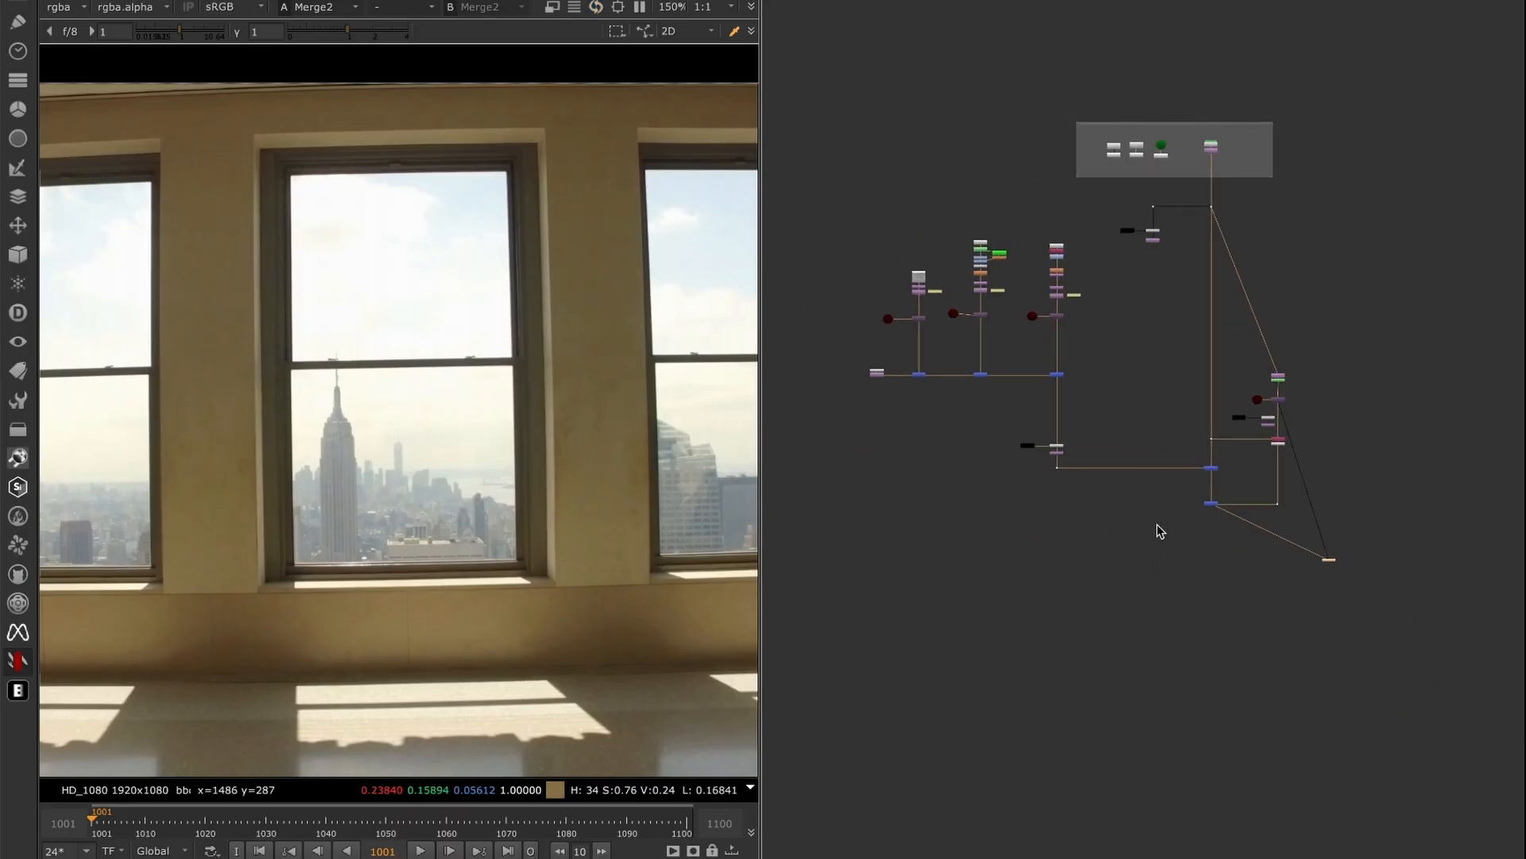
{"action": "scroll", "coordinate": [1177, 508], "scroll_direction": "up", "scroll_amount": 3}
{"action": "scroll", "coordinate": [1344, 434], "scroll_direction": "up", "scroll_amount": 3}
- Display Premult1 and its alpha, and send ImagePlane3D3 to the second viewer input to examine the sill patch
{"action": "left_click", "coordinate": [1309, 422]}
{"action": "key", "text": "1"}
{"action": "left_click", "coordinate": [1282, 446]}
{"action": "key", "text": "a"}
{"action": "key", "text": "a"}
{"action": "middle_click_drag", "start_coordinate": [1283, 385], "coordinate": [1149, 455]}
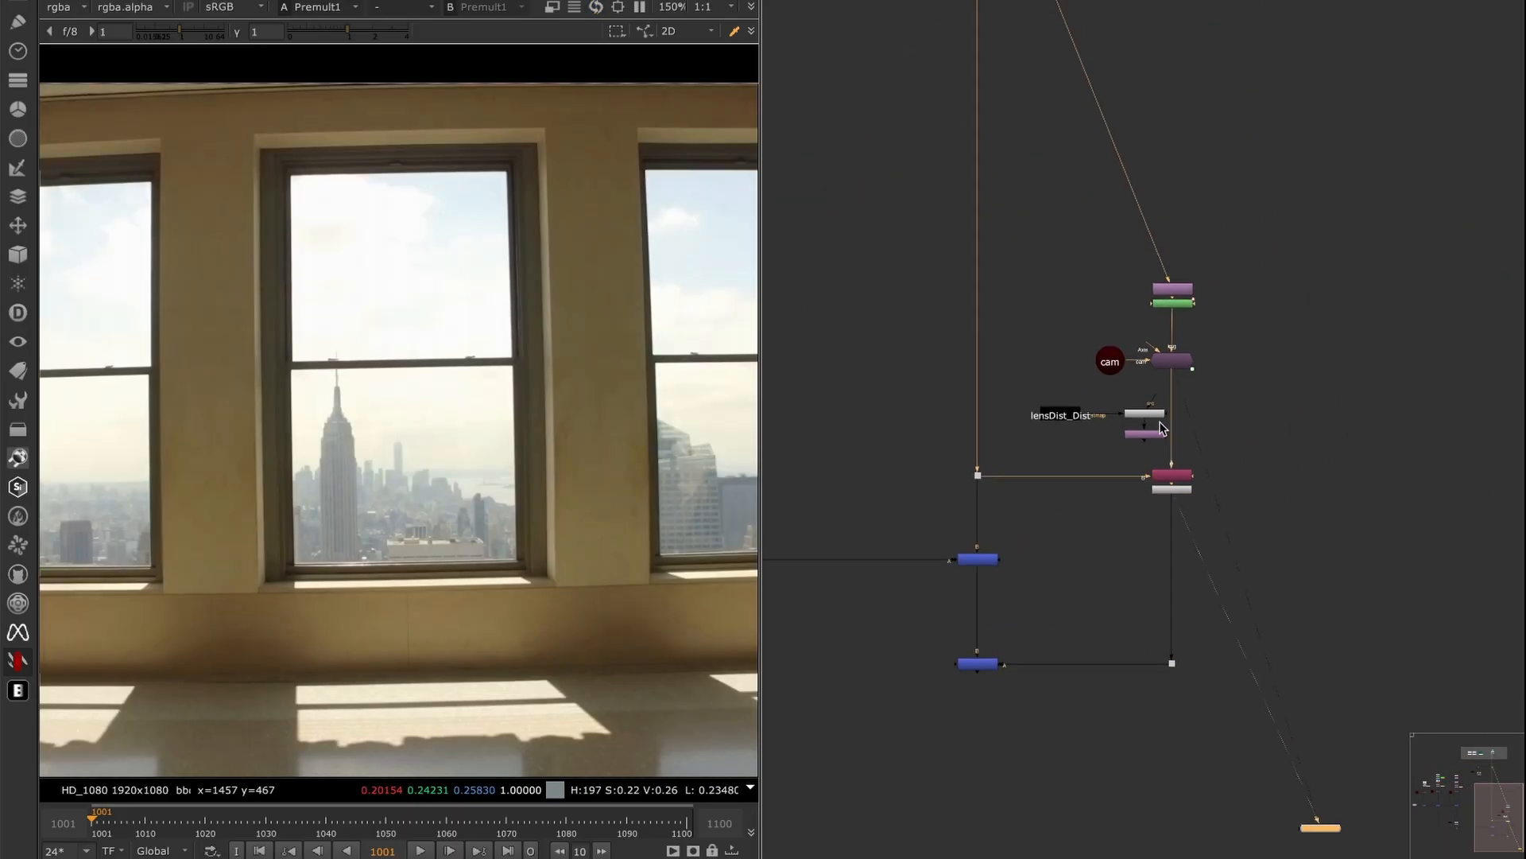
{"action": "scroll", "coordinate": [1168, 421], "scroll_direction": "up", "scroll_amount": 3}
{"action": "left_click", "coordinate": [1184, 300]}
{"action": "key", "text": "2"}
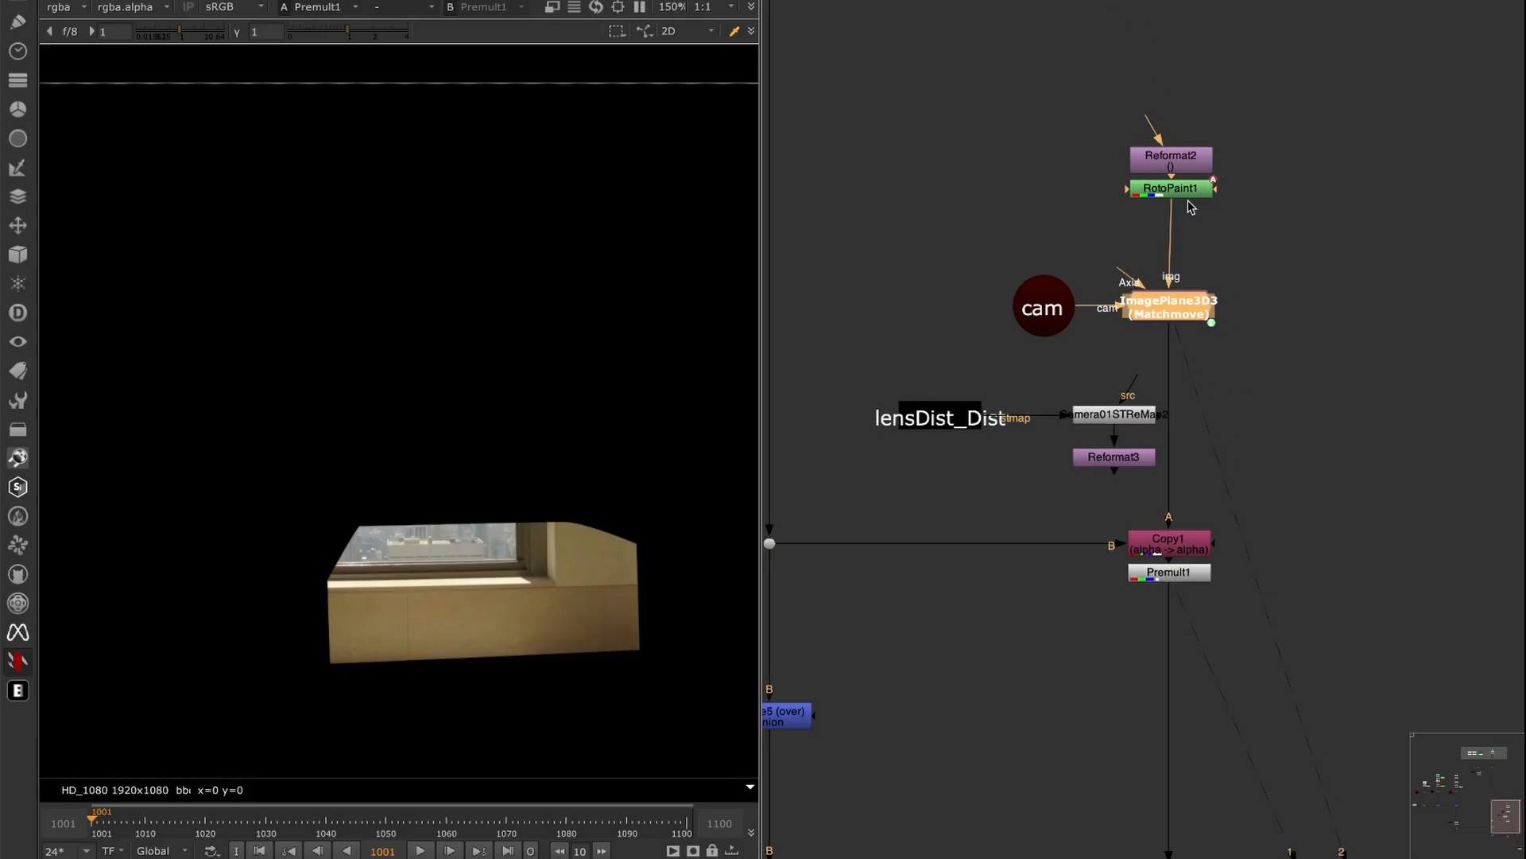
- Display Merge2's output across the whole frame to check how the sill patch lines up with the plate
{"action": "left_click_drag", "start_coordinate": [1166, 315], "coordinate": [1174, 308]}
{"action": "scroll", "coordinate": [1186, 356], "scroll_direction": "down", "scroll_amount": 3}
{"action": "middle_click_drag", "start_coordinate": [1136, 497], "coordinate": [1214, 409]}
{"action": "left_click_drag", "start_coordinate": [1142, 515], "coordinate": [1040, 582]}
{"action": "key", "text": "1"}
{"action": "scroll", "coordinate": [493, 598], "scroll_direction": "down", "scroll_amount": 2}
{"action": "scroll", "coordinate": [486, 612], "scroll_direction": "down", "scroll_amount": 1}
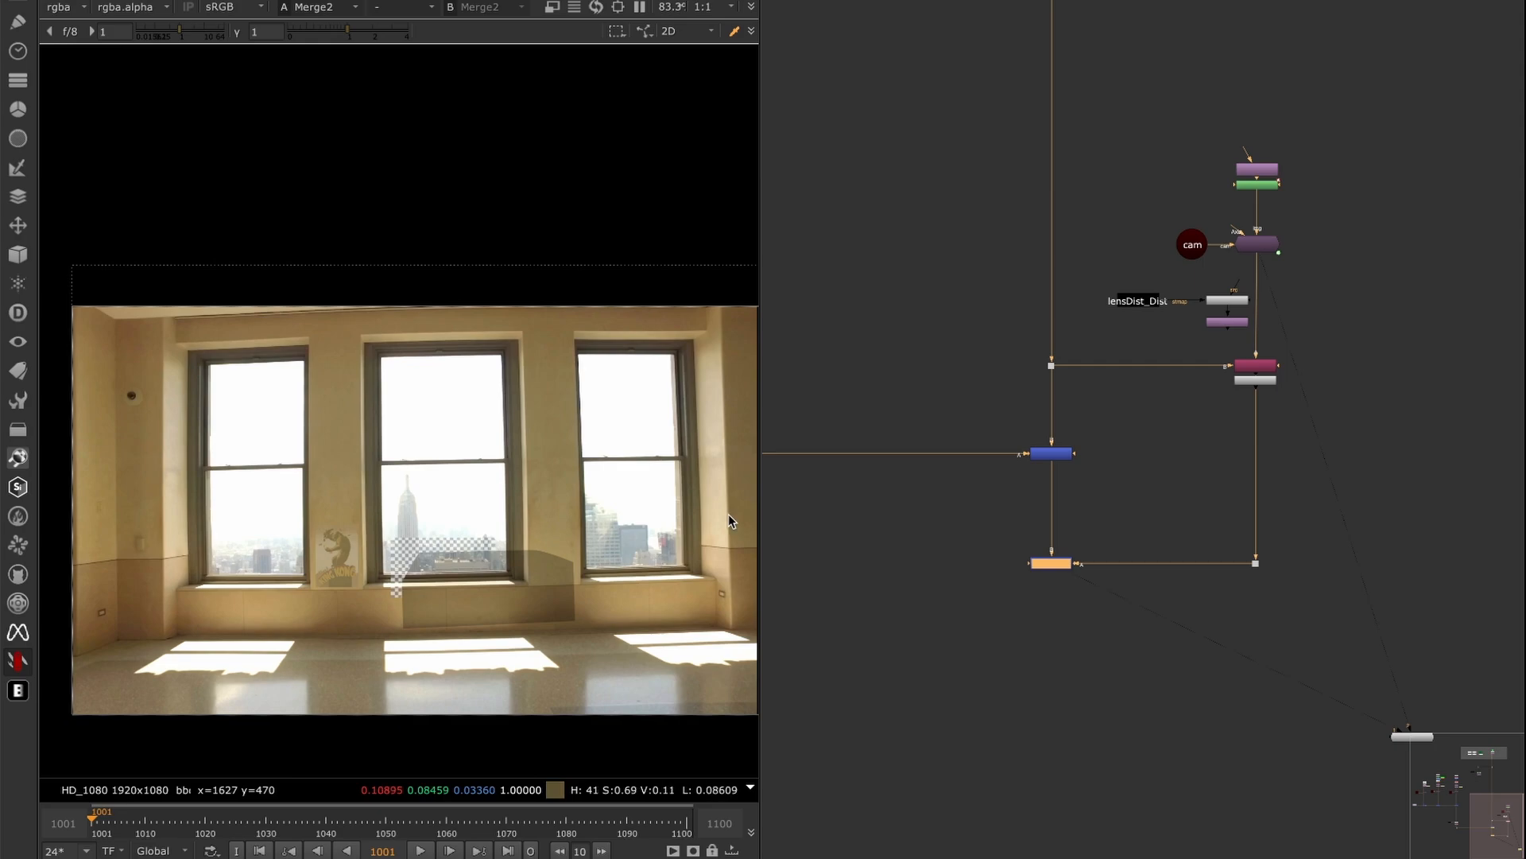
- Insert the duplicated redistortion nodes between ImagePlane3D3 and Copy1, and align them and Premult1 in the column
{"action": "scroll", "coordinate": [1193, 381], "scroll_direction": "up", "scroll_amount": 3}
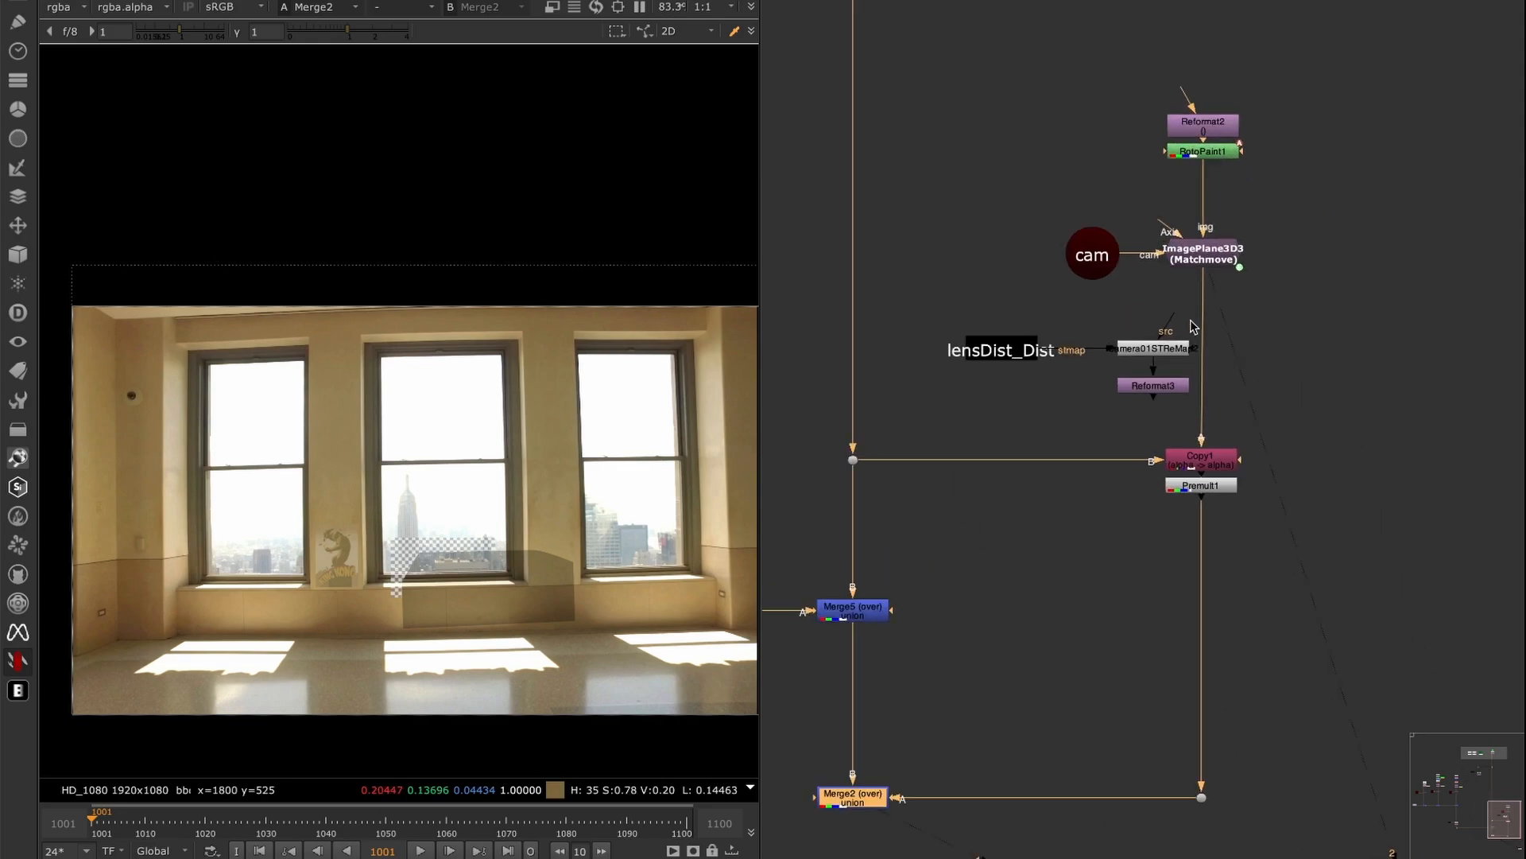
{"action": "left_click_drag", "start_coordinate": [1192, 382], "coordinate": [1180, 386]}
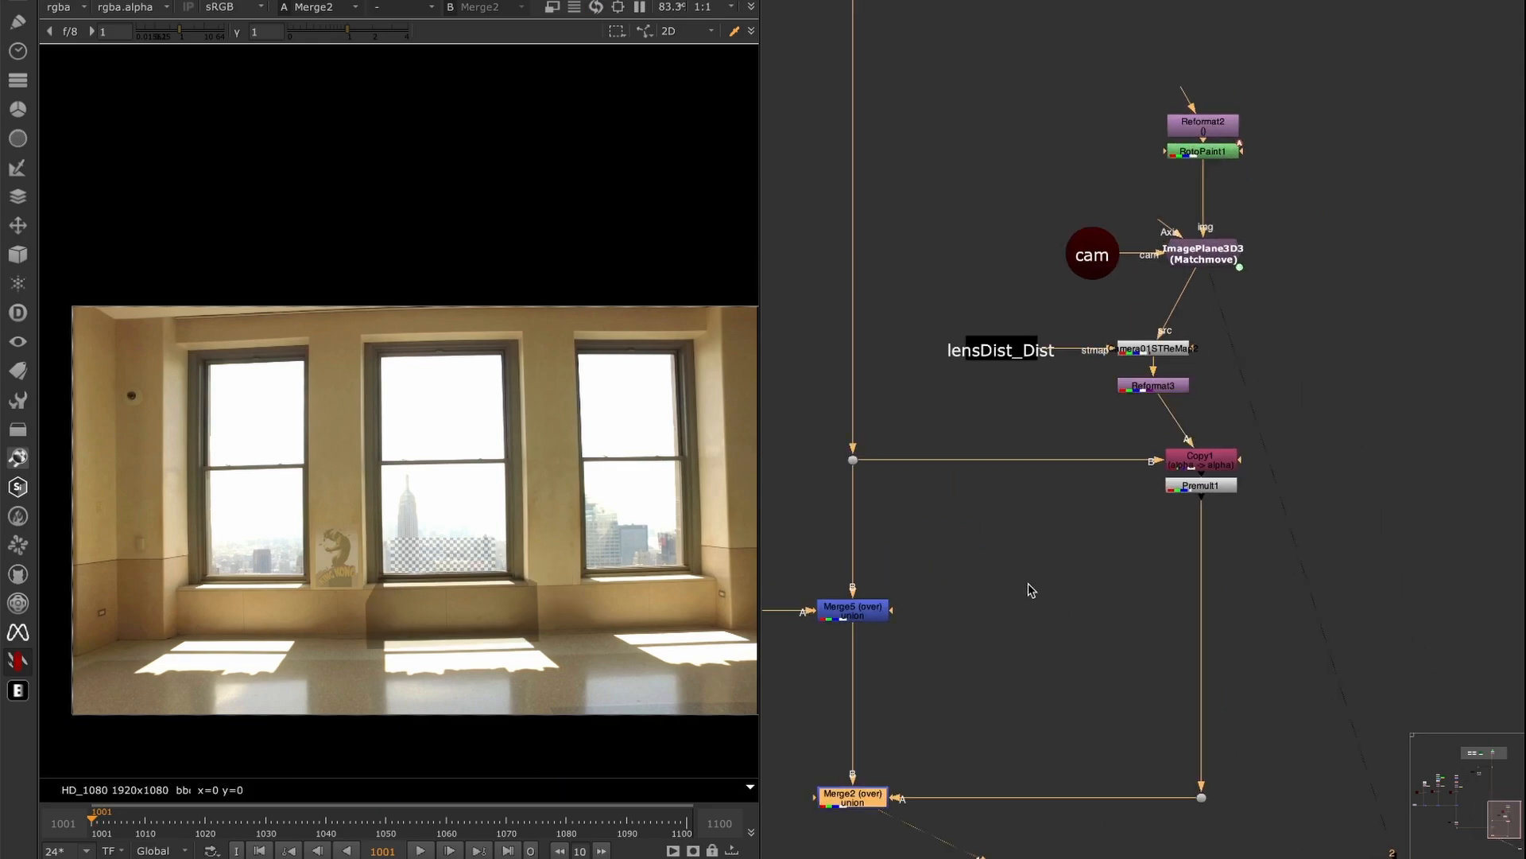
{"action": "left_click_drag", "start_coordinate": [930, 301], "coordinate": [1203, 387]}
{"action": "left_click", "coordinate": [1311, 475]}
{"action": "left_click_drag", "start_coordinate": [1206, 535], "coordinate": [1209, 489]}
{"action": "left_click", "coordinate": [1208, 486]}
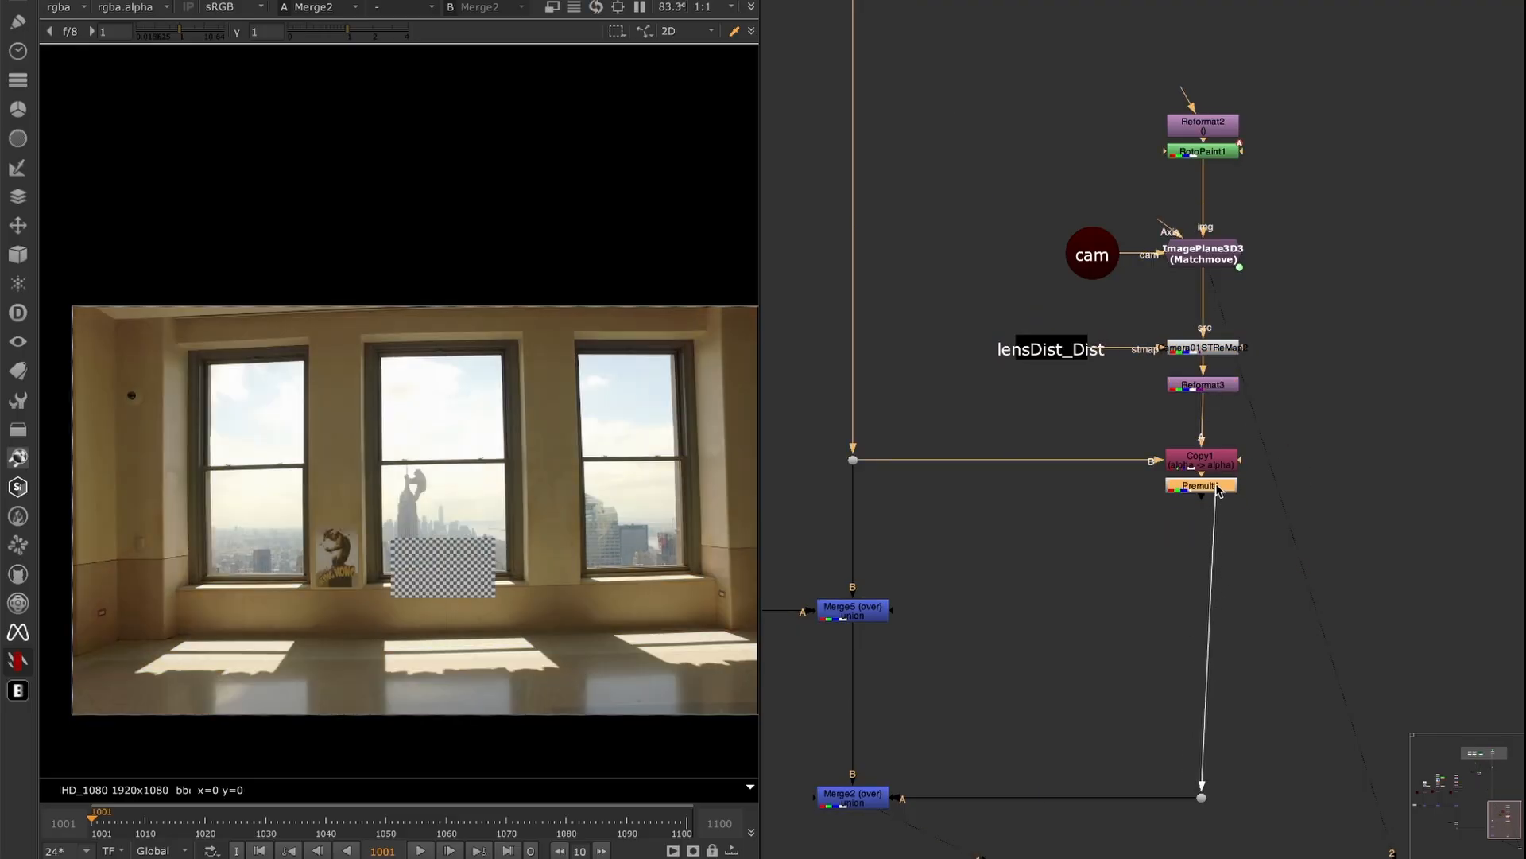
{"action": "left_click_drag", "start_coordinate": [1218, 486], "coordinate": [1216, 486]}
- Display Premult1 with its alpha, Merge5 and Merge2 in turn to compare the composite with and without the sill patch
{"action": "key", "text": "1"}
{"action": "key", "text": "a"}
{"action": "key", "text": "a"}
{"action": "middle_click_drag", "start_coordinate": [924, 648], "coordinate": [1058, 496]}
{"action": "left_click", "coordinate": [986, 459]}
{"action": "key", "text": "1"}
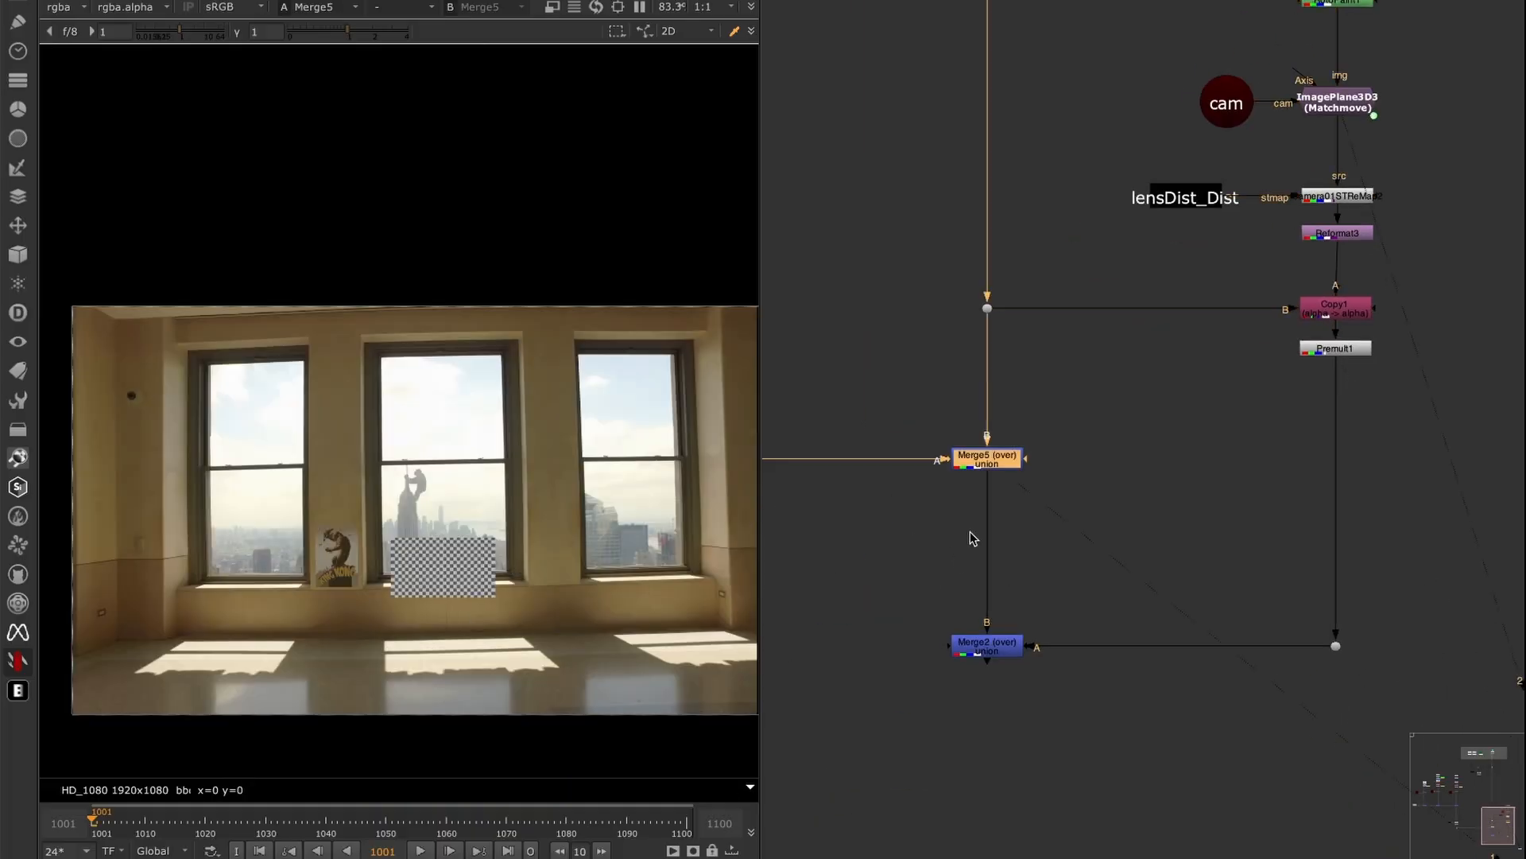
{"action": "middle_click_drag", "start_coordinate": [970, 541], "coordinate": [1103, 507]}
{"action": "left_click", "coordinate": [1119, 612]}
{"action": "key", "text": "1"}
{"action": "left_click", "coordinate": [1054, 647]}
- Fit Merge2's output in the viewer and play the shot to check that the sill patch tracks
{"action": "scroll", "coordinate": [443, 584], "scroll_direction": "up", "scroll_amount": 2}
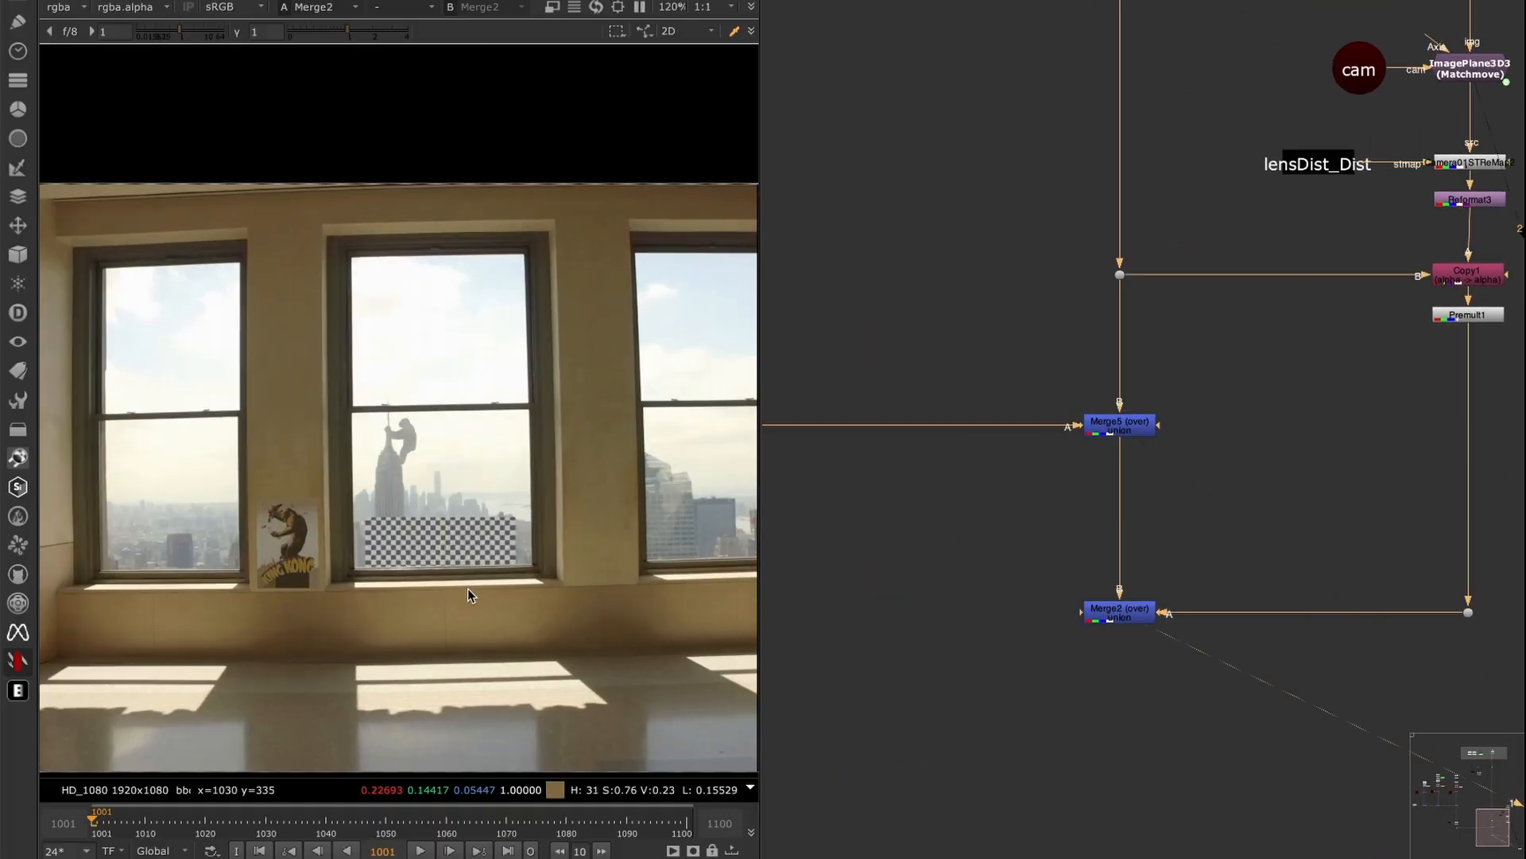
{"action": "key", "text": "f"}
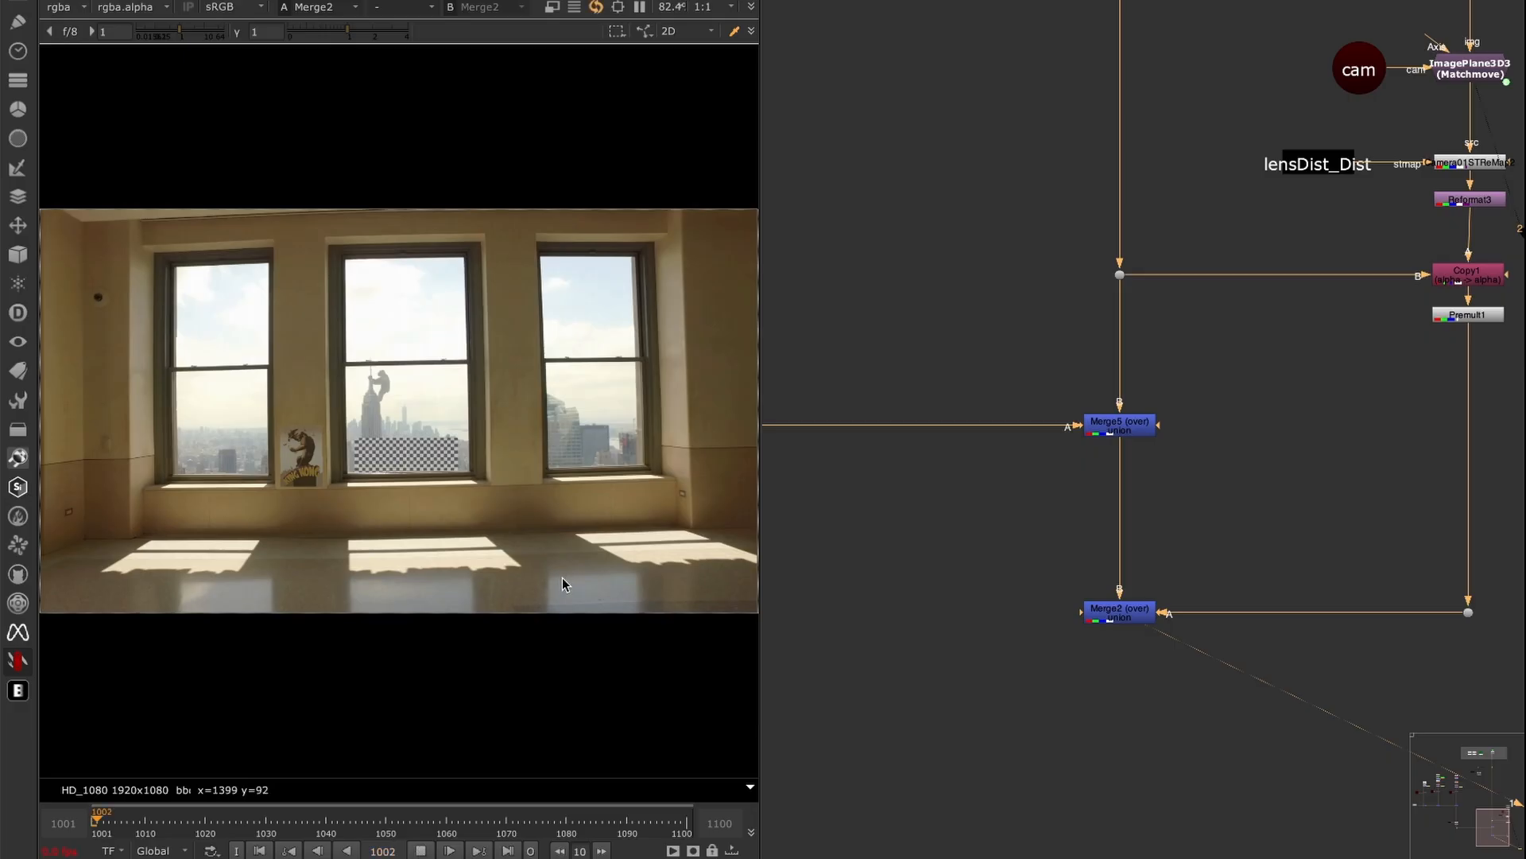
{"action": "key", "text": "k"}
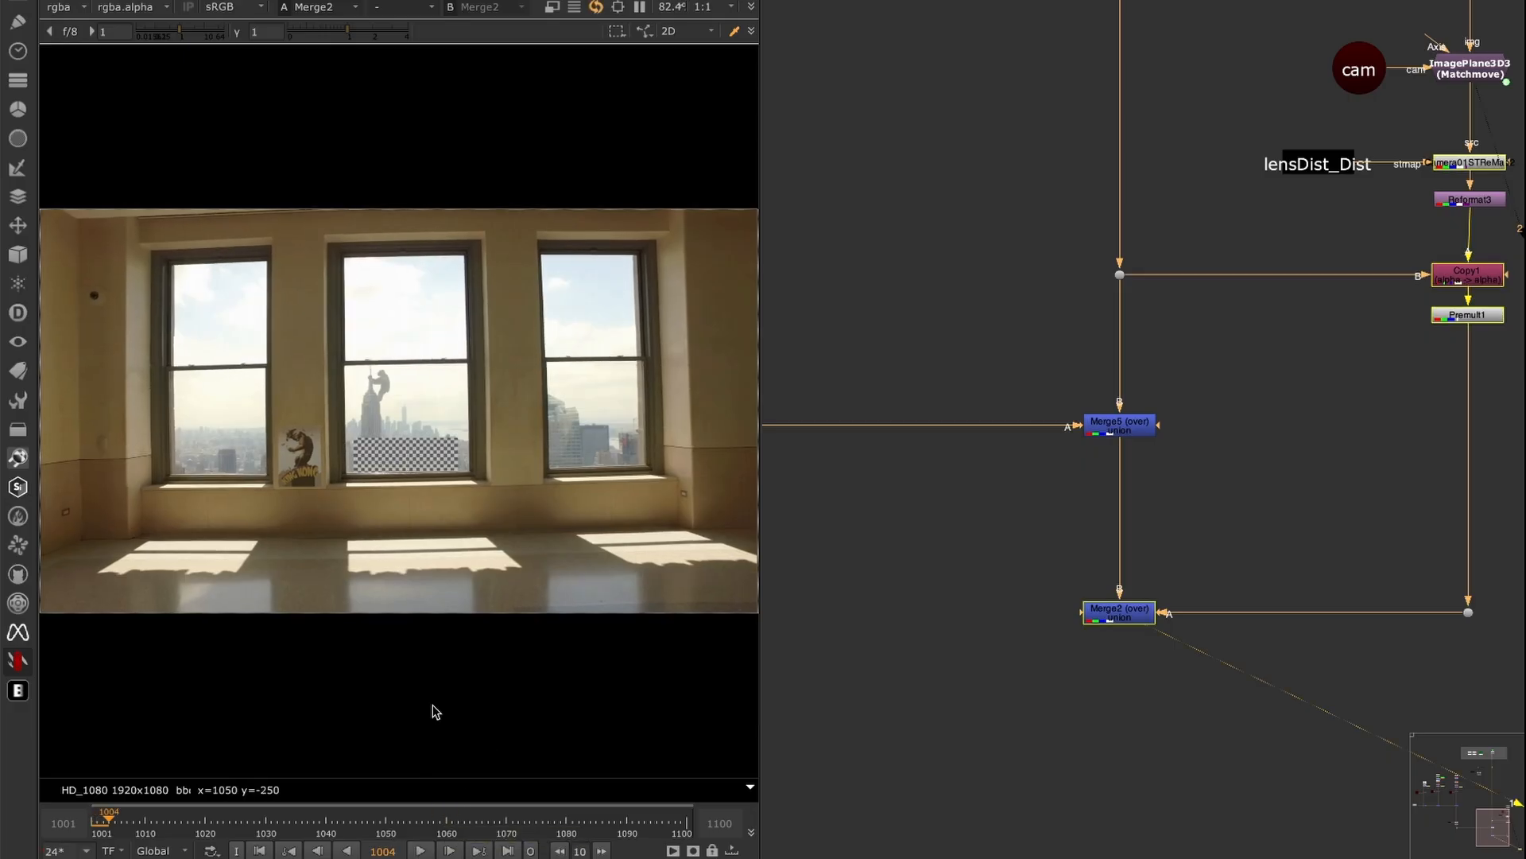
{"action": "key", "text": "Home"}
{"action": "key", "text": "l"}
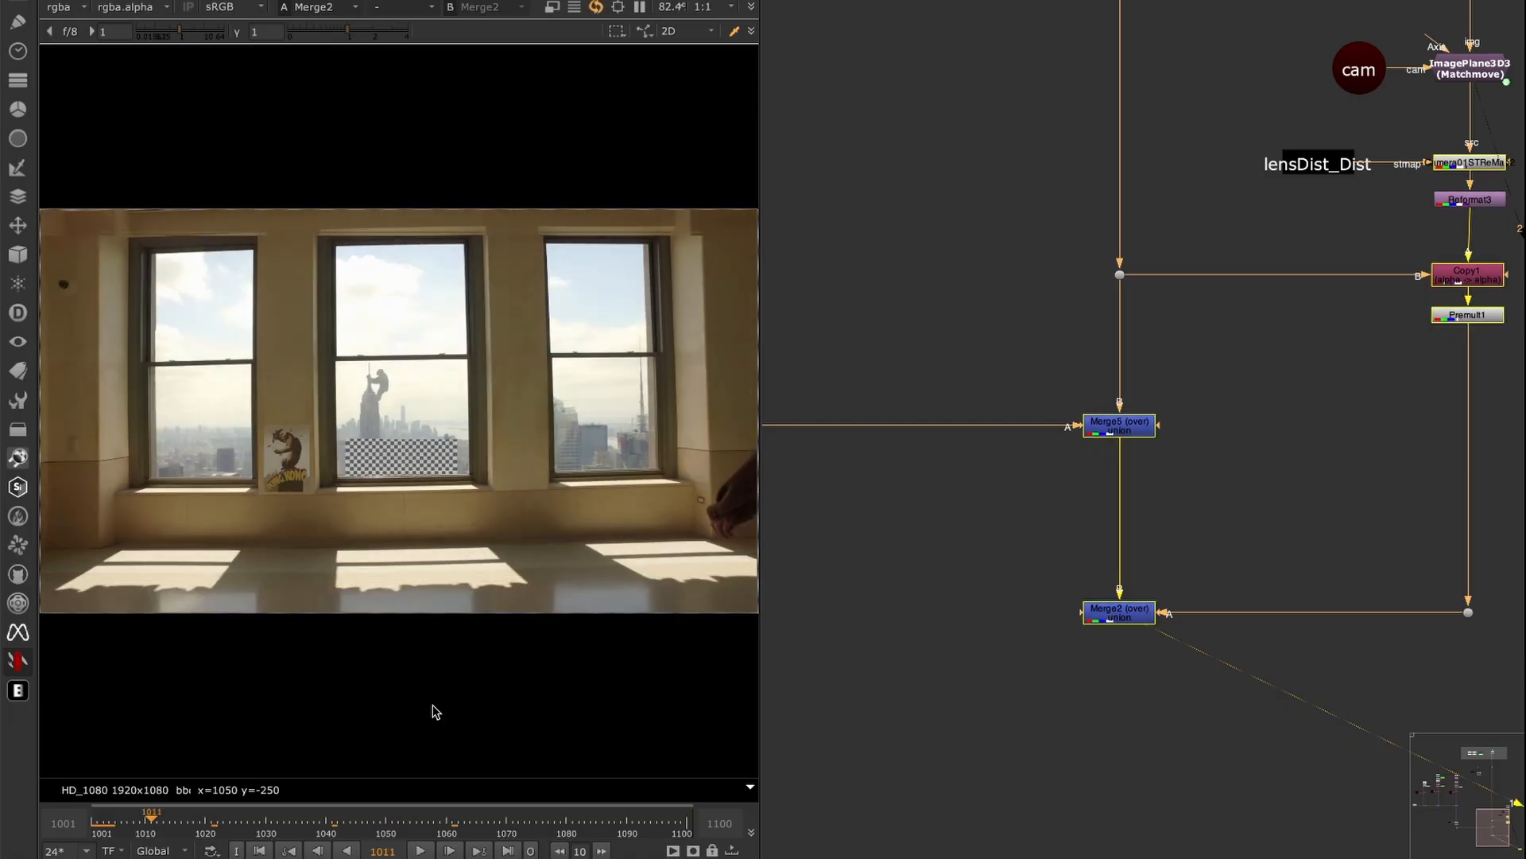
- Examine the checkerboard's lower edge behind the window sill up close in Merge2's output
{"action": "scroll", "coordinate": [452, 467], "scroll_direction": "up", "scroll_amount": 5}
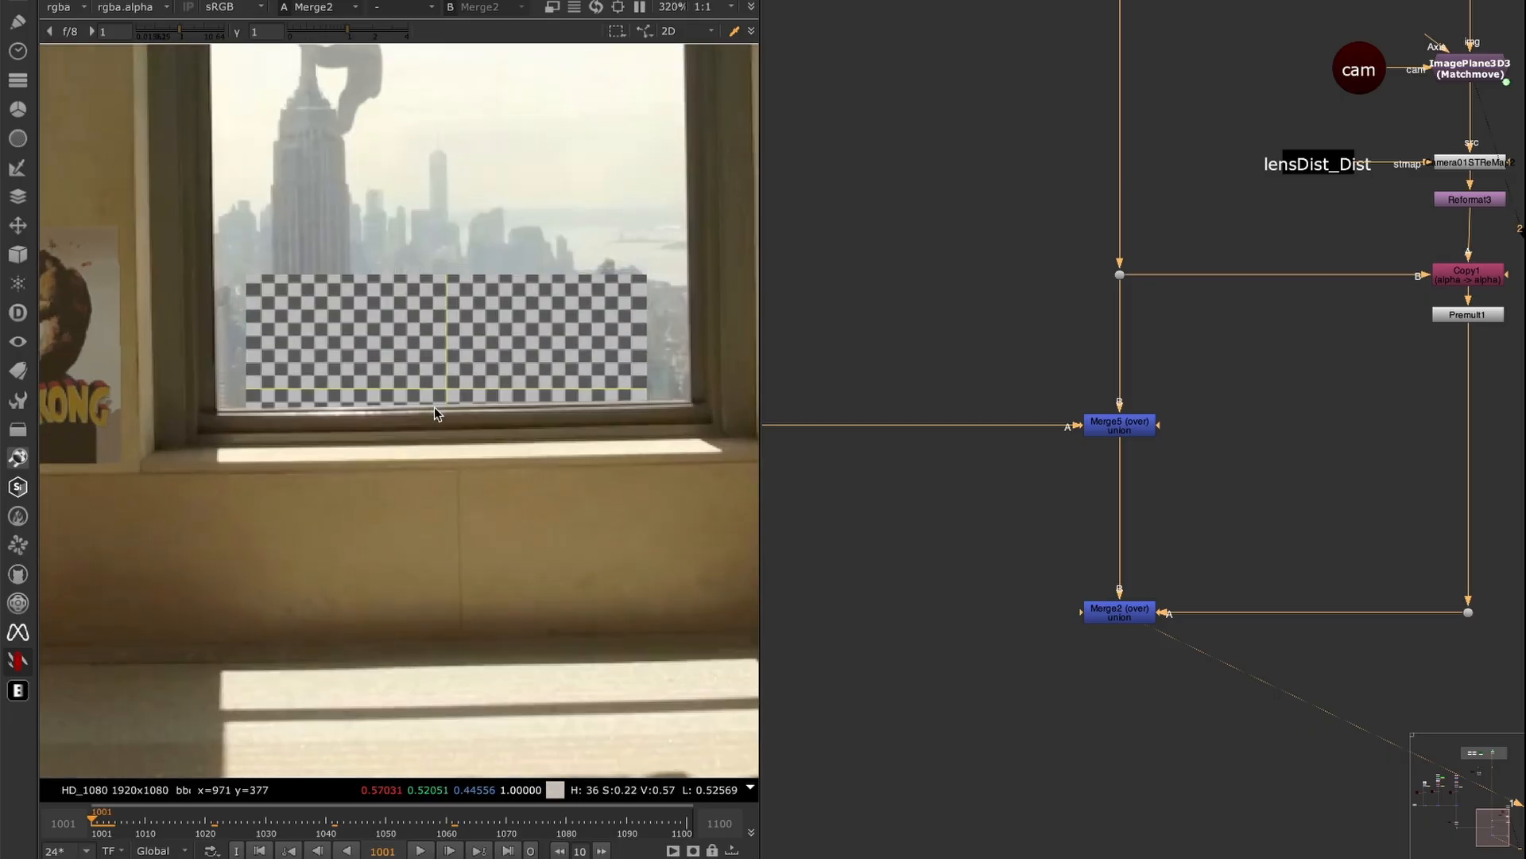
{"action": "scroll", "coordinate": [433, 399], "scroll_direction": "down", "scroll_amount": 8}
{"action": "scroll", "coordinate": [425, 481], "scroll_direction": "up", "scroll_amount": 6}
{"action": "scroll", "coordinate": [387, 388], "scroll_direction": "down", "scroll_amount": 2}
{"action": "middle_click_drag", "start_coordinate": [397, 494], "coordinate": [384, 505]}
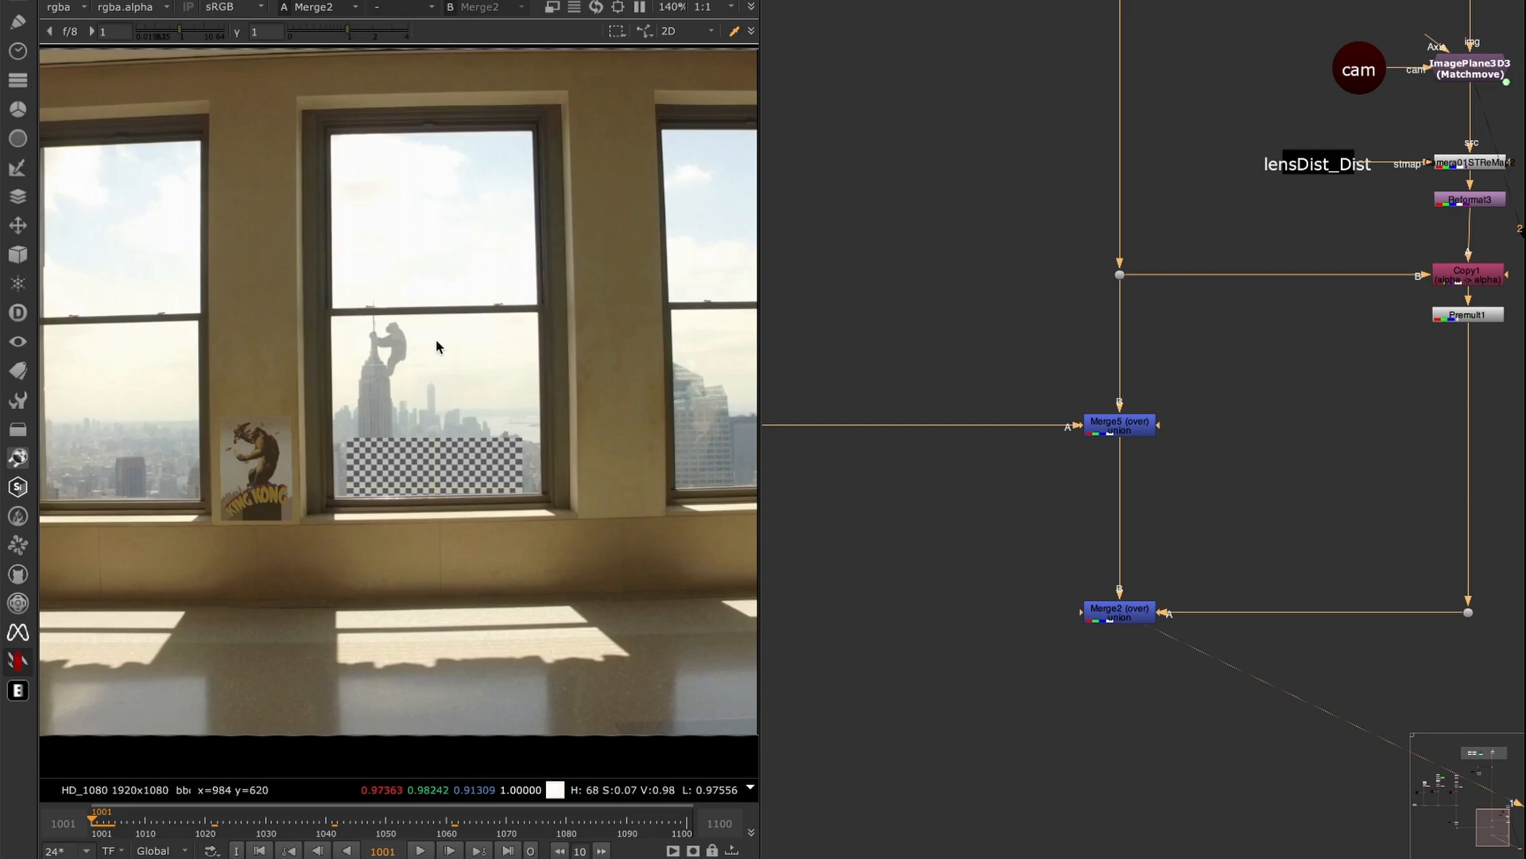
- Review the element branches and the sill patch branch in the node graph, and compare viewer inputs 1 and 2
{"action": "scroll", "coordinate": [1161, 361], "scroll_direction": "down", "scroll_amount": 6}
{"action": "middle_click_drag", "start_coordinate": [836, 311], "coordinate": [1166, 406]}
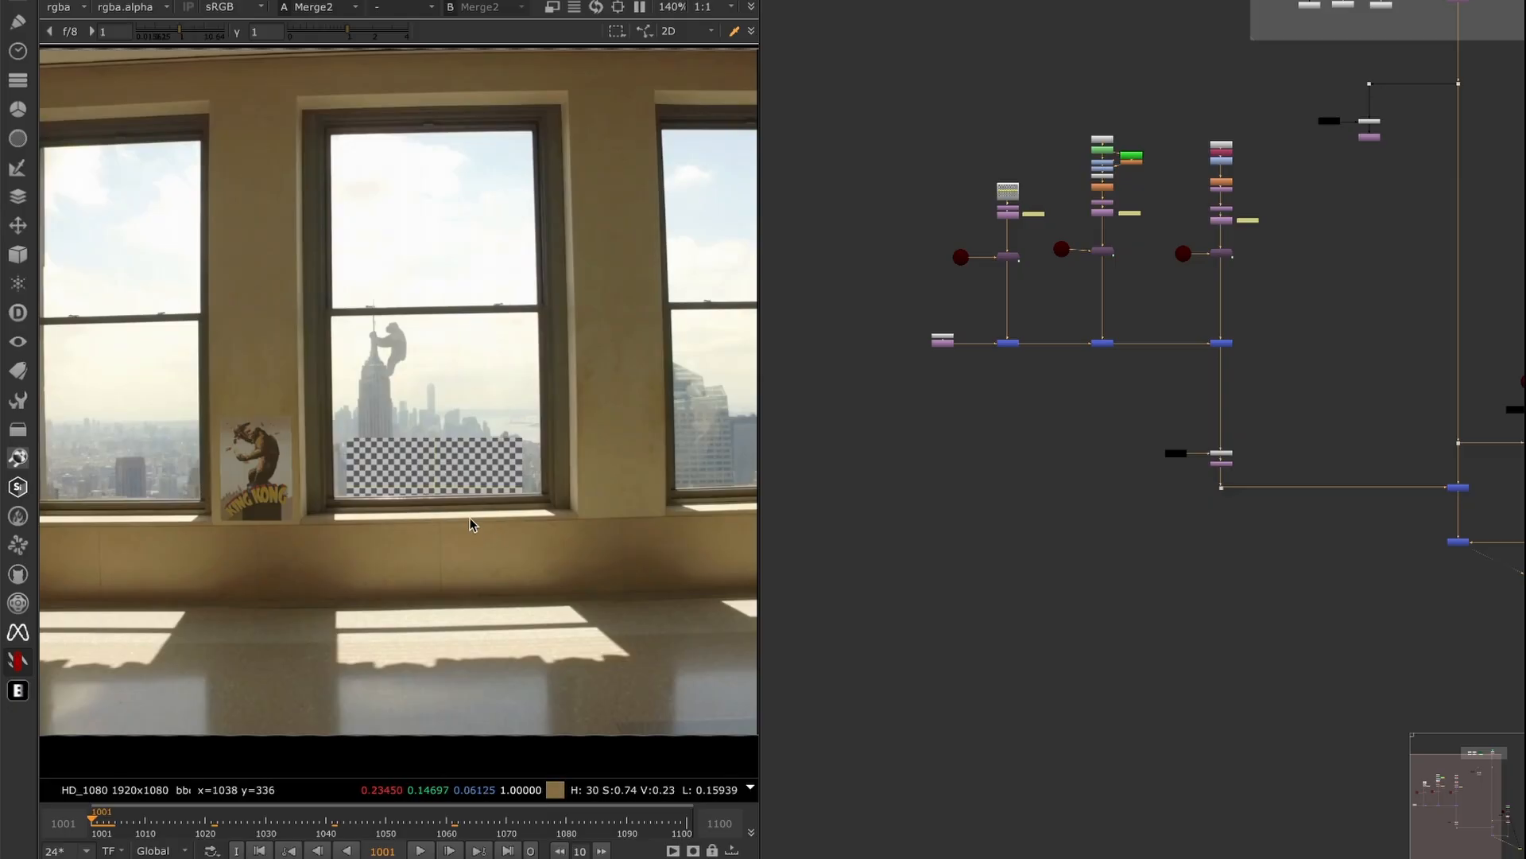
{"action": "middle_click_drag", "start_coordinate": [1269, 466], "coordinate": [913, 443]}
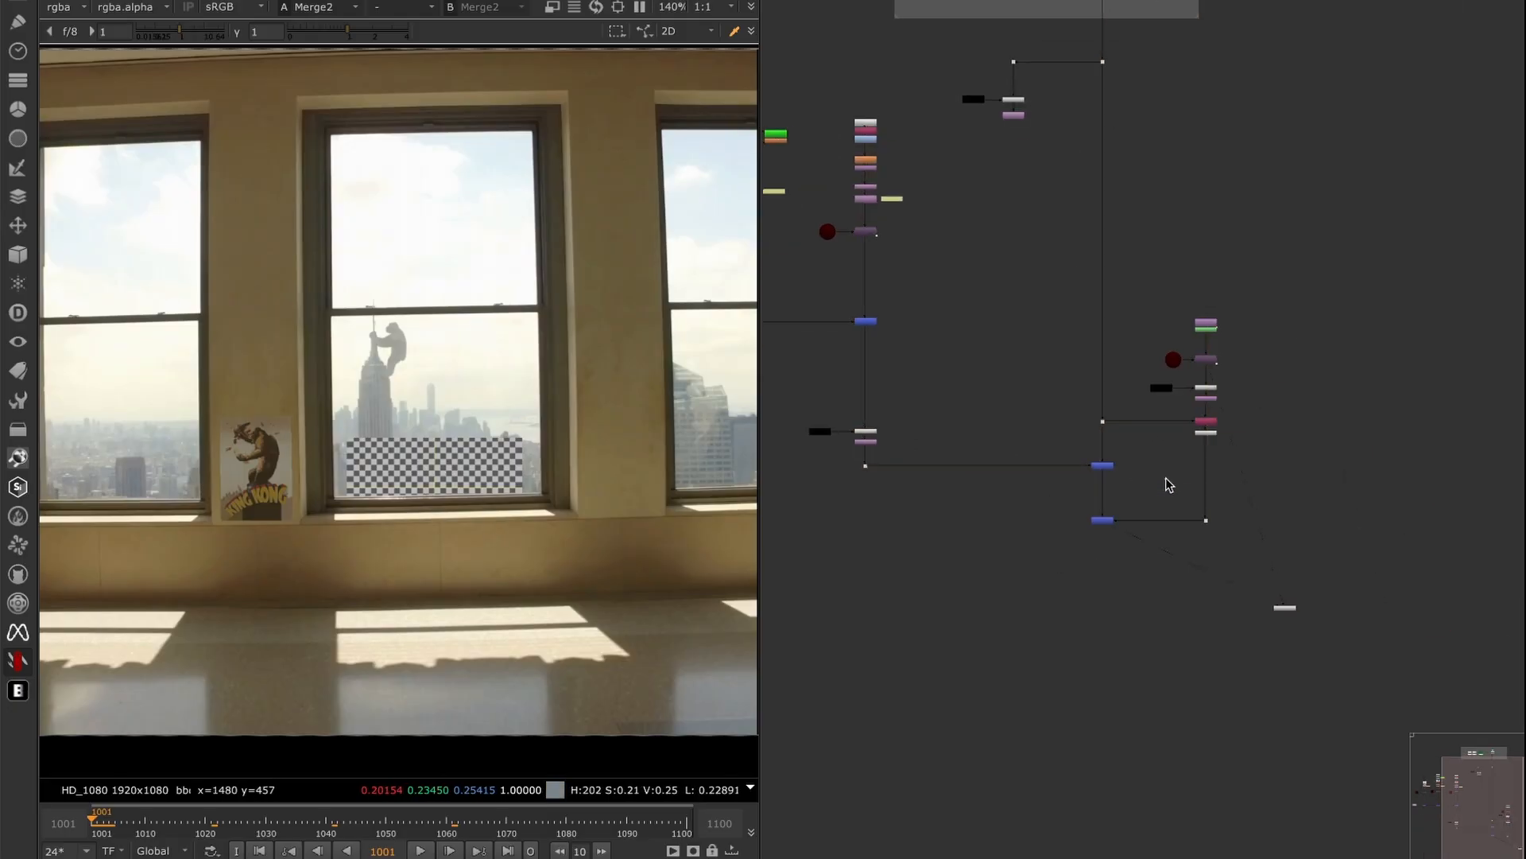
{"action": "key", "text": "2"}
{"action": "middle_click_drag", "start_coordinate": [1059, 557], "coordinate": [1106, 529]}
{"action": "key", "text": "1"}
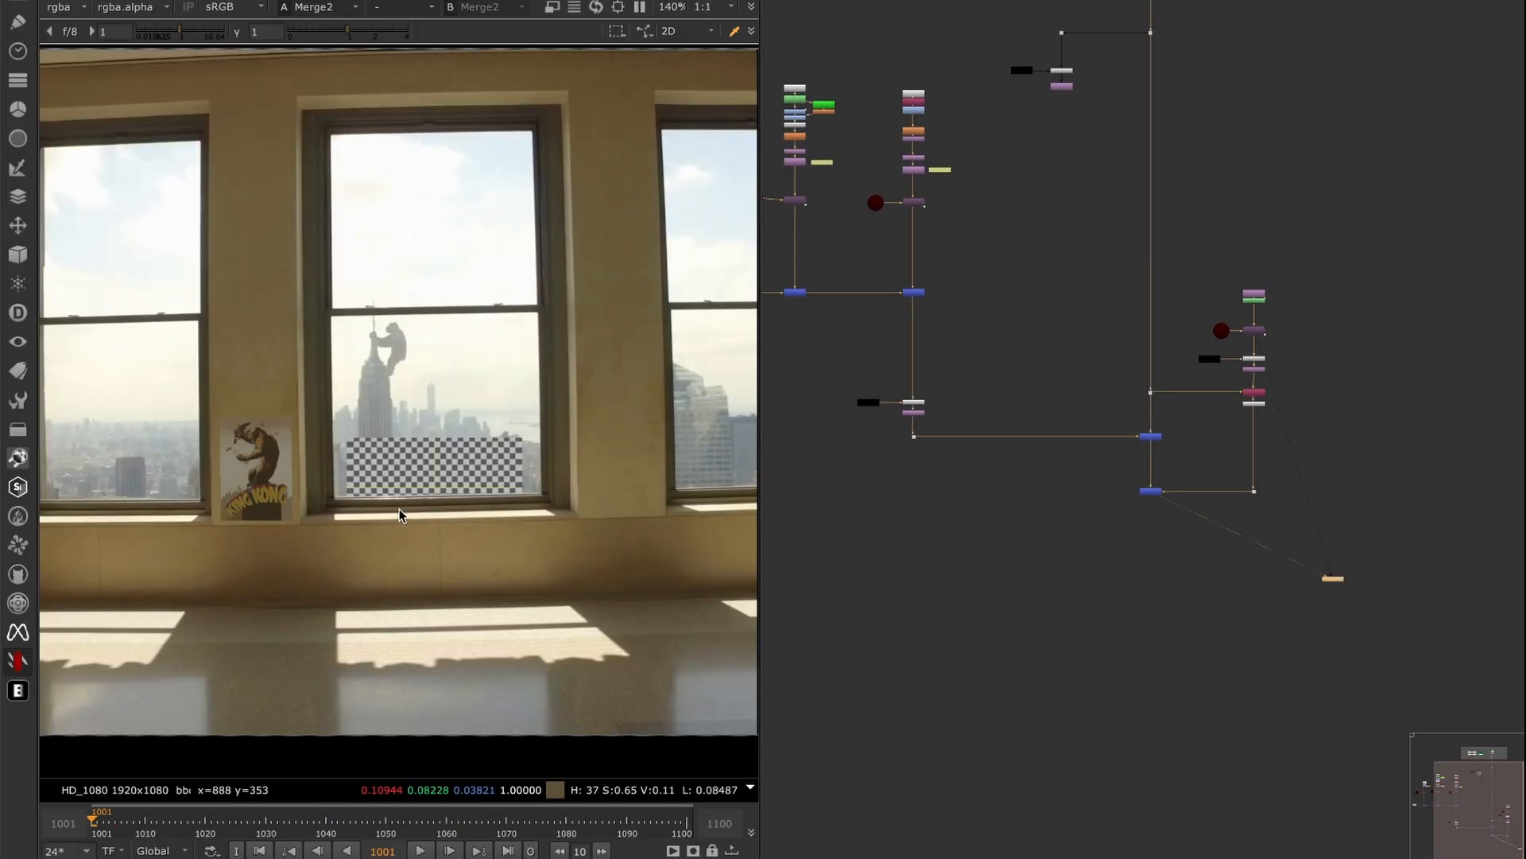
{"action": "middle_click_drag", "start_coordinate": [1042, 412], "coordinate": [1397, 508]}
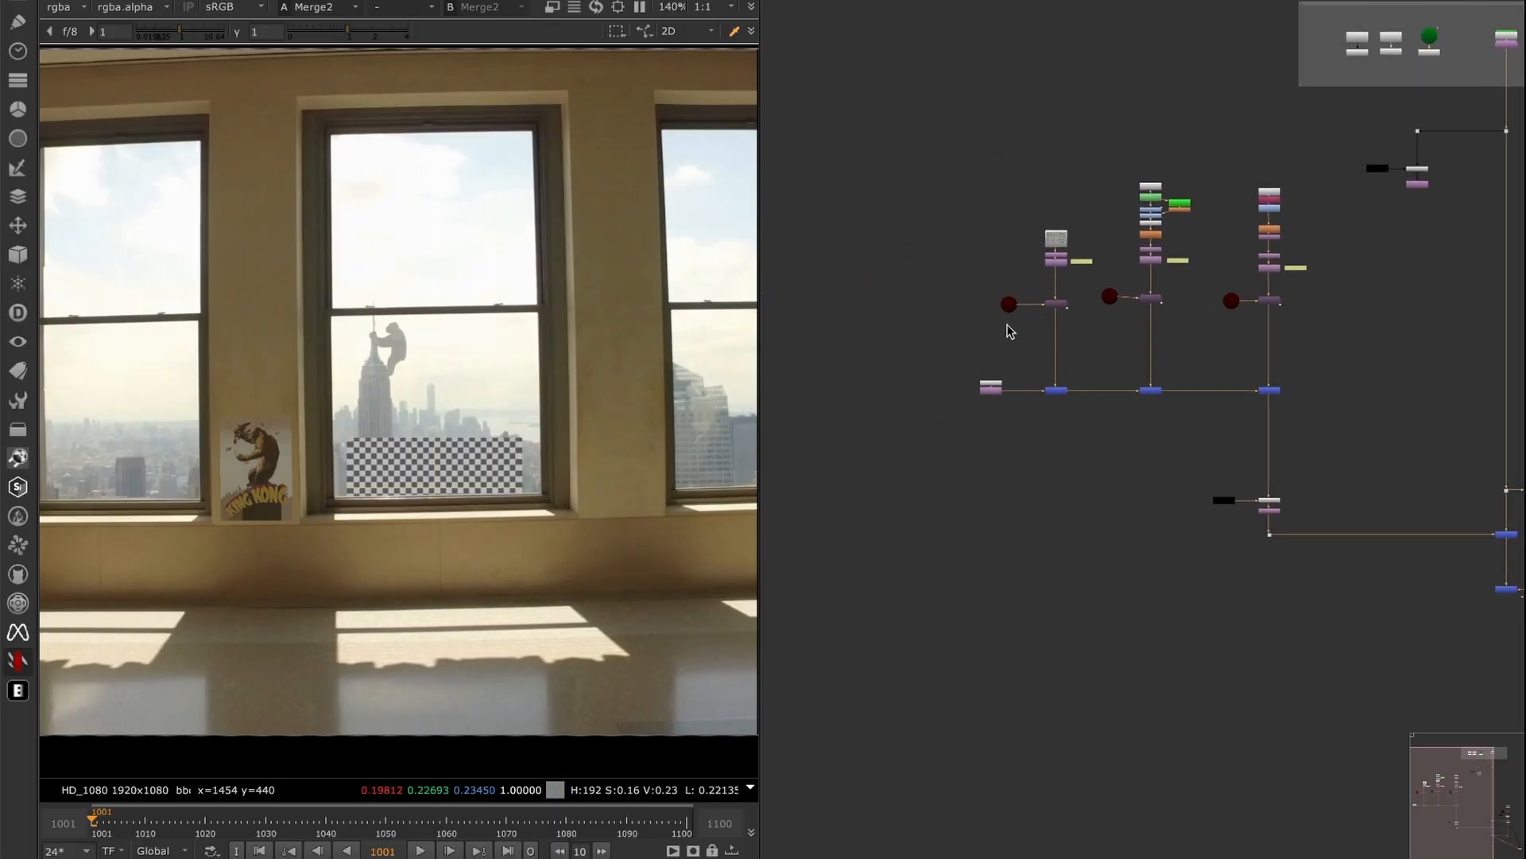
- Set DistanceFromCam to 152.36 on the checkerboard's ImagePlane3D2
{"action": "scroll", "coordinate": [1074, 304], "scroll_direction": "up", "scroll_amount": 5}
{"action": "double_click", "coordinate": [1043, 316]}
{"action": "left_click_drag", "start_coordinate": [1042, 311], "coordinate": [953, 287]}
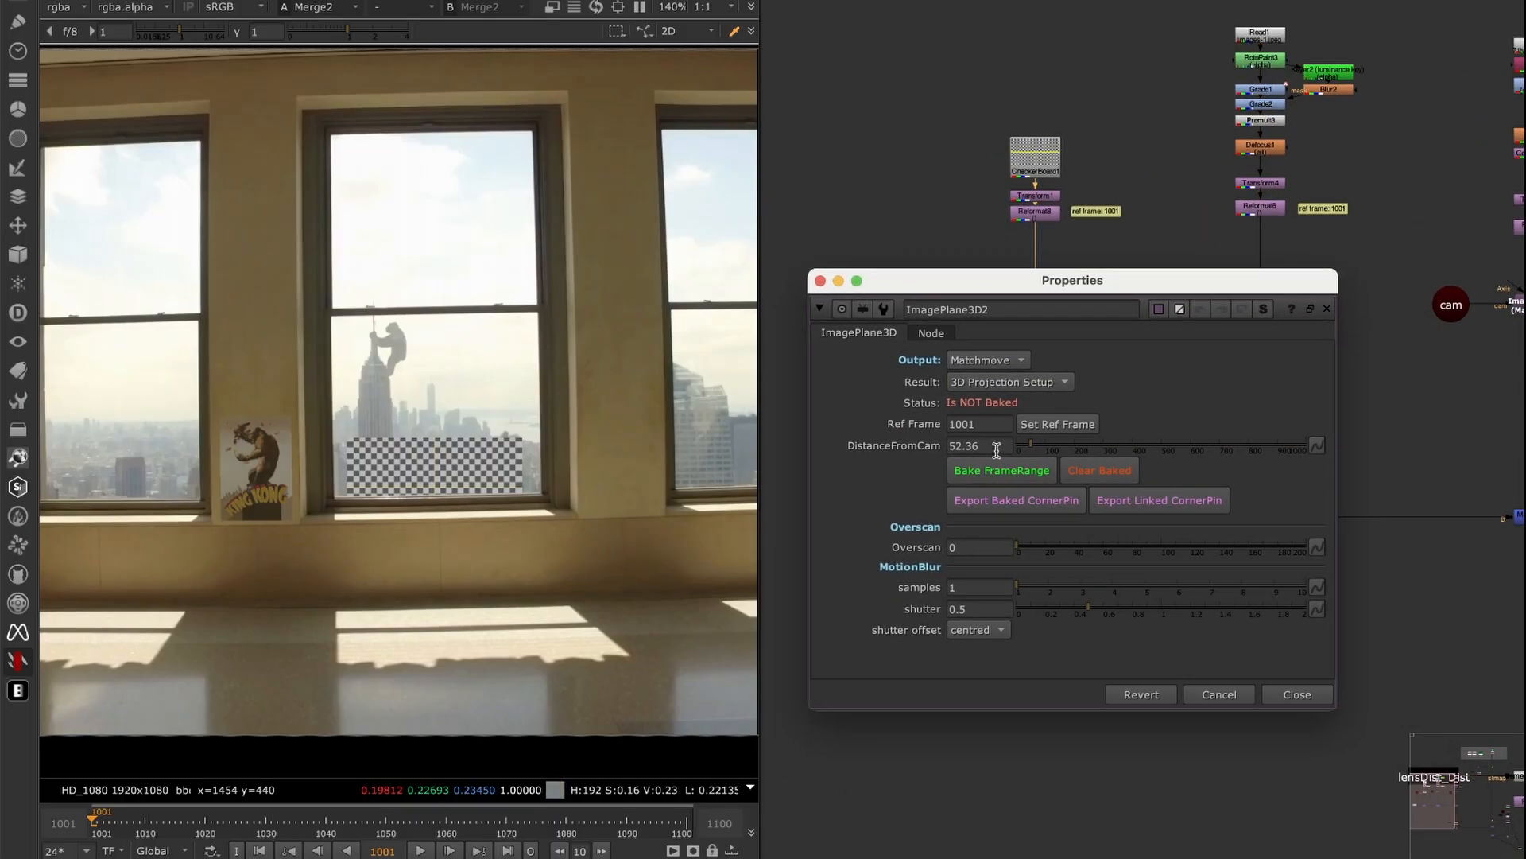
{"action": "left_click_drag", "start_coordinate": [335, 507], "coordinate": [441, 502]}
{"action": "left_click_drag", "start_coordinate": [544, 590], "coordinate": [333, 506]}
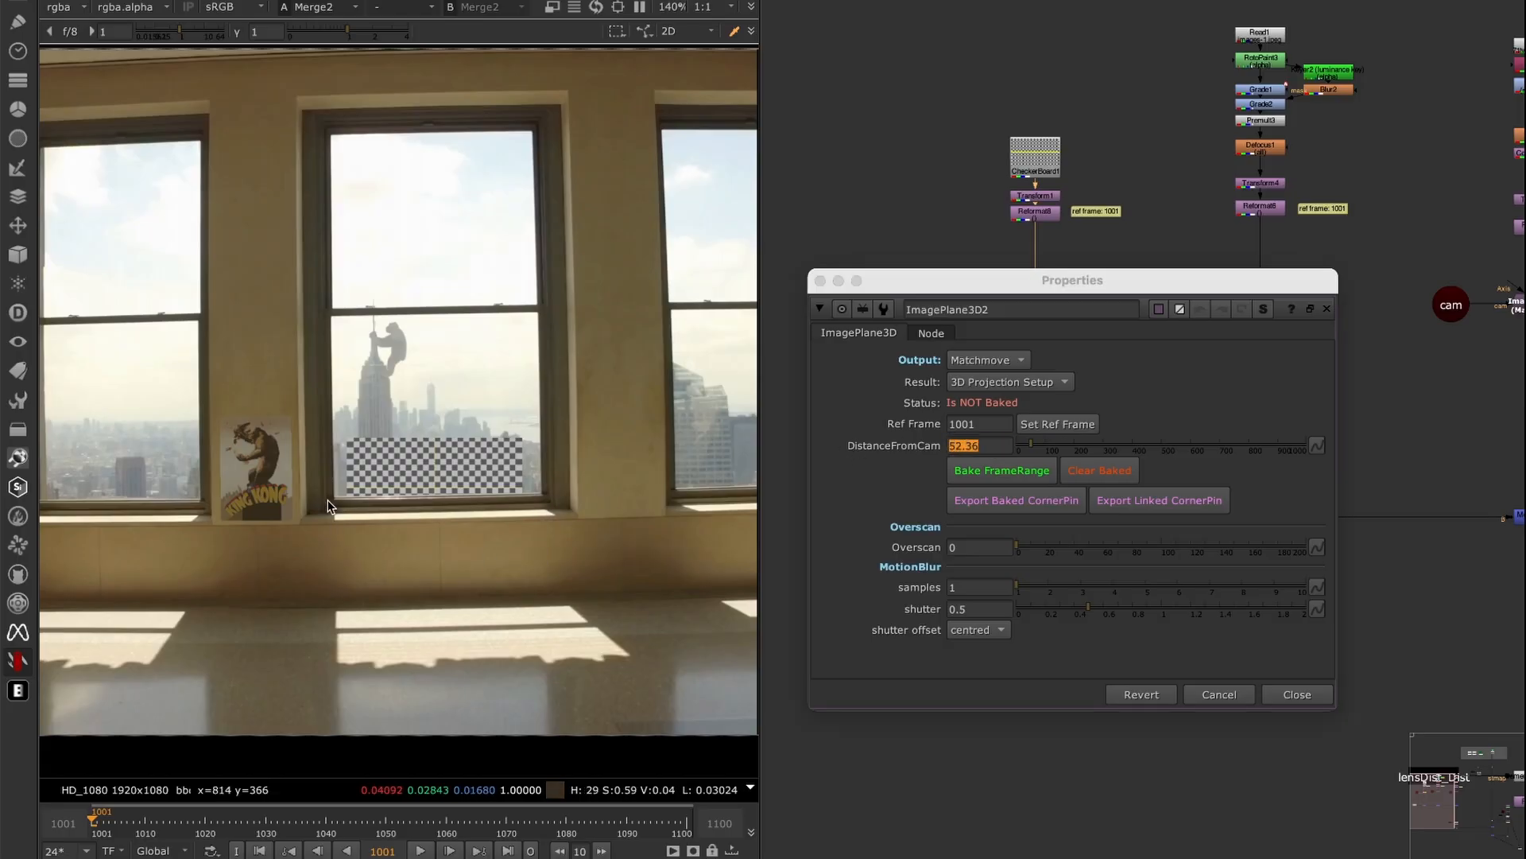
{"action": "left_click", "coordinate": [984, 445]}
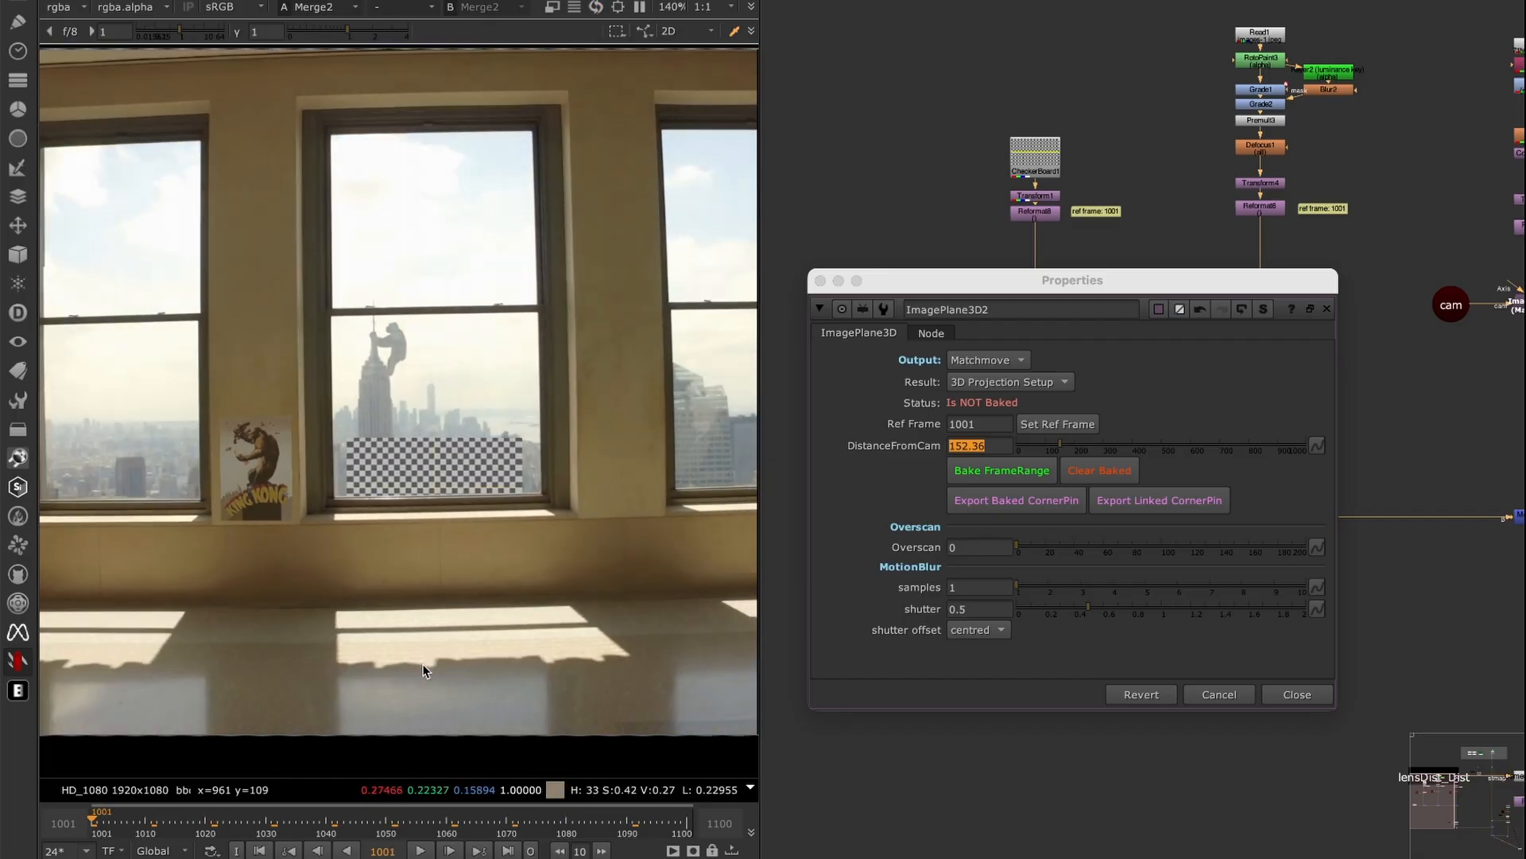
{"action": "left_click", "coordinate": [1292, 692]}
- Move the elements' lensDist_Dist redistortion nodes and Reformat up to just below the last element merge
{"action": "scroll", "coordinate": [1288, 684], "scroll_direction": "down", "scroll_amount": 5}
{"action": "middle_click_drag", "start_coordinate": [1244, 698], "coordinate": [954, 585]}
{"action": "middle_click_drag", "start_coordinate": [1287, 650], "coordinate": [1073, 566]}
{"action": "left_click_drag", "start_coordinate": [1287, 616], "coordinate": [1200, 682]}
{"action": "middle_click_drag", "start_coordinate": [1055, 531], "coordinate": [1158, 532]}
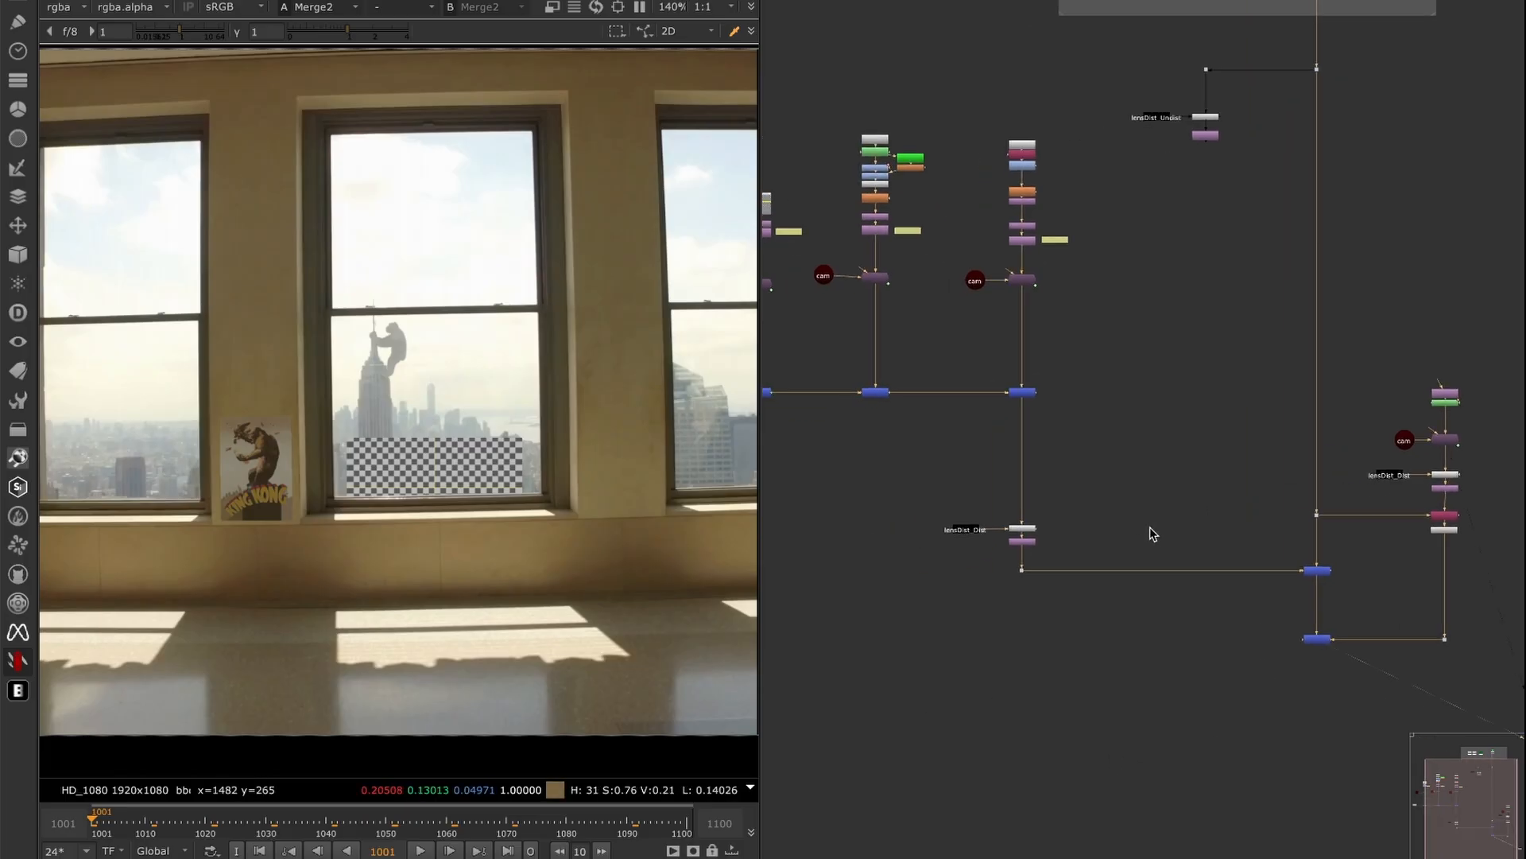
{"action": "left_click_drag", "start_coordinate": [900, 562], "coordinate": [907, 662]}
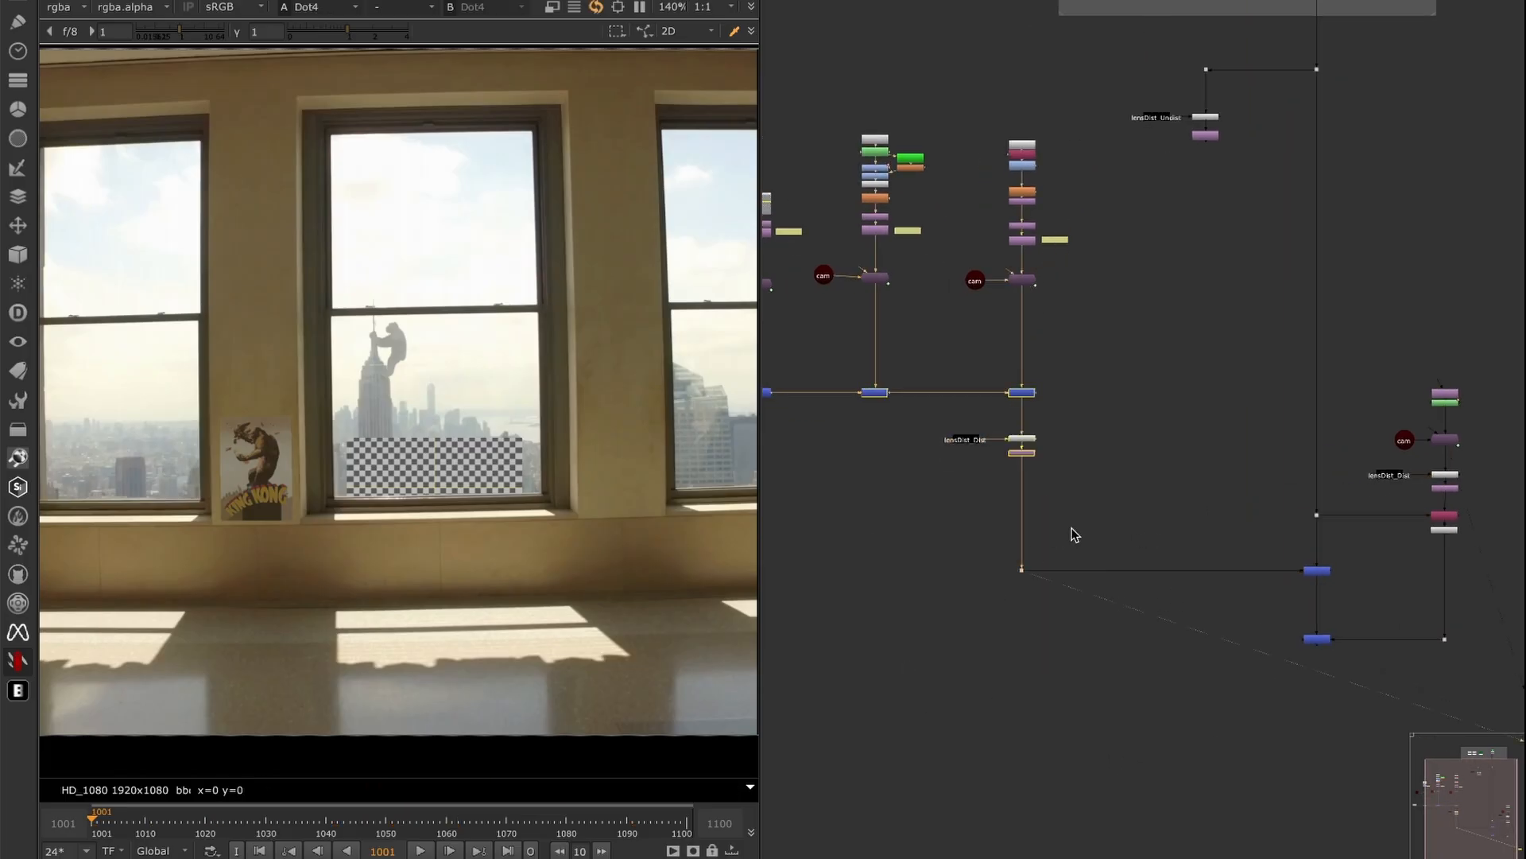
- Display the redistortion dot, Merge5 and Merge2 in turn to review the composite from redistorted elements to final result
{"action": "key", "text": "1"}
{"action": "left_click_drag", "start_coordinate": [1078, 467], "coordinate": [948, 532]}
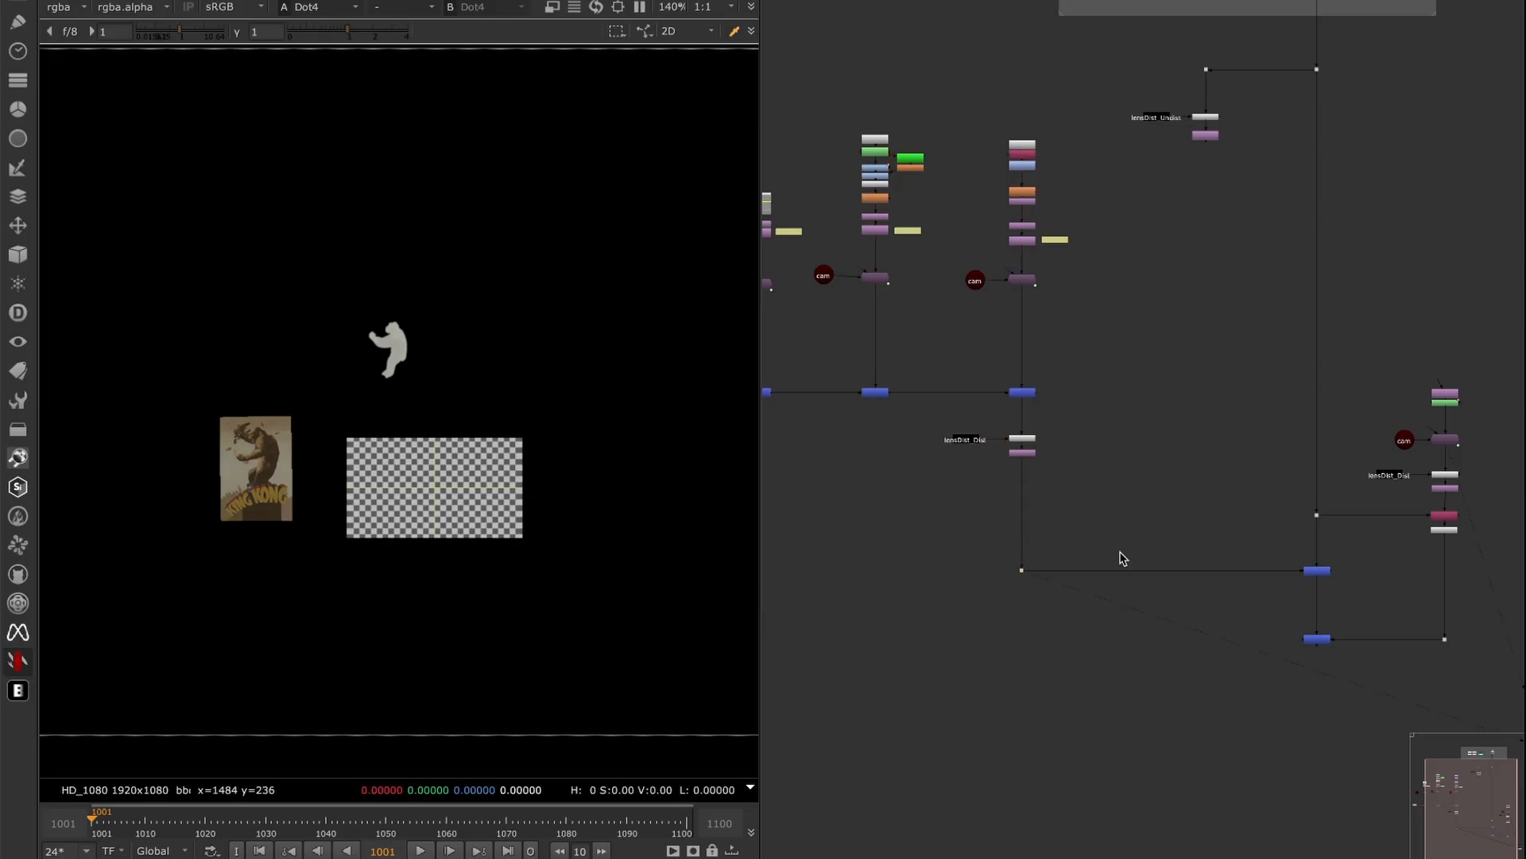
{"action": "middle_click_drag", "start_coordinate": [1323, 563], "coordinate": [1127, 565]}
{"action": "scroll", "coordinate": [1127, 565], "scroll_direction": "up", "scroll_amount": 1}
{"action": "left_click_drag", "start_coordinate": [1212, 539], "coordinate": [1047, 635]}
{"action": "key", "text": "1"}
{"action": "left_click_drag", "start_coordinate": [1142, 646], "coordinate": [1045, 737]}
{"action": "key", "text": "1"}
{"action": "left_click_drag", "start_coordinate": [1198, 613], "coordinate": [1090, 668]}
{"action": "scroll", "coordinate": [1113, 592], "scroll_direction": "down", "scroll_amount": 3}
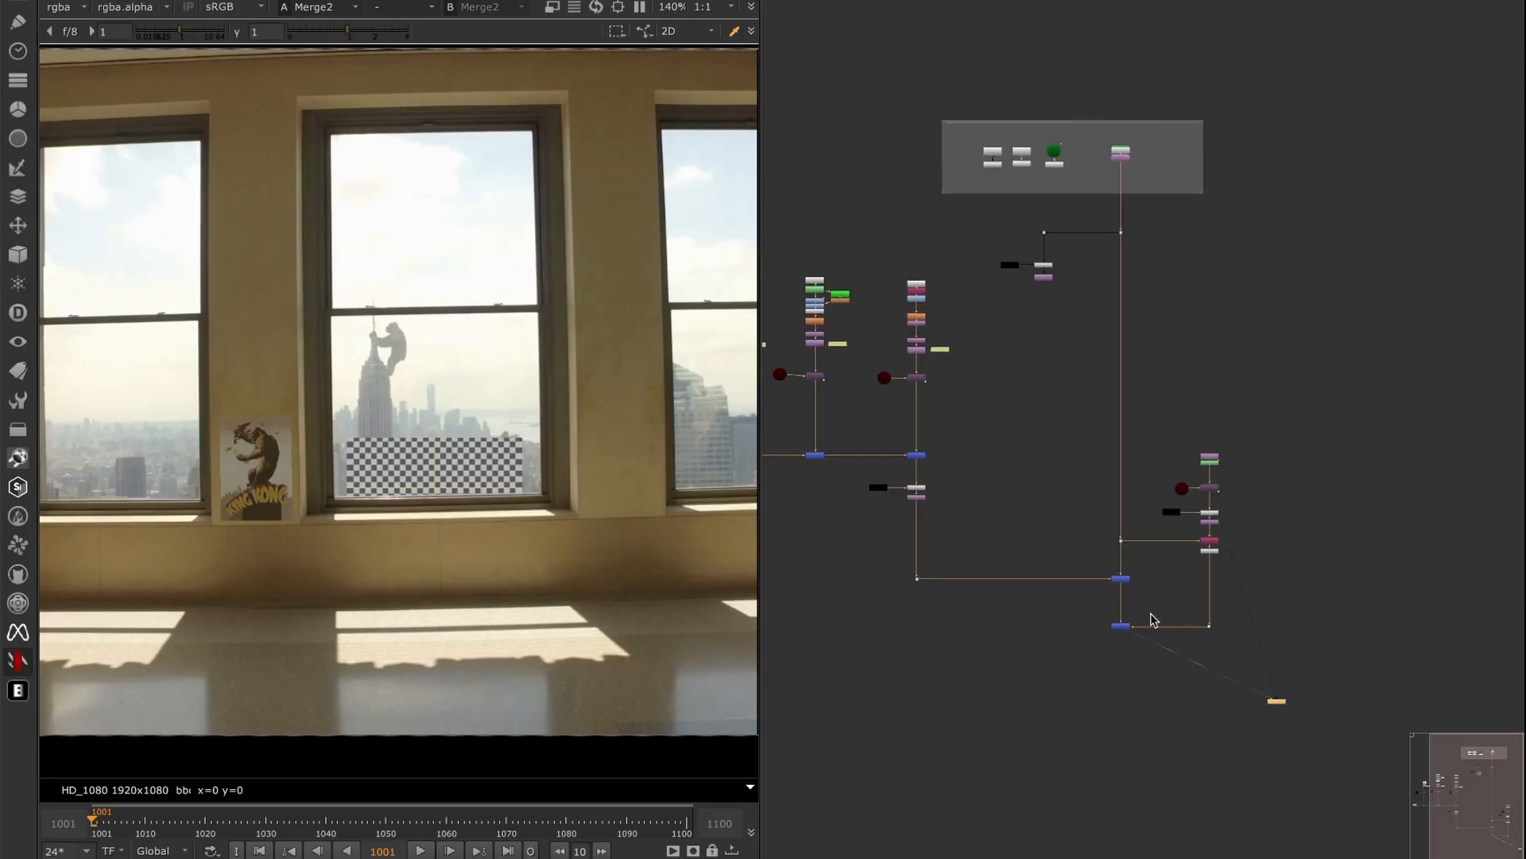
- Review the finished node graph, selecting the cam and ImagePlane3D of the element branch nearest the plate to trace the camera link
{"action": "scroll", "coordinate": [1150, 602], "scroll_direction": "up", "scroll_amount": 5}
{"action": "scroll", "coordinate": [1148, 609], "scroll_direction": "down", "scroll_amount": 4}
{"action": "mouse_move", "coordinate": [1137, 603]}
{"action": "middle_mouse_down"}
{"action": "mouse_move", "coordinate": [1179, 641]}
{"action": "mouse_move", "coordinate": [1224, 648]}
{"action": "mouse_move", "coordinate": [1138, 610]}
{"action": "middle_mouse_up"}
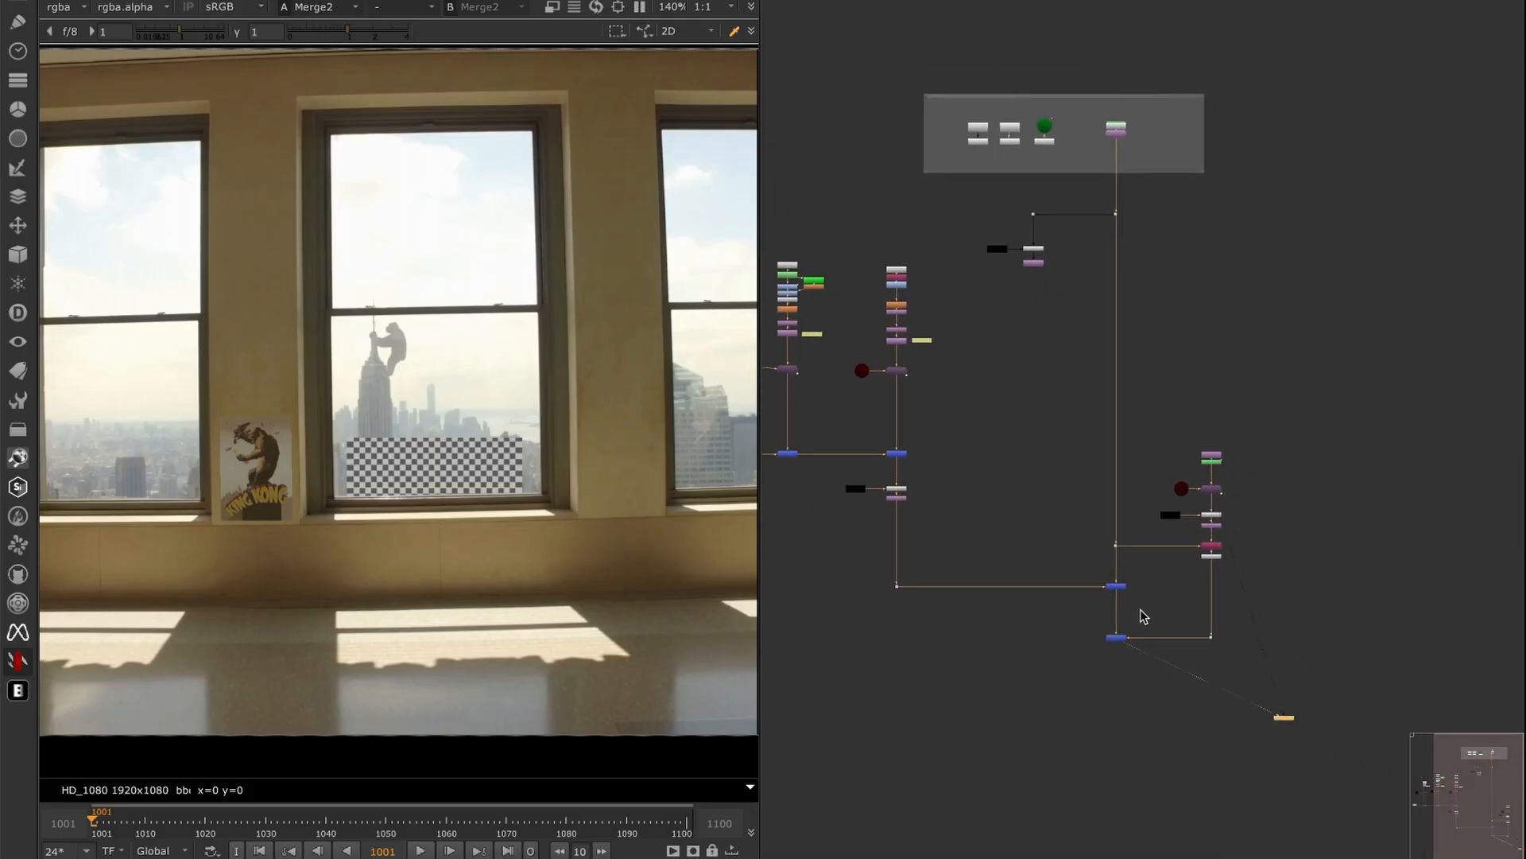
{"action": "scroll", "coordinate": [1148, 613], "scroll_direction": "up", "scroll_amount": 3}
{"action": "scroll", "coordinate": [1137, 676], "scroll_direction": "down", "scroll_amount": 3}
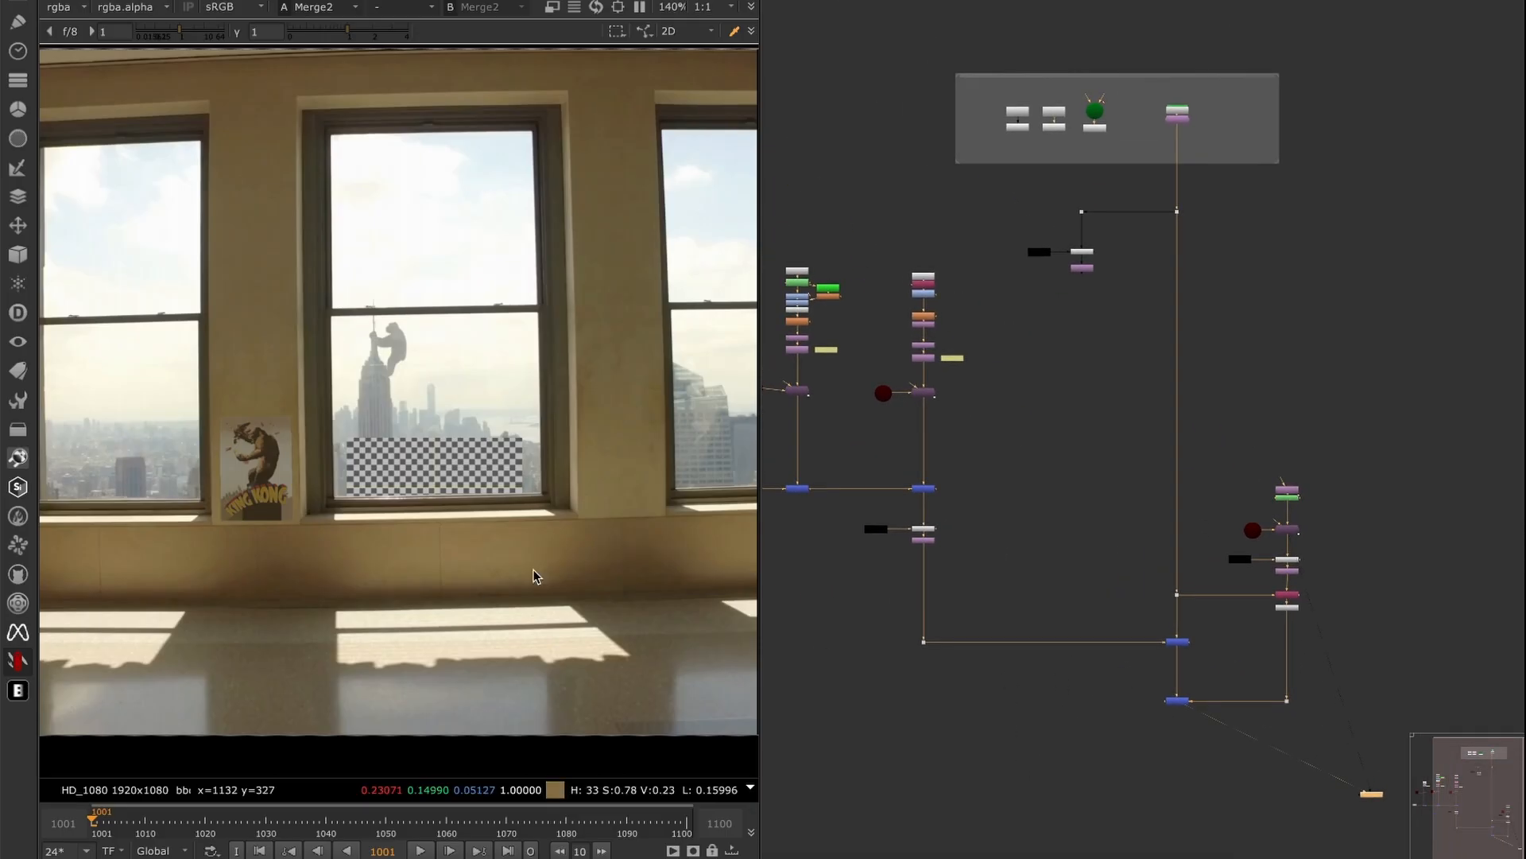
{"action": "scroll", "coordinate": [1097, 286], "scroll_direction": "up", "scroll_amount": 3}
{"action": "middle_click_drag", "start_coordinate": [936, 415], "coordinate": [1254, 320]}
{"action": "left_click_drag", "start_coordinate": [1114, 402], "coordinate": [872, 513]}
{"action": "left_click_drag", "start_coordinate": [578, 638], "coordinate": [571, 665]}
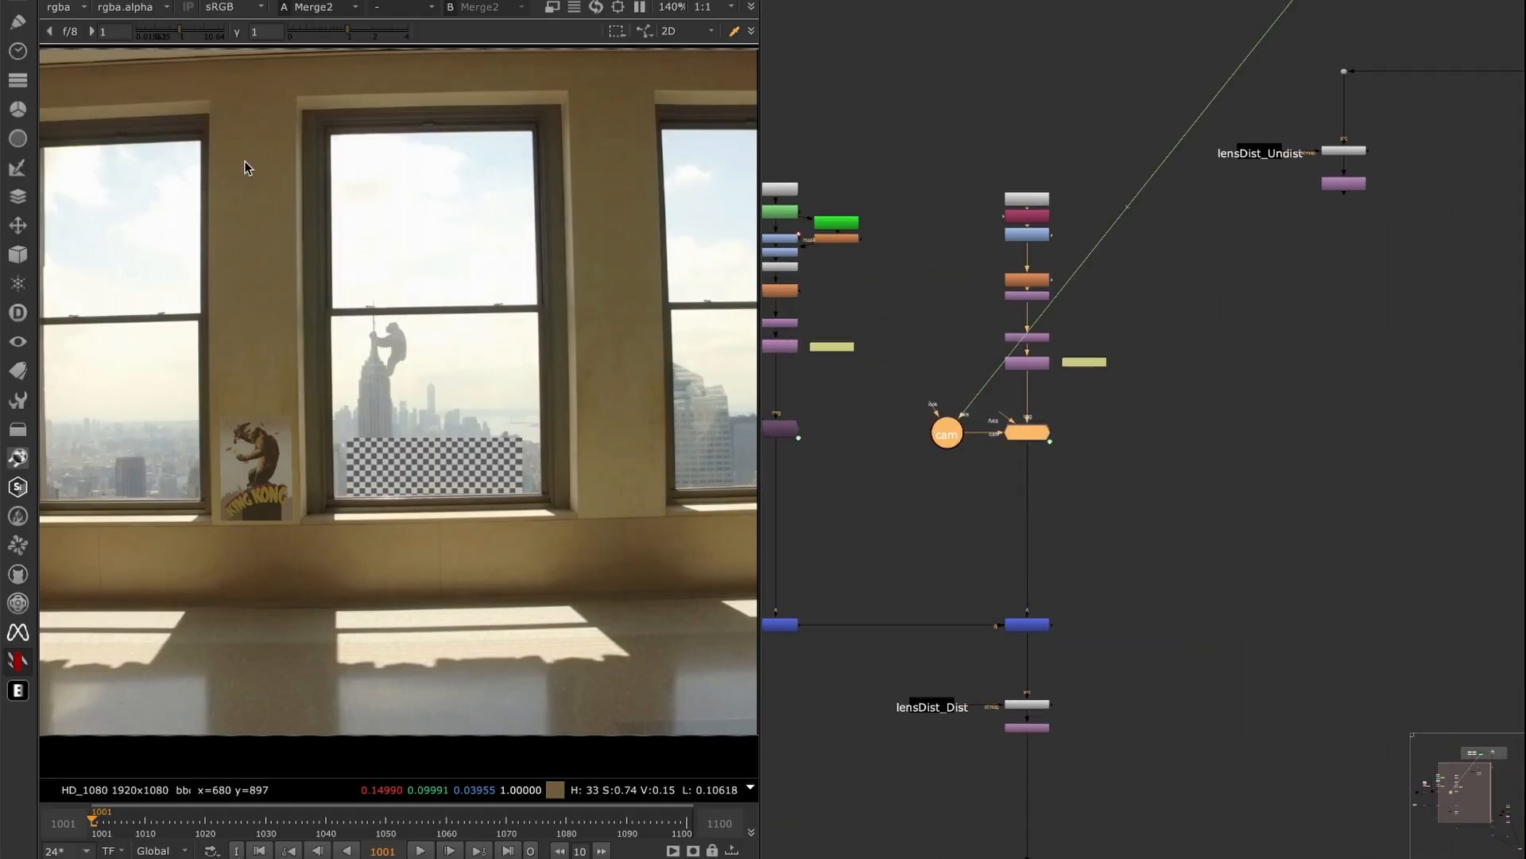
{"action": "left_click_drag", "start_coordinate": [1135, 403], "coordinate": [845, 529]}
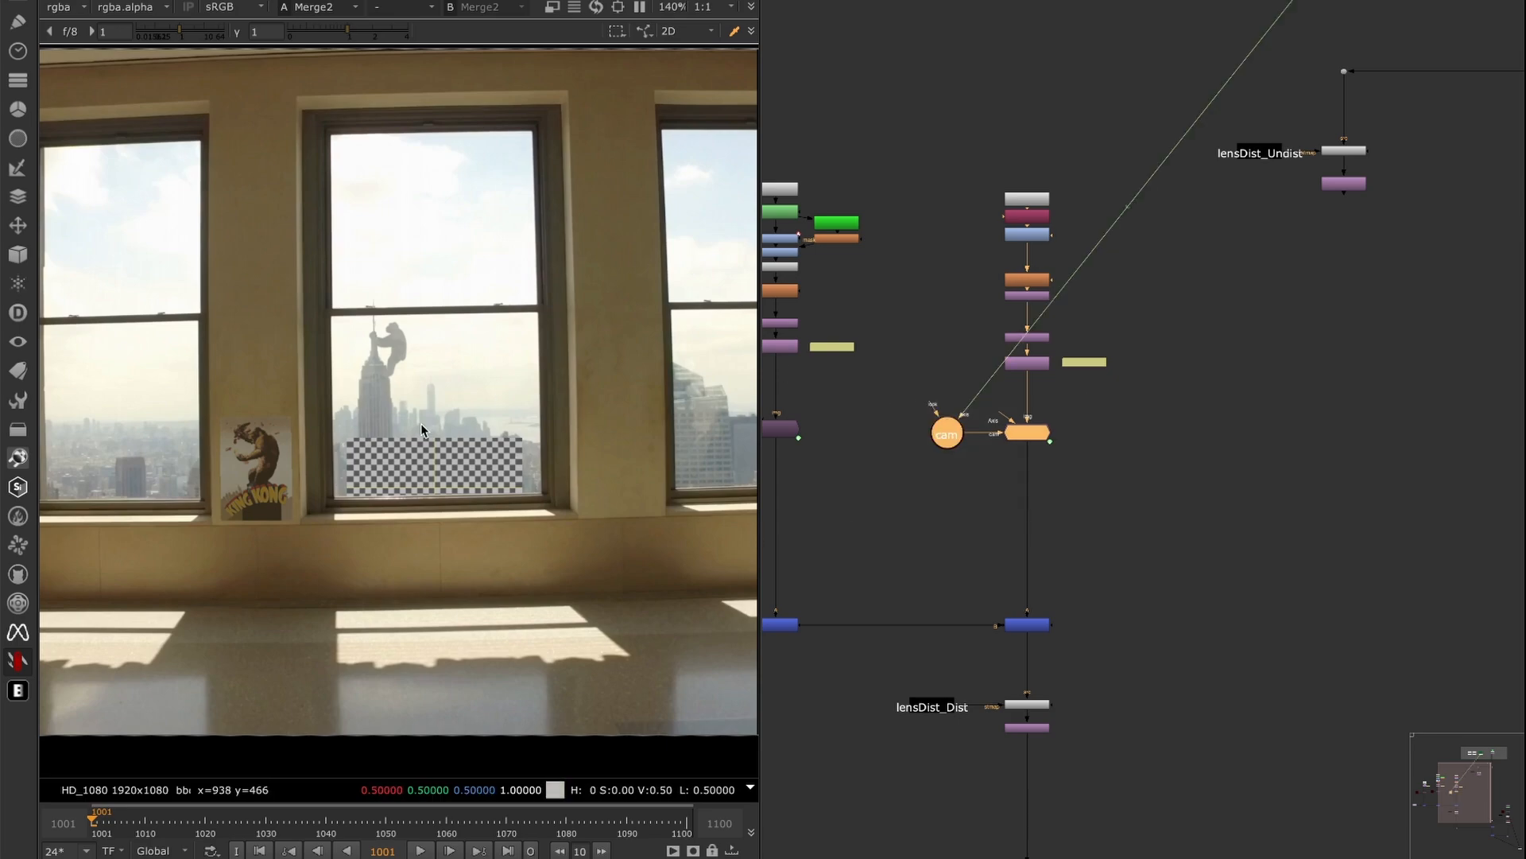
{"action": "scroll", "coordinate": [1171, 454], "scroll_direction": "down", "scroll_amount": 5}
{"action": "scroll", "coordinate": [1131, 639], "scroll_direction": "down", "scroll_amount": 2}
{"action": "middle_click_drag", "start_coordinate": [1131, 639], "coordinate": [1168, 593]}
{"action": "scroll", "coordinate": [1166, 582], "scroll_direction": "up", "scroll_amount": 1}
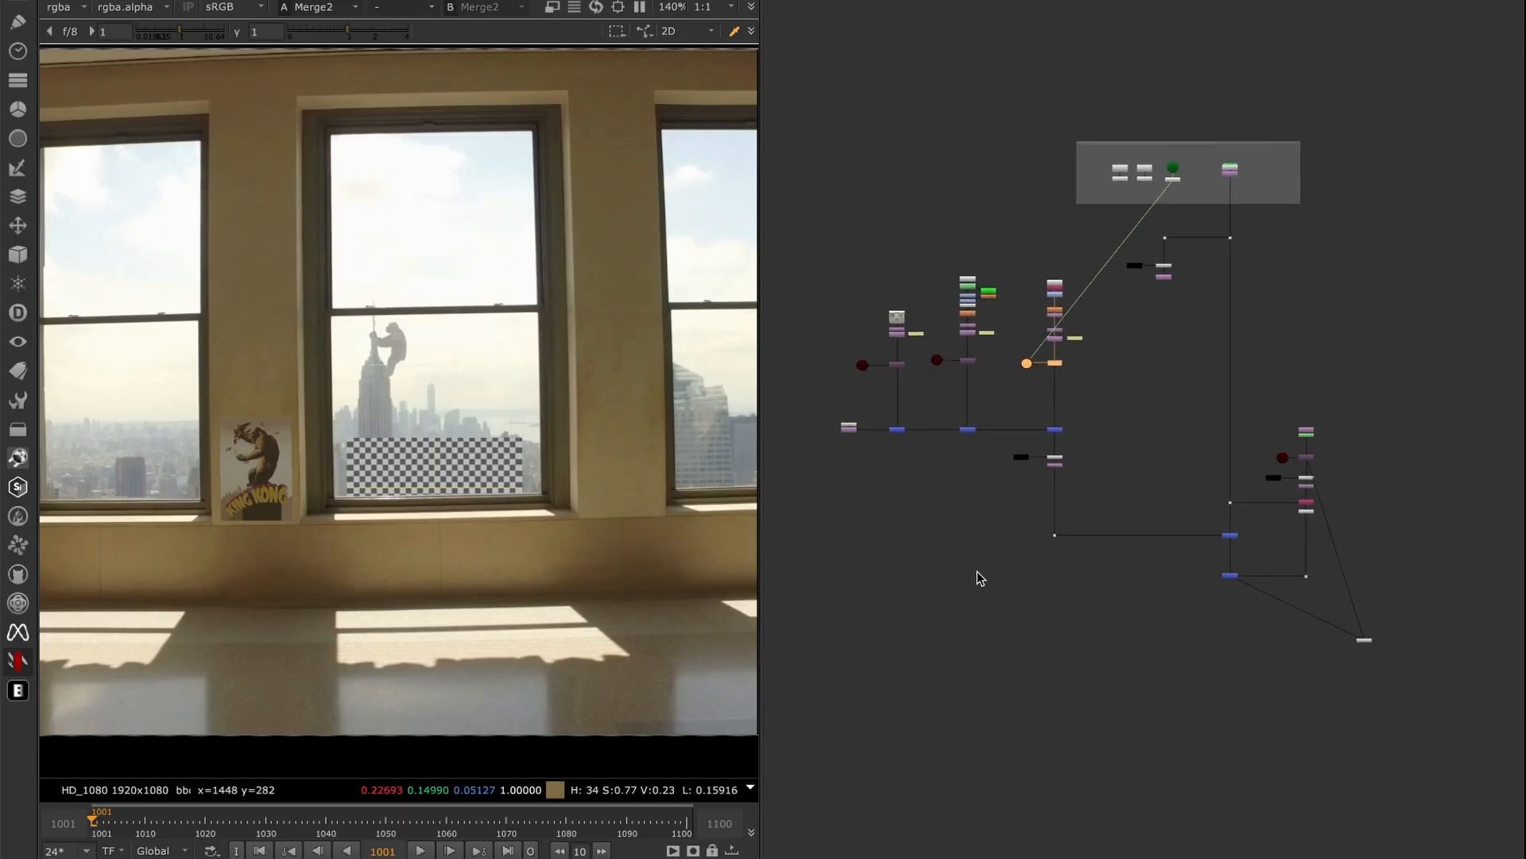
{"action": "middle_click_drag", "start_coordinate": [1115, 631], "coordinate": [1100, 647]}
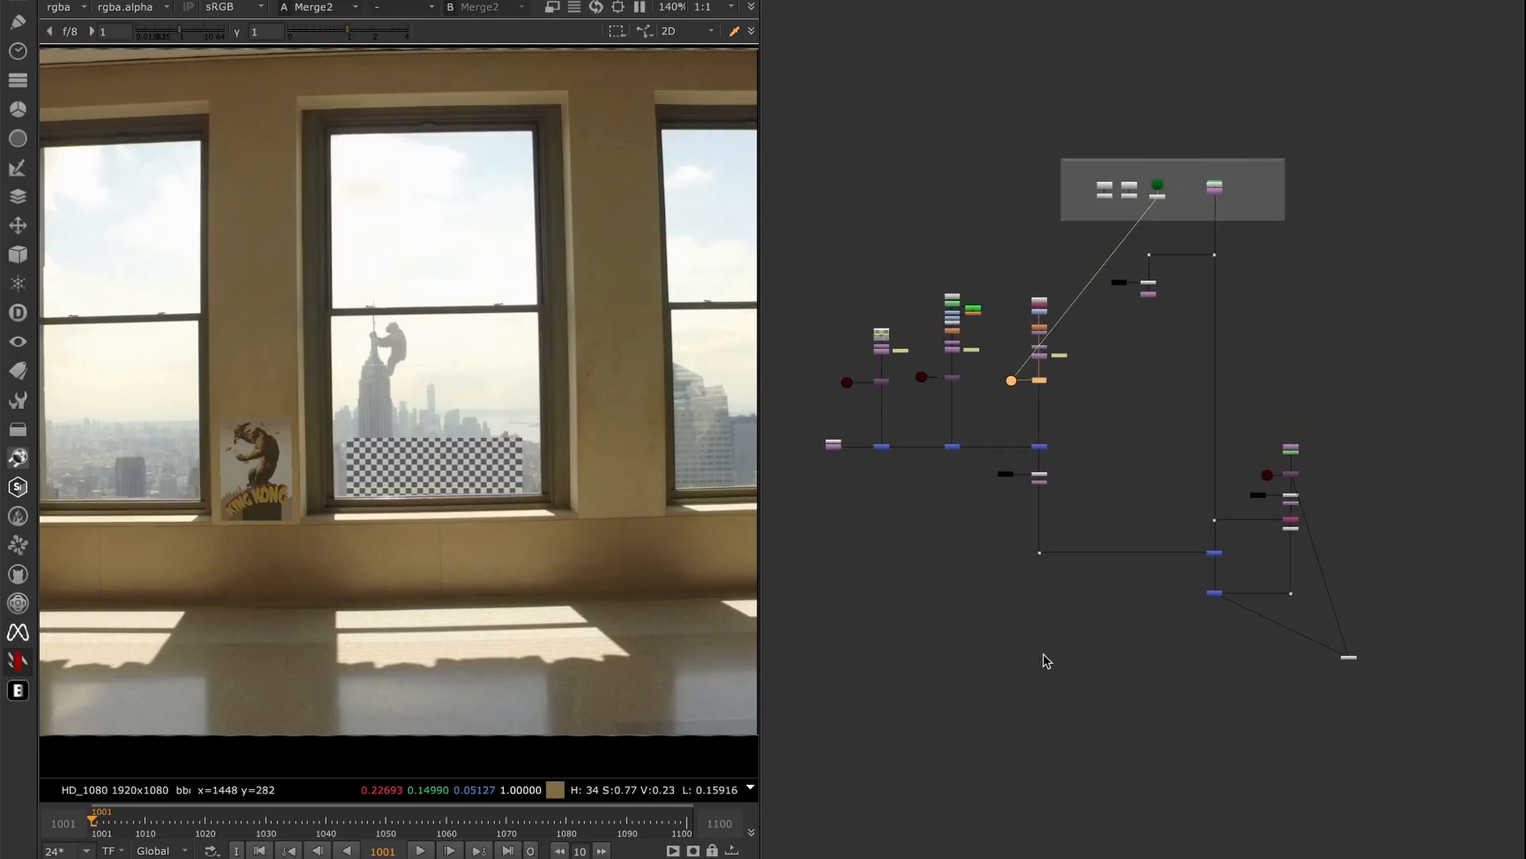